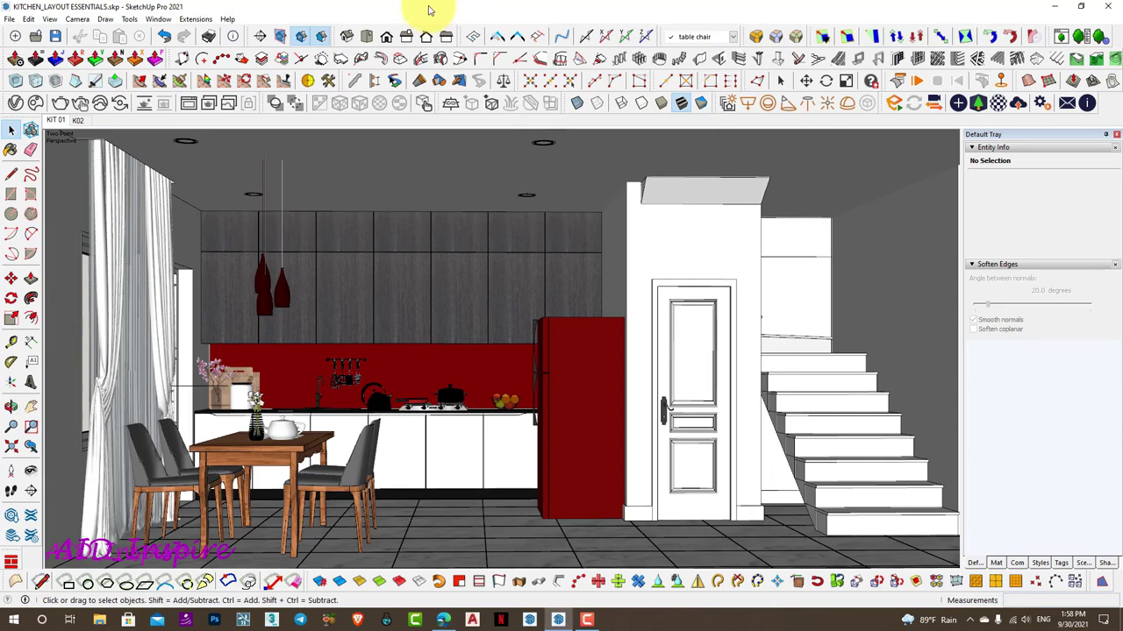
Send the kitchen model from SketchUp to LayOut, saving the model when prompted
left_click(11, 19)
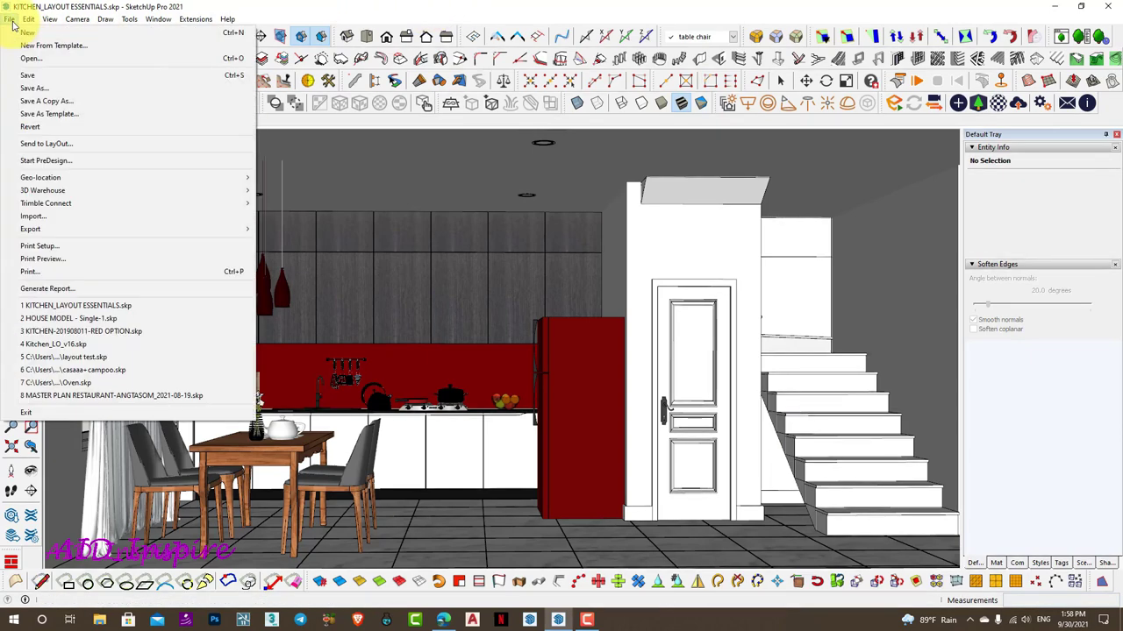
left_click(141, 145)
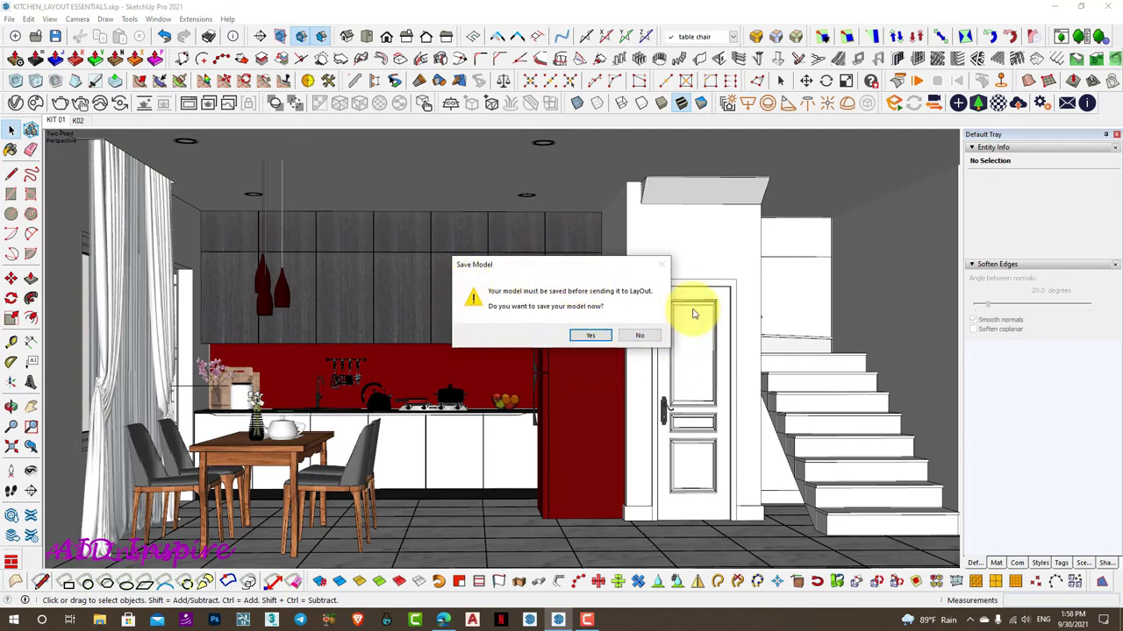
left_click(590, 336)
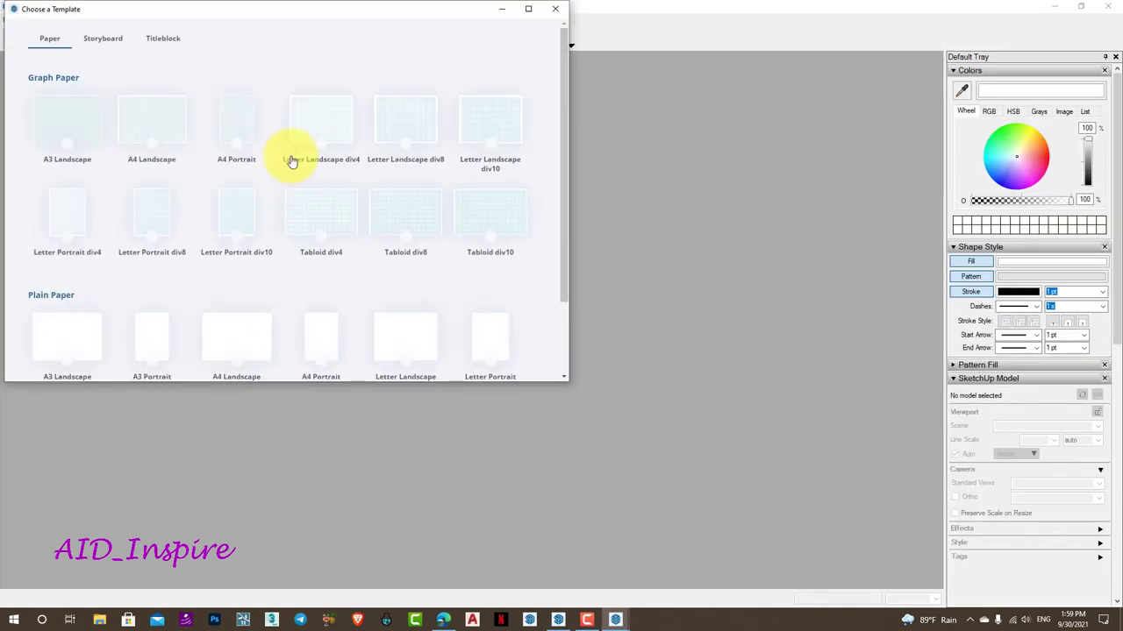
Start a new LayOut document from a Graph Paper template
mouse_move(220, 10)
left_mouse_down()
mouse_move(393, 100)
mouse_move(517, 143)
left_mouse_up()
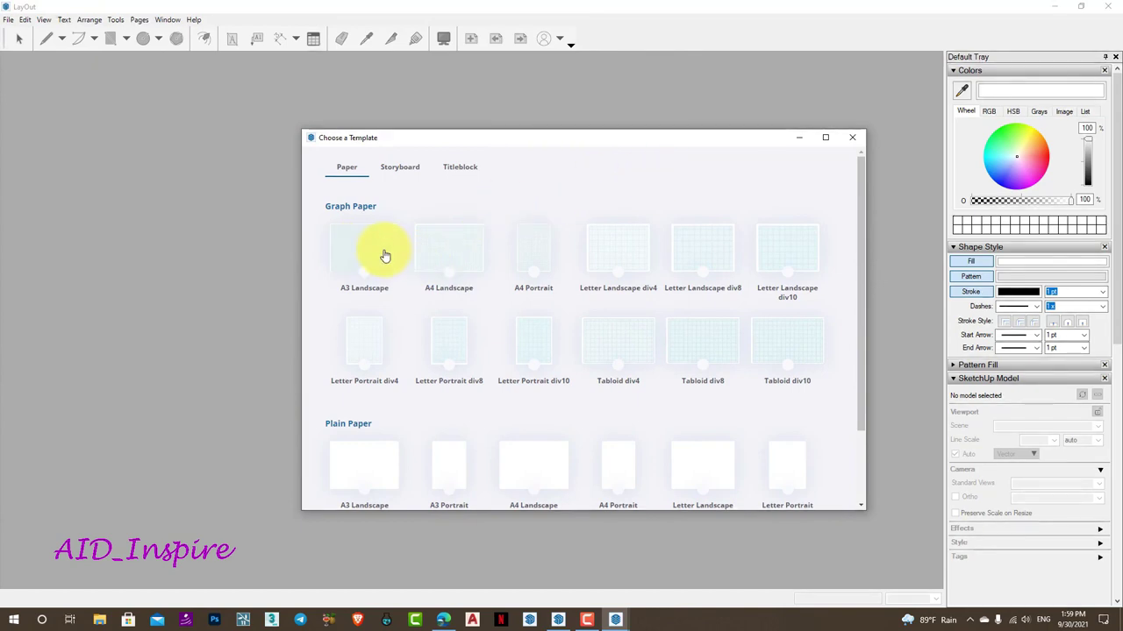
double_click(526, 254)
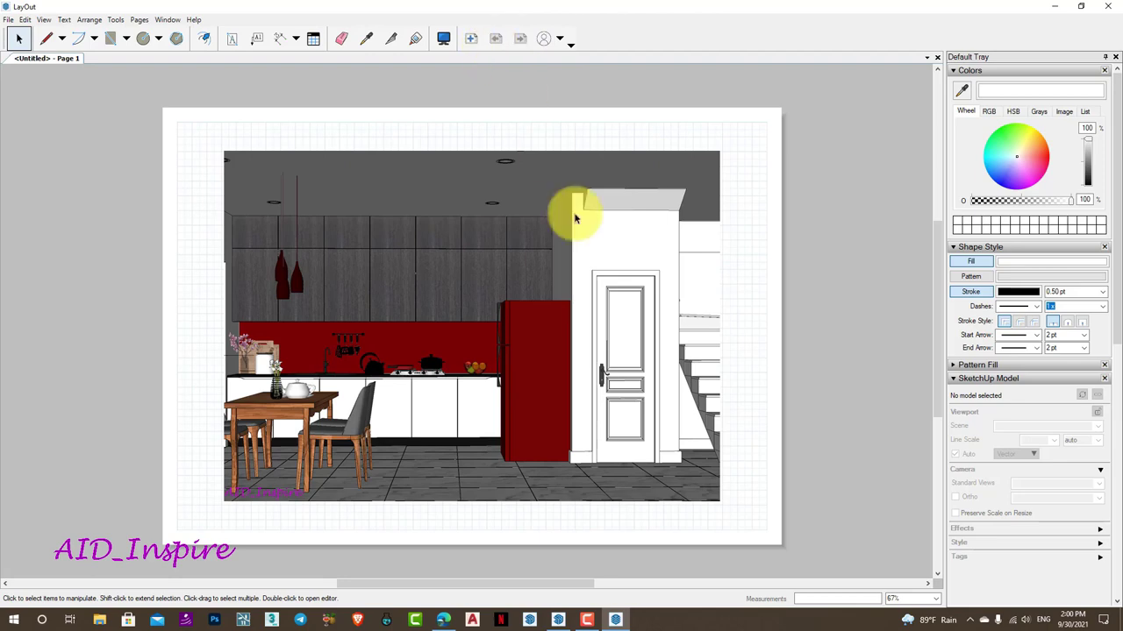
Add a blank page after the kitchen page, then go back to Page 1
left_click(471, 46)
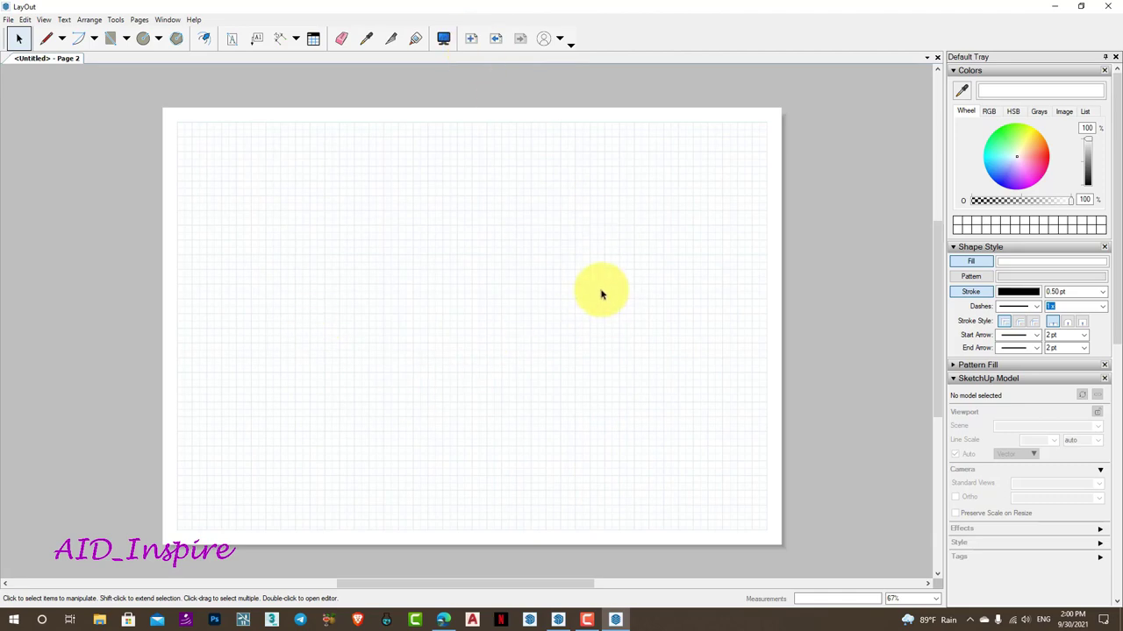
left_click(496, 41)
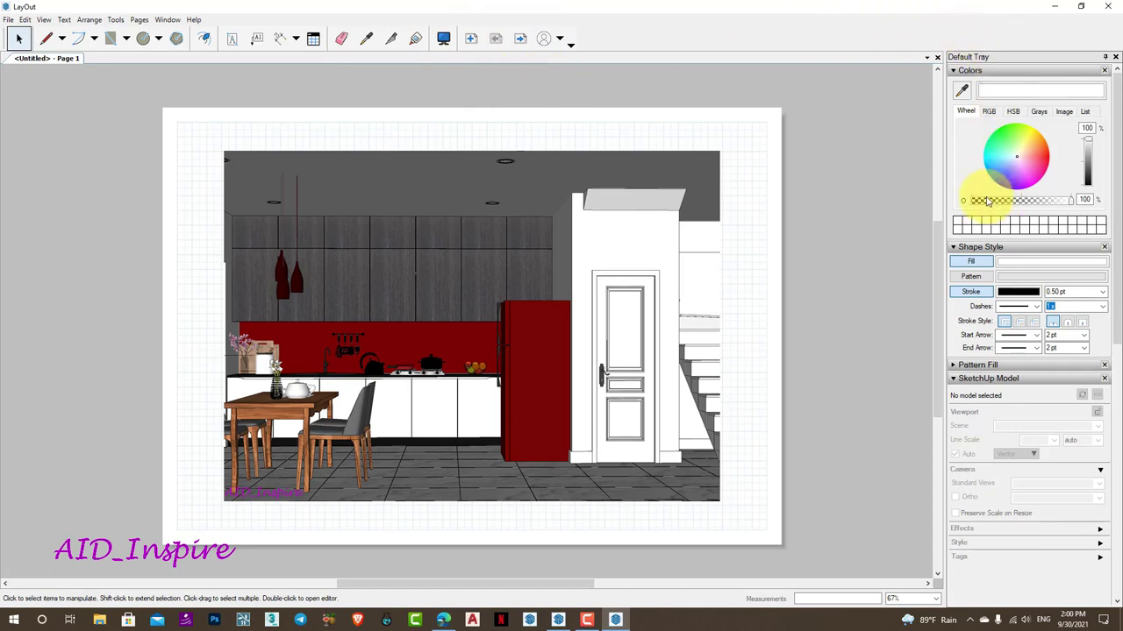
Collapse and re-expand the Pages panel in the tray so Page 1 and Page 2 are listed
scroll(991, 163, "down", 5)
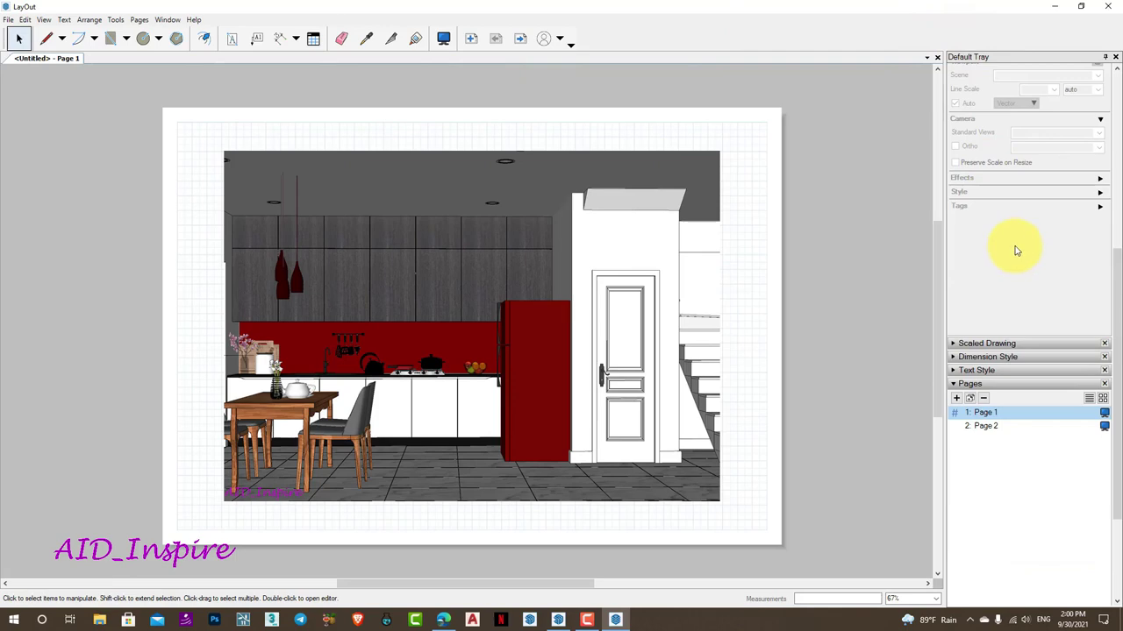
scroll(1042, 279, "down", 2)
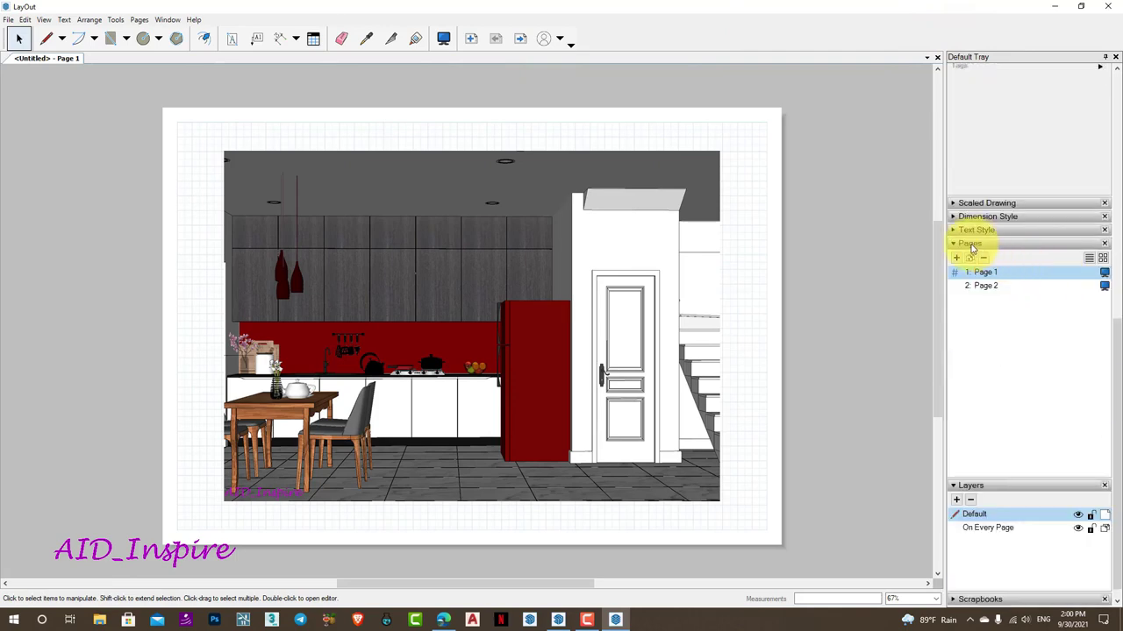
left_click(1002, 249)
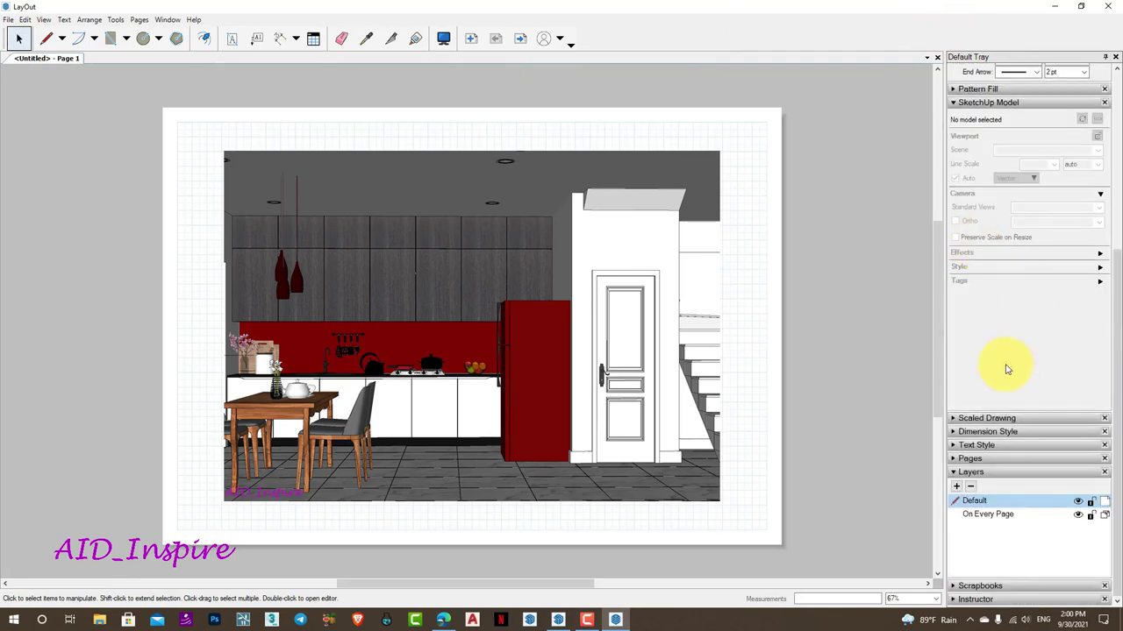
left_click(167, 19)
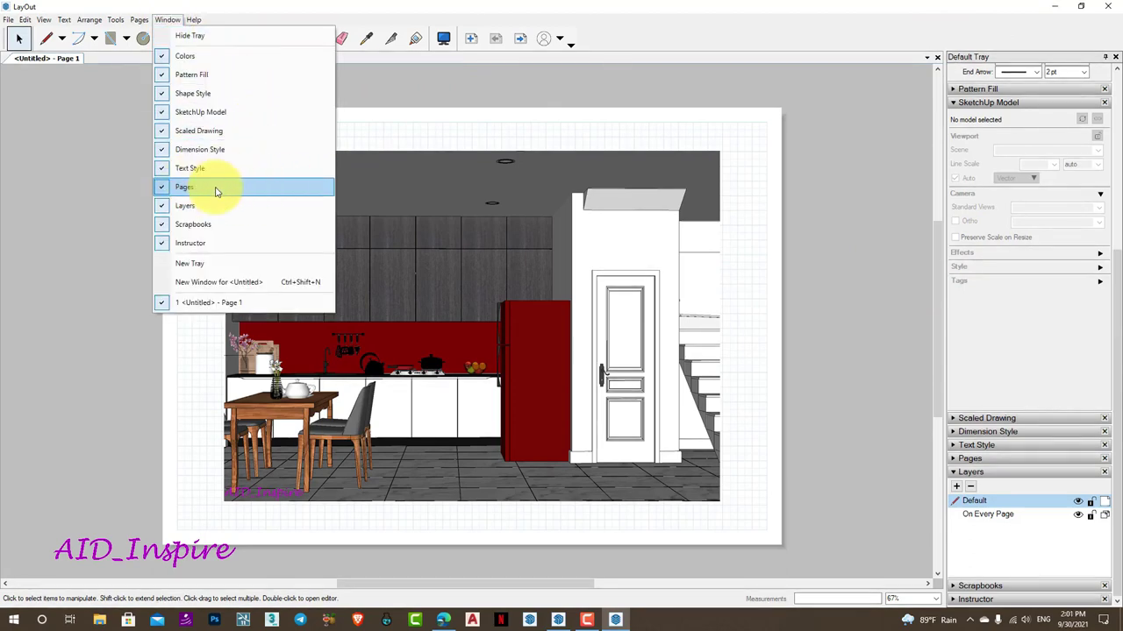
left_click(1064, 353)
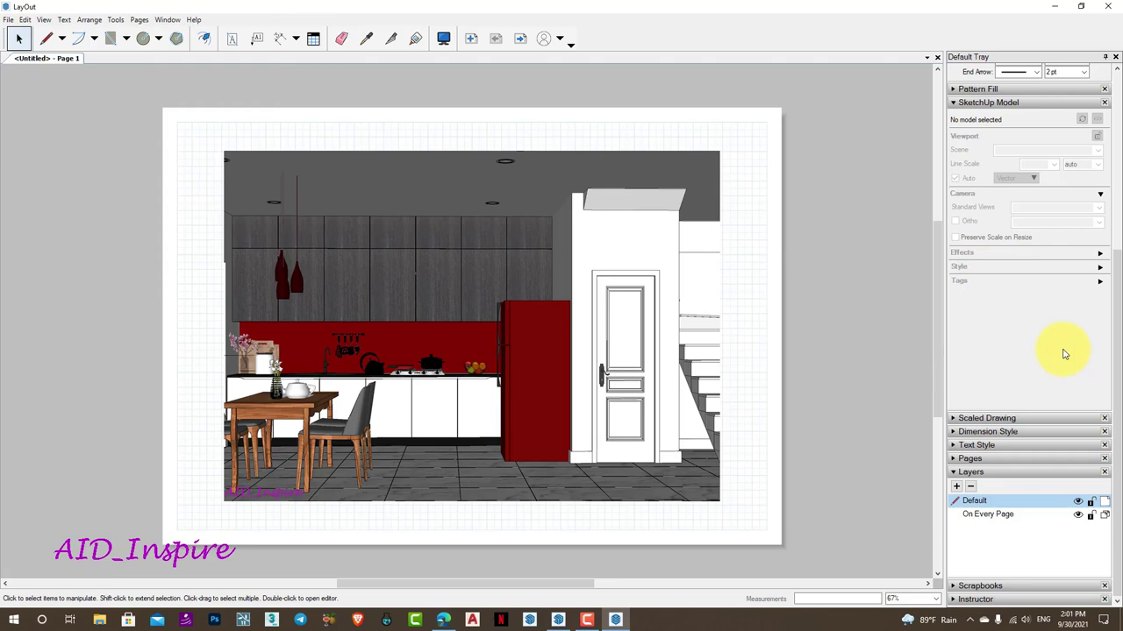
left_click(954, 462)
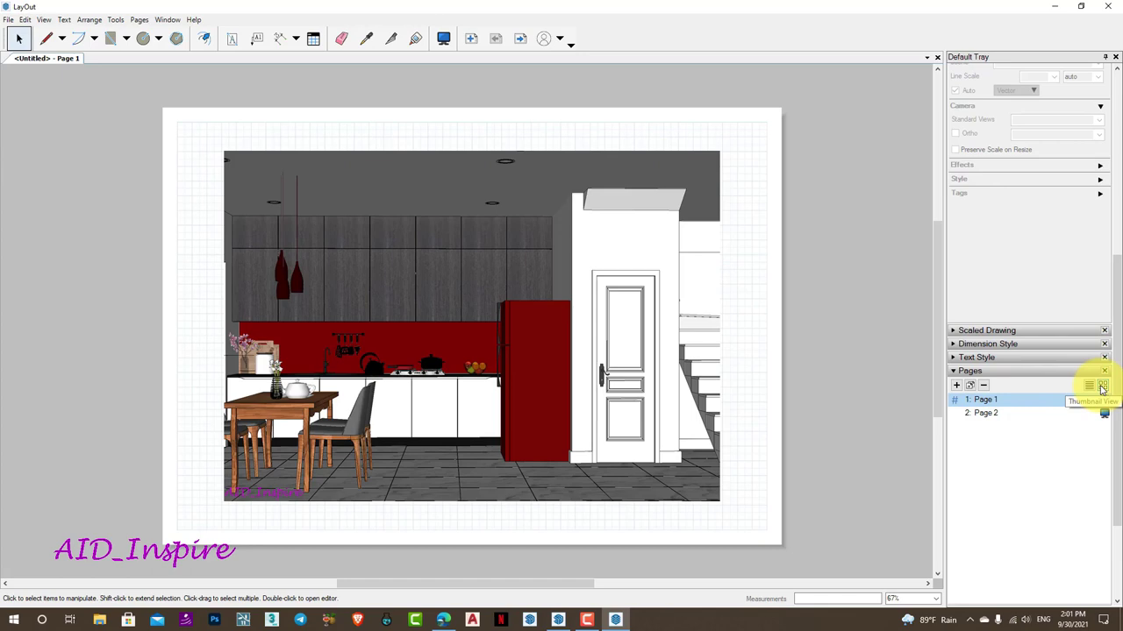
left_click(1102, 385)
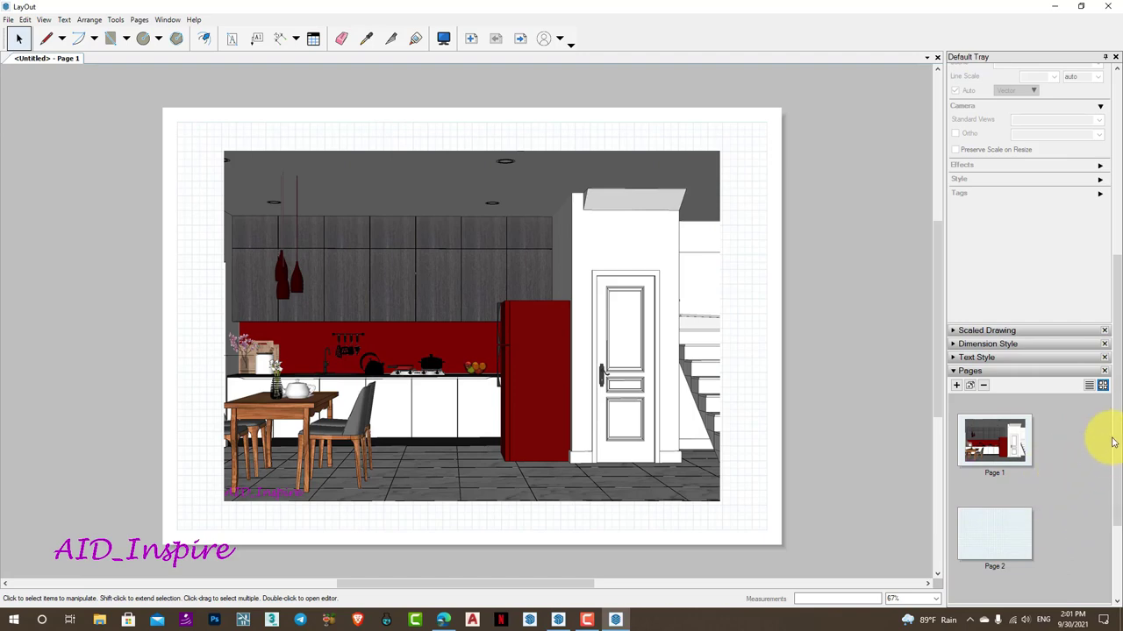
left_click(1087, 387)
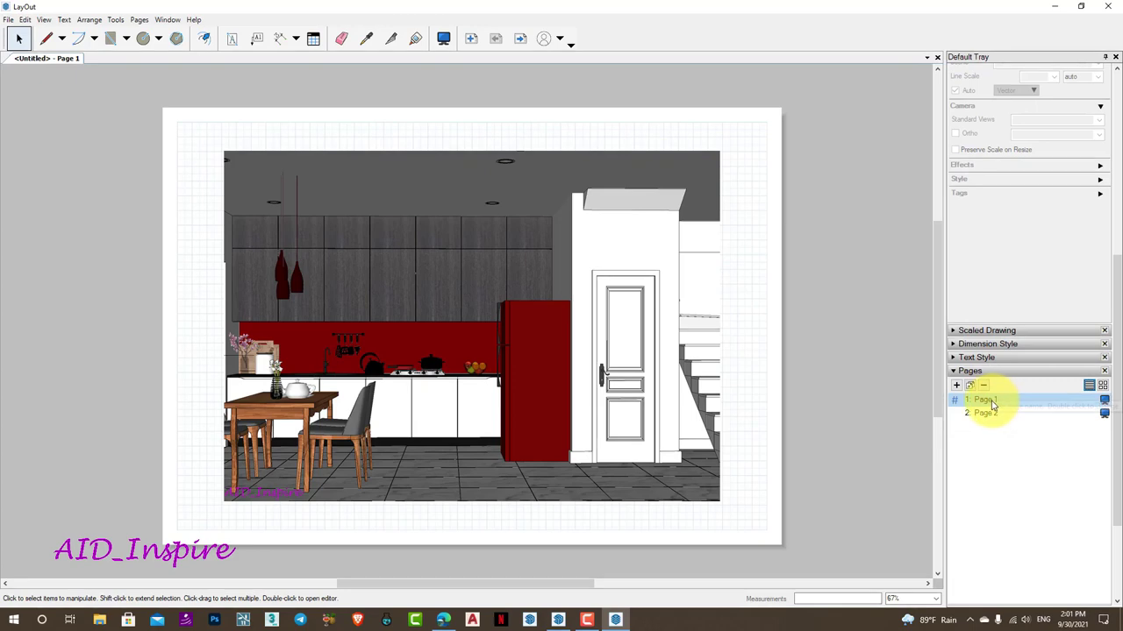
right_click(993, 404)
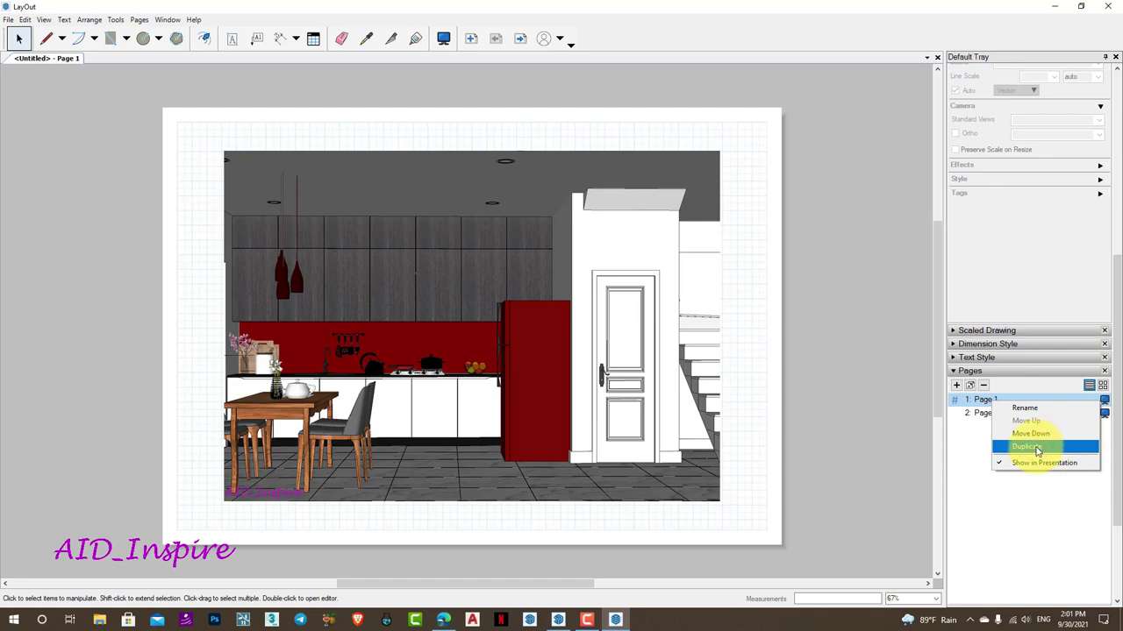
left_click(978, 456)
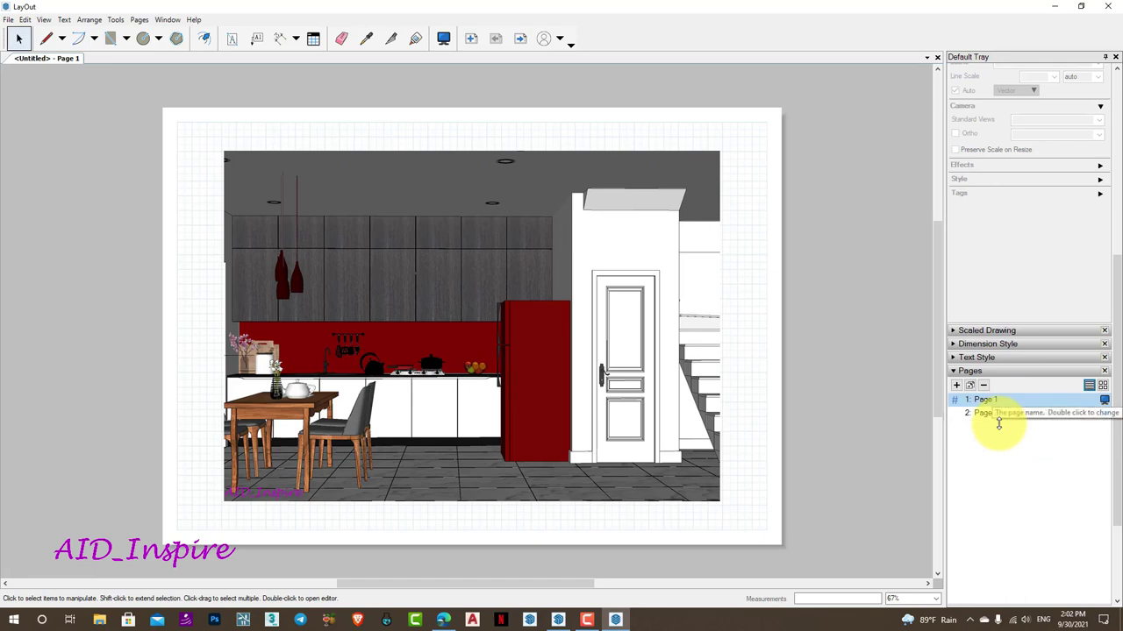
left_click_drag(997, 424, 994, 426)
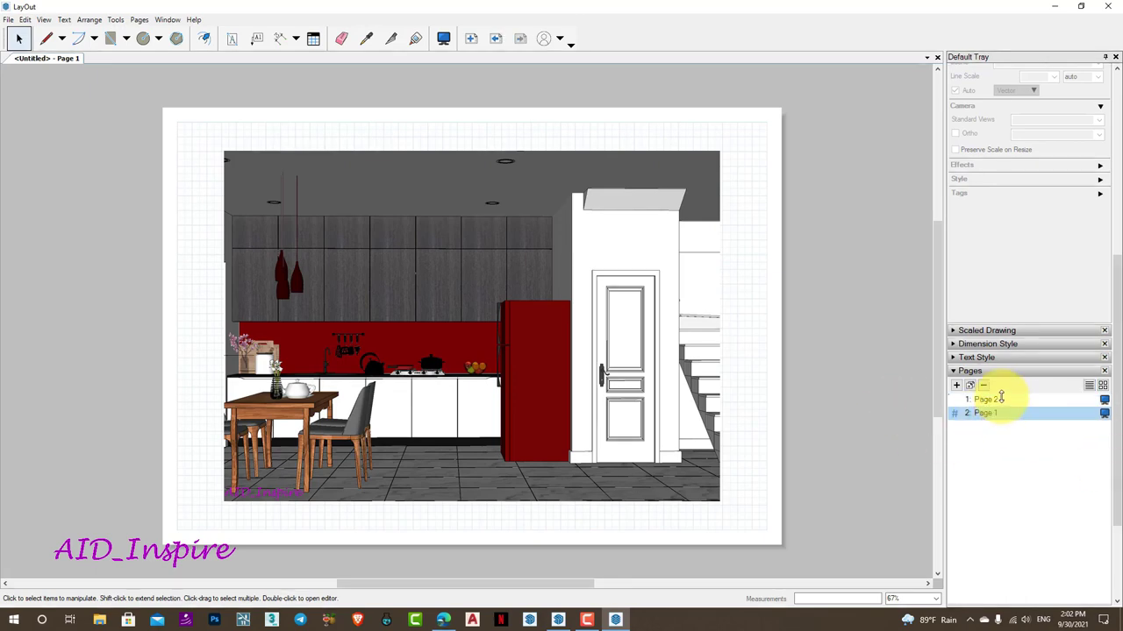
left_click_drag(1001, 400, 1015, 428)
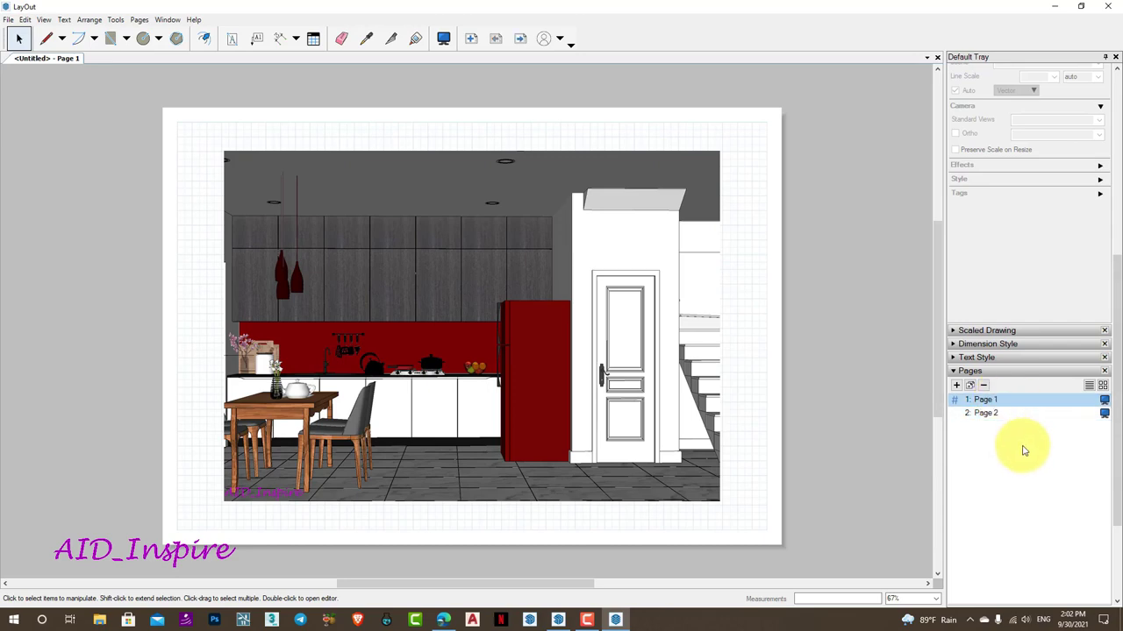
left_click(1008, 413)
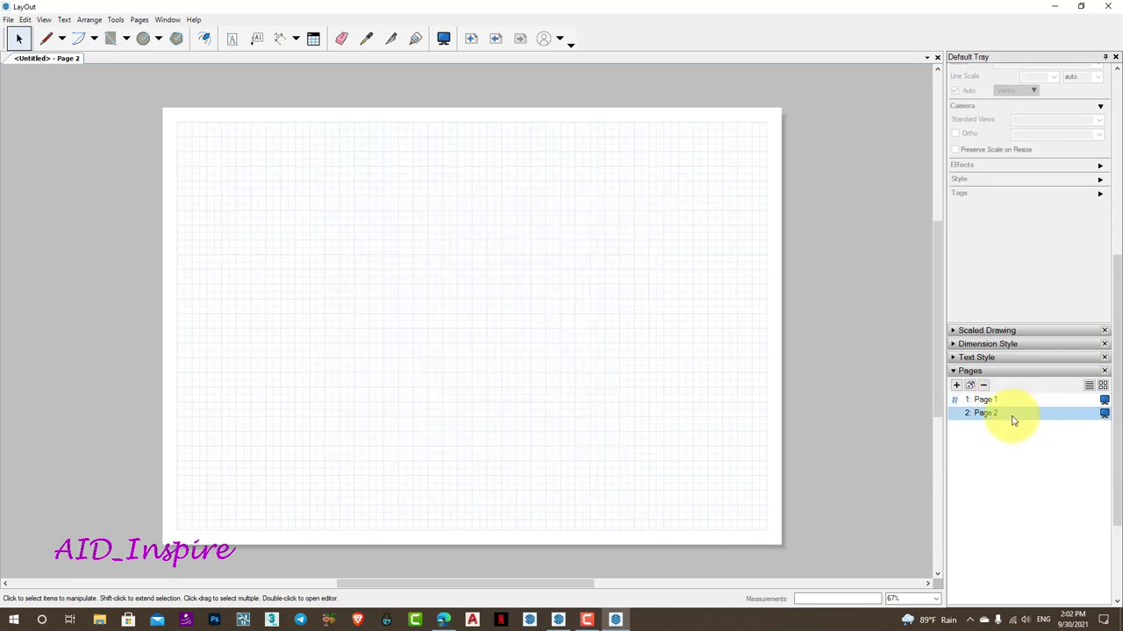
left_click(995, 399)
left_click(1002, 411)
left_click(1004, 401)
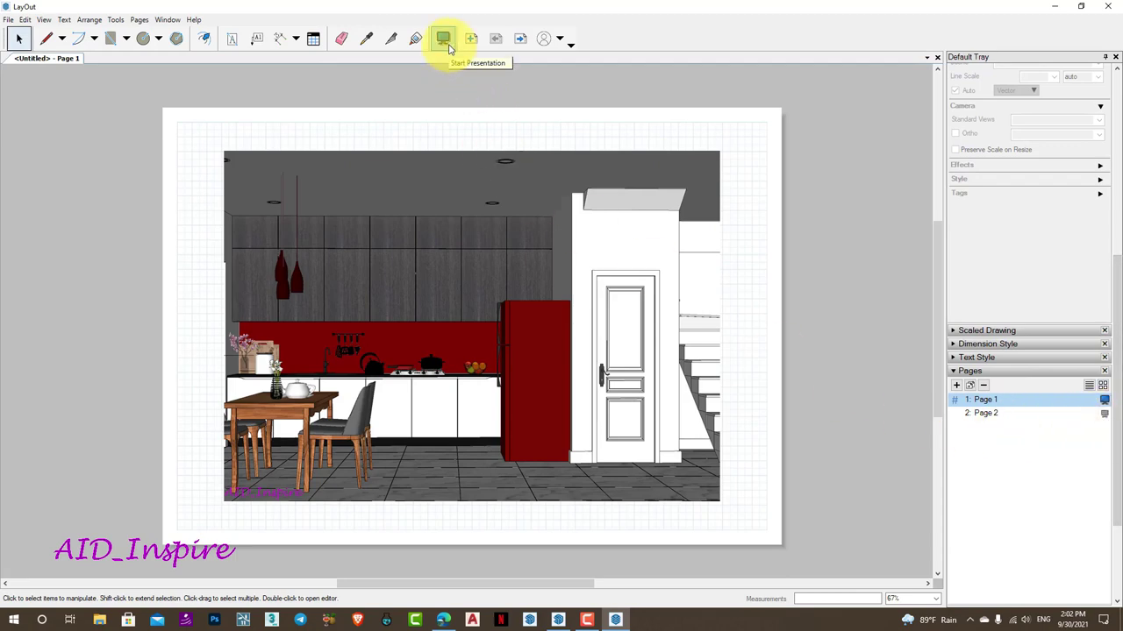
Run the full-screen presentation twice, exiting with Esc, then switch to blank Page 2
left_click(445, 41)
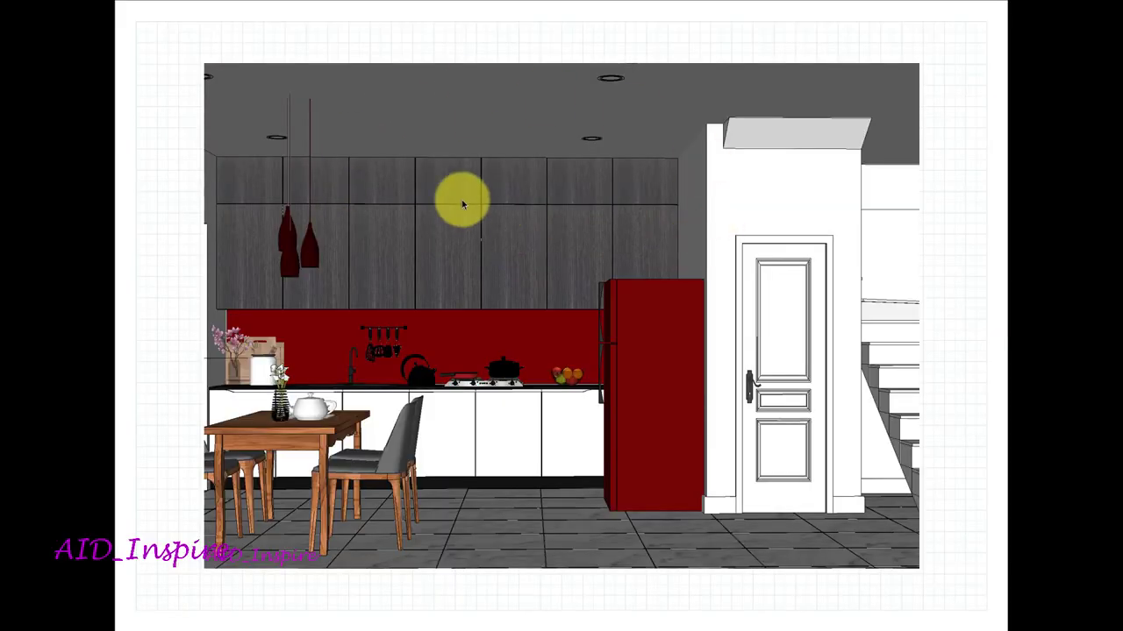
key("Escape")
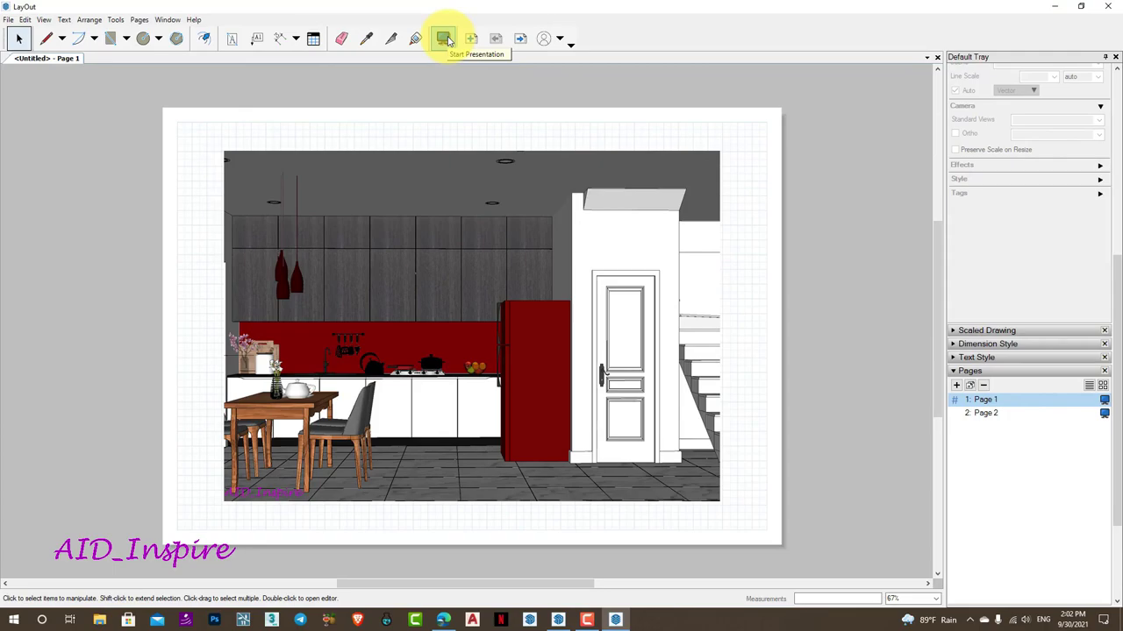
left_click(447, 40)
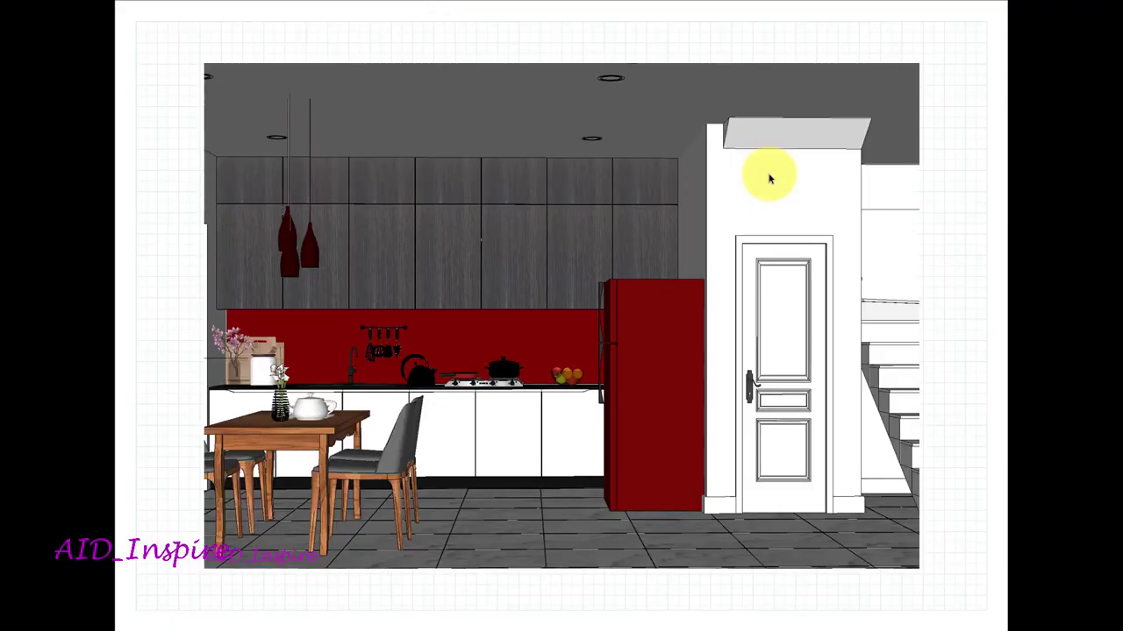
key("Escape")
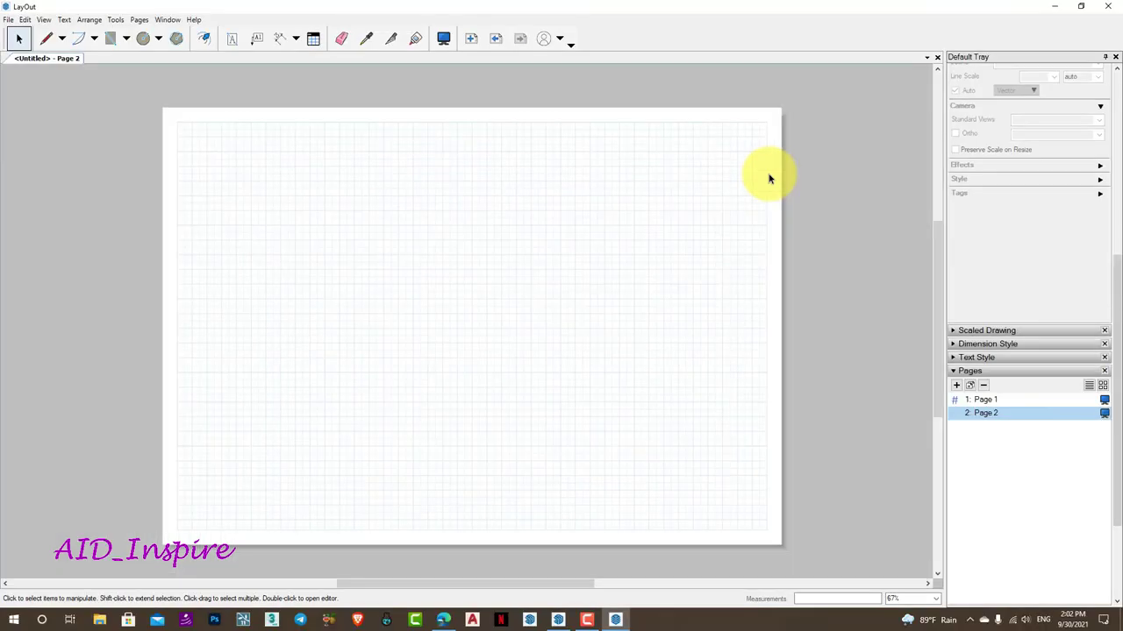
left_click(1105, 401)
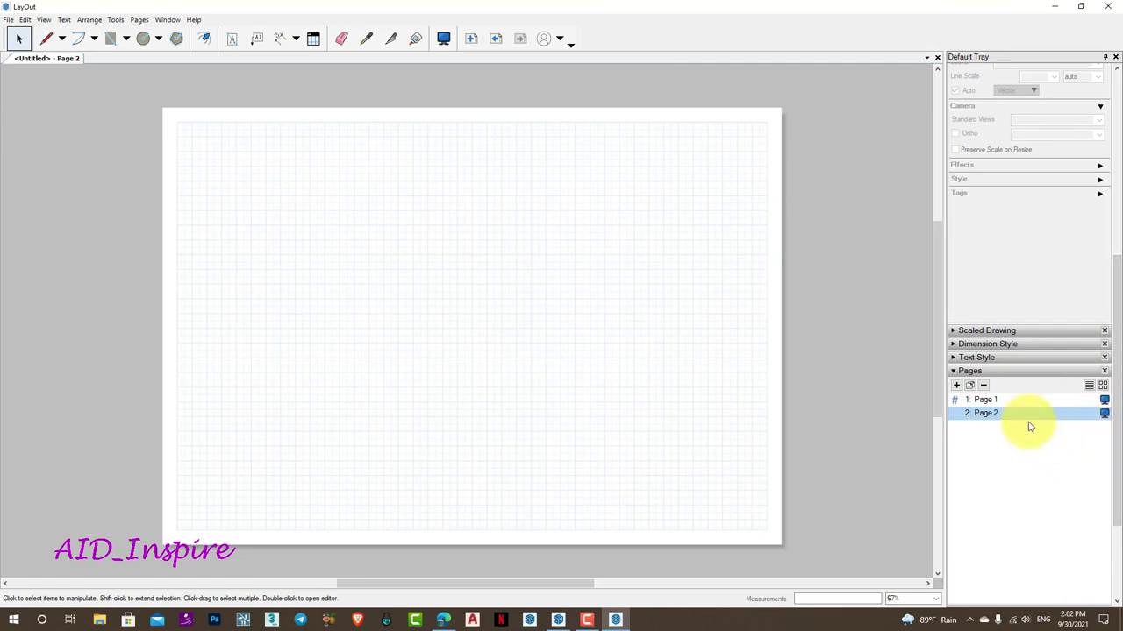
Duplicate Page 1 into Page 3, delete that copy, and return to Page 1
left_click(1008, 405)
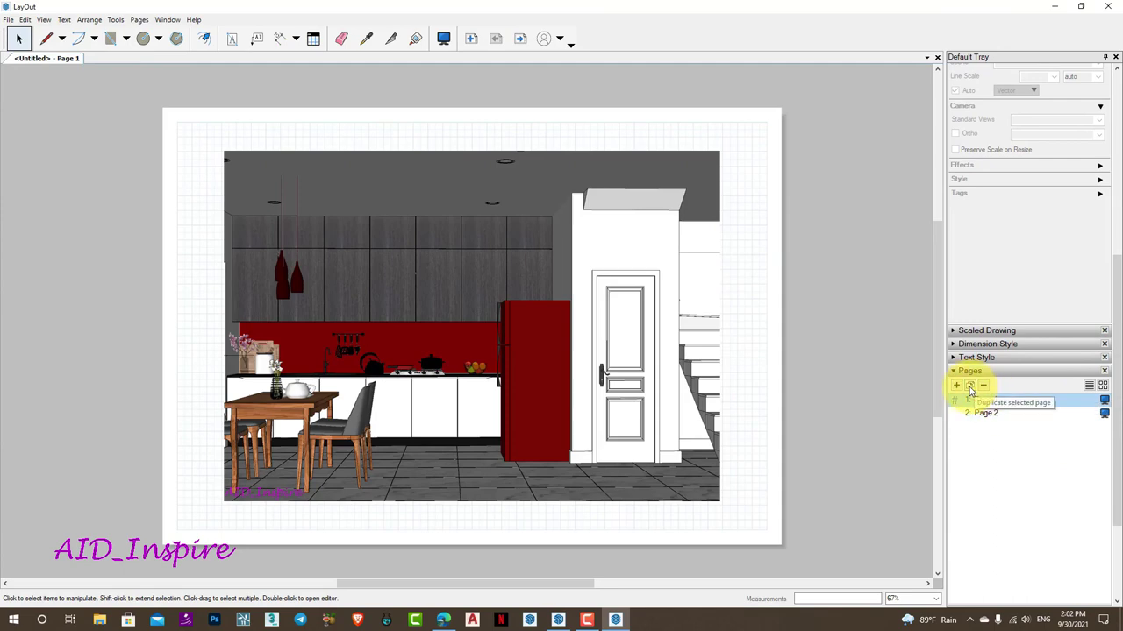
left_click(970, 387)
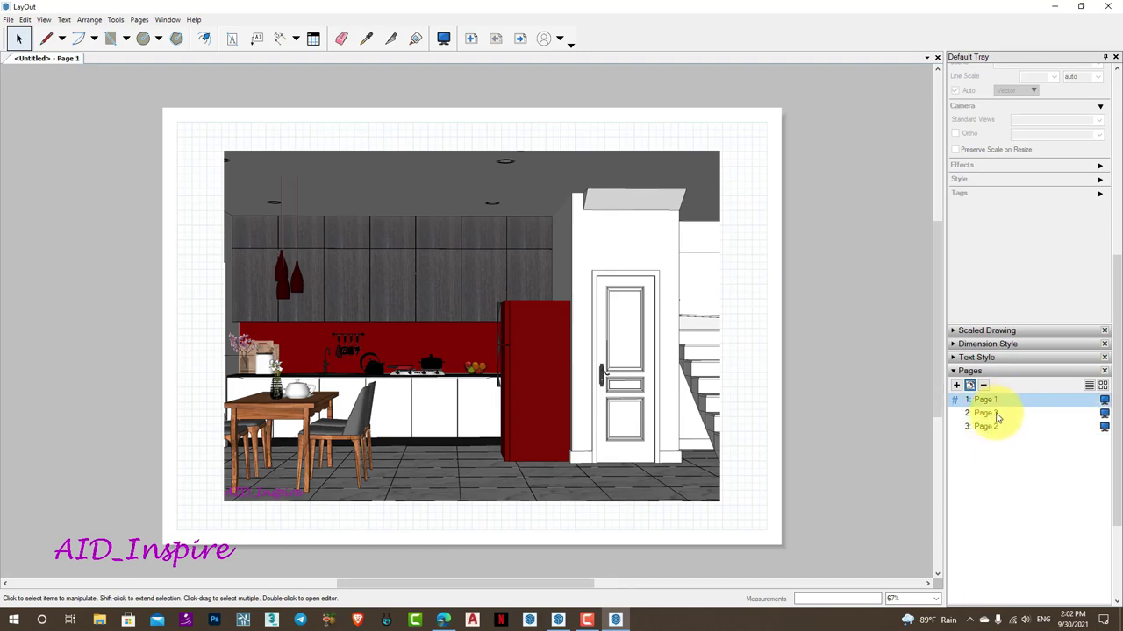
left_click(994, 401)
left_click(996, 412)
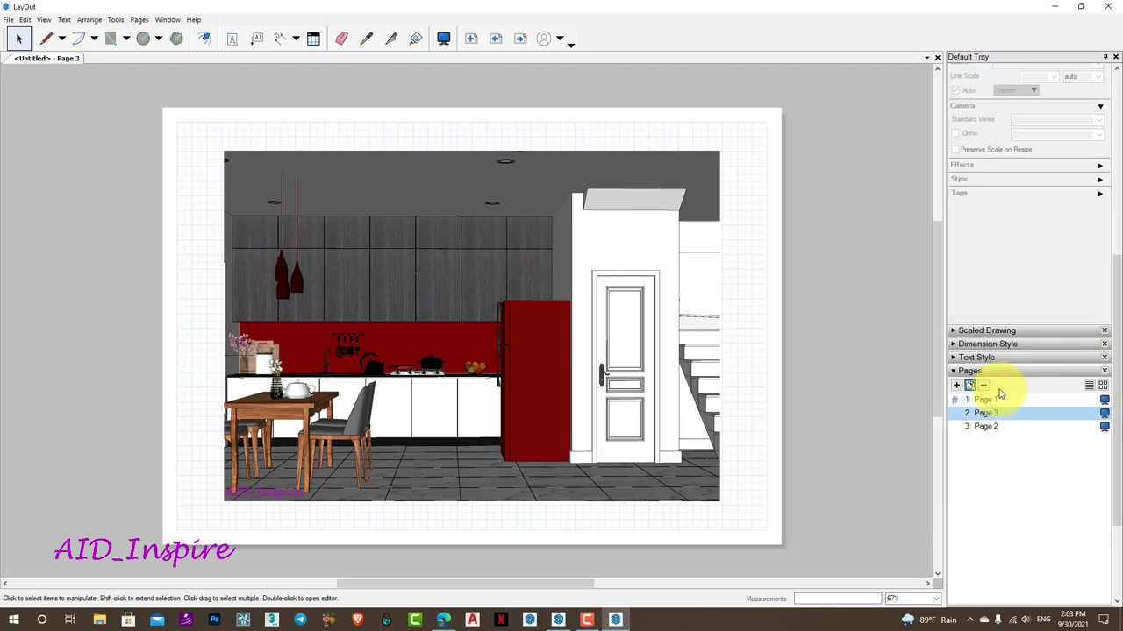
left_click(984, 385)
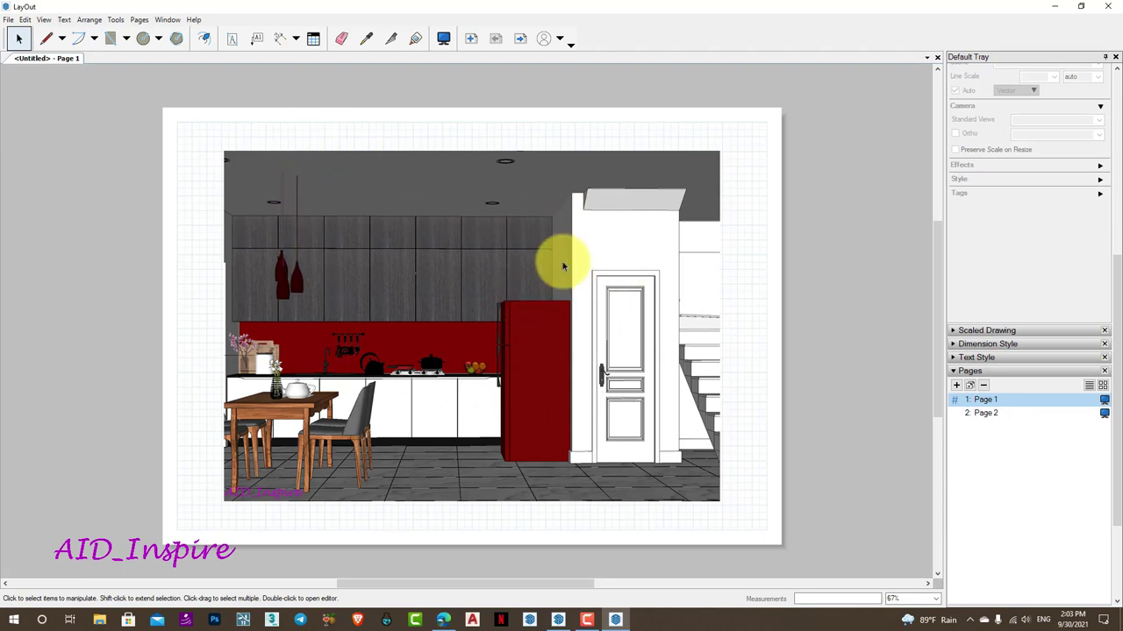
Select the kitchen viewport to show its KIT 01 scene settings in the SketchUp Model panel
scroll(981, 353, "up", 5)
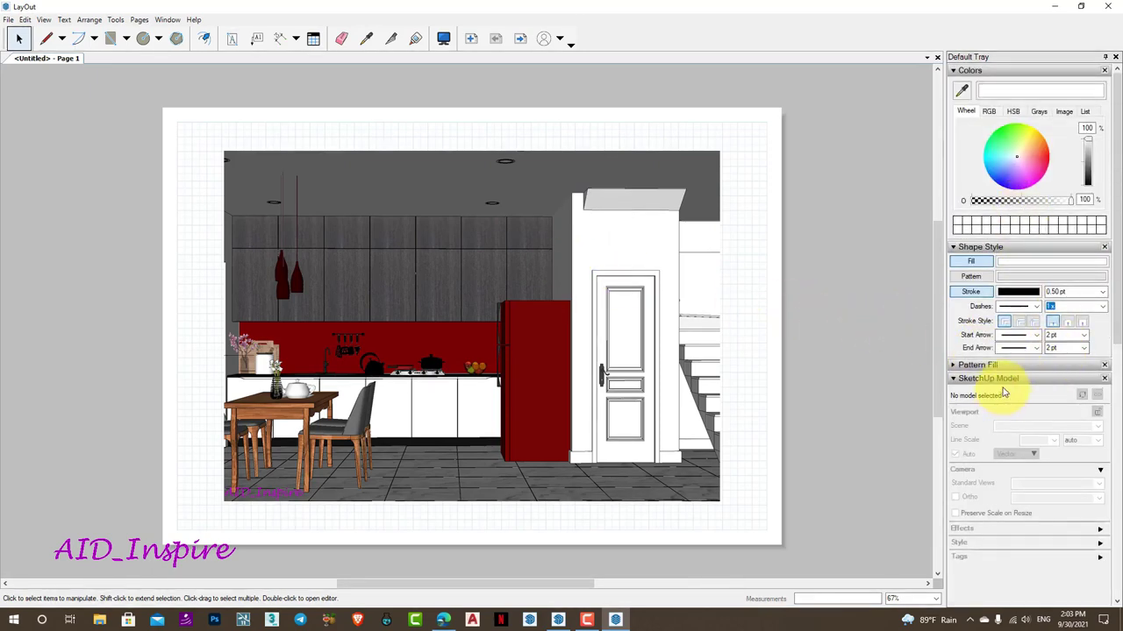
scroll(1039, 379, "down", 2)
scroll(1052, 351, "down", 2)
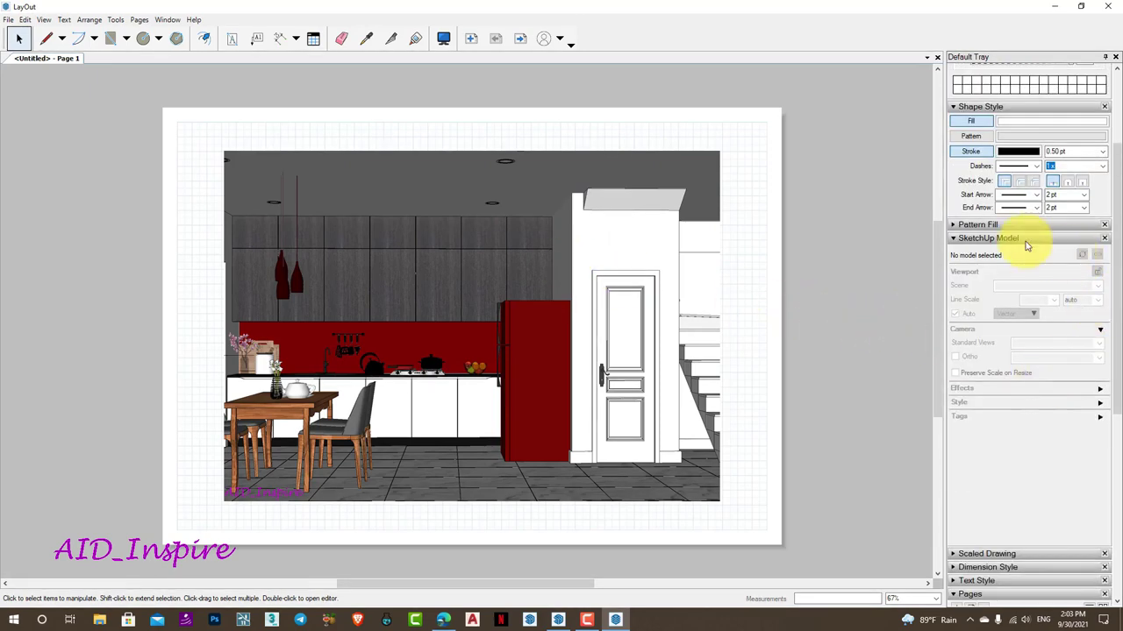
left_click(558, 254)
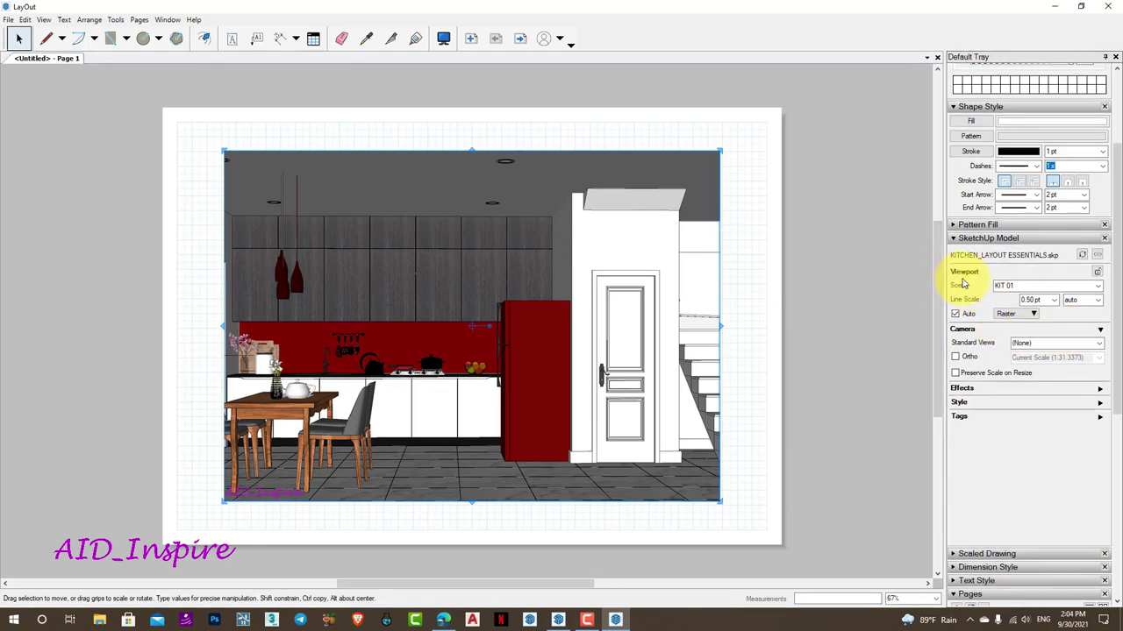
left_click(1098, 289)
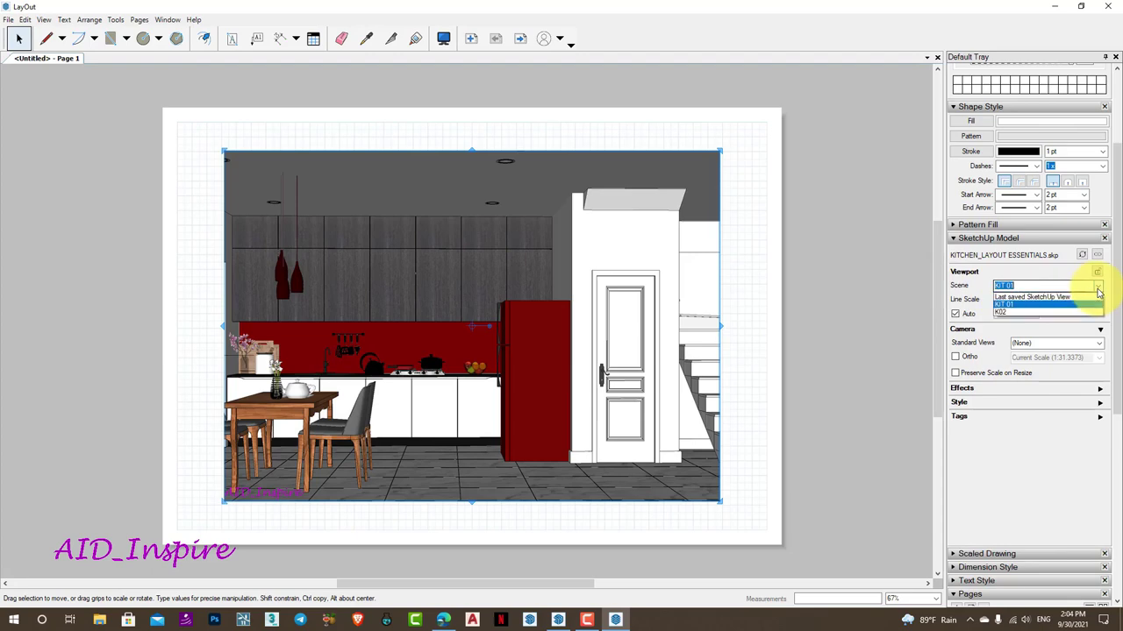
left_click(1018, 312)
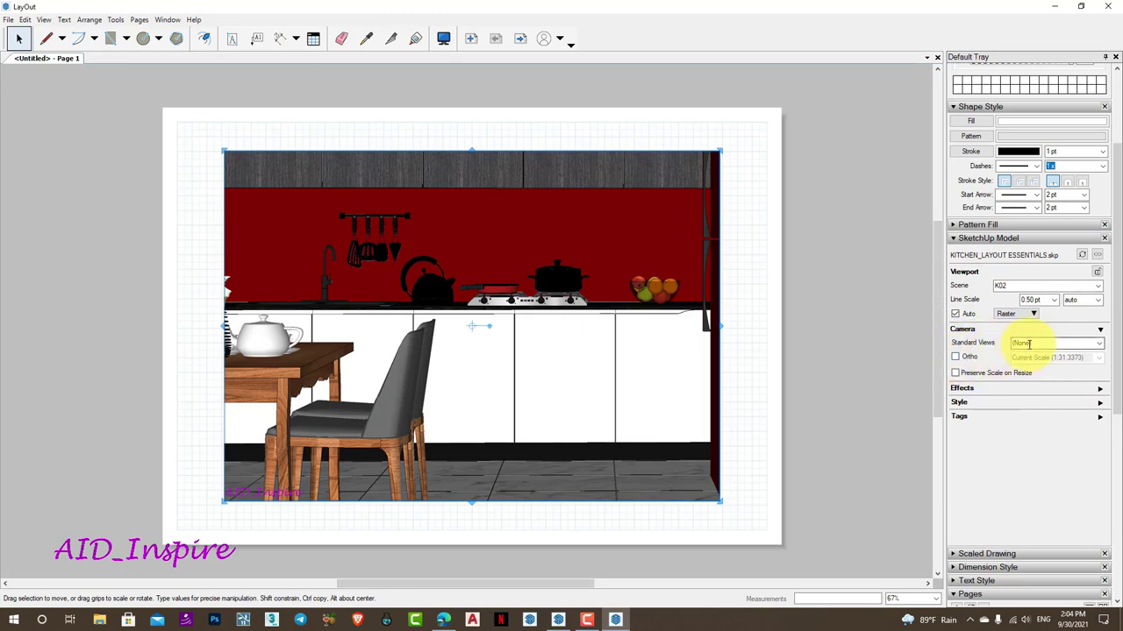
left_click(1097, 346)
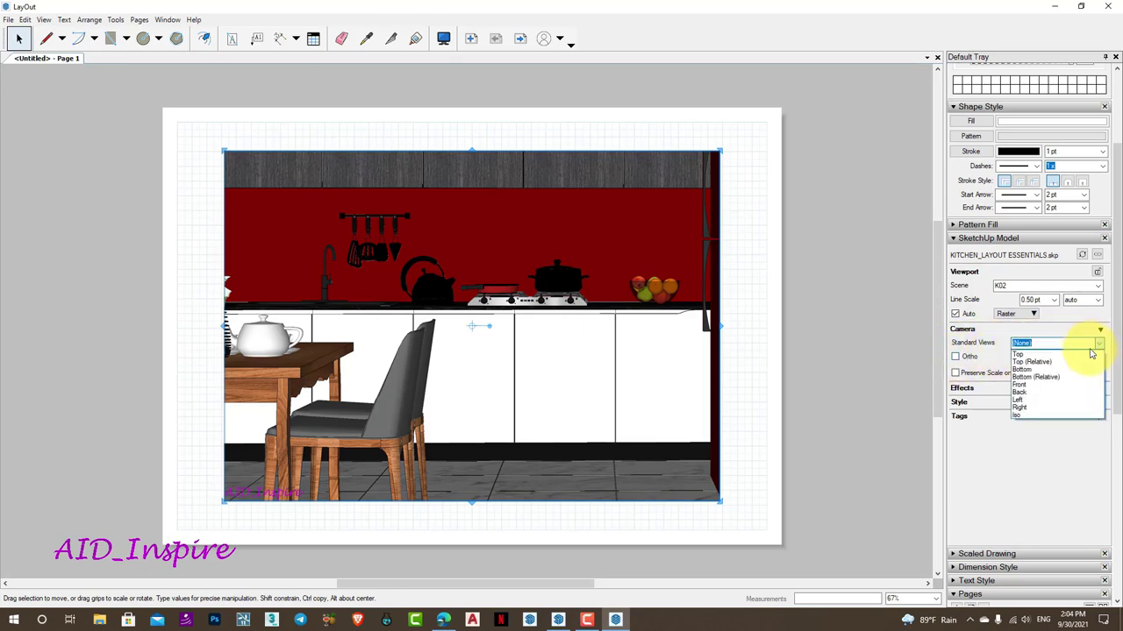
left_click(1061, 400)
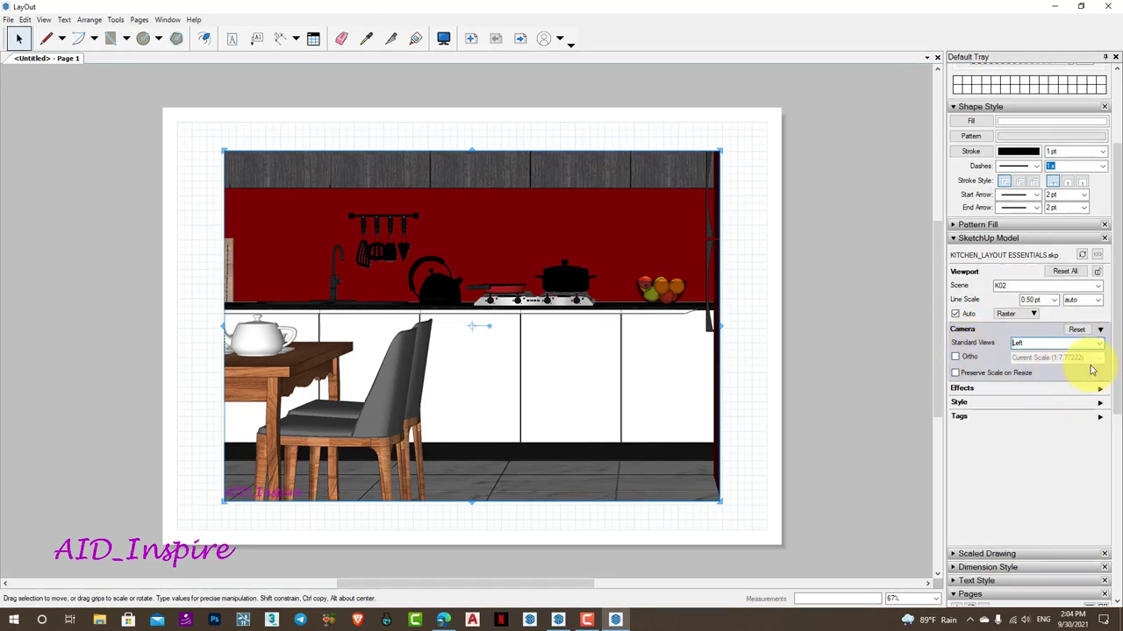
left_click(1099, 287)
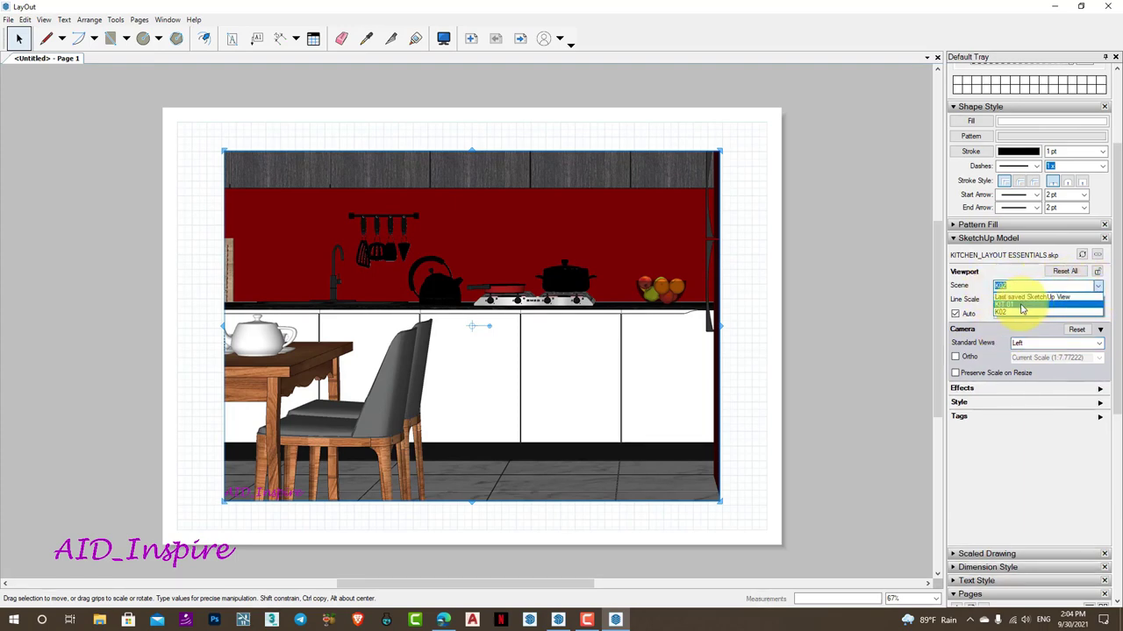
left_click(1022, 306)
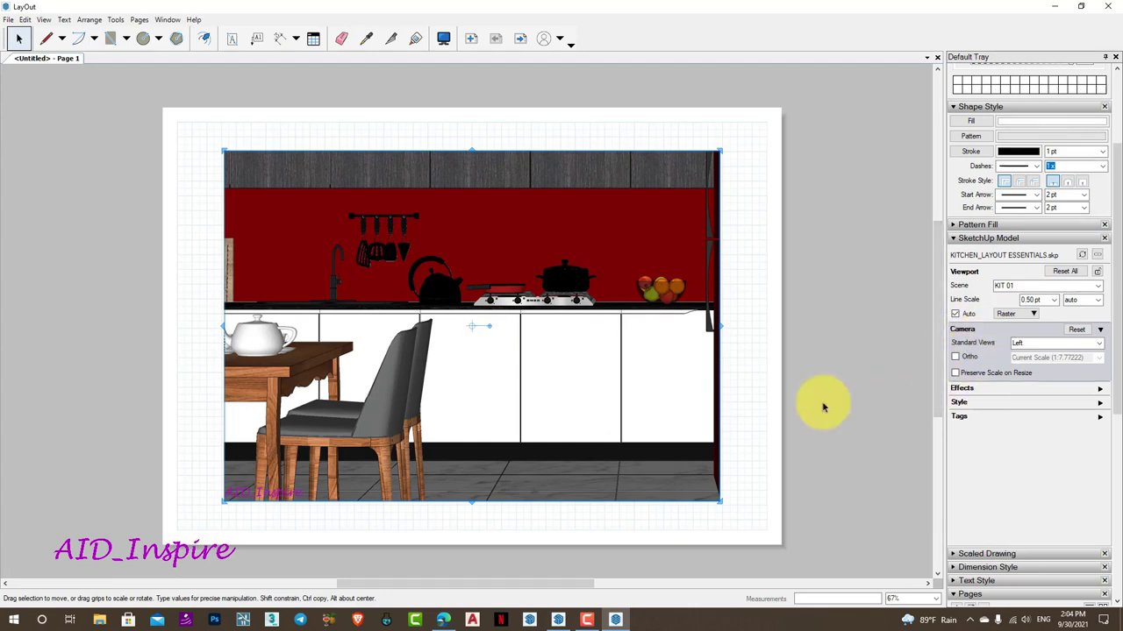
left_click(1077, 331)
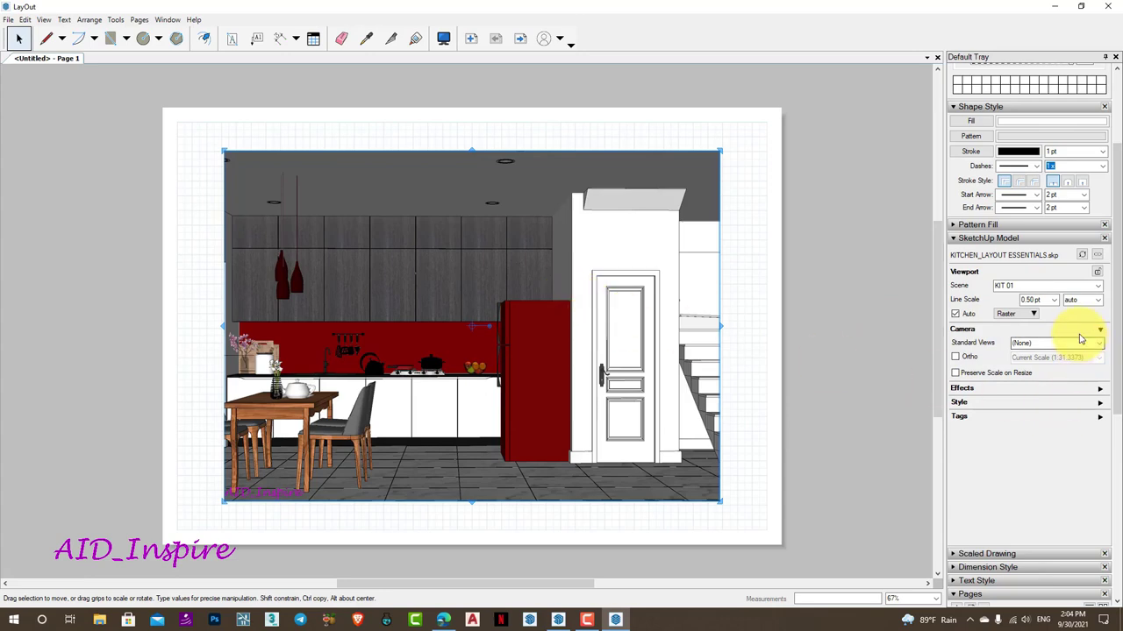
left_click(955, 373)
left_click(1098, 286)
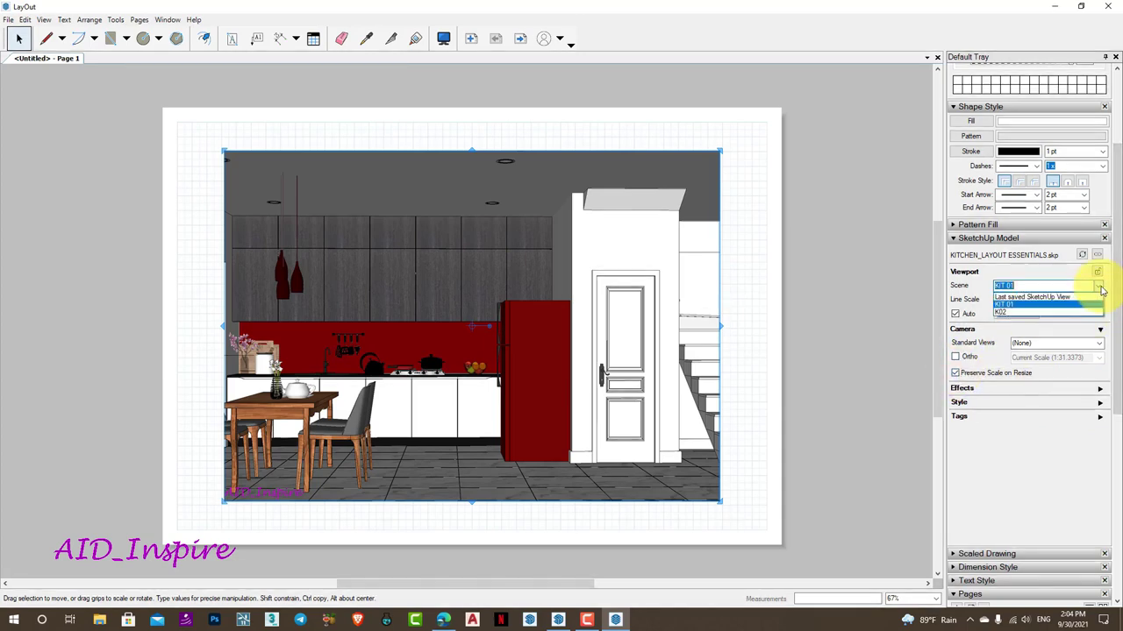
left_click(1005, 314)
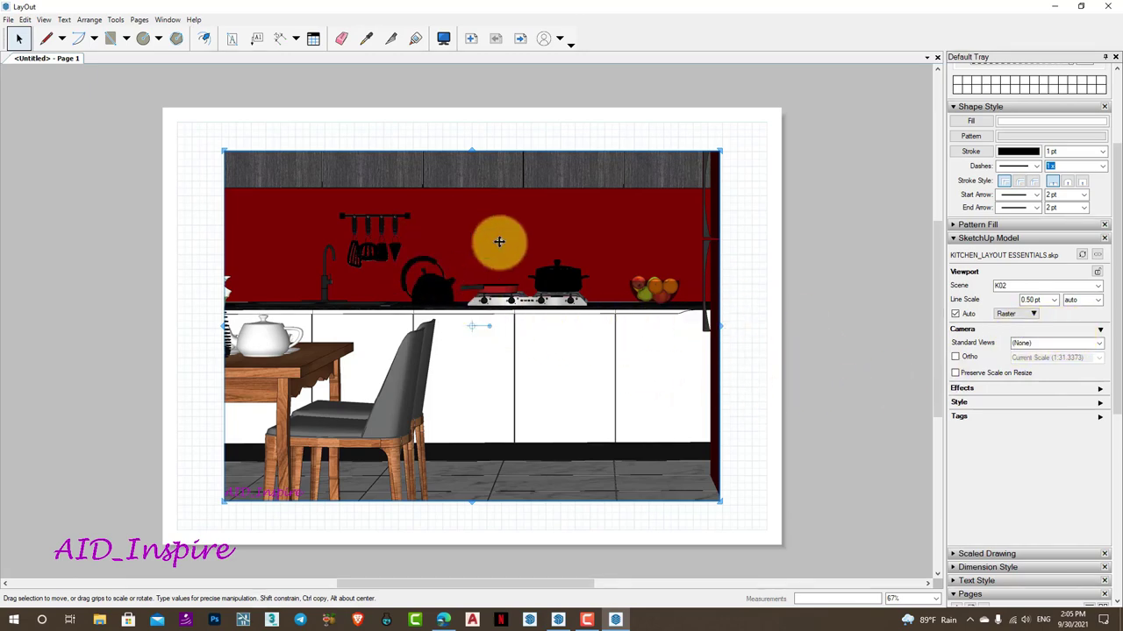
left_click(1097, 285)
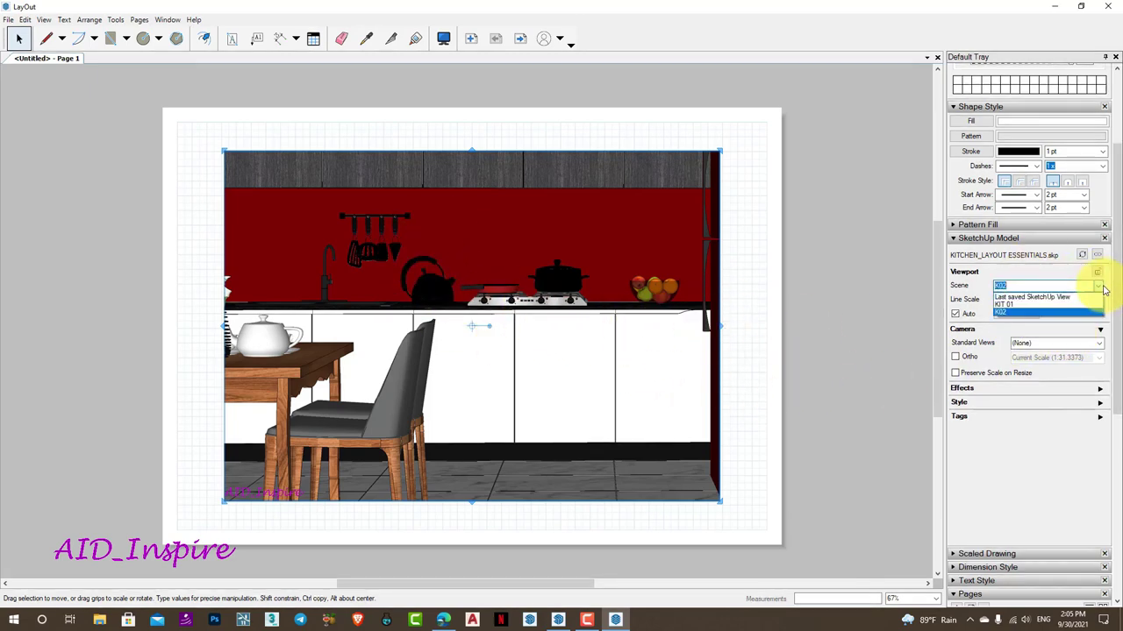
left_click(1031, 300)
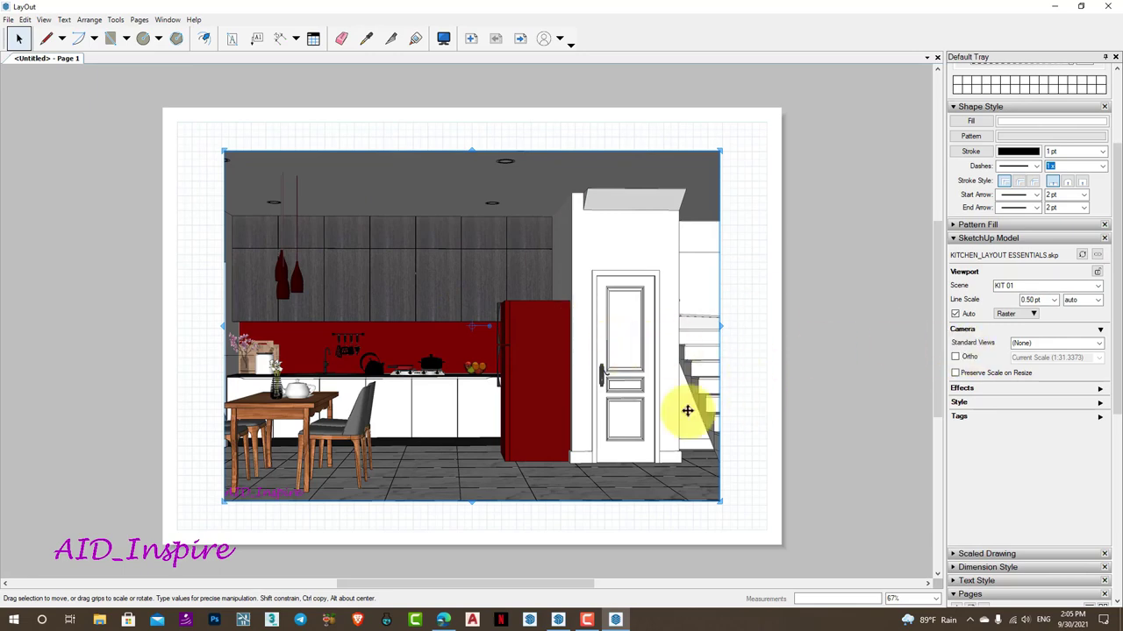
left_click(1098, 344)
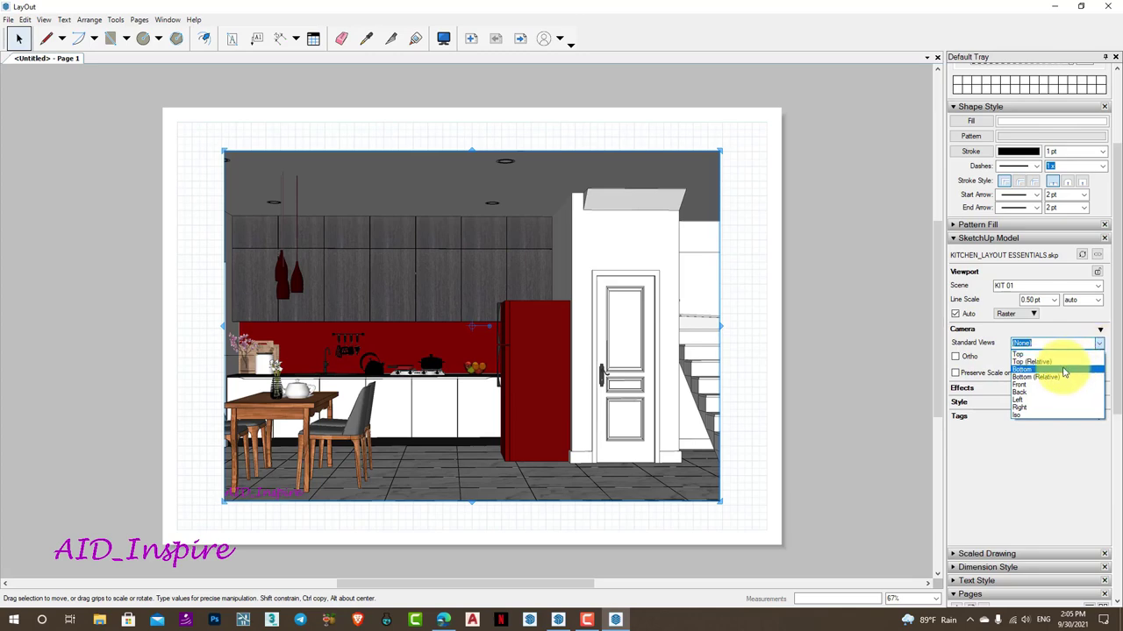
Keep Standard Views at (None) and switch the kitchen viewport to Ortho
left_click(981, 296)
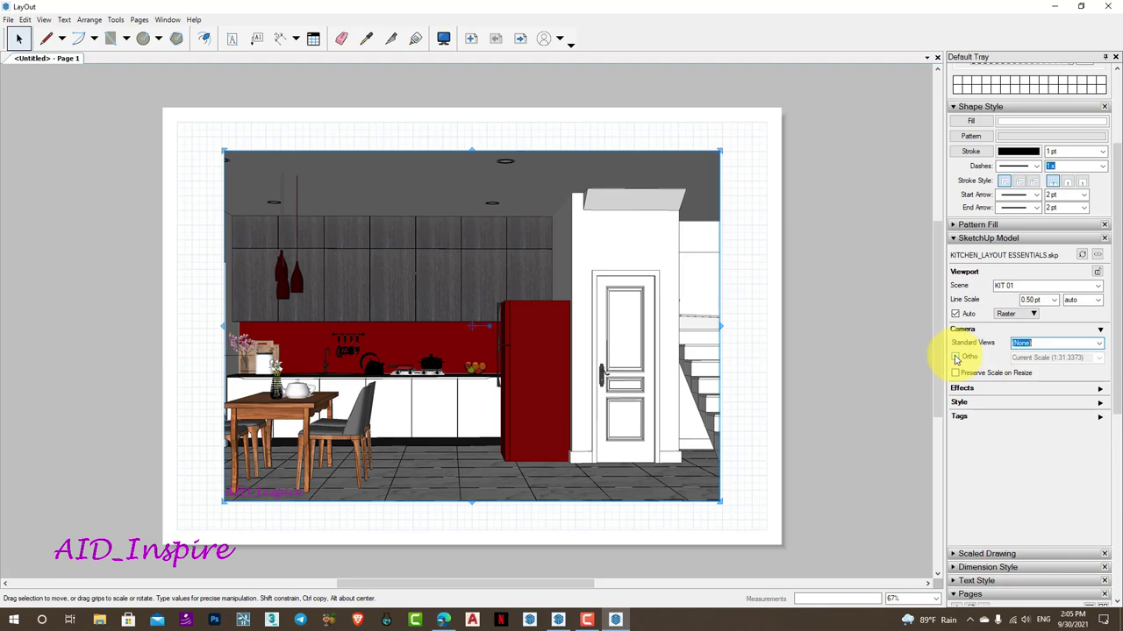
left_click(632, 310)
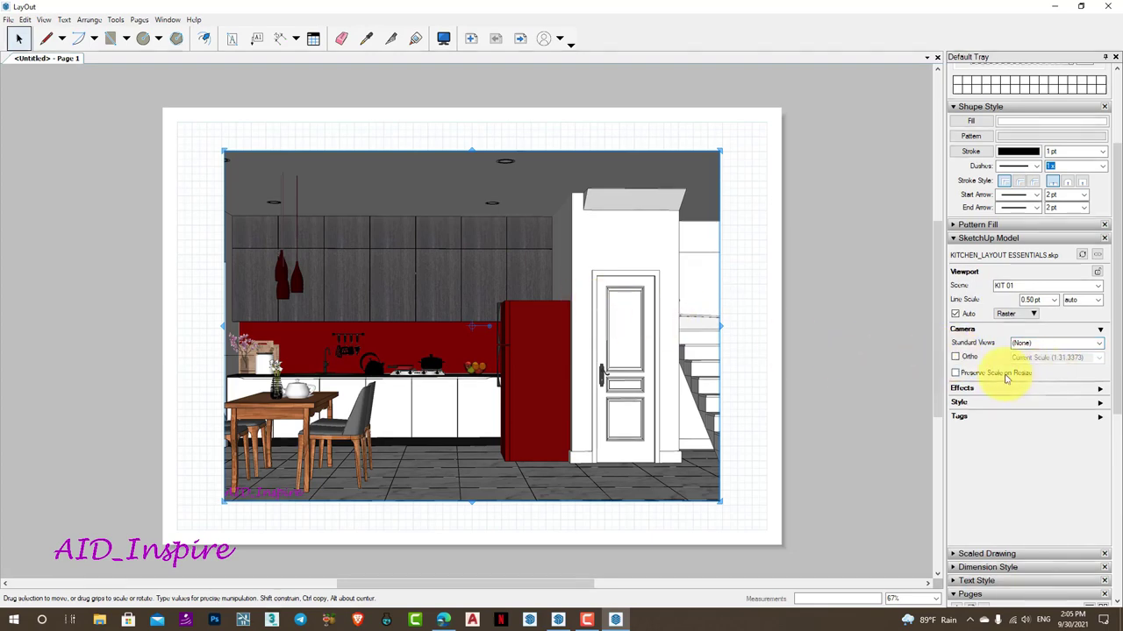
left_click(955, 358)
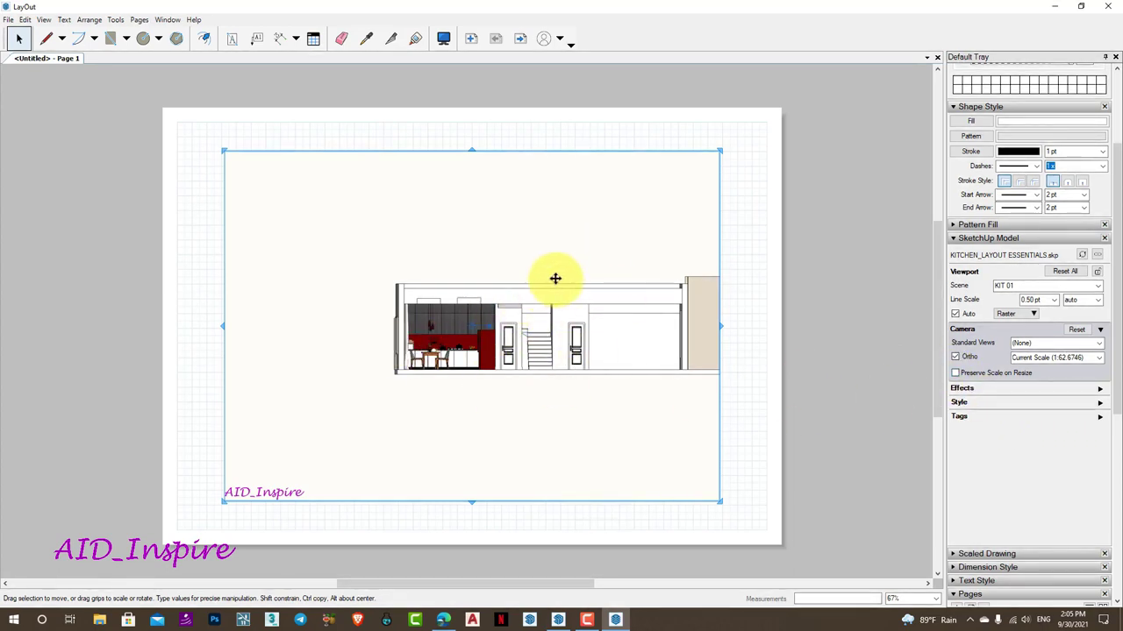
Set the elevation to 1:20 and drag the viewport's corner grip to enlarge the view
left_click(1099, 362)
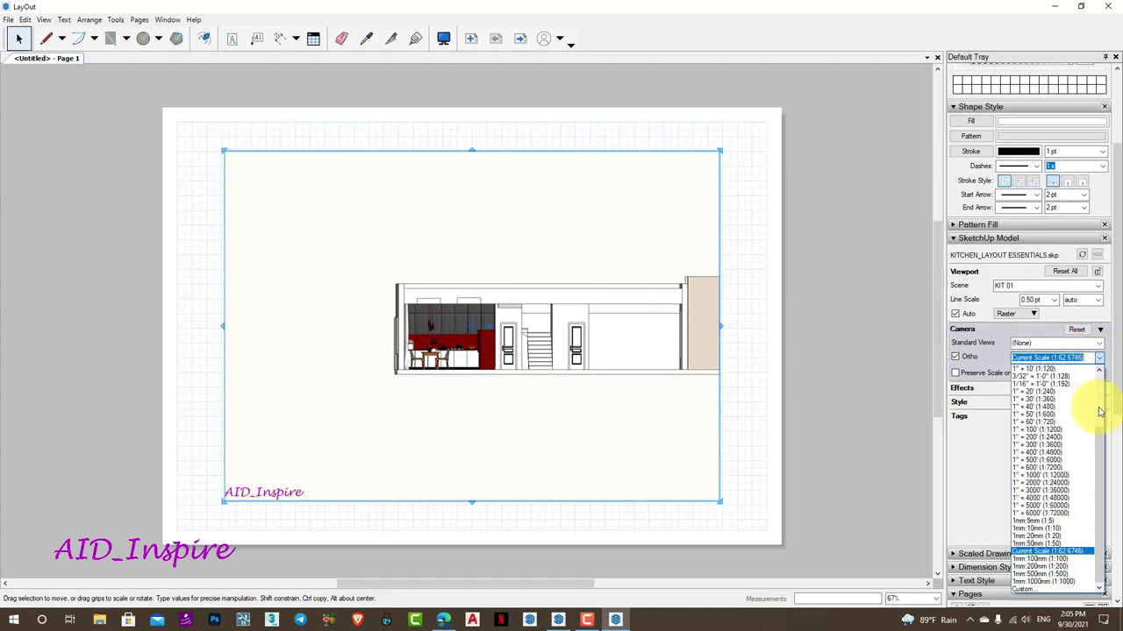
left_click(1074, 538)
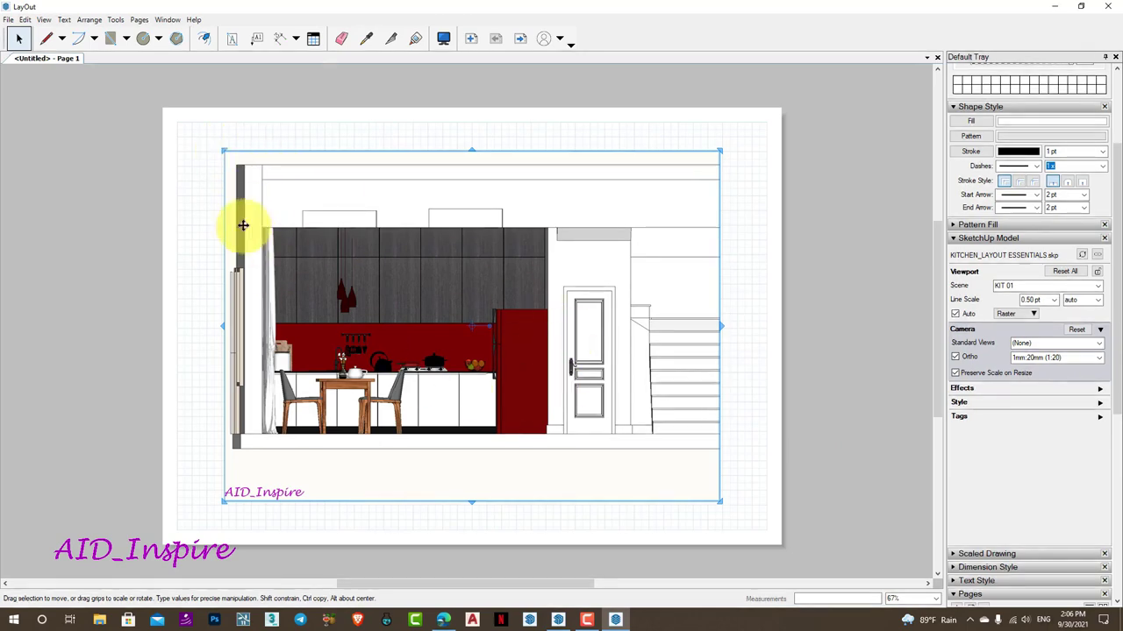
left_click_drag(224, 151, 346, 218)
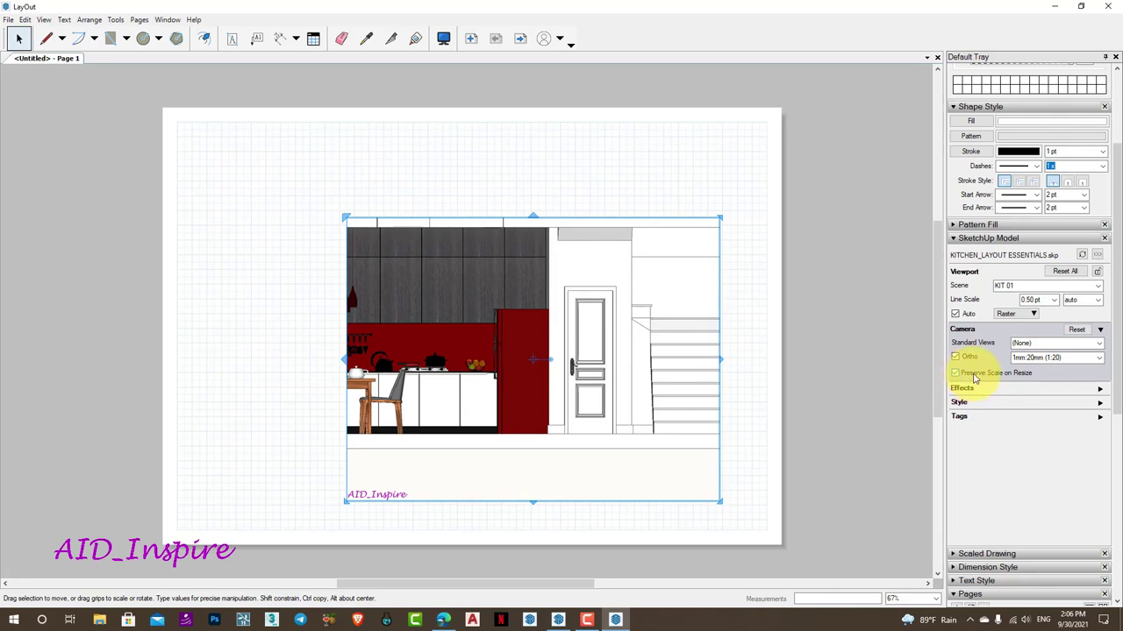
left_click(956, 373)
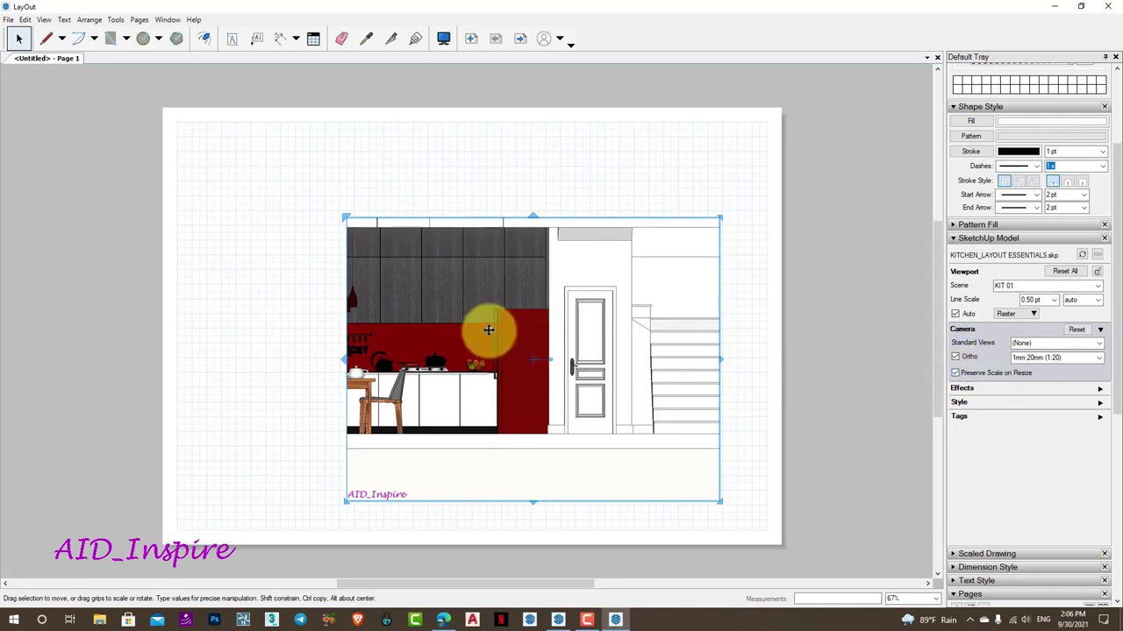
left_click(956, 375)
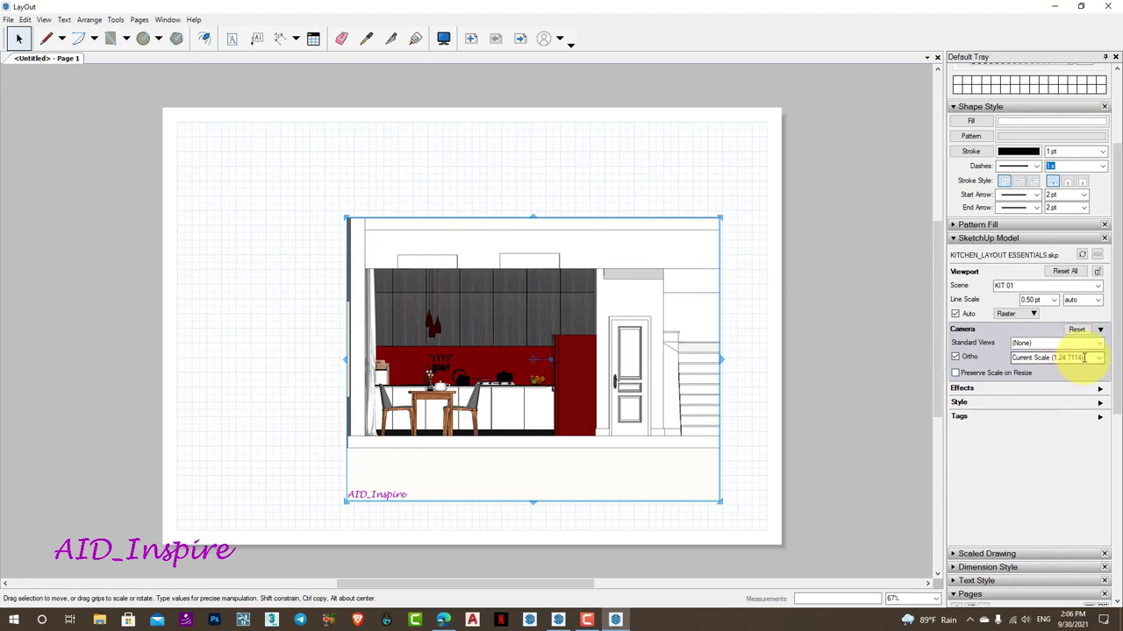
left_click_drag(346, 217, 257, 173)
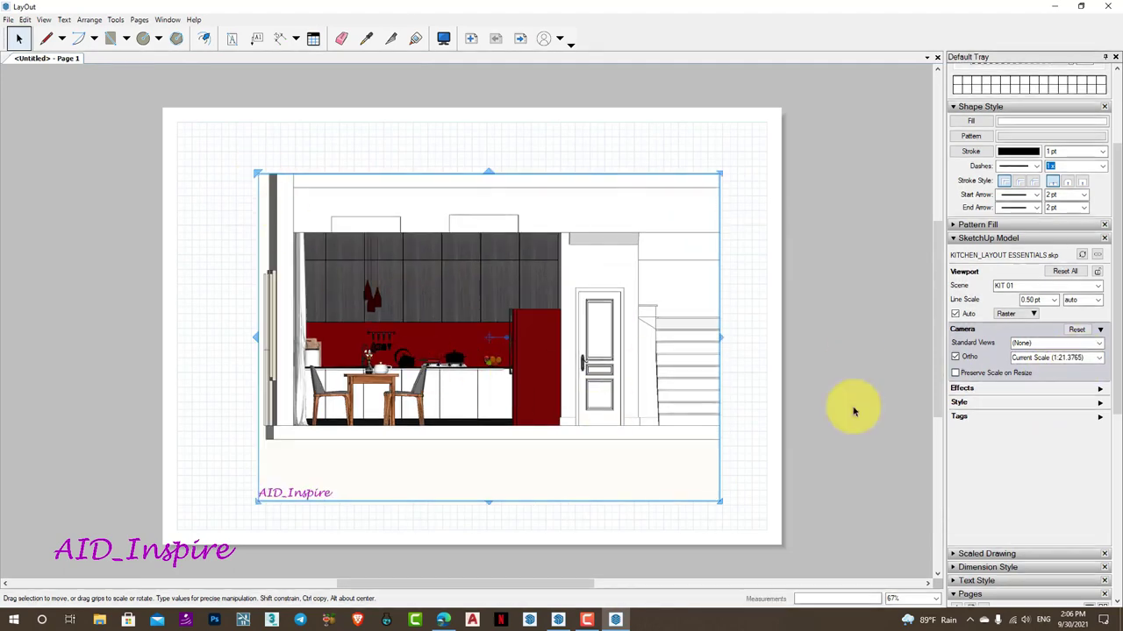
Turn on Preserve Scale on Resize and trim the empty strip below the elevation
left_click(1099, 358)
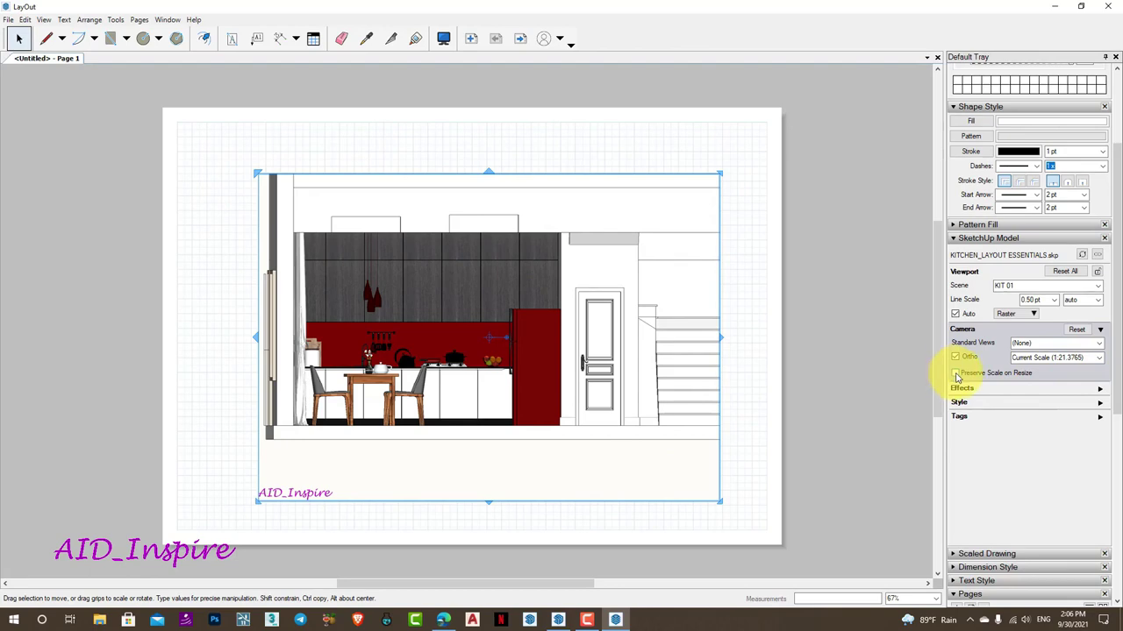
left_click(956, 374)
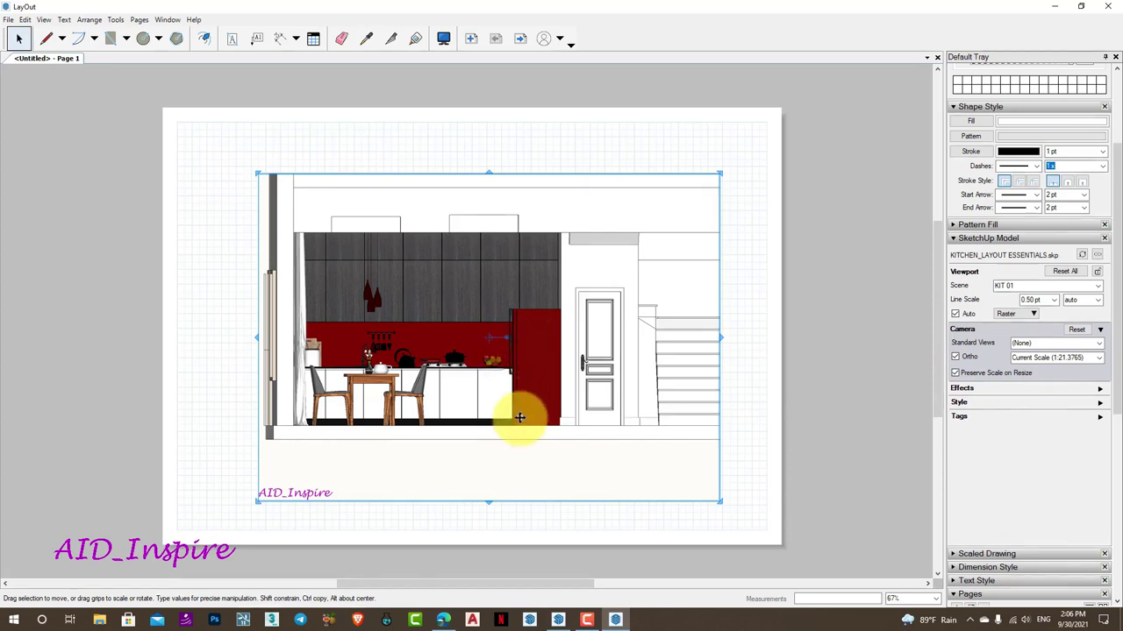
mouse_move(490, 501)
left_mouse_down()
mouse_move(491, 476)
mouse_move(549, 466)
left_mouse_up()
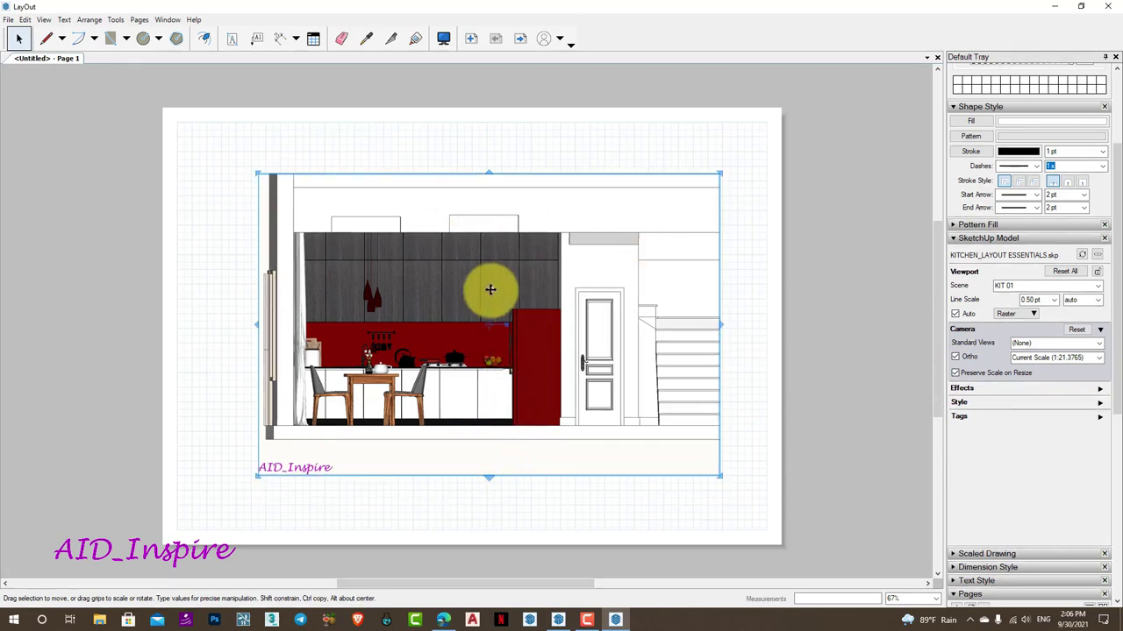
Reset the elevation to 1mm:20mm, trim the viewport's right edge, and nudge it slightly right
left_click(1101, 360)
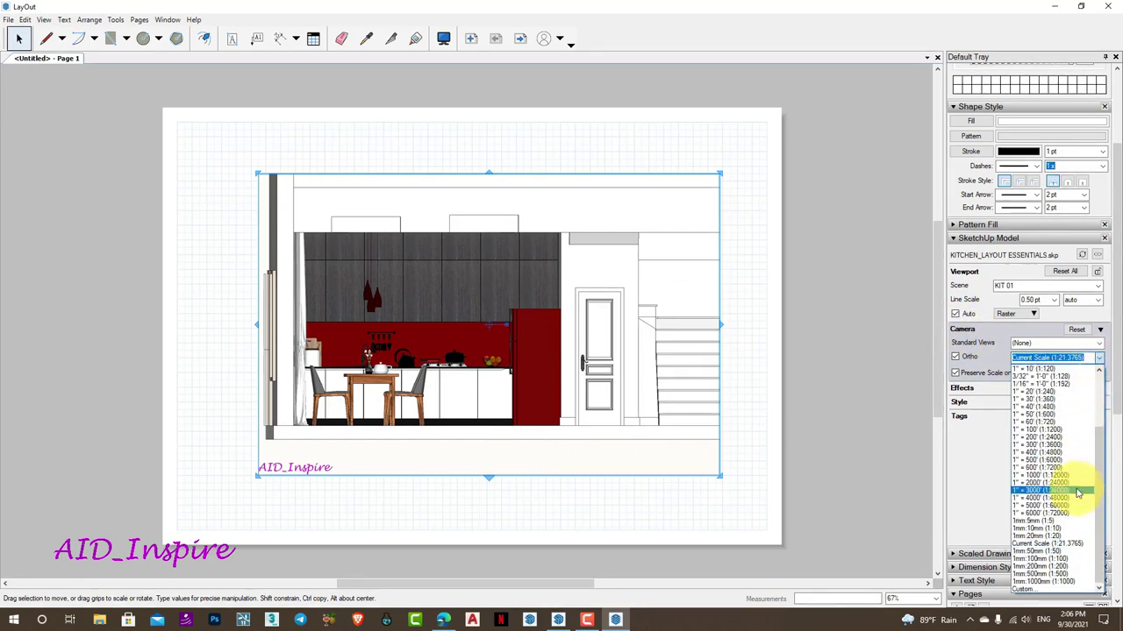
left_click(1066, 515)
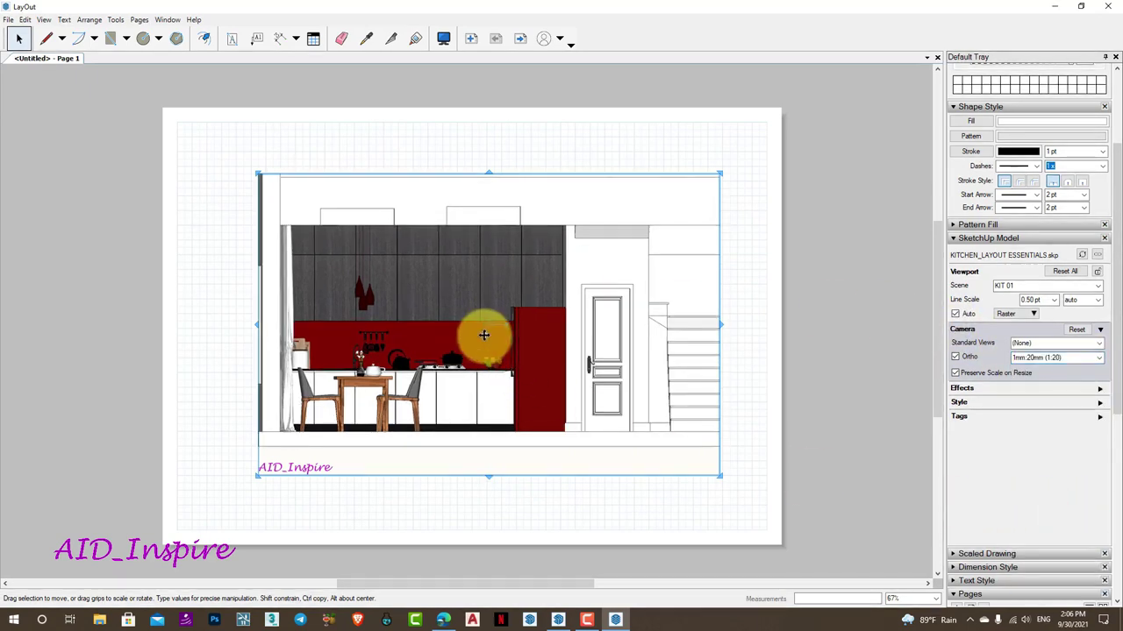
left_click_drag(719, 322, 678, 322)
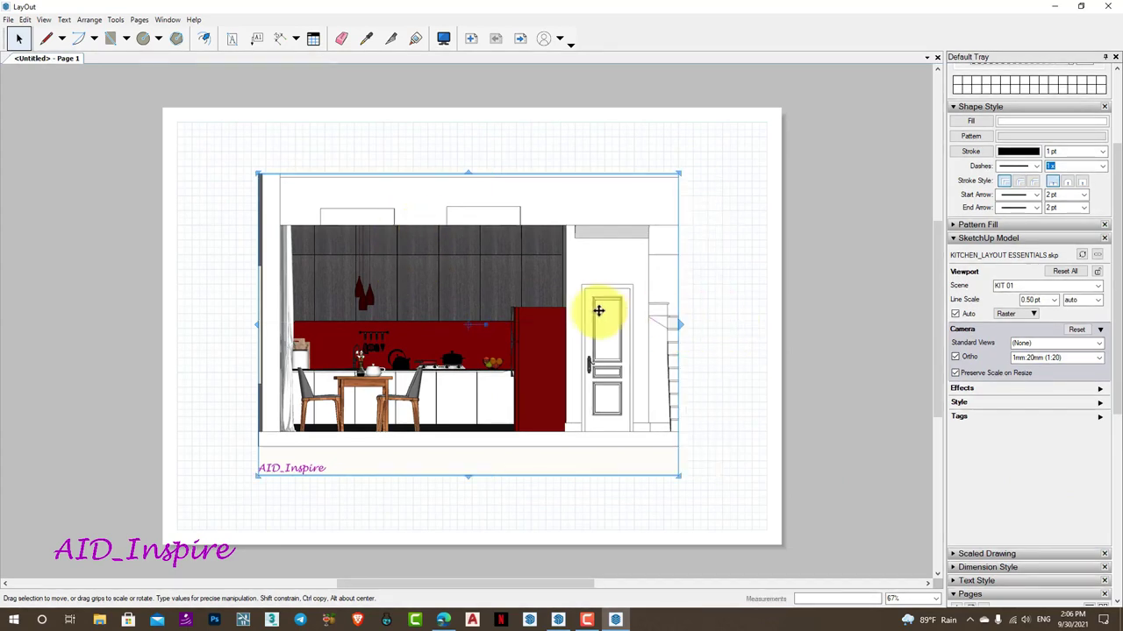
left_click_drag(597, 309, 613, 314)
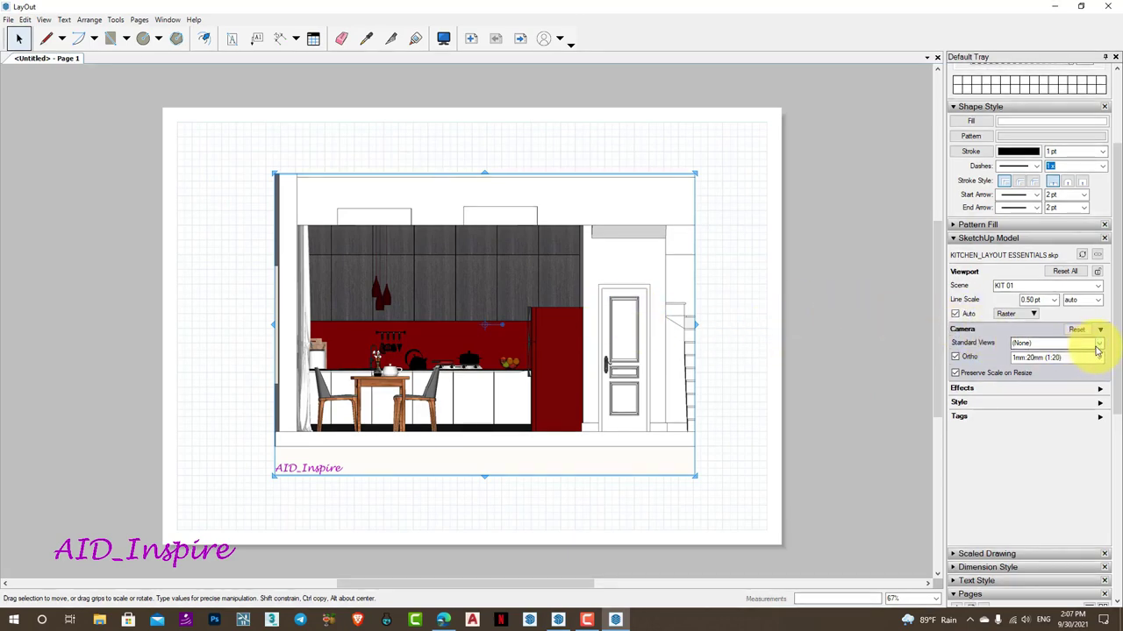
left_click(1097, 350)
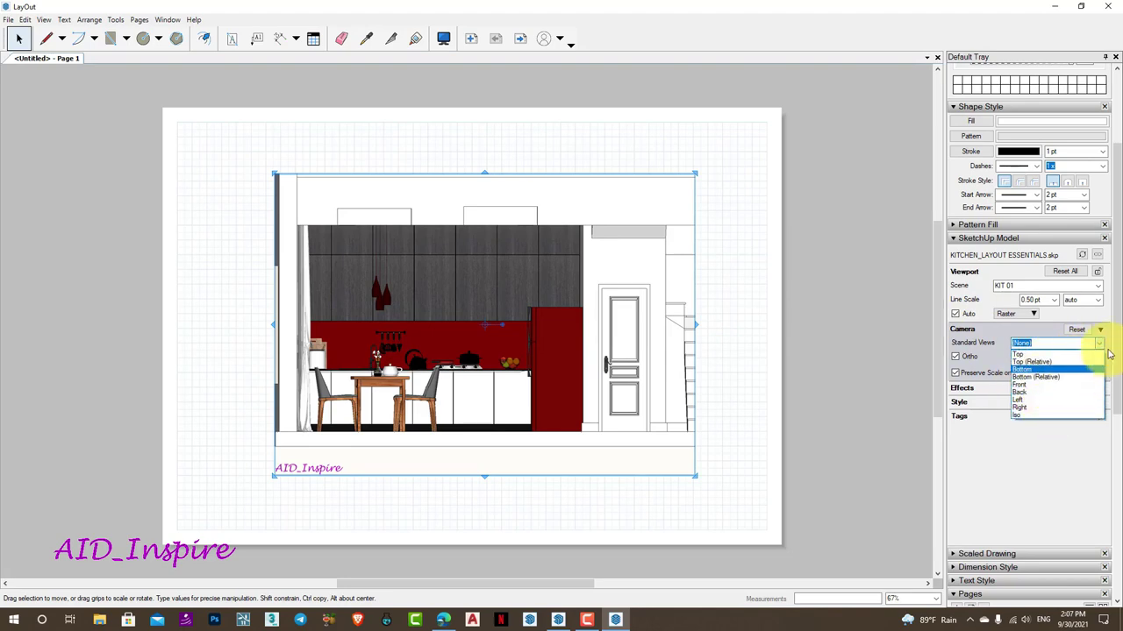
left_click(1107, 354)
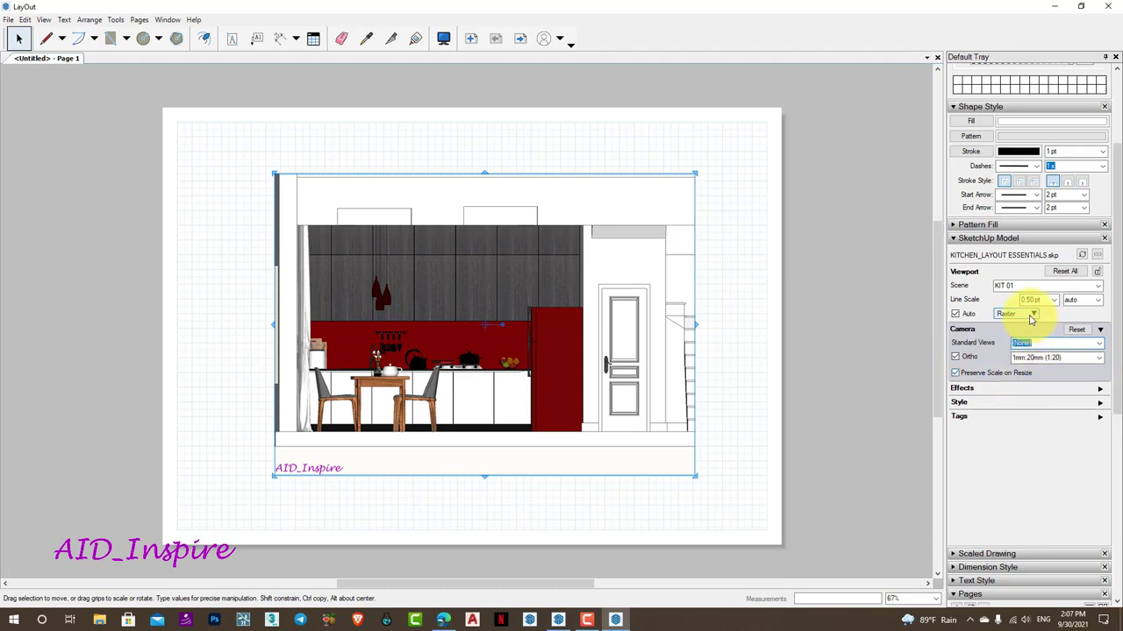
left_click(955, 314)
left_click(954, 314)
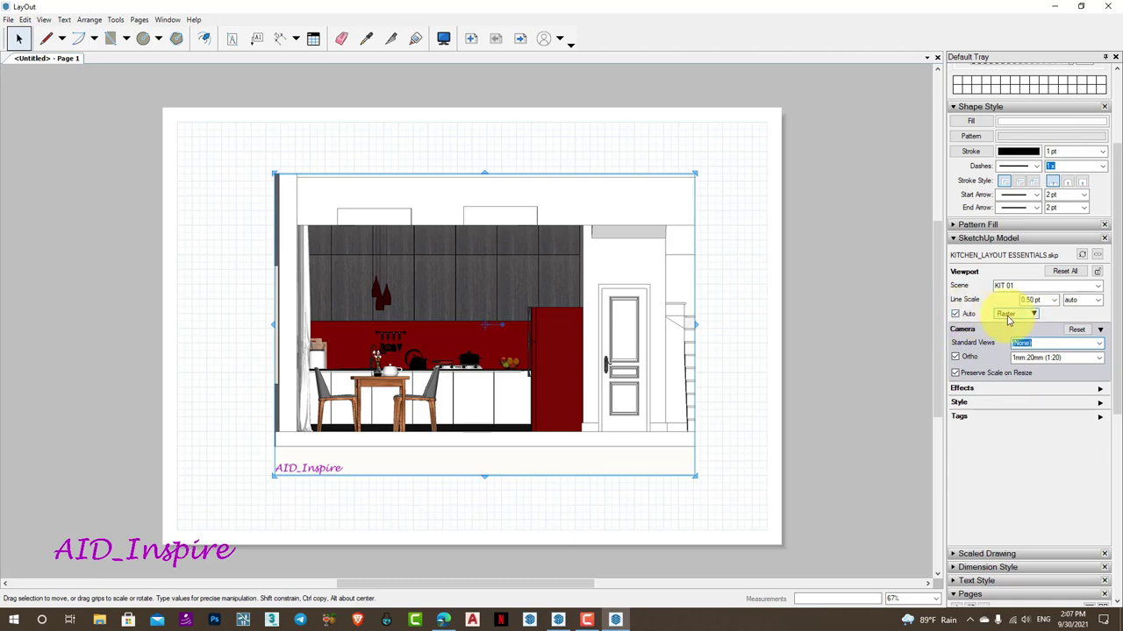
left_click(1011, 318)
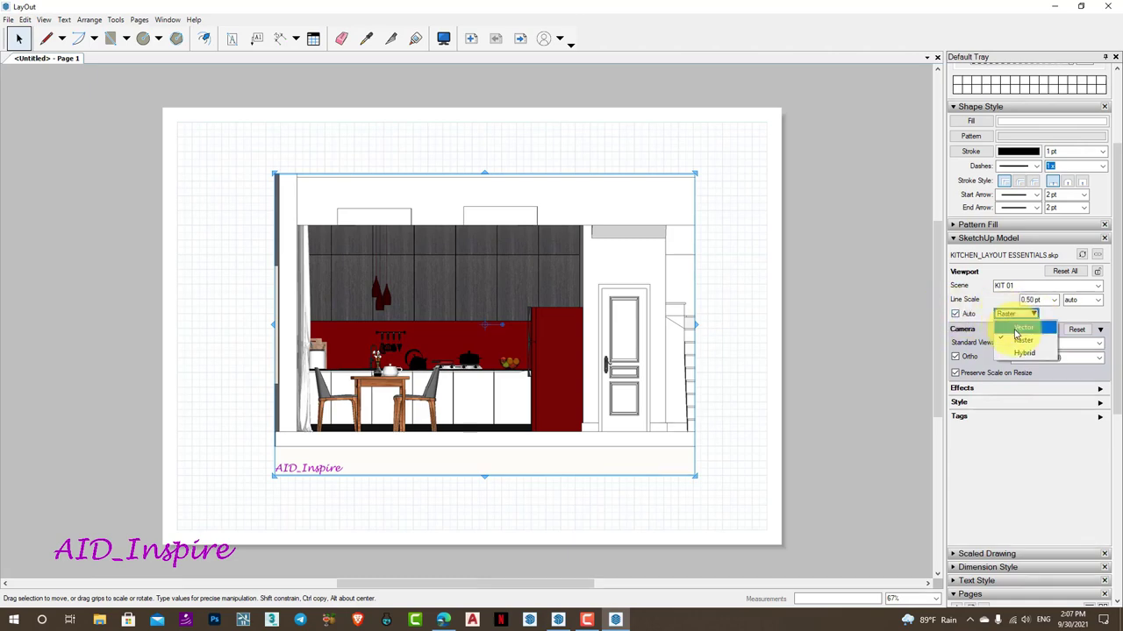
left_click(1066, 322)
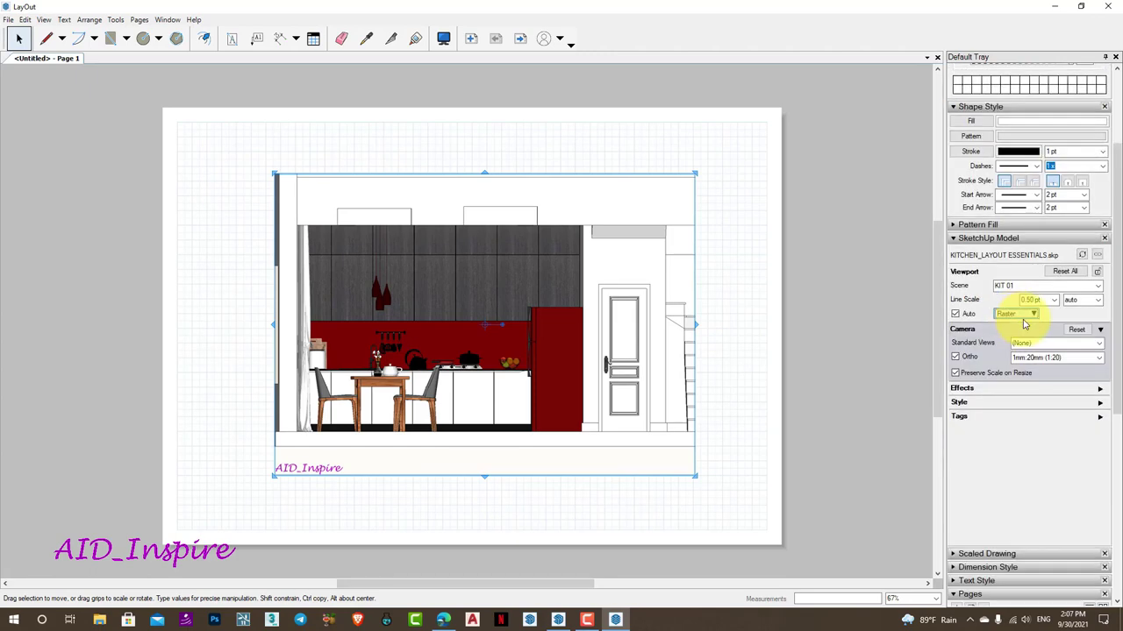
left_click(1035, 316)
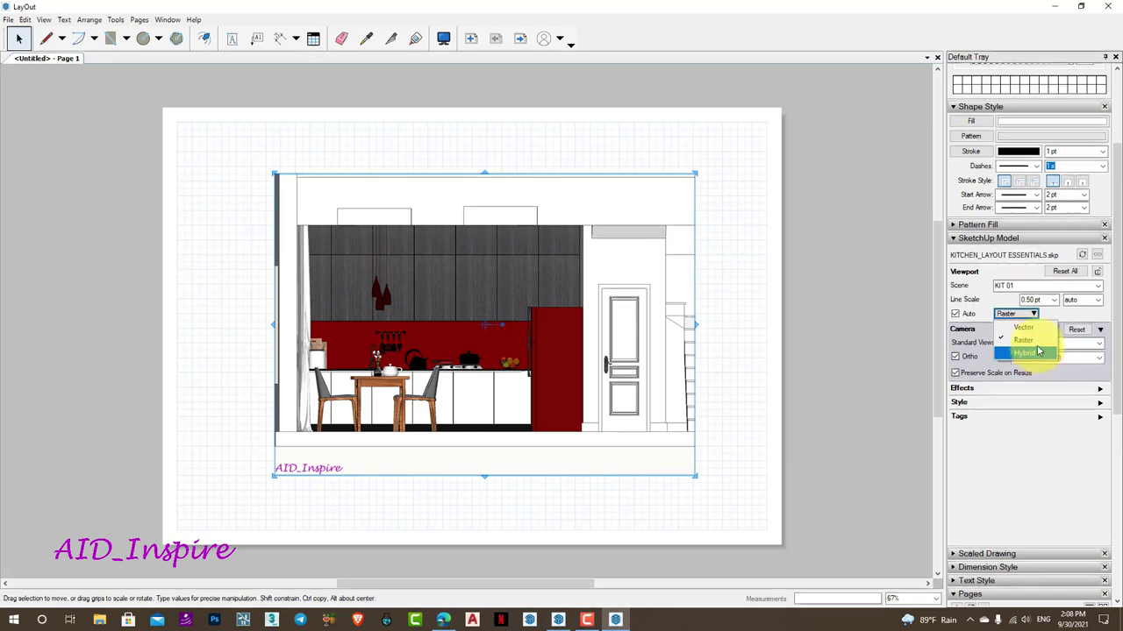
left_click(1036, 347)
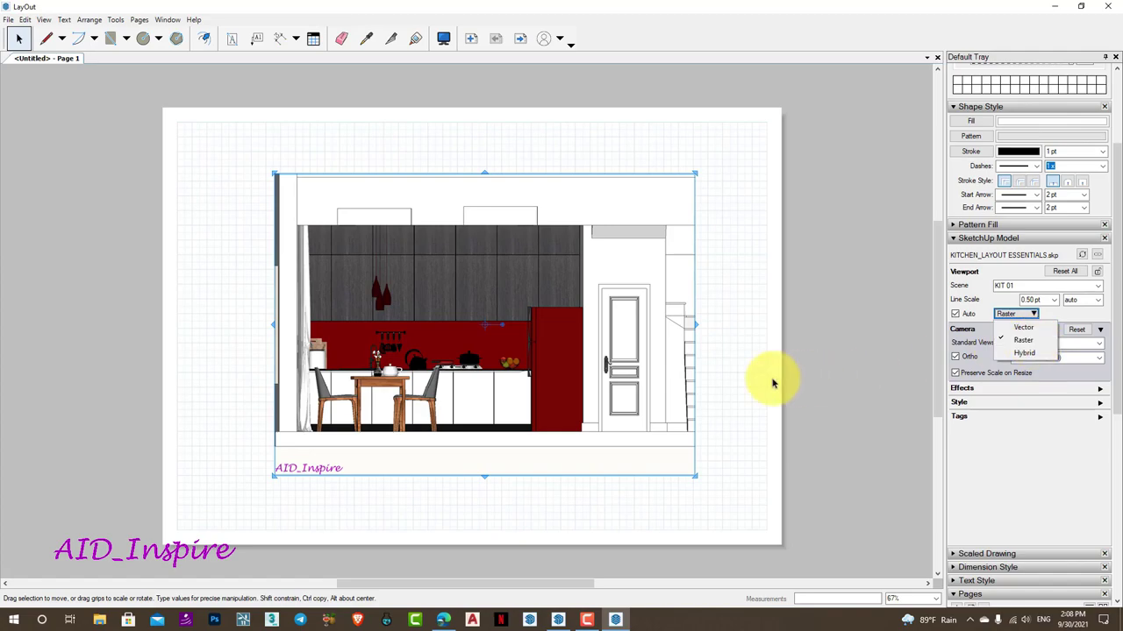
left_click(772, 376)
scroll(389, 402, "up", 5)
scroll(389, 403, "up", 4)
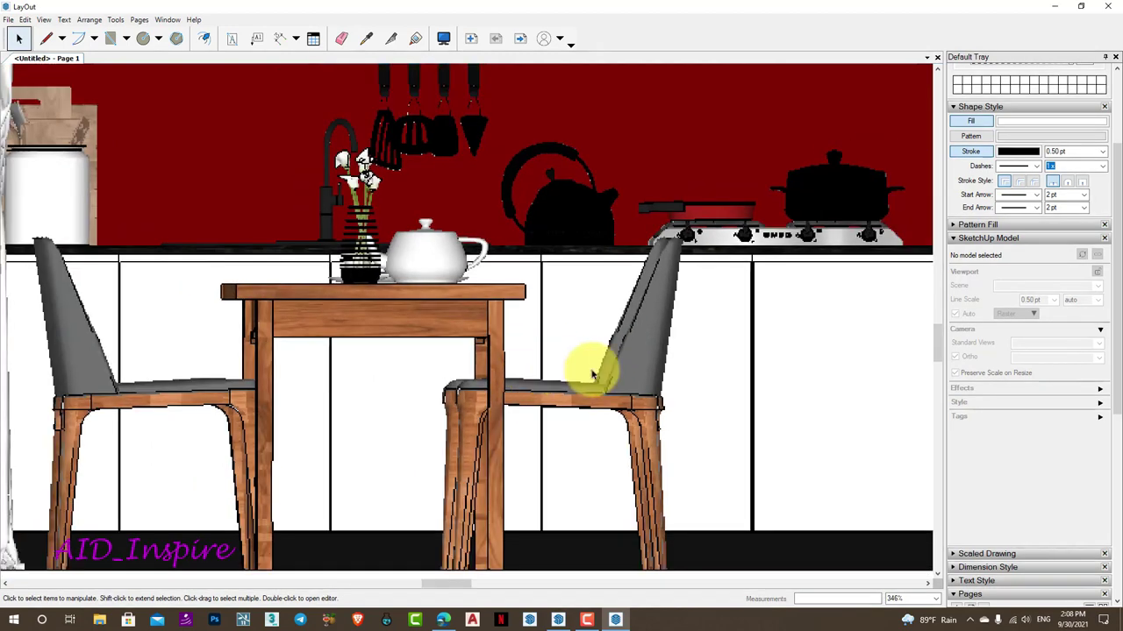
scroll(570, 374, "down", 1)
left_click(680, 379)
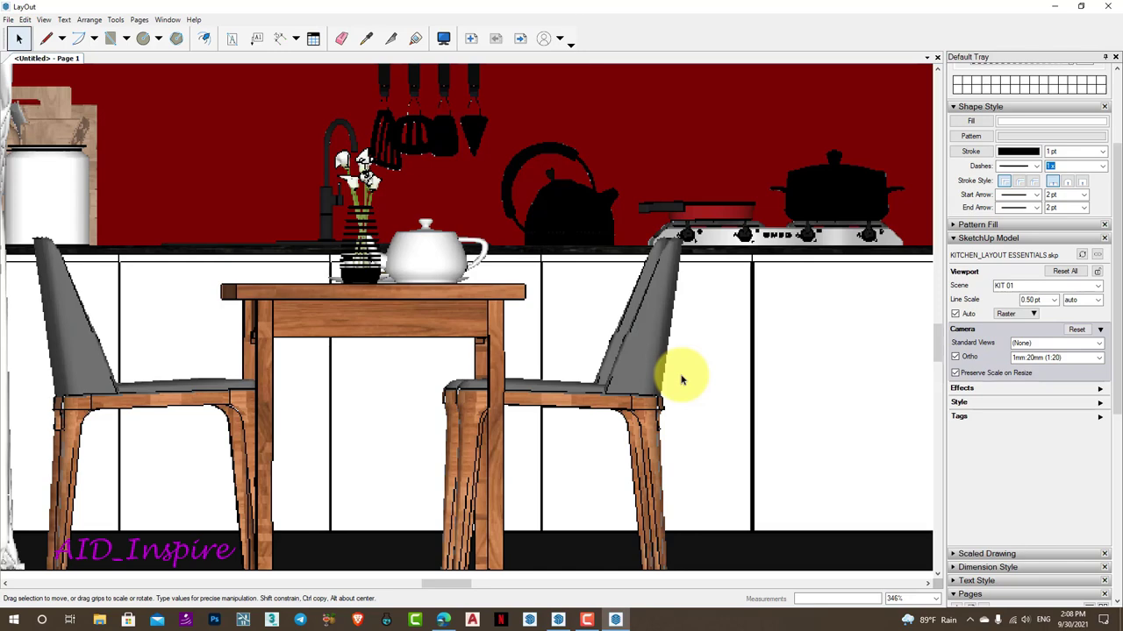
left_click(1026, 314)
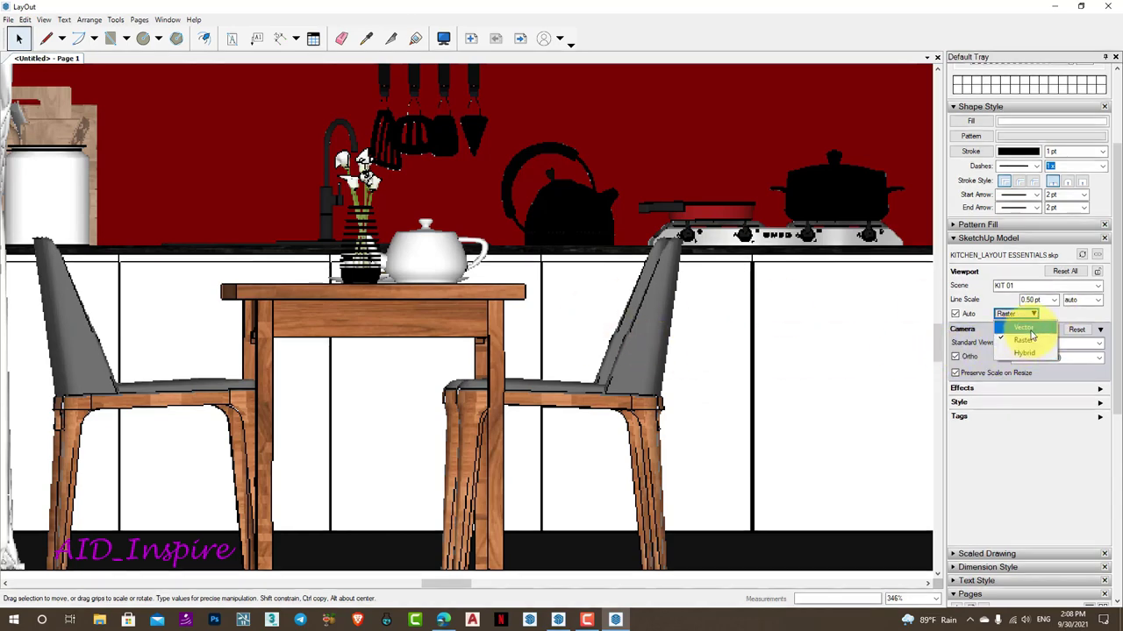
left_click(1049, 319)
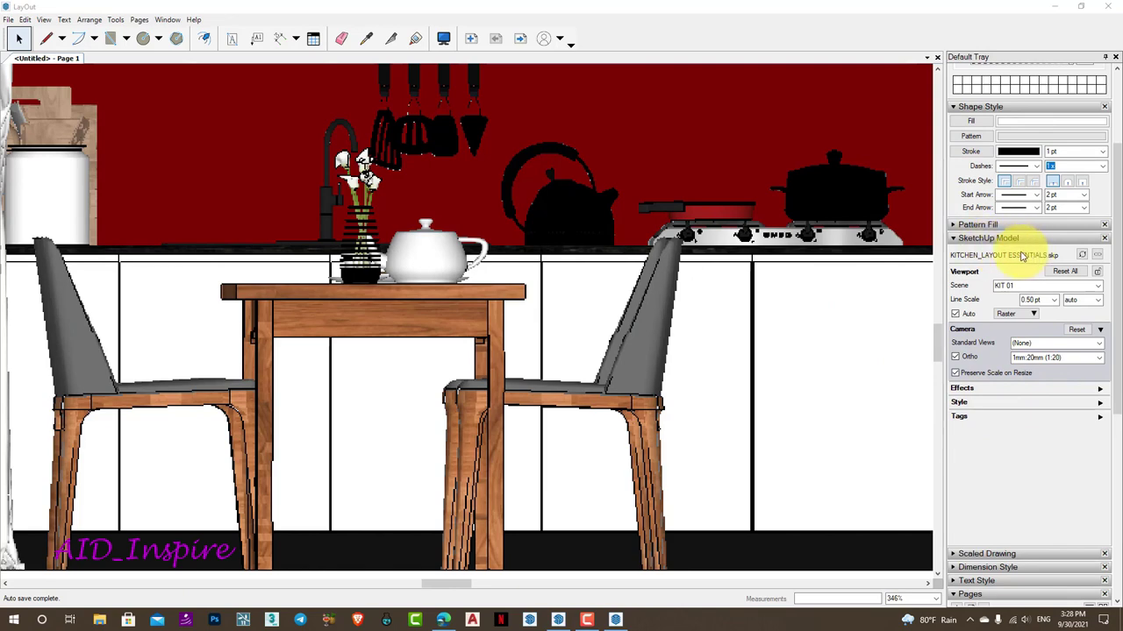
Expand the kitchen viewport's Style options and browse the style thumbnails
left_click(1100, 403)
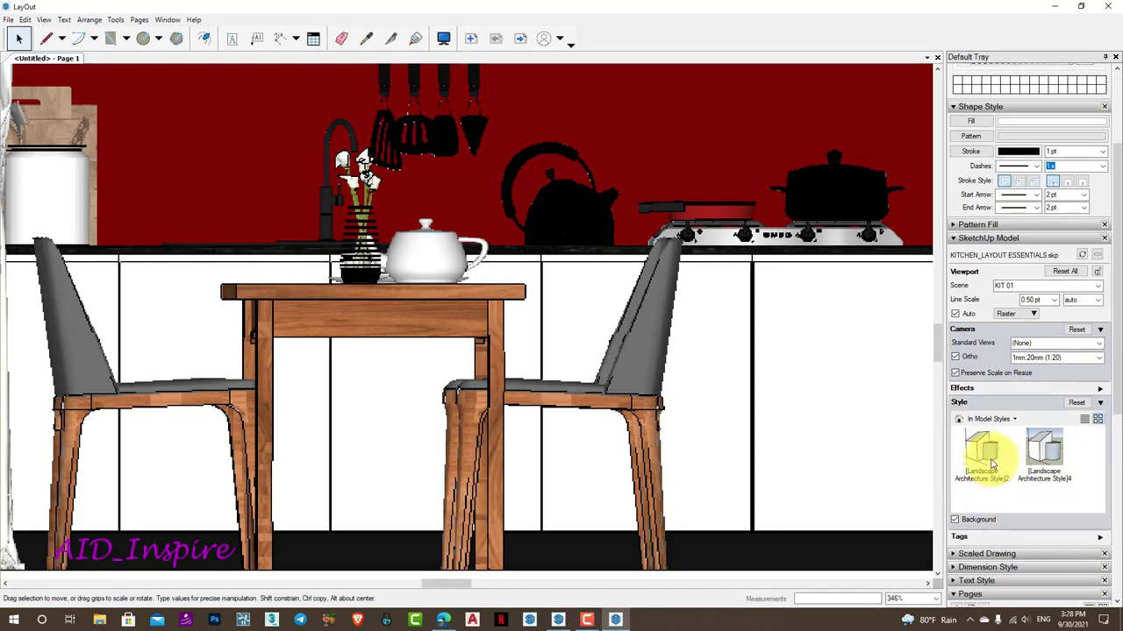
left_click(1040, 452)
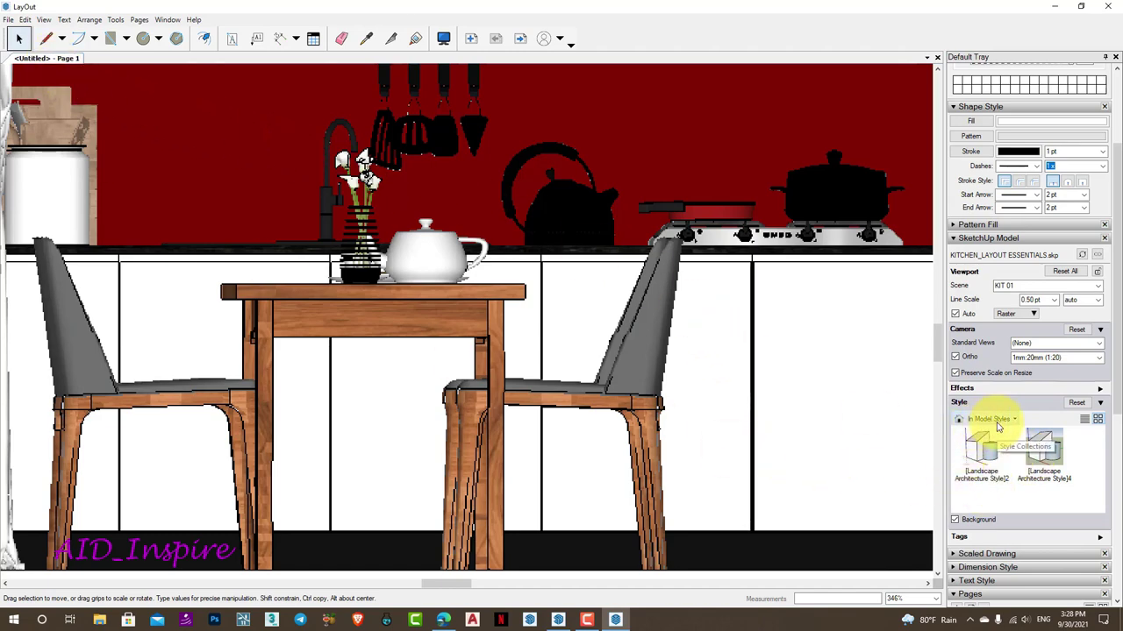
scroll(656, 451, "down", 3)
scroll(536, 450, "down", 1)
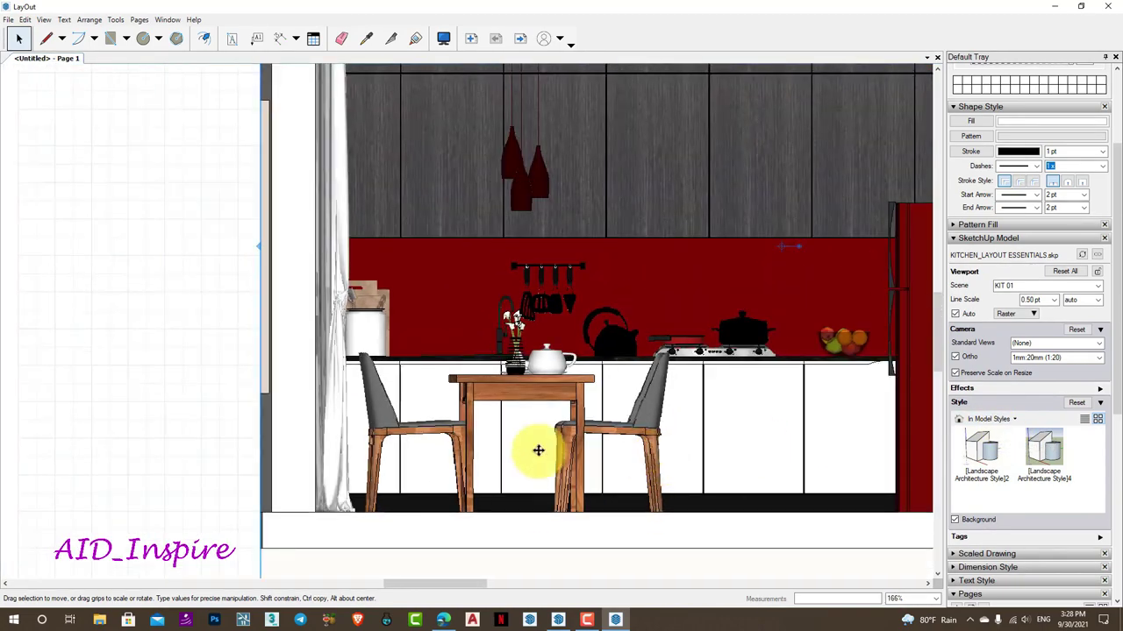
scroll(446, 469, "down", 2)
scroll(375, 308, "down", 1)
left_click(882, 426)
scroll(681, 426, "up", 1)
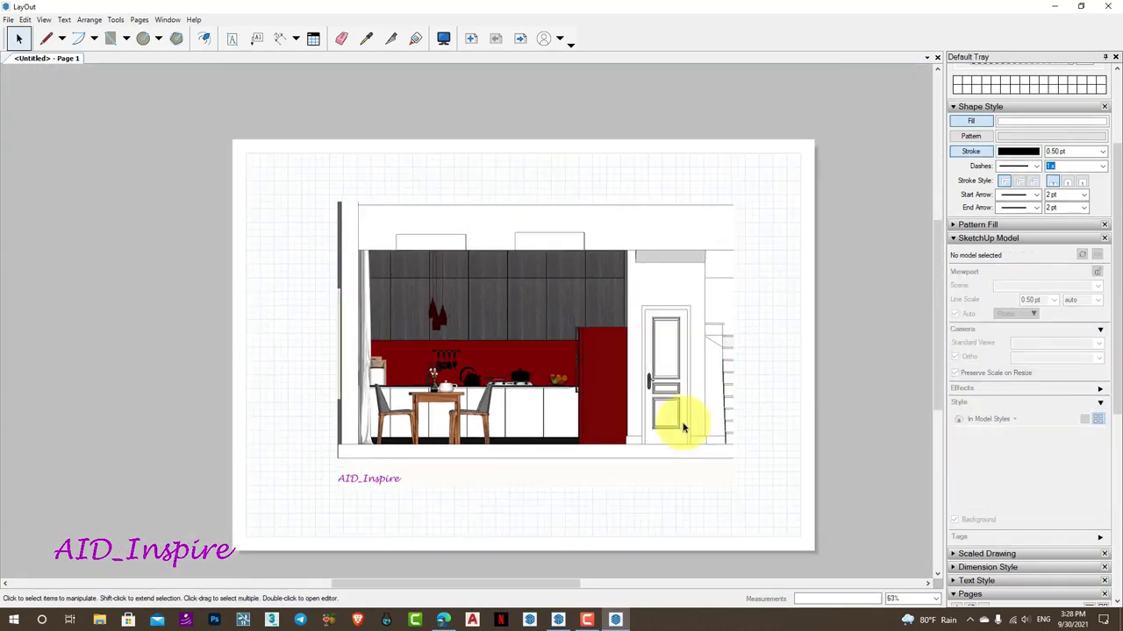
scroll(682, 427, "up", 2)
Give the kitchen viewport the second Landscape Architecture style, then switch to SketchUp
left_click(654, 373)
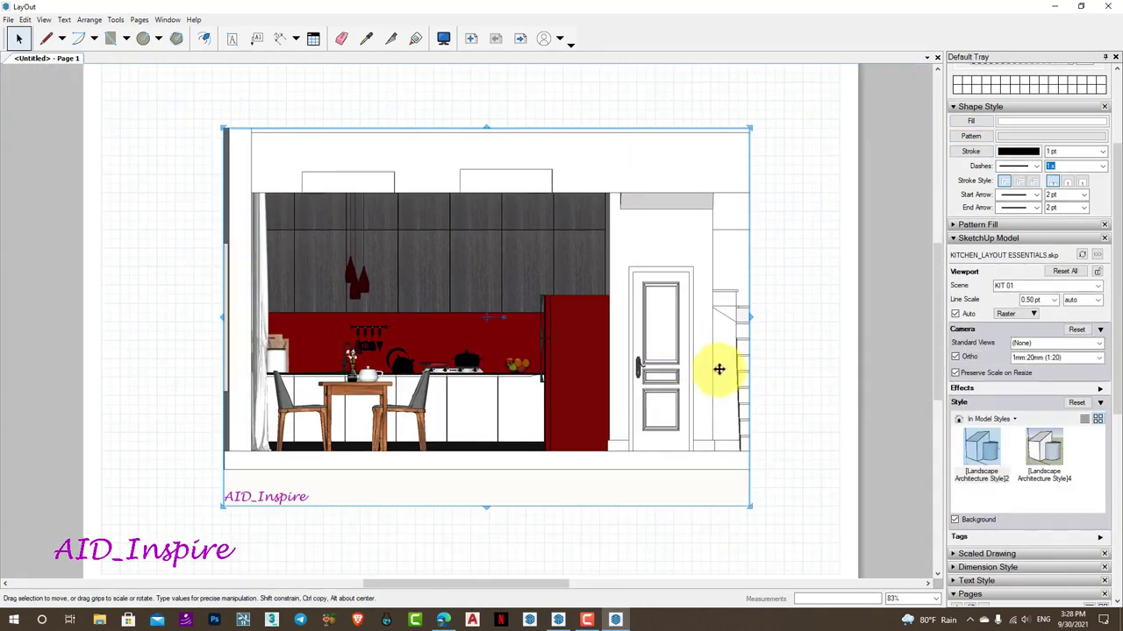
left_click(992, 454)
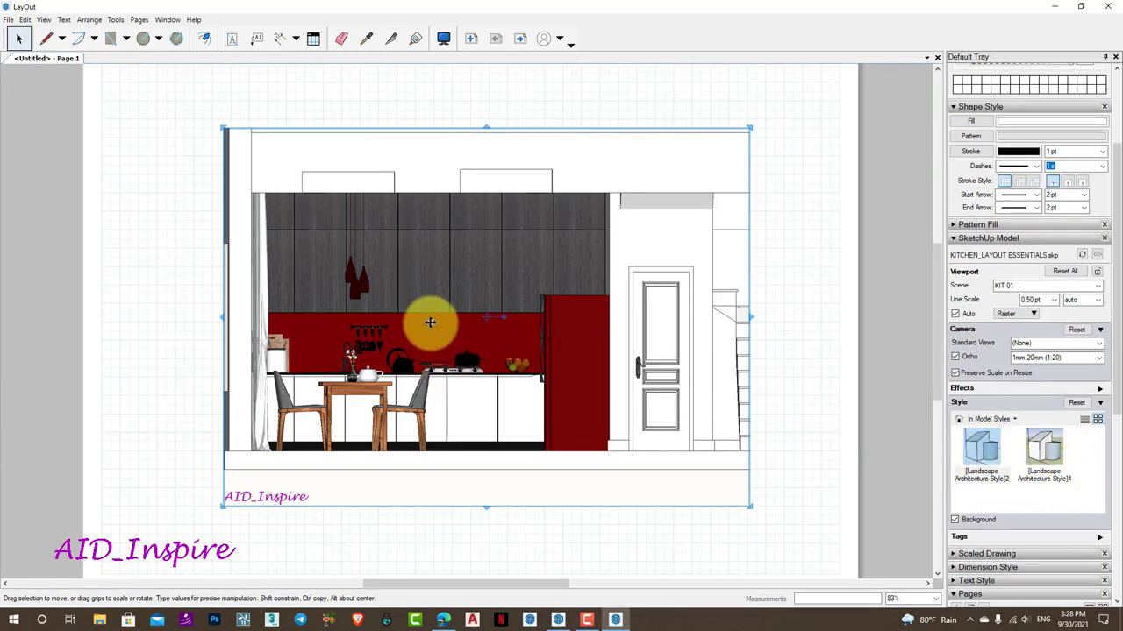
left_click(1053, 456)
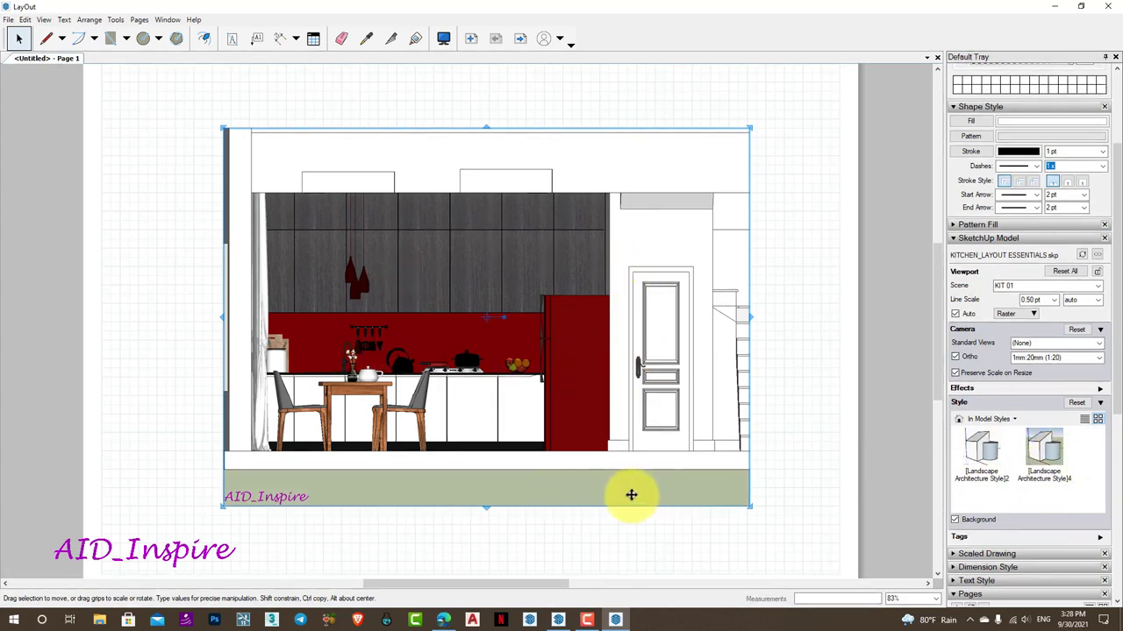
left_click(986, 454)
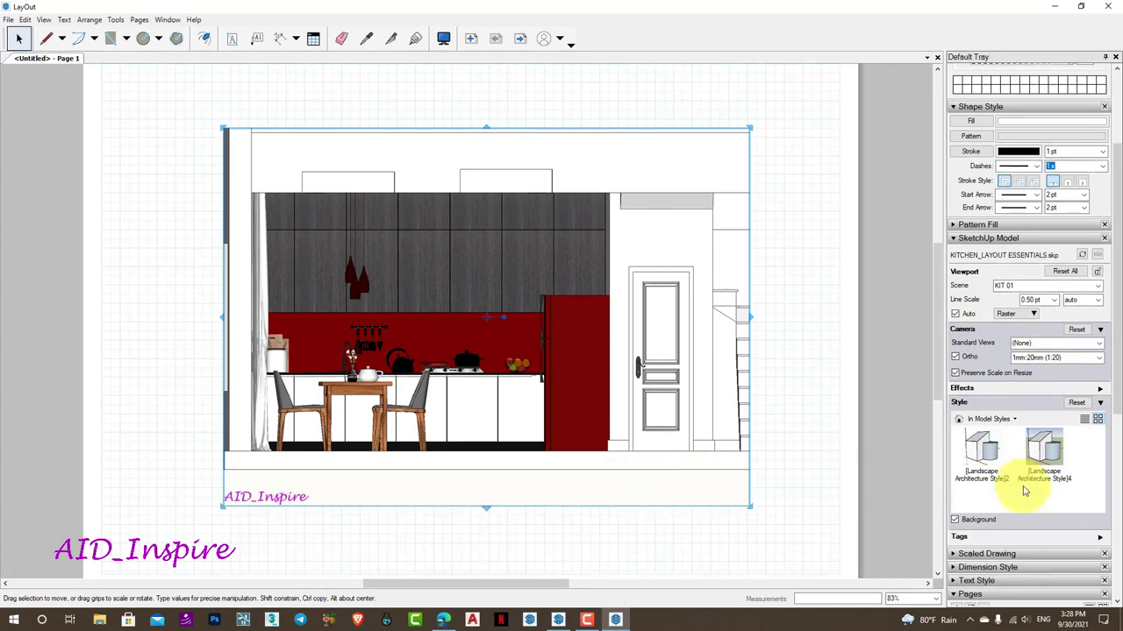
left_click(1041, 458)
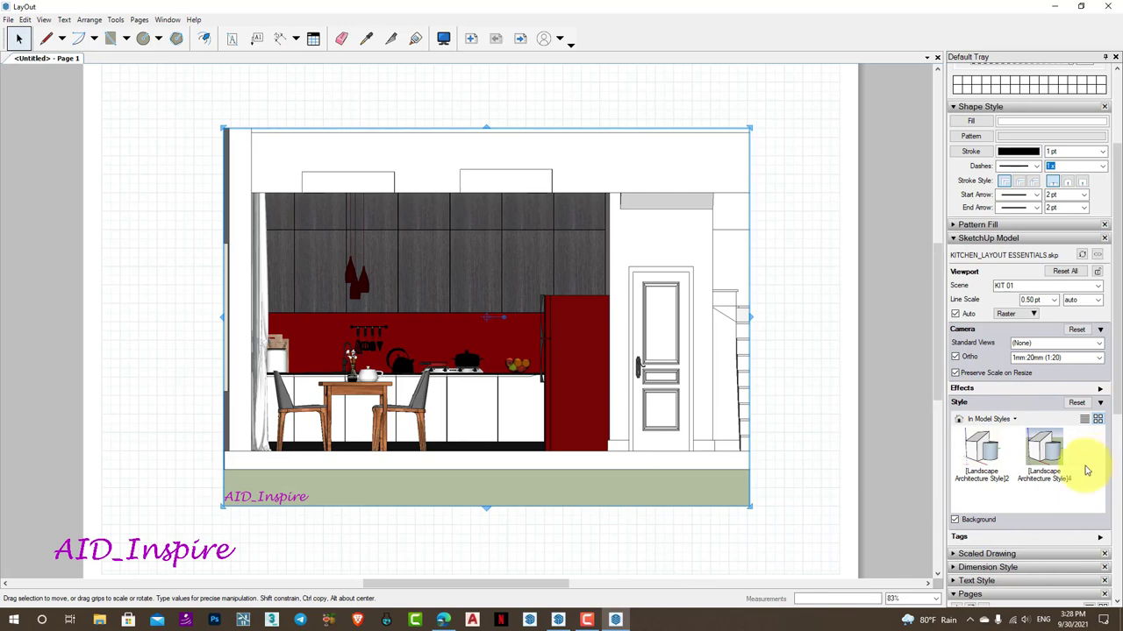
left_click(558, 620)
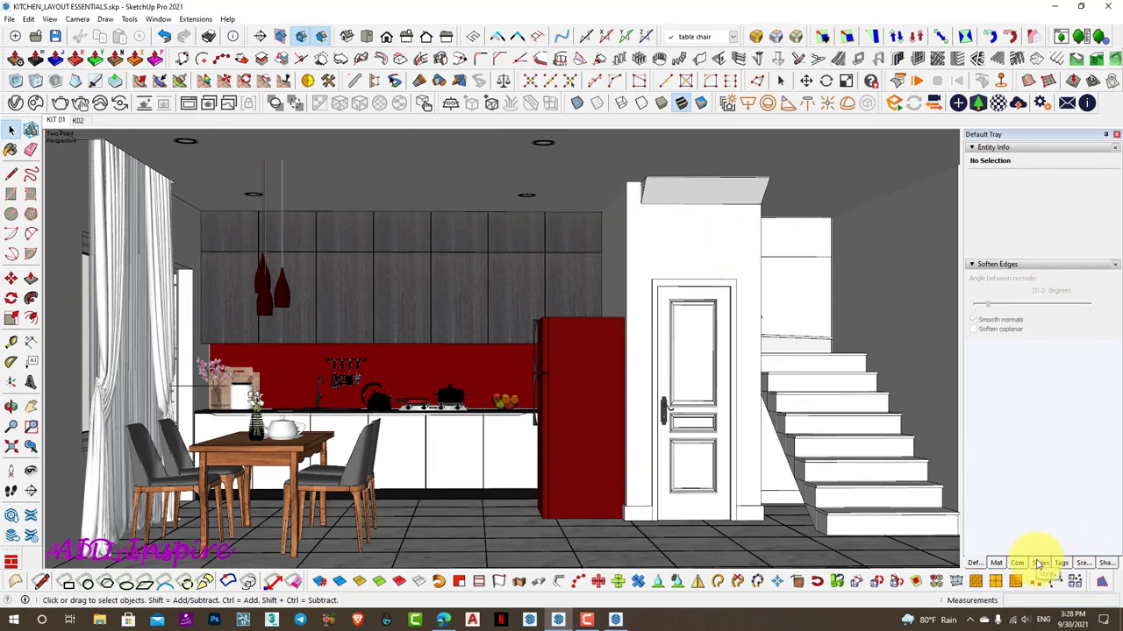
Show the Landscape Architecture Style2 edge settings in SketchUp's Styles tray, then return to LayOut
left_click(1039, 564)
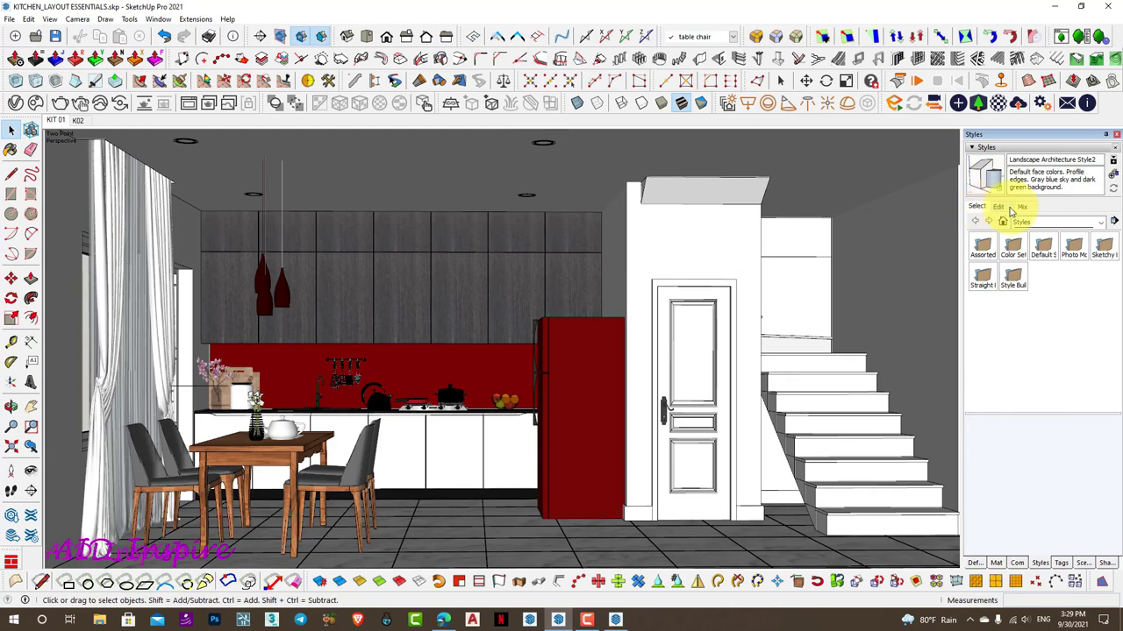
left_click(1000, 207)
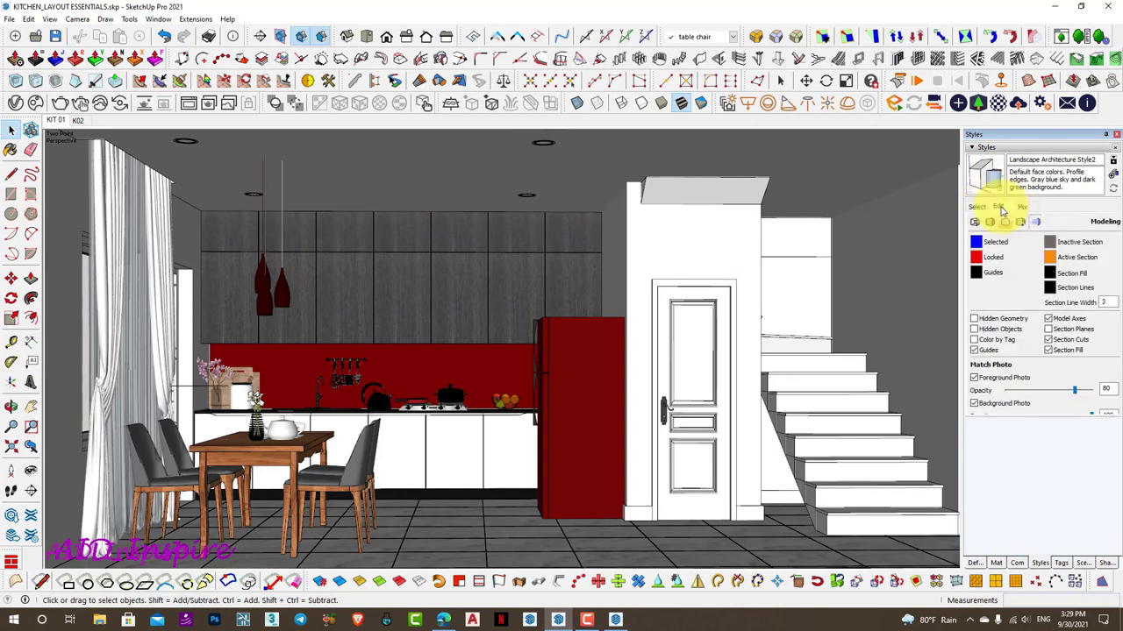
left_click(975, 223)
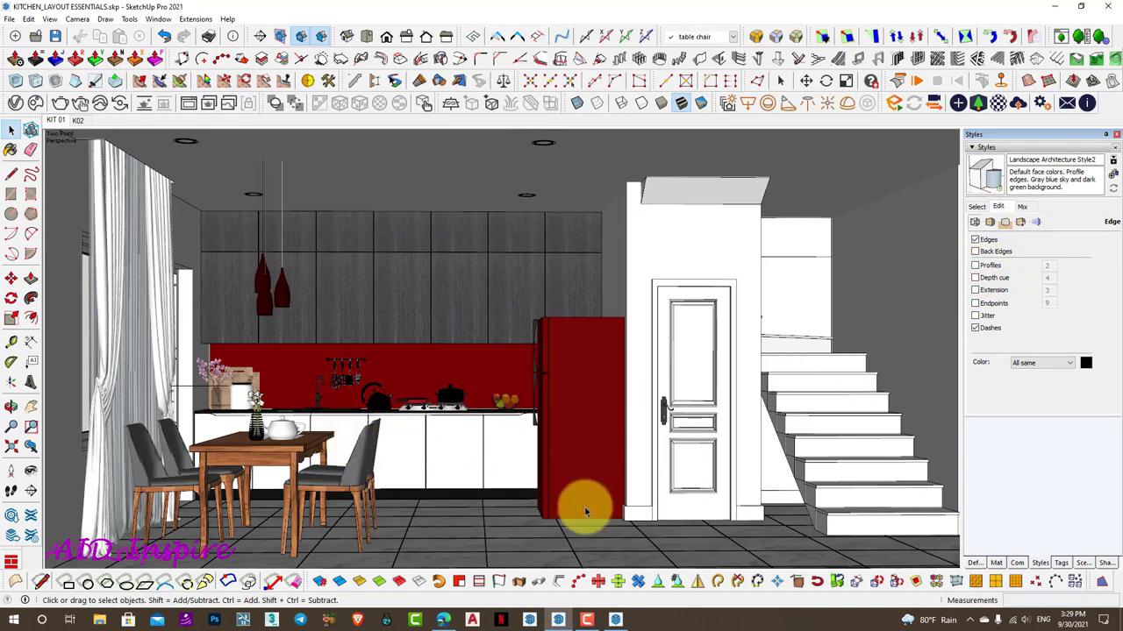
left_click(621, 620)
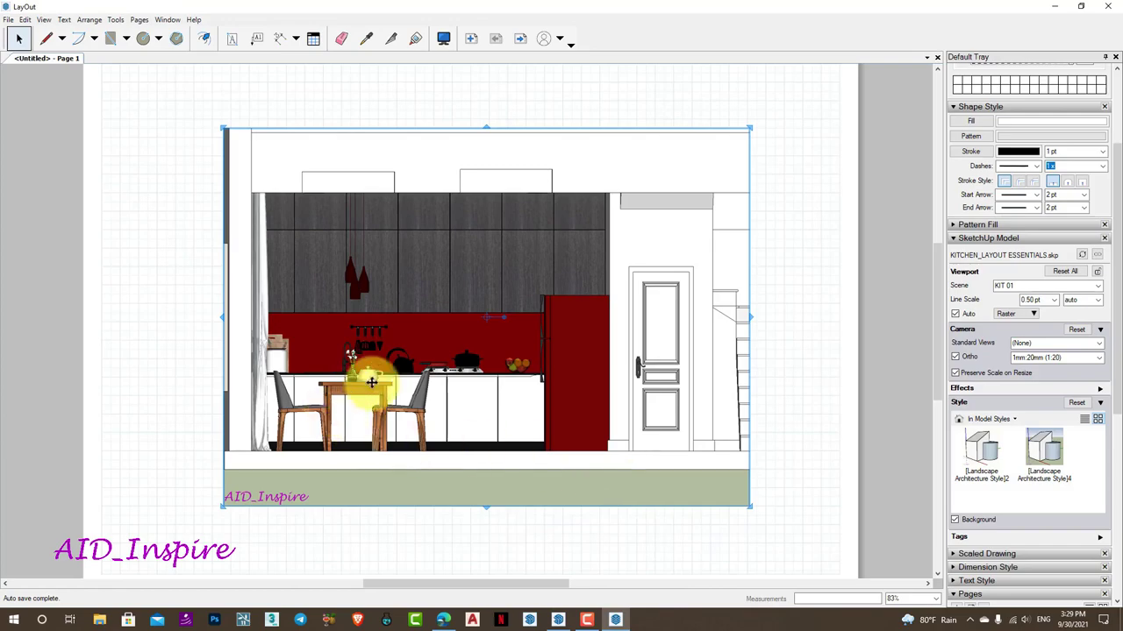
Zoom in on the table in the LayOut viewport, then bring SketchUp back to the front
scroll(373, 375, "up", 4)
scroll(375, 375, "up", 3)
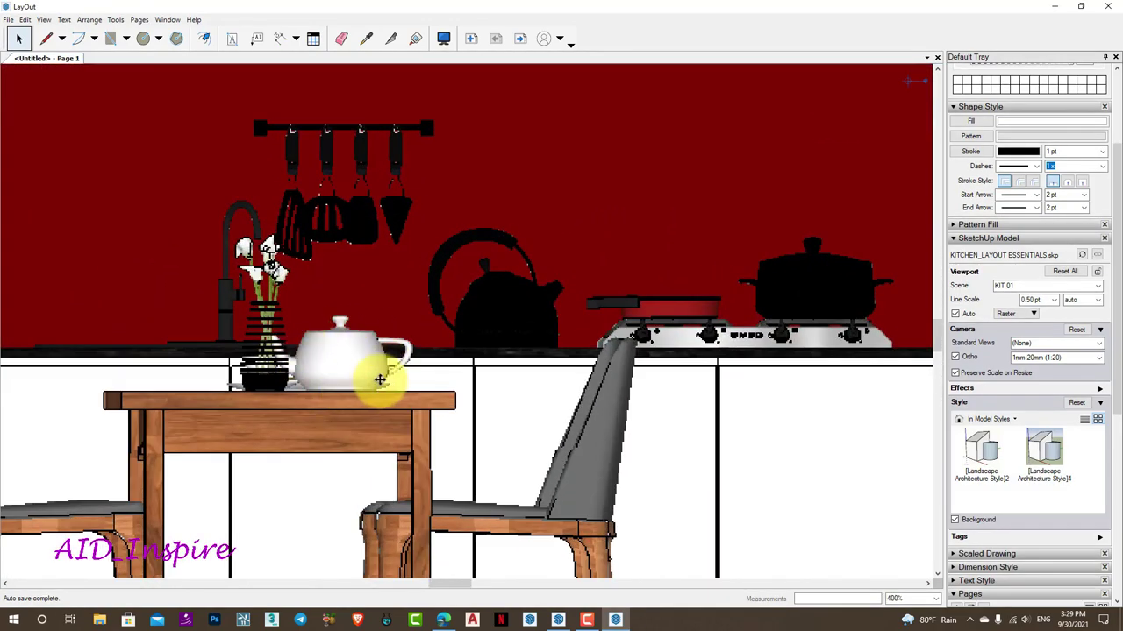
left_click(558, 621)
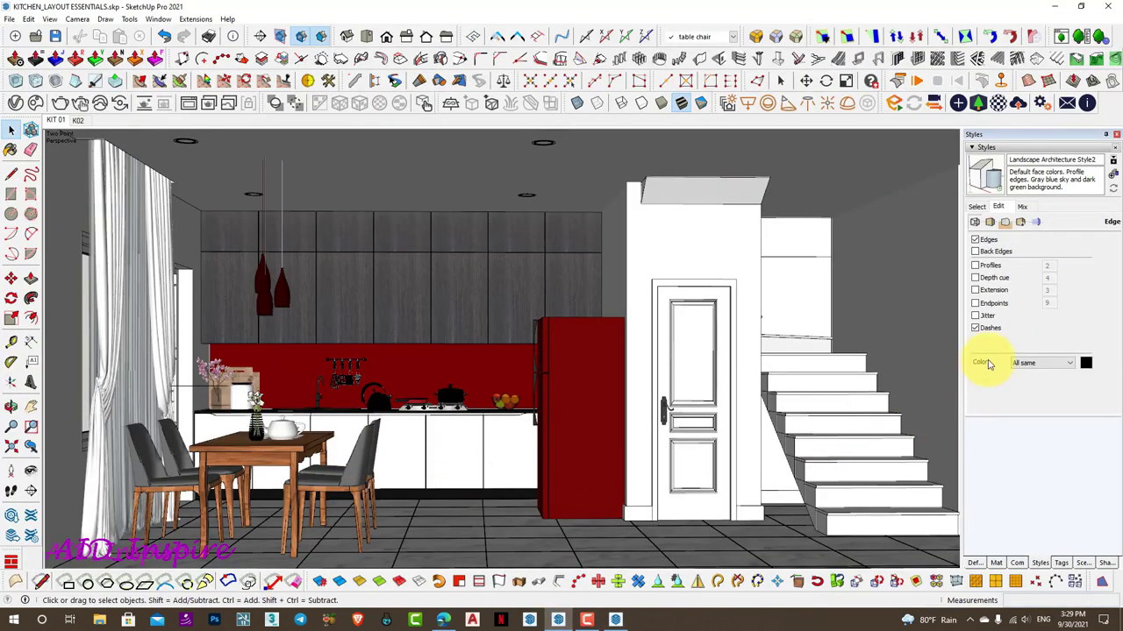
Turn on profile edges at width 1 and set the style's faces to Monochrome
left_click(975, 265)
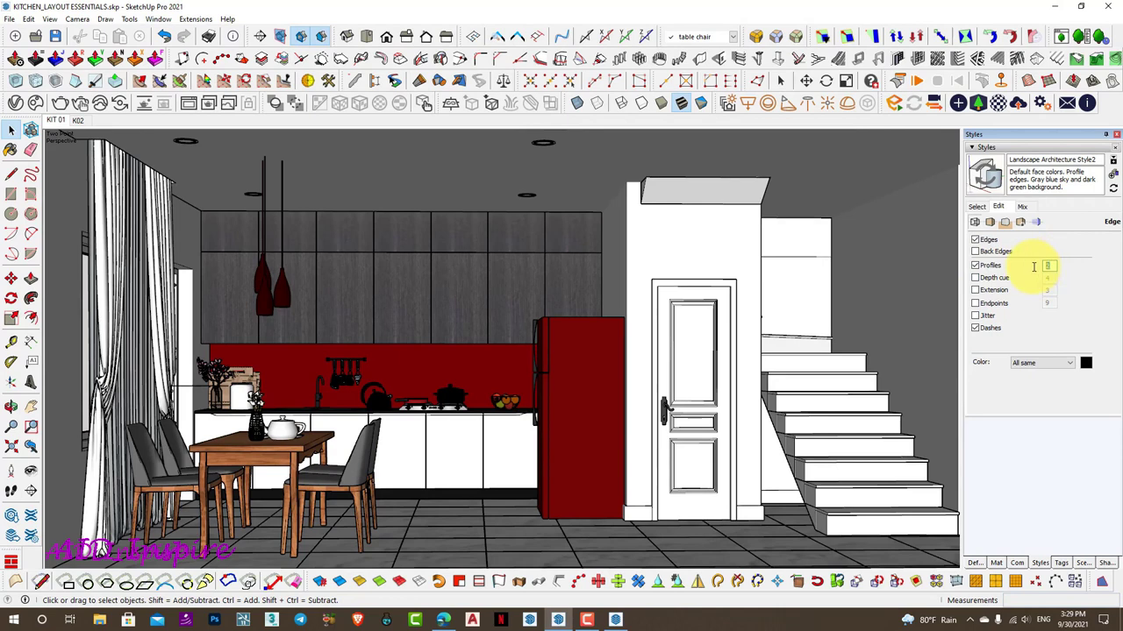
left_click(1043, 267)
type("1")
key("Return")
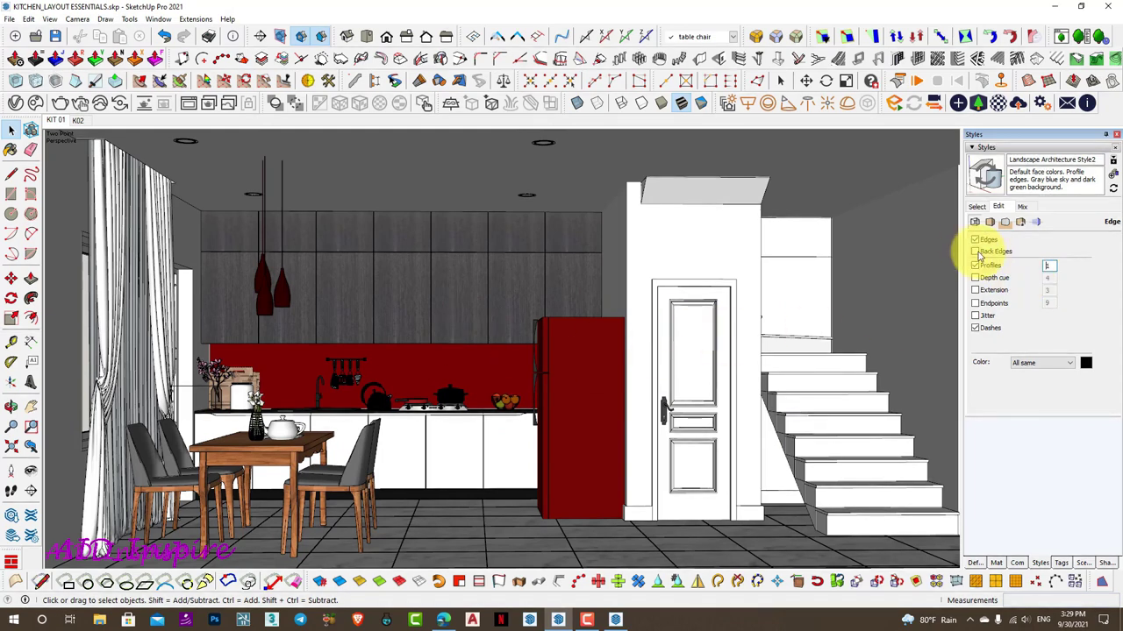
left_click(989, 222)
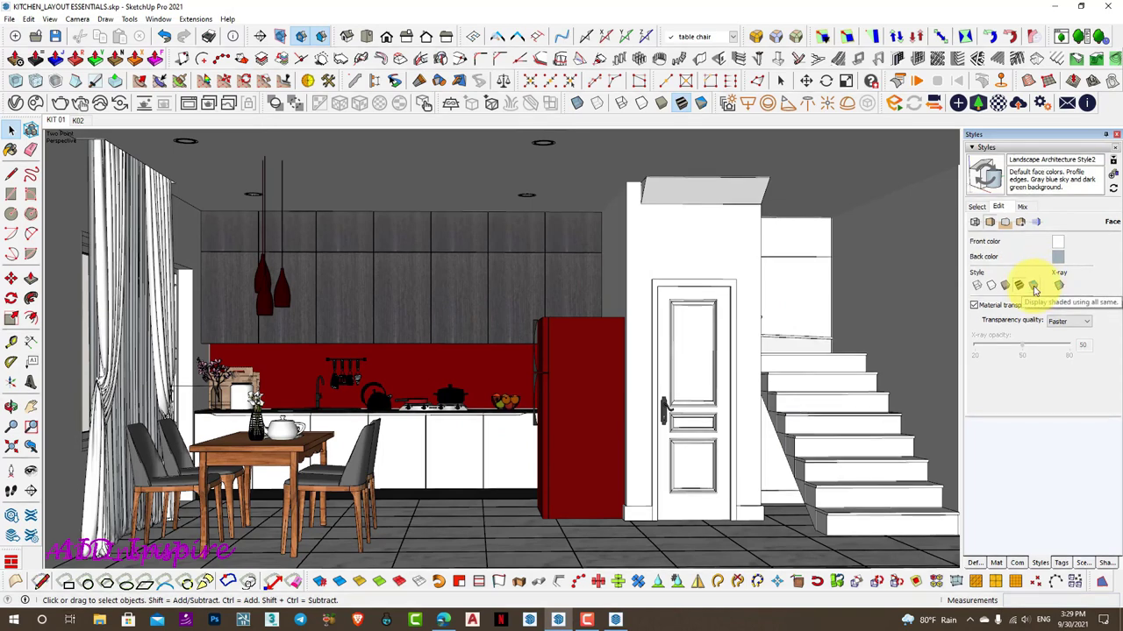
left_click(1034, 289)
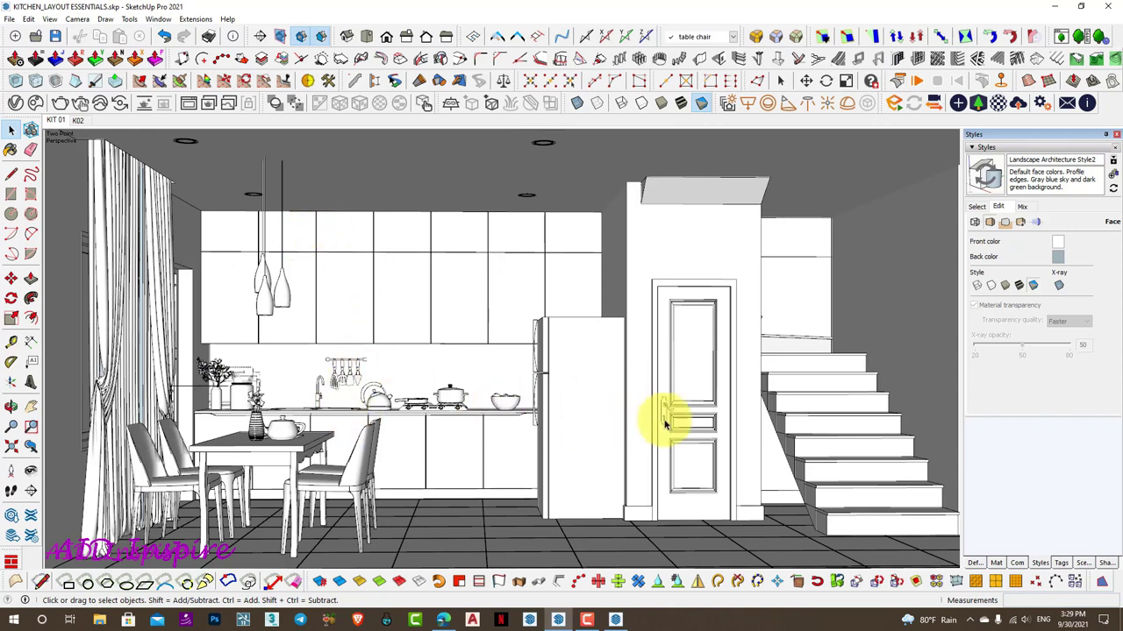
left_click(1006, 225)
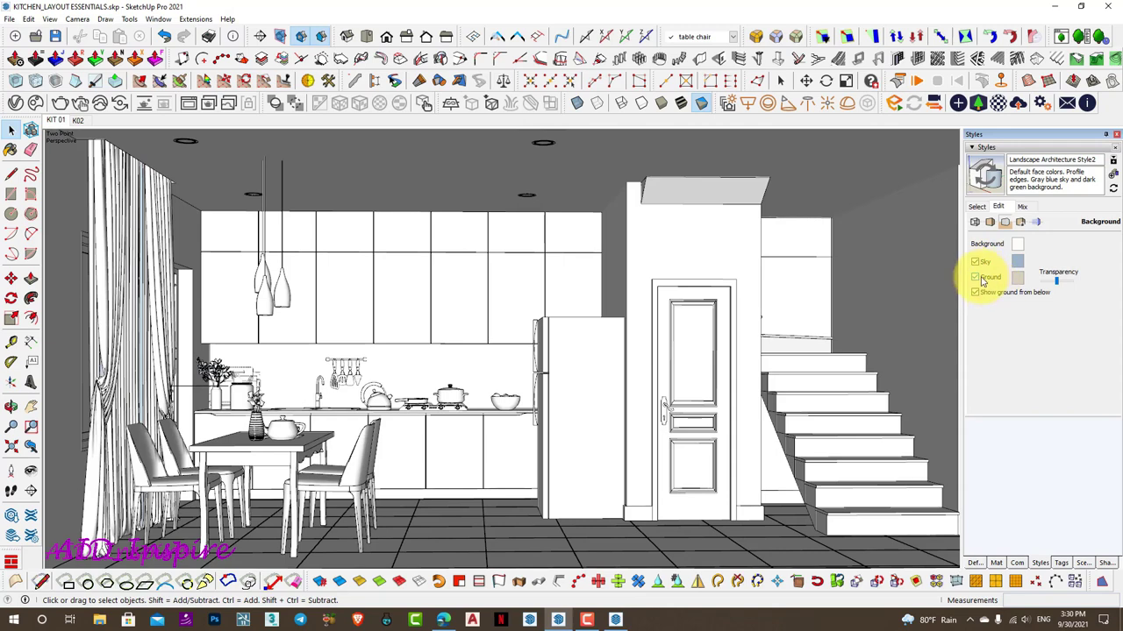
Turn off the background sky and ground and the style's watermark
left_click(975, 277)
left_click(975, 262)
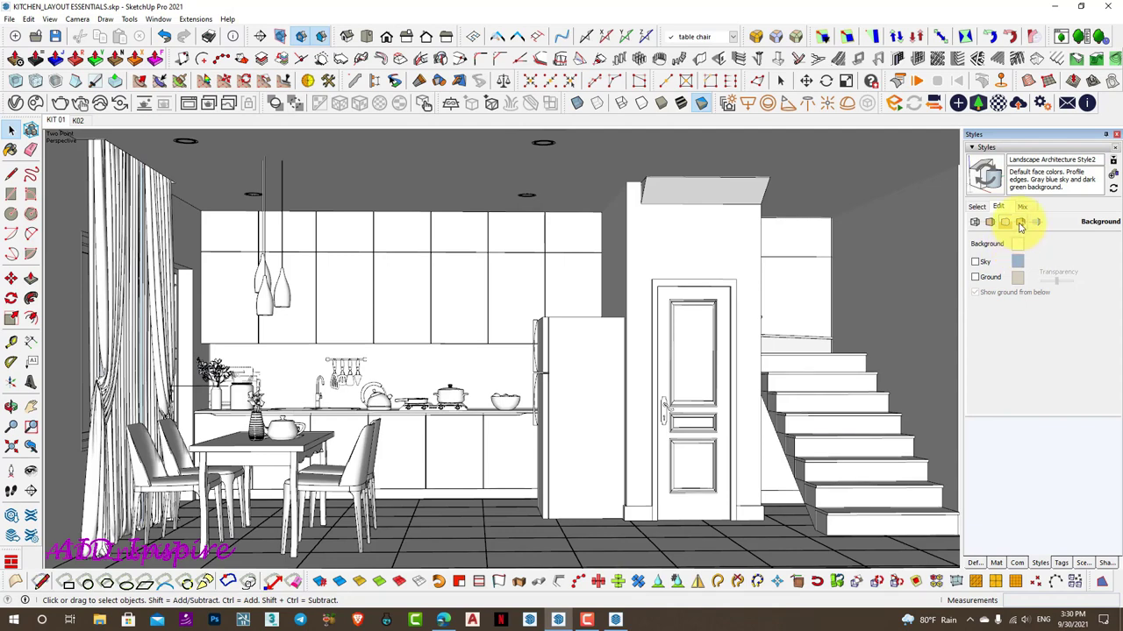
left_click(1020, 223)
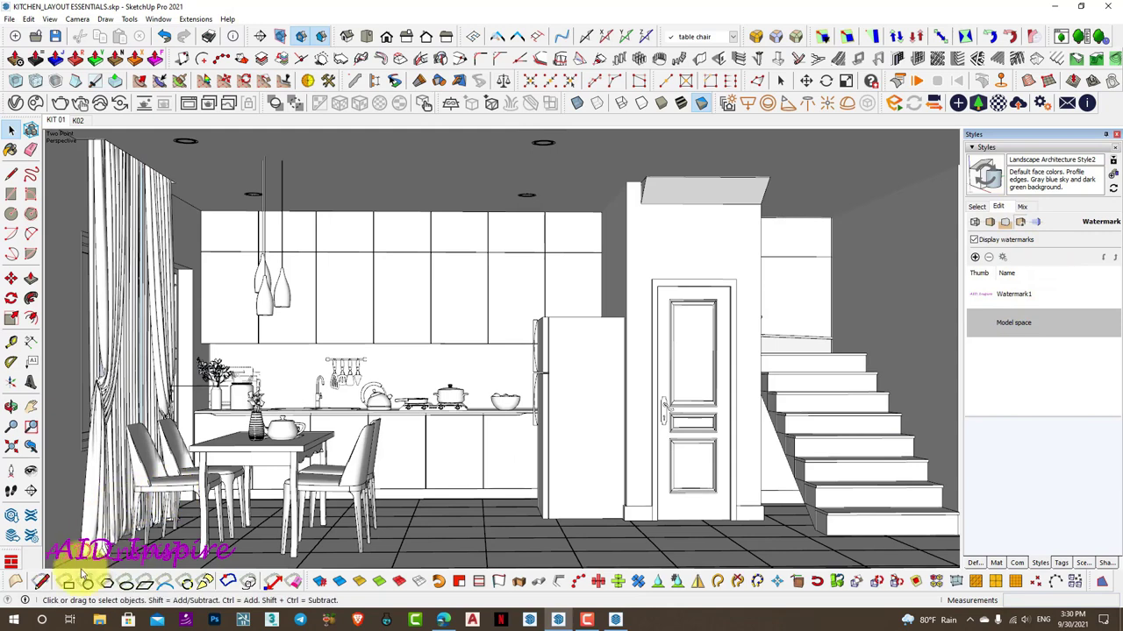
left_click(985, 299)
left_click(974, 239)
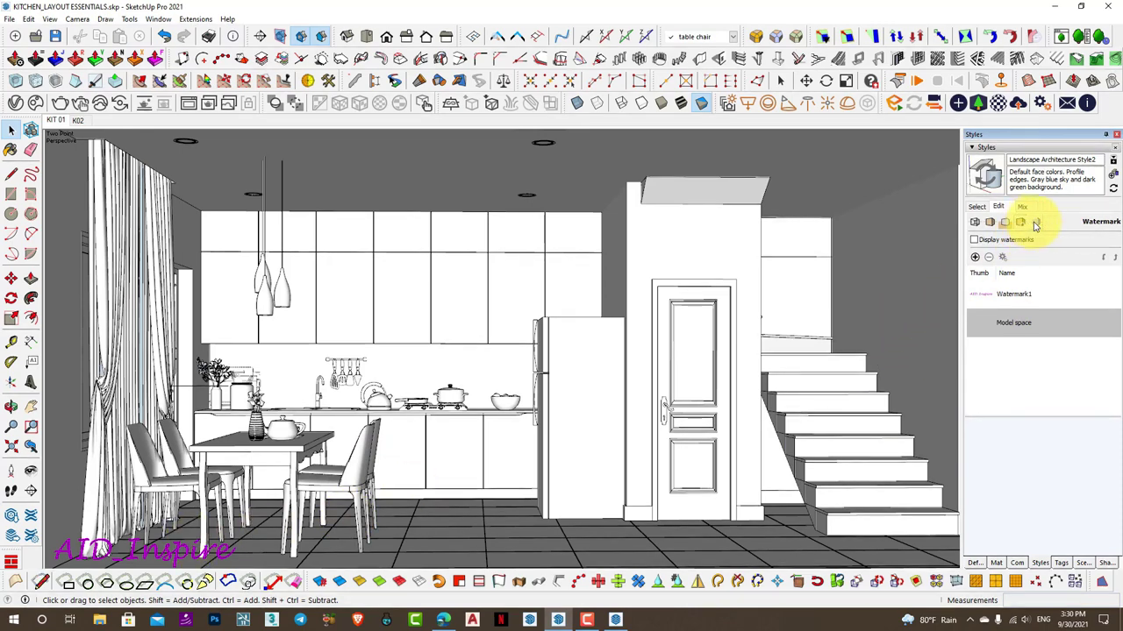
Hide guides and section fill in the style's modeling settings
left_click(1035, 224)
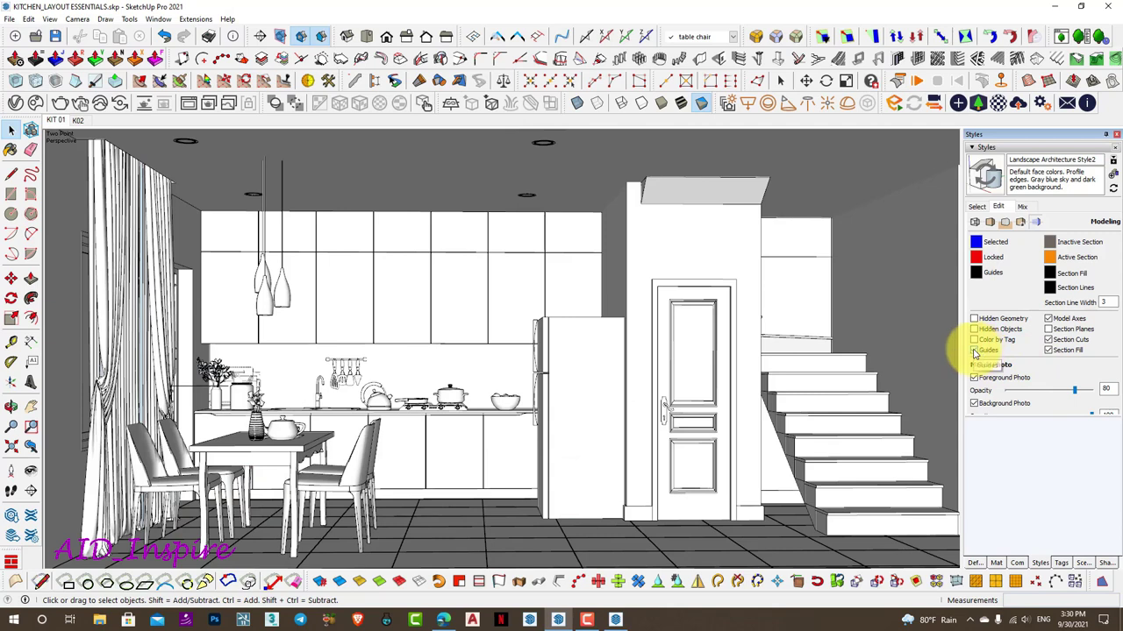
left_click(973, 351)
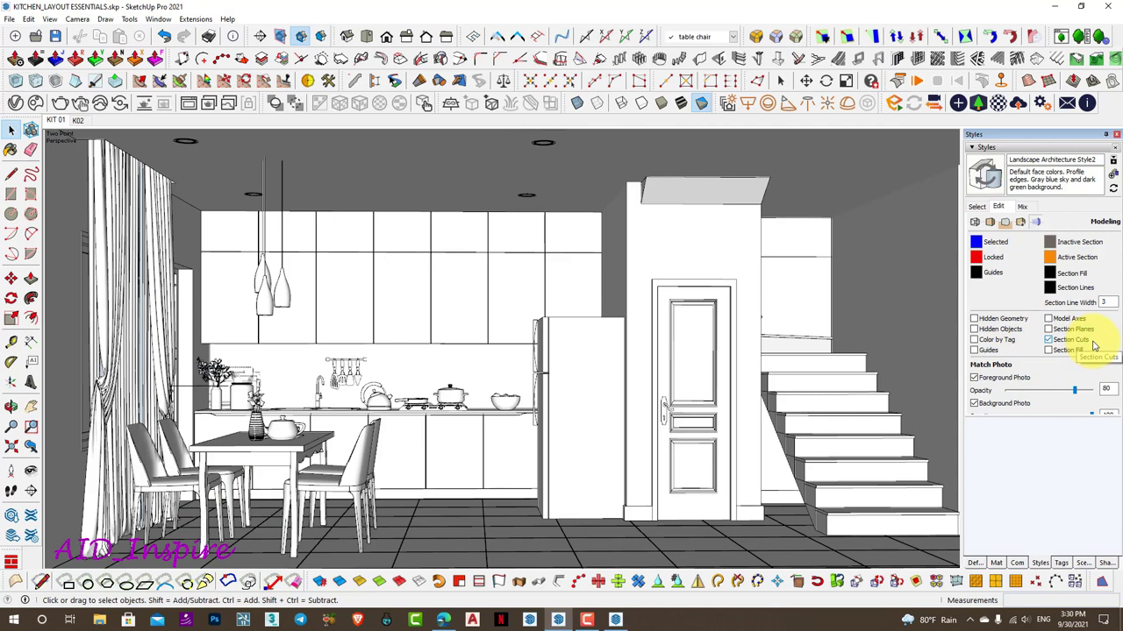
left_click(1050, 351)
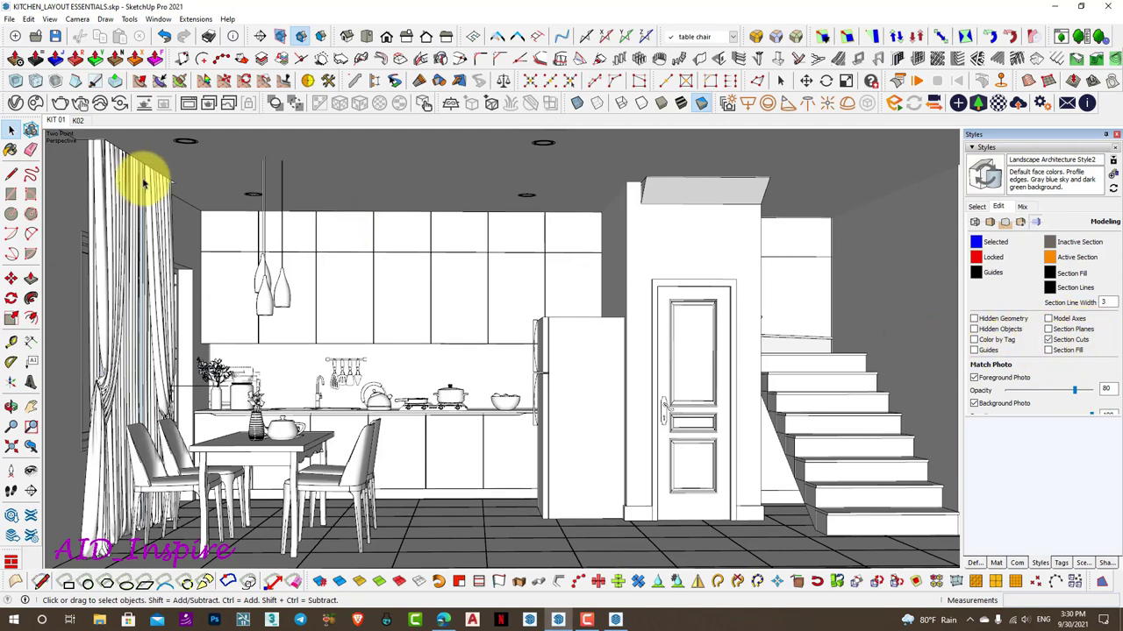
Add Scene 3 with the edited style saved as a new style, then save the model
right_click(86, 123)
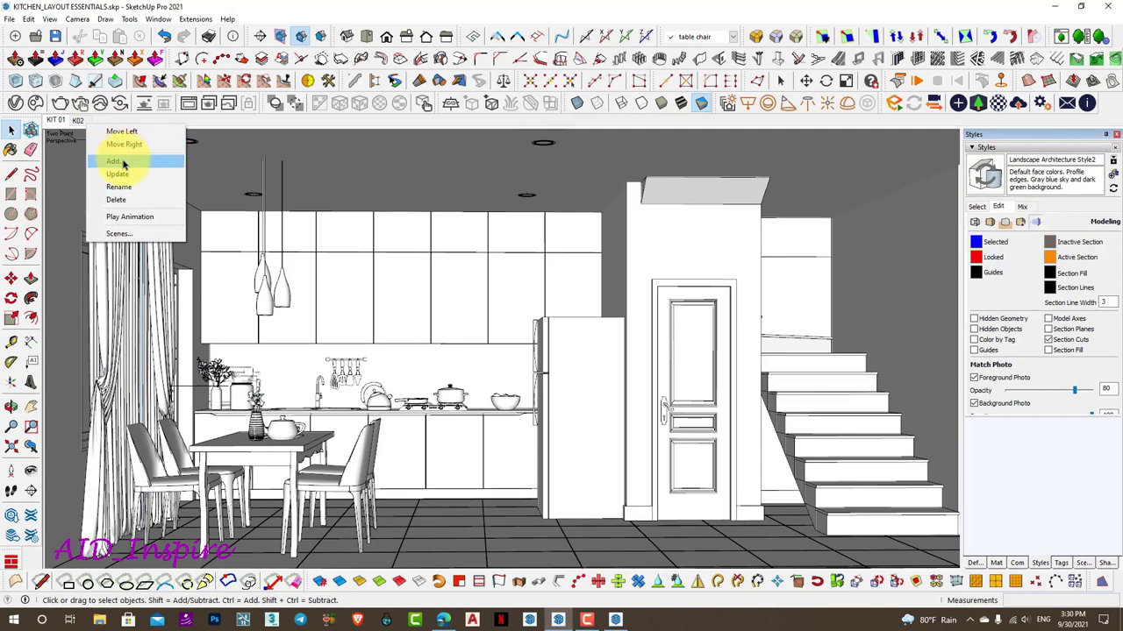
left_click(123, 156)
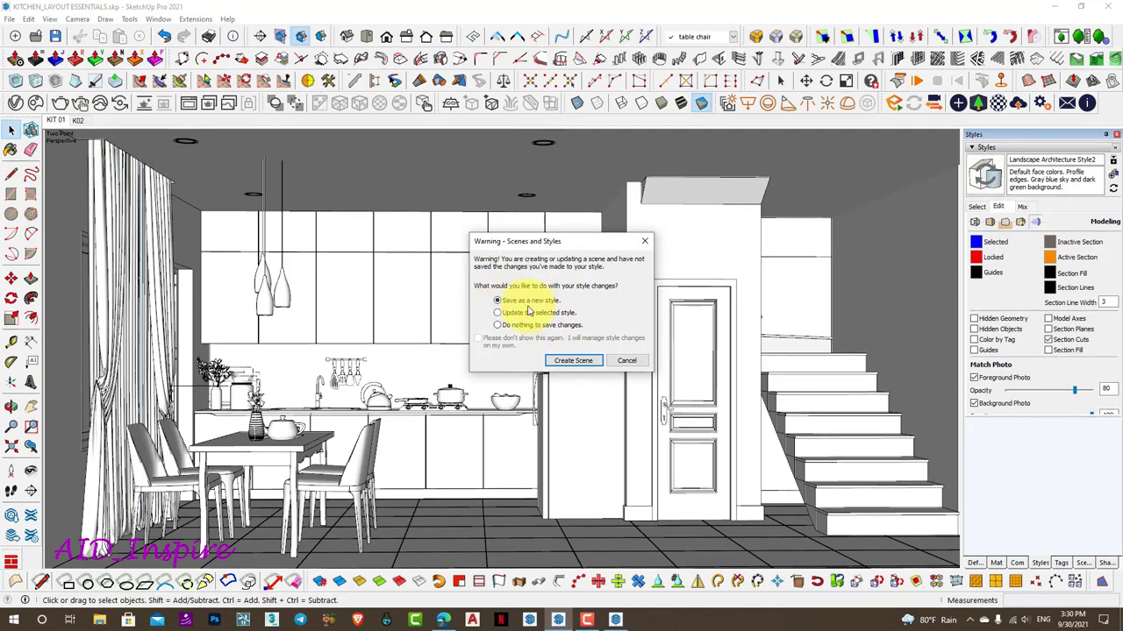
left_click(565, 362)
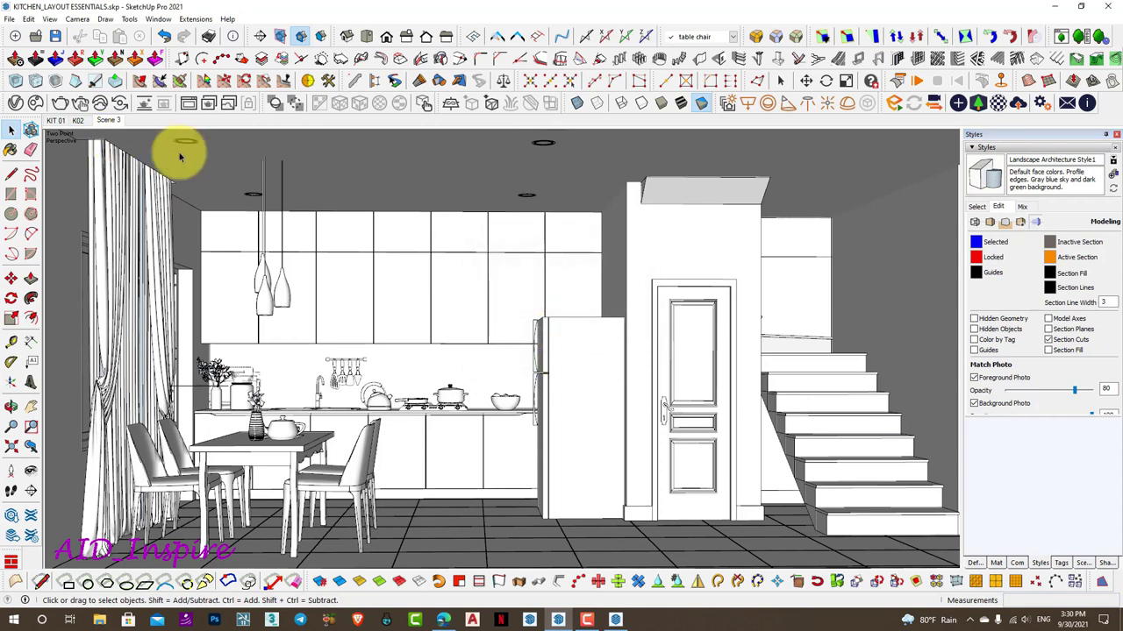
left_click(1085, 563)
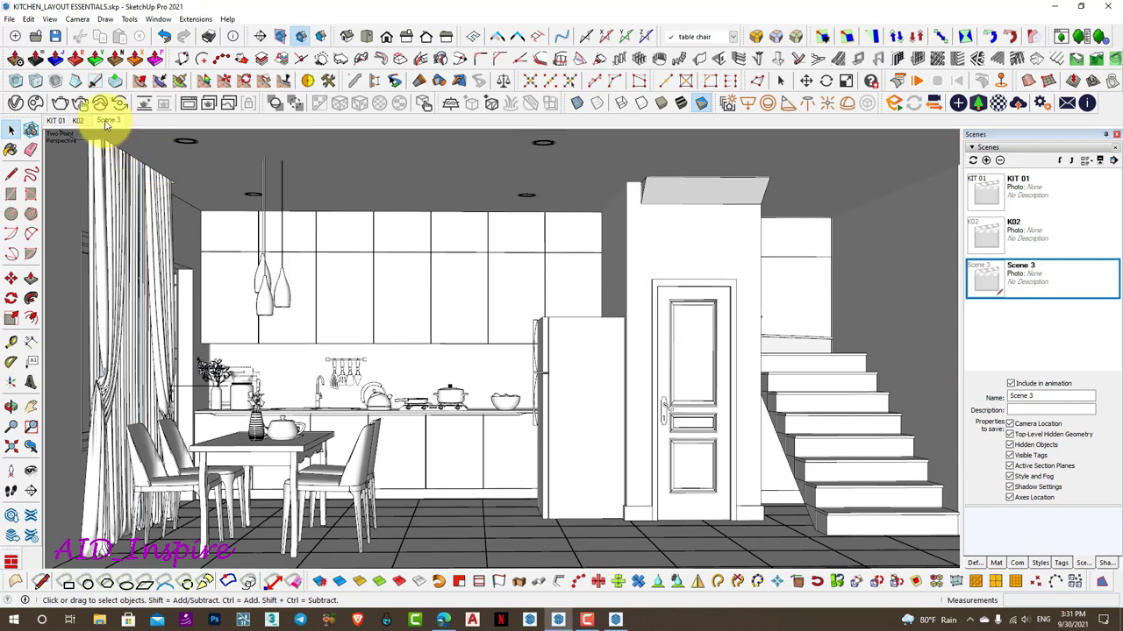
left_click(55, 37)
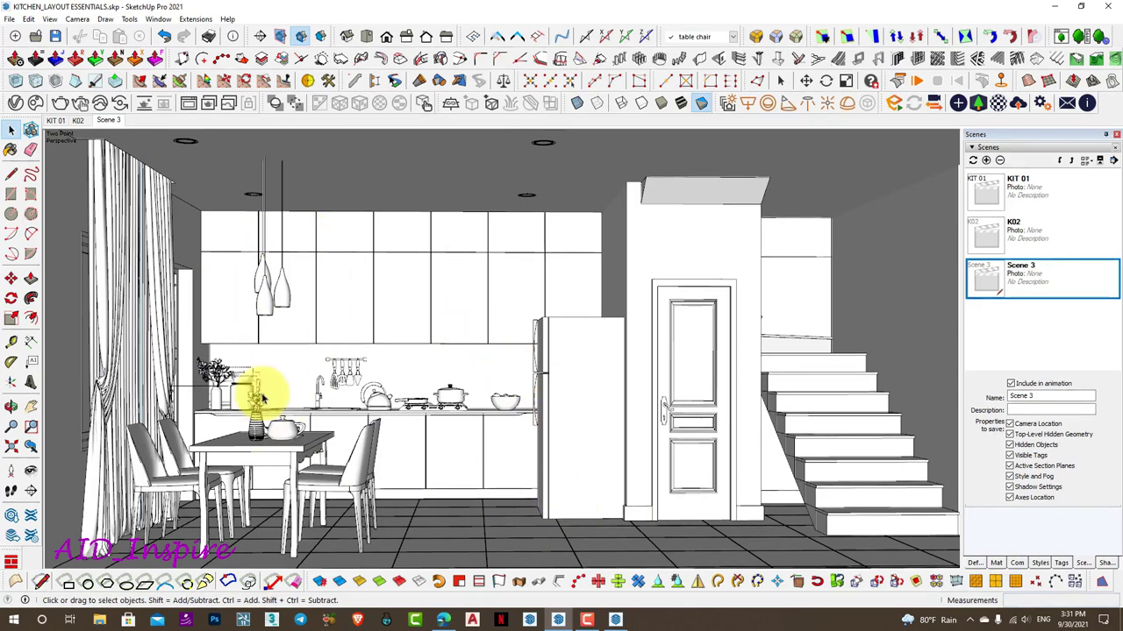
Back in LayOut, check the kitchen viewport's context options, then deselect it
left_click(615, 620)
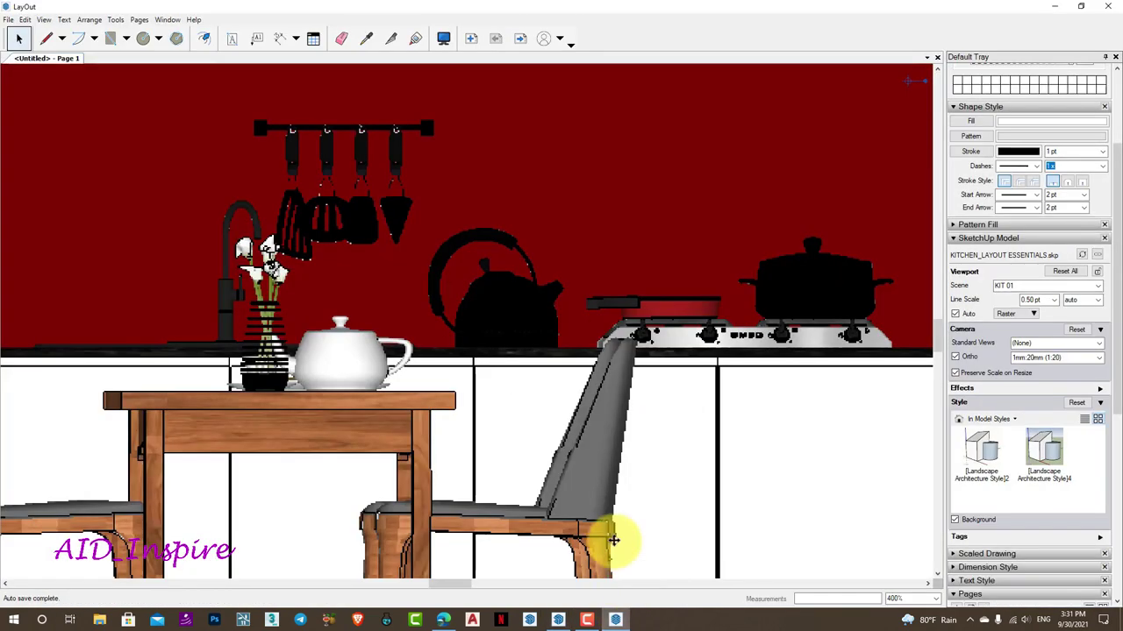
scroll(461, 302, "down", 3)
scroll(219, 401, "down", 2)
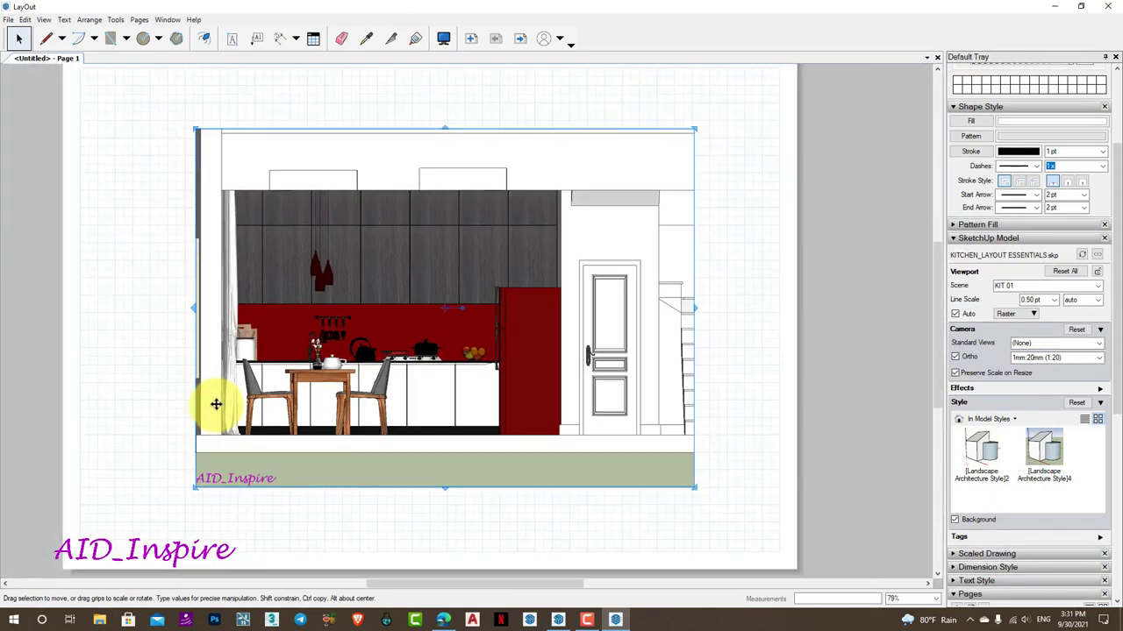
right_click(387, 359)
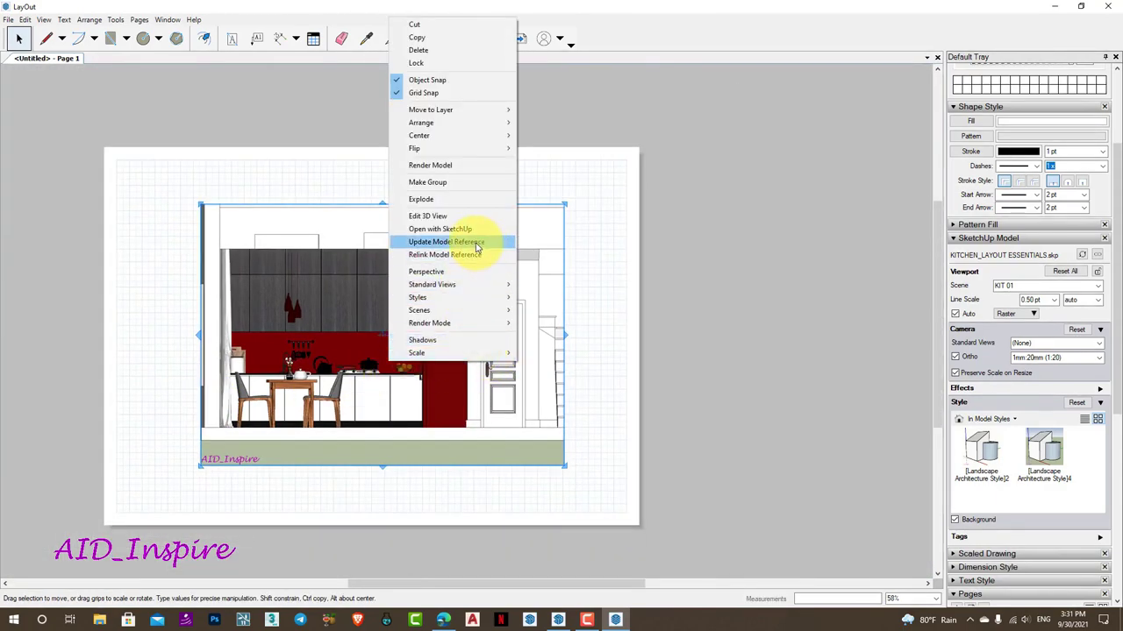
left_click(597, 303)
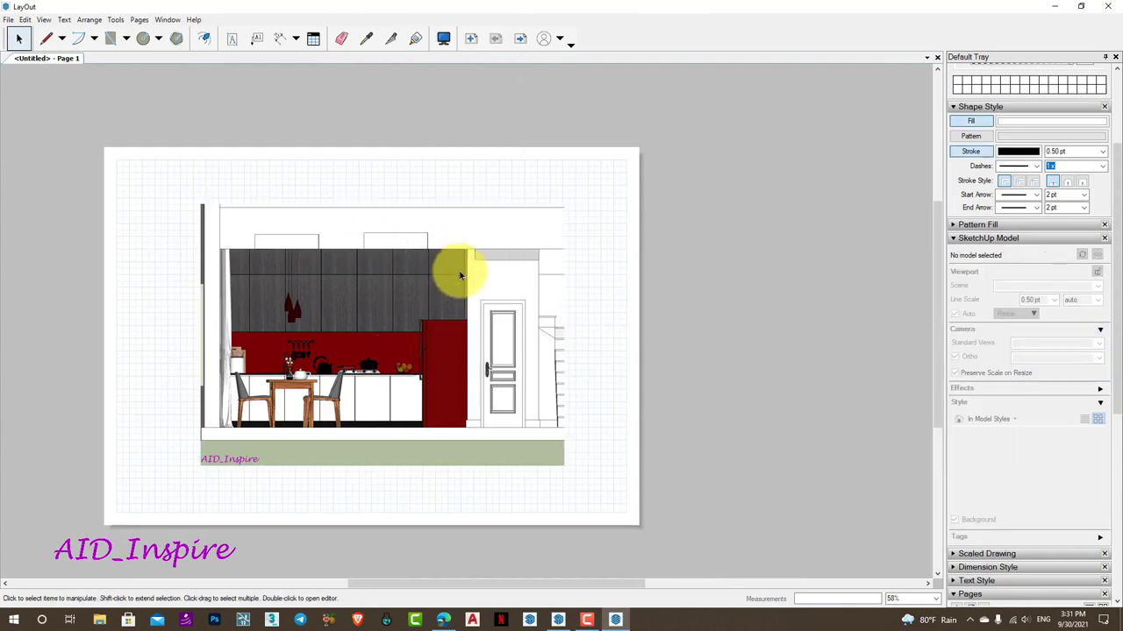
Duplicate Page 1 in the Pages panel and select the kitchen viewport on the copy
left_click(976, 593)
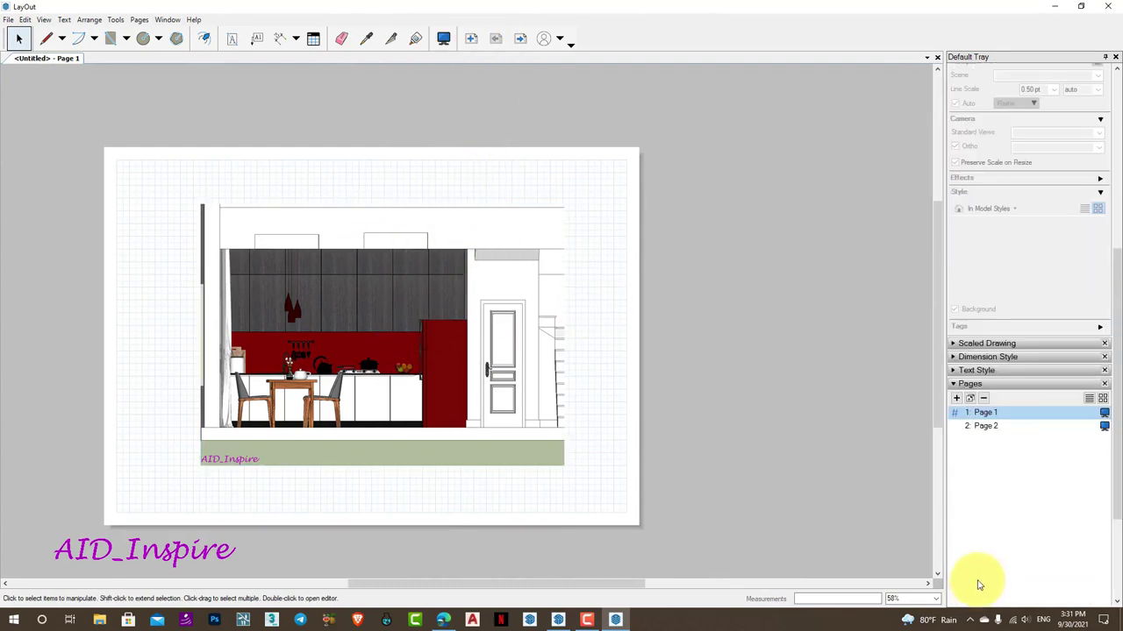
left_click(984, 427)
left_click(983, 413)
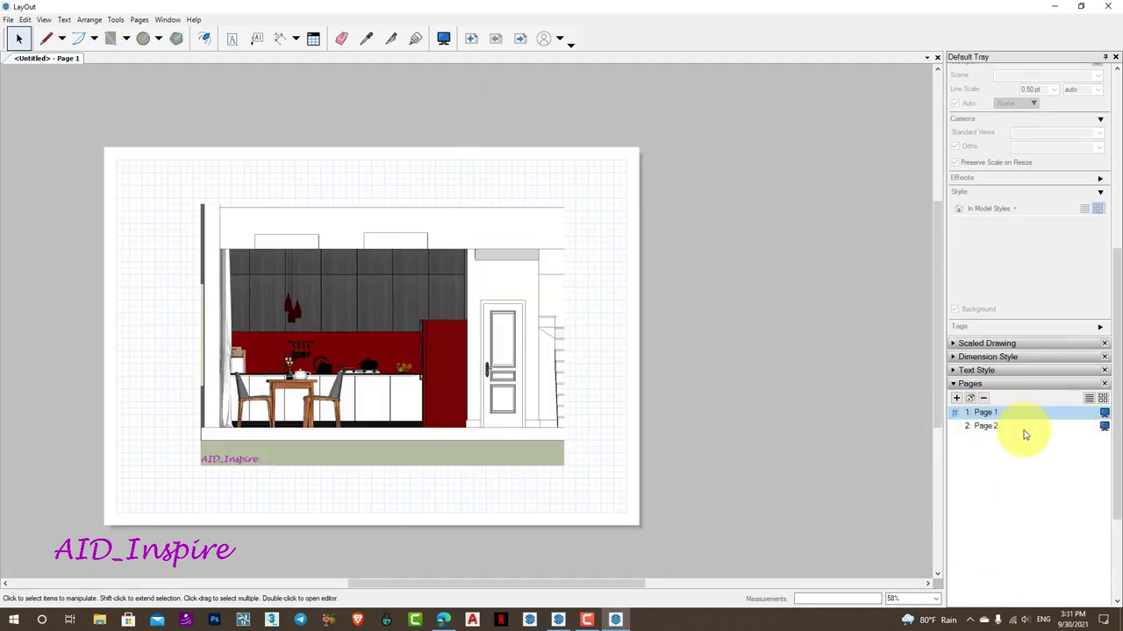
left_click(971, 399)
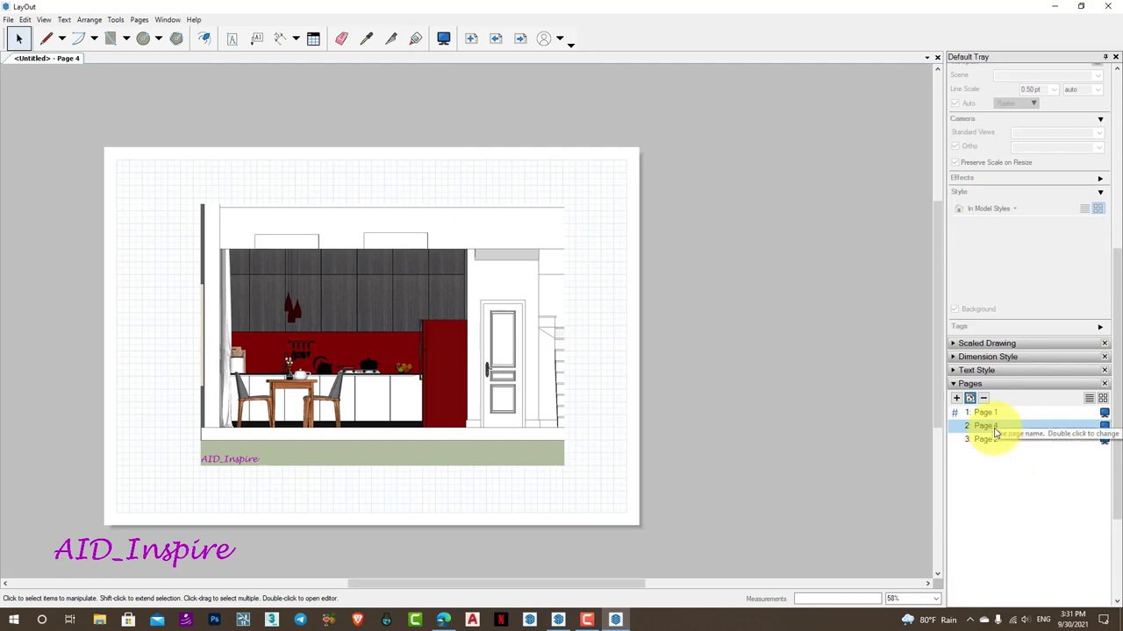
left_click(418, 335)
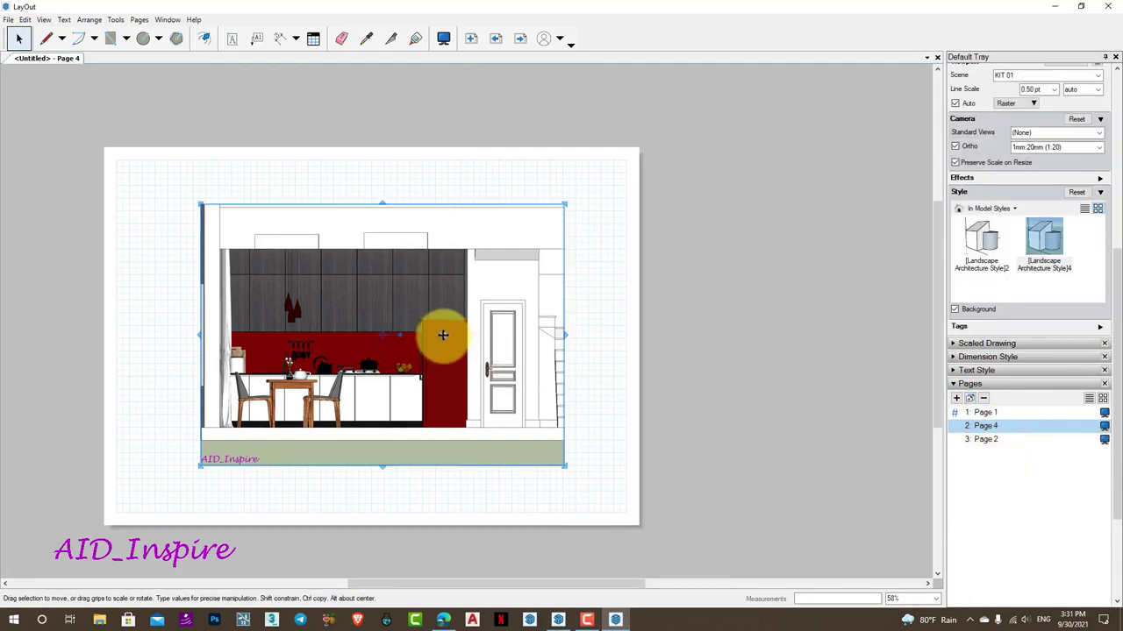
Update the Page 4 viewport's model reference to pick up the changed SketchUp model
right_click(441, 333)
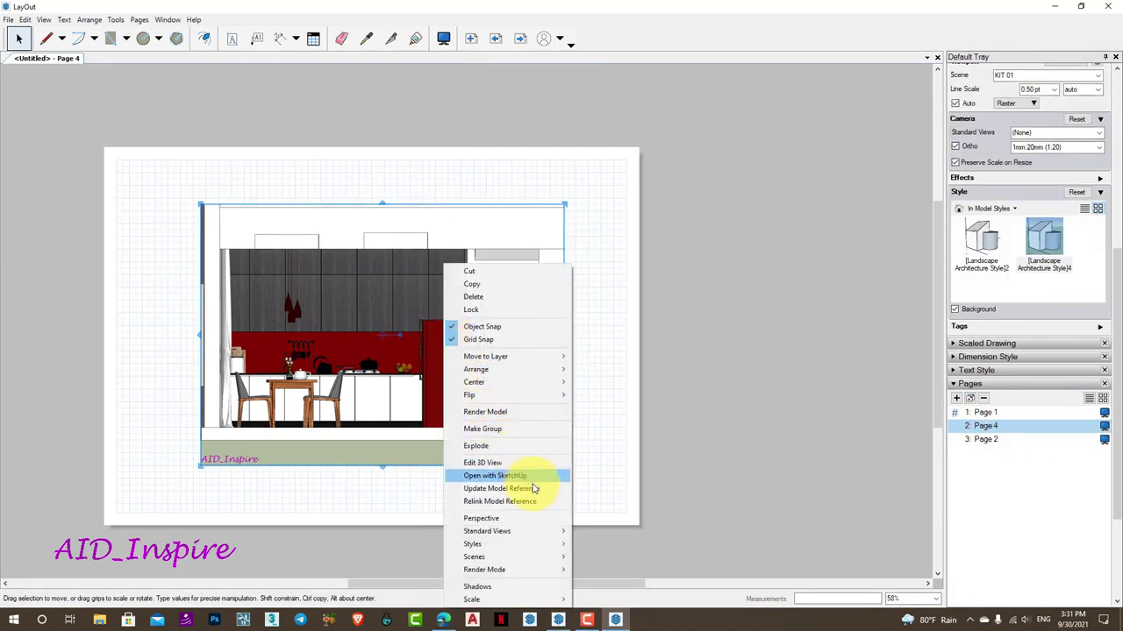
left_click(534, 488)
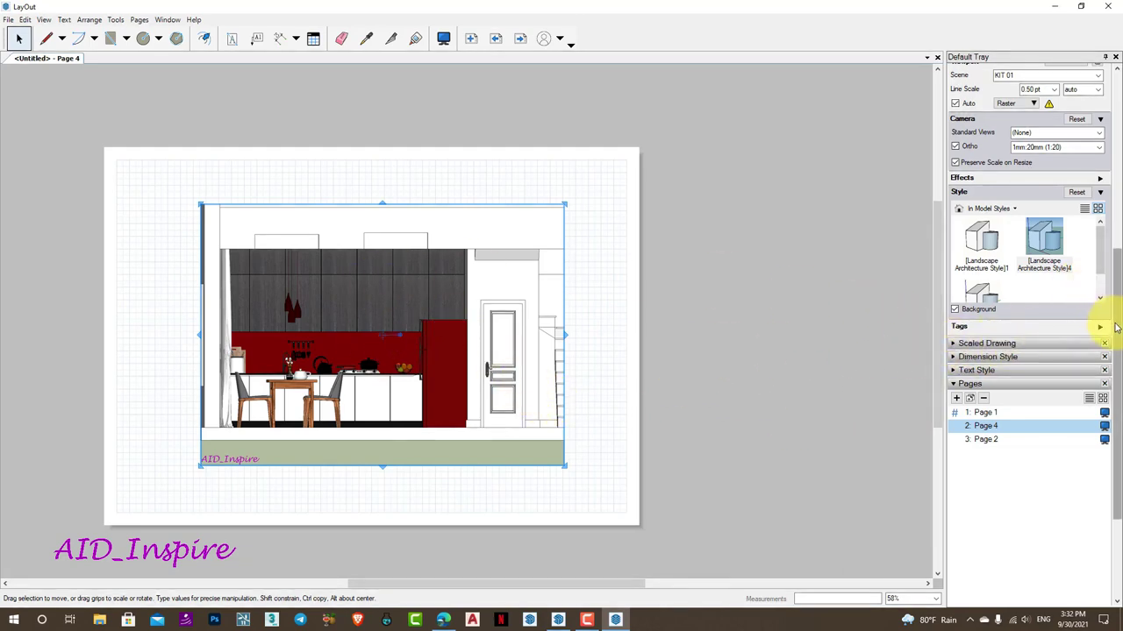
left_click_drag(1117, 327, 1119, 226)
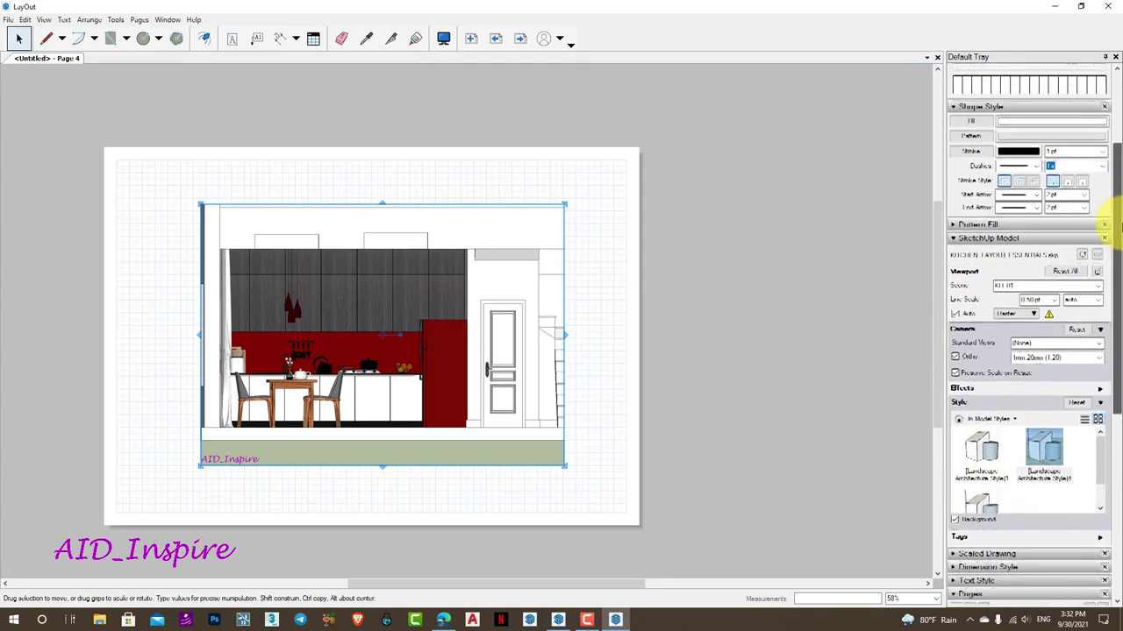
scroll(1109, 226, "down", 2)
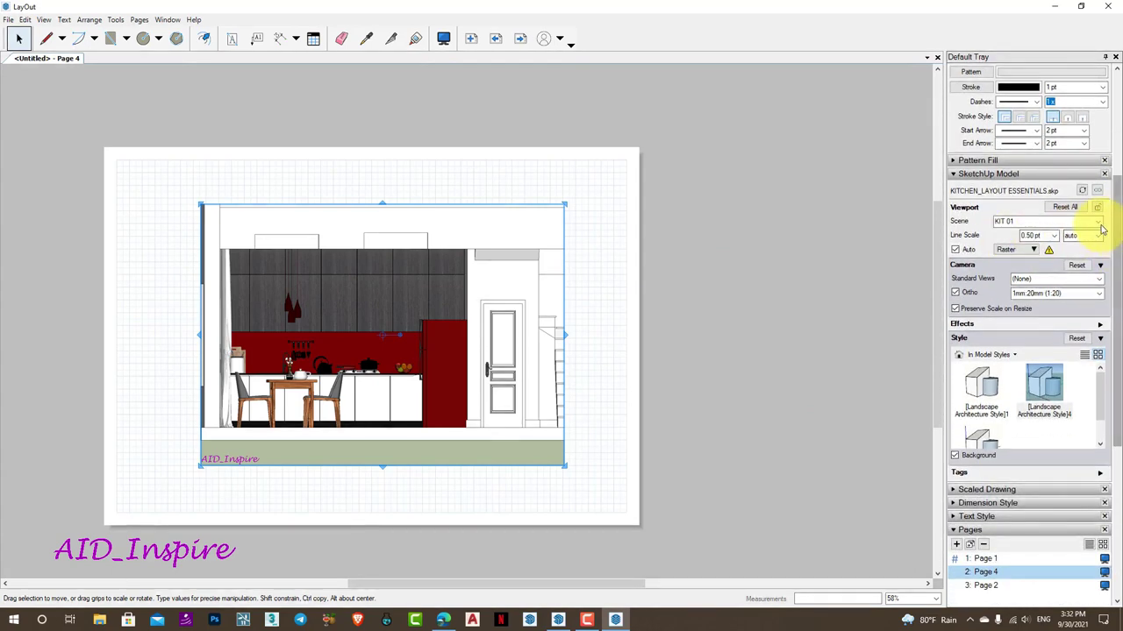
Set the viewport's scene to Scene 3 and reset the camera to its perspective view
left_click(1097, 221)
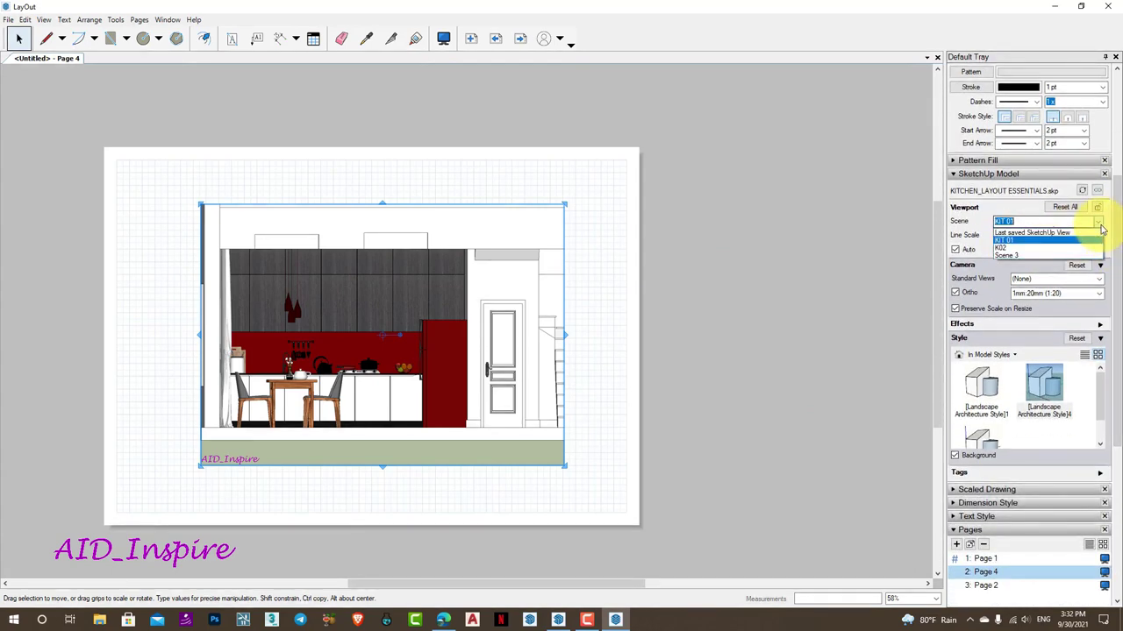
left_click(1036, 255)
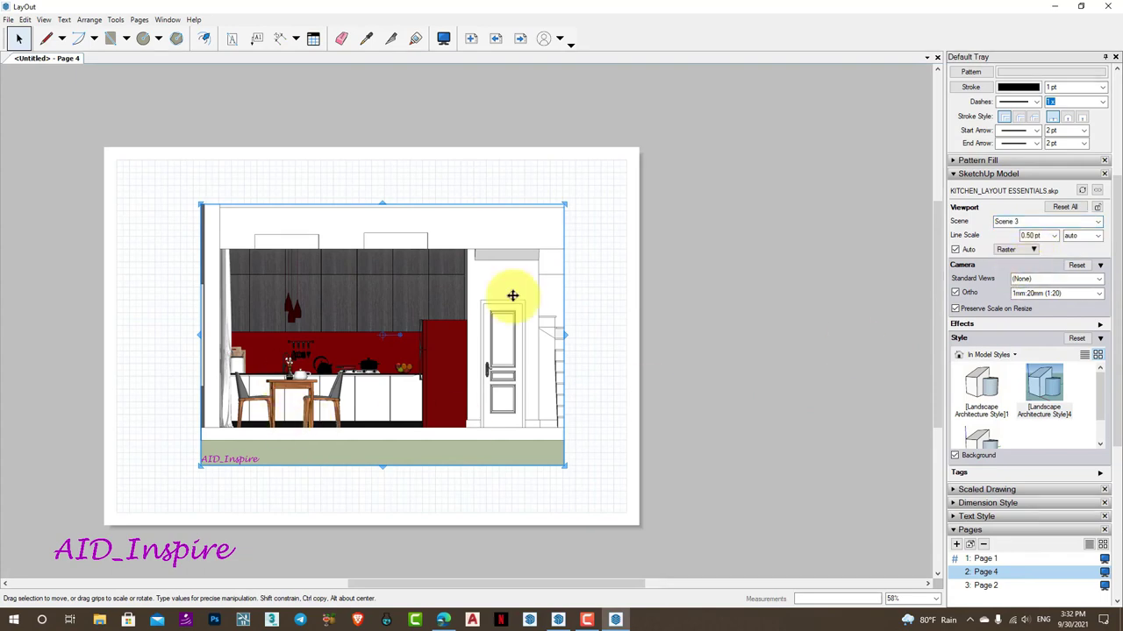
left_click(596, 344)
left_click(465, 373)
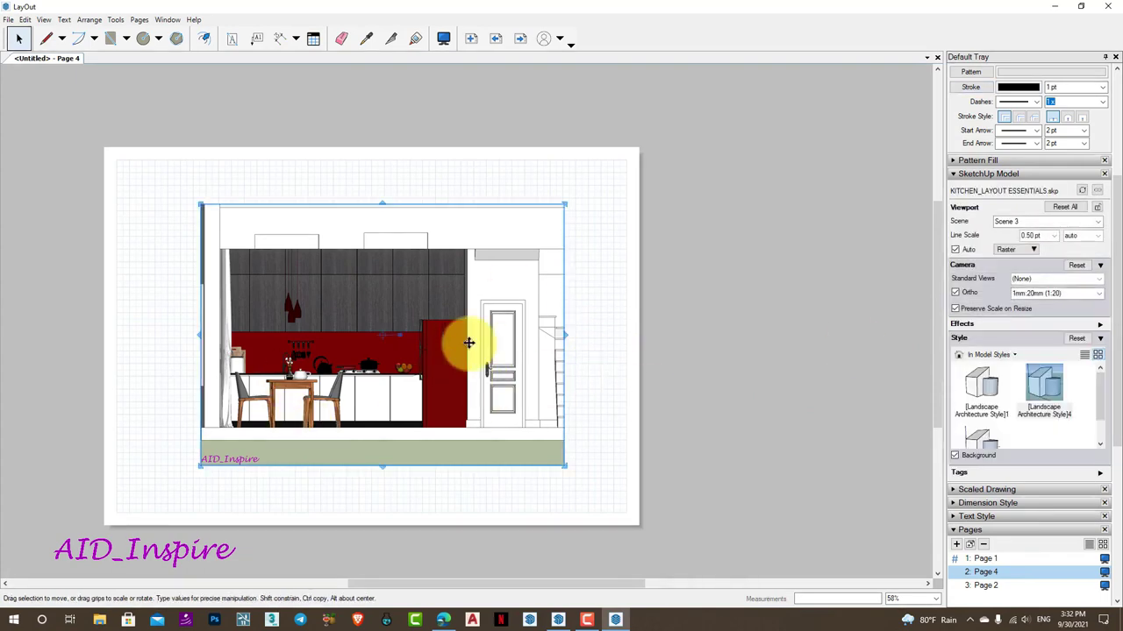
left_click(1075, 266)
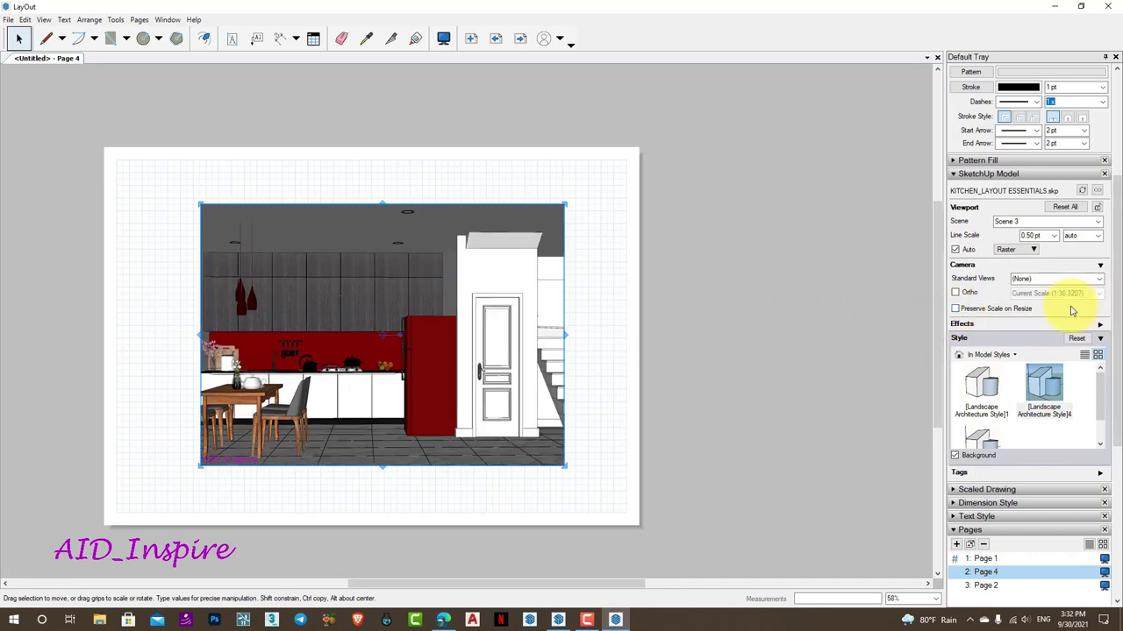
left_click(1096, 221)
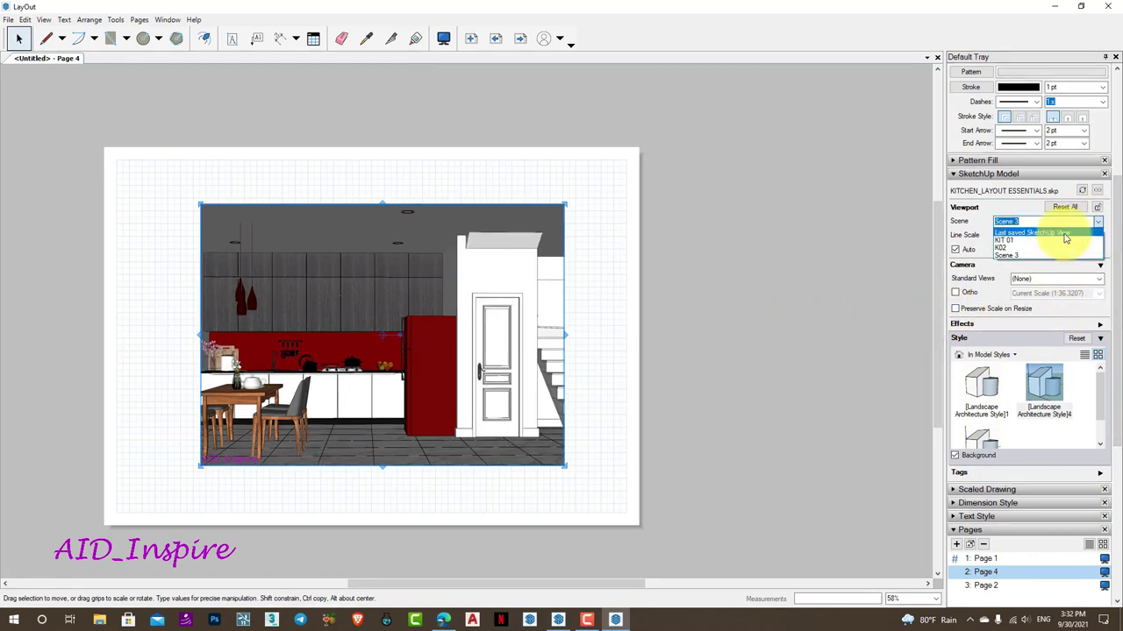
left_click(1028, 255)
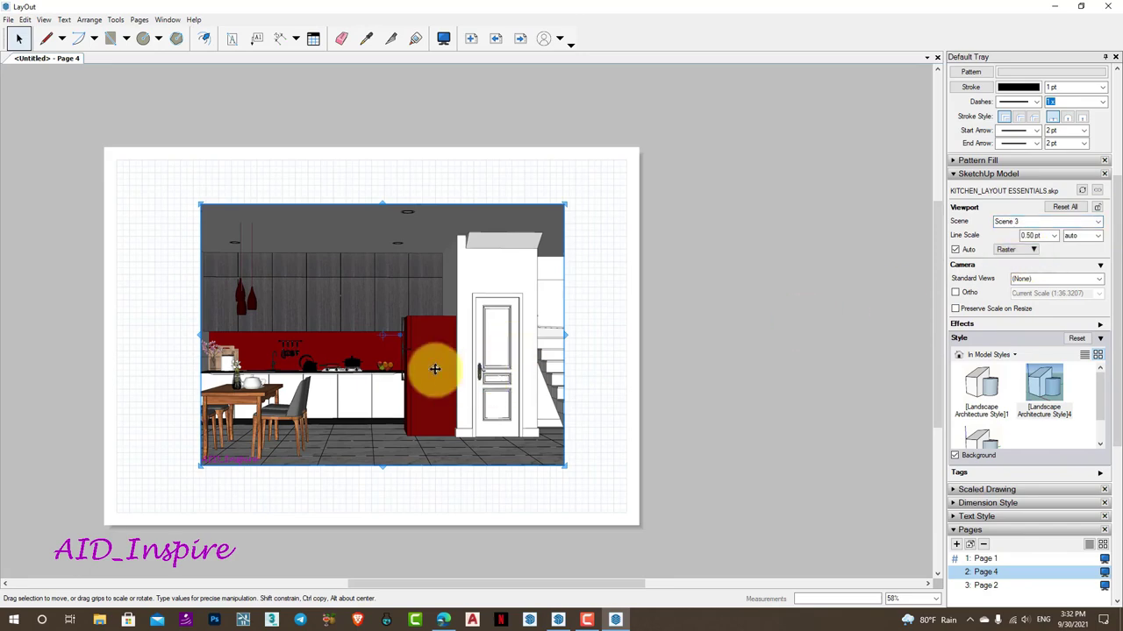
left_click(558, 620)
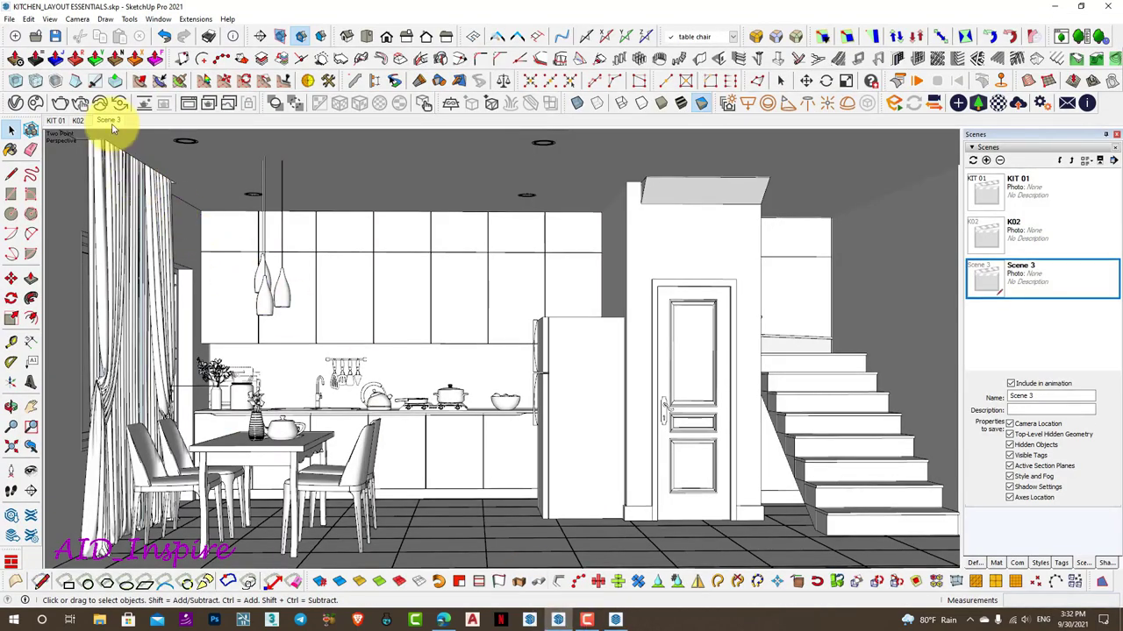
left_click(1055, 6)
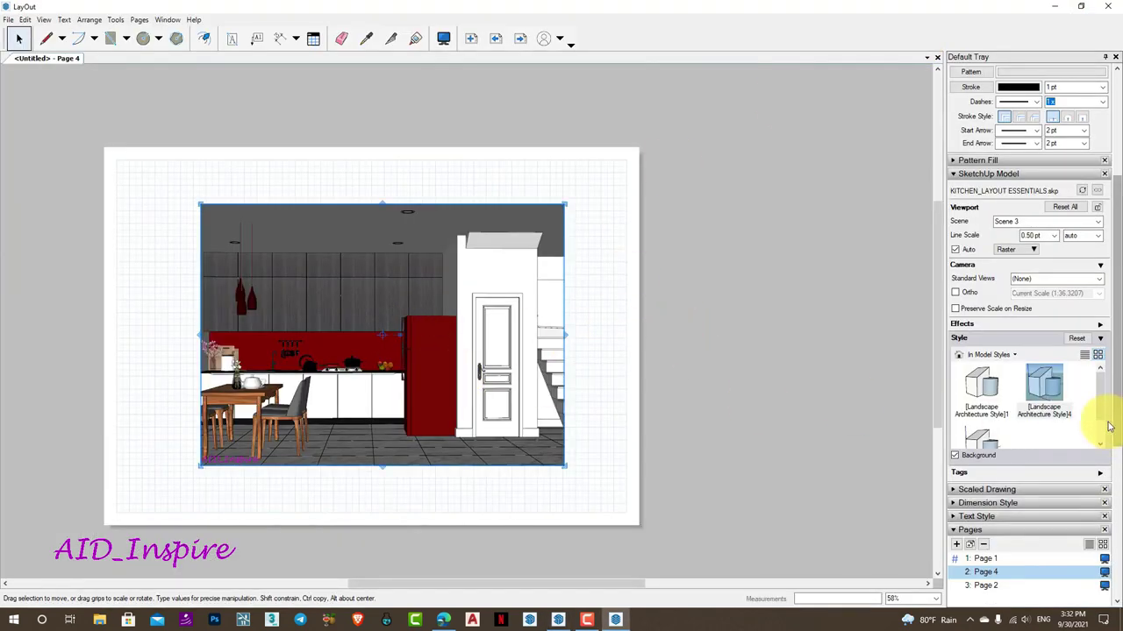
Apply the white Landscape Architecture Style1 to the Page 4 kitchen view
scroll(1103, 422, "down", 1)
scroll(1103, 422, "down", 1)
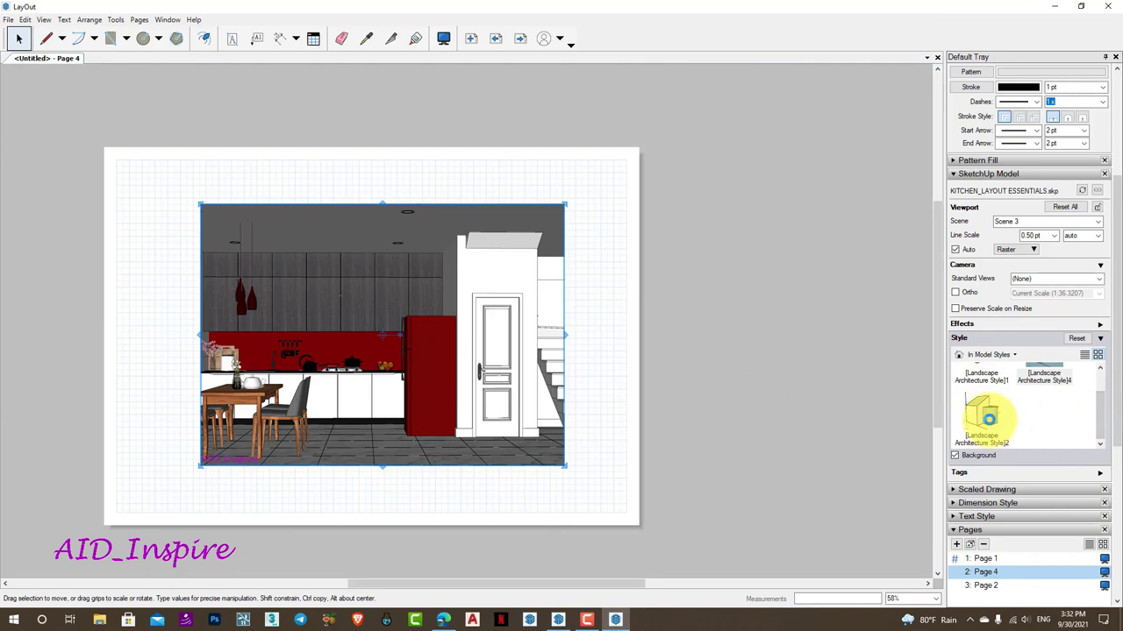
scroll(988, 420, "up", 1)
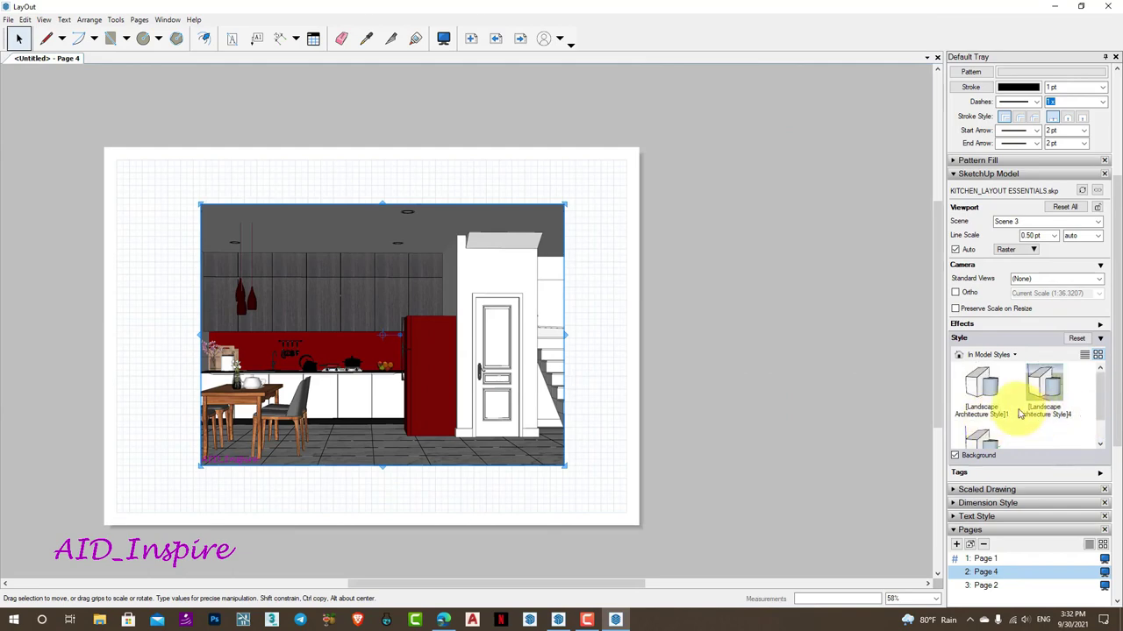
left_click(982, 391)
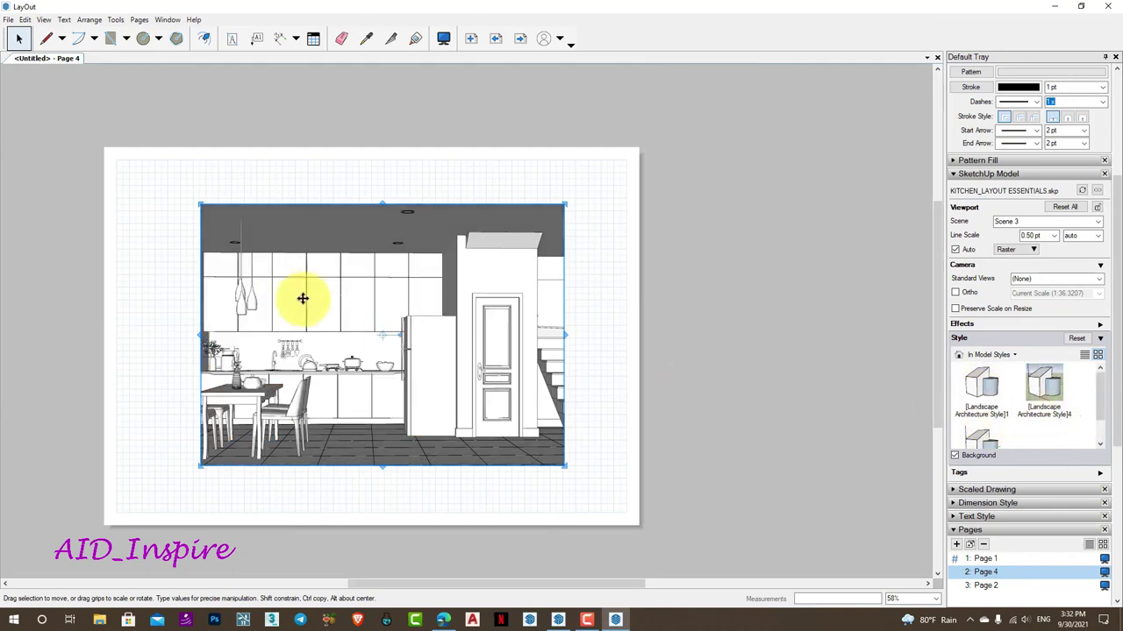
Try the KIT 01 scene, then set the viewport back to Scene 3
left_click(1096, 221)
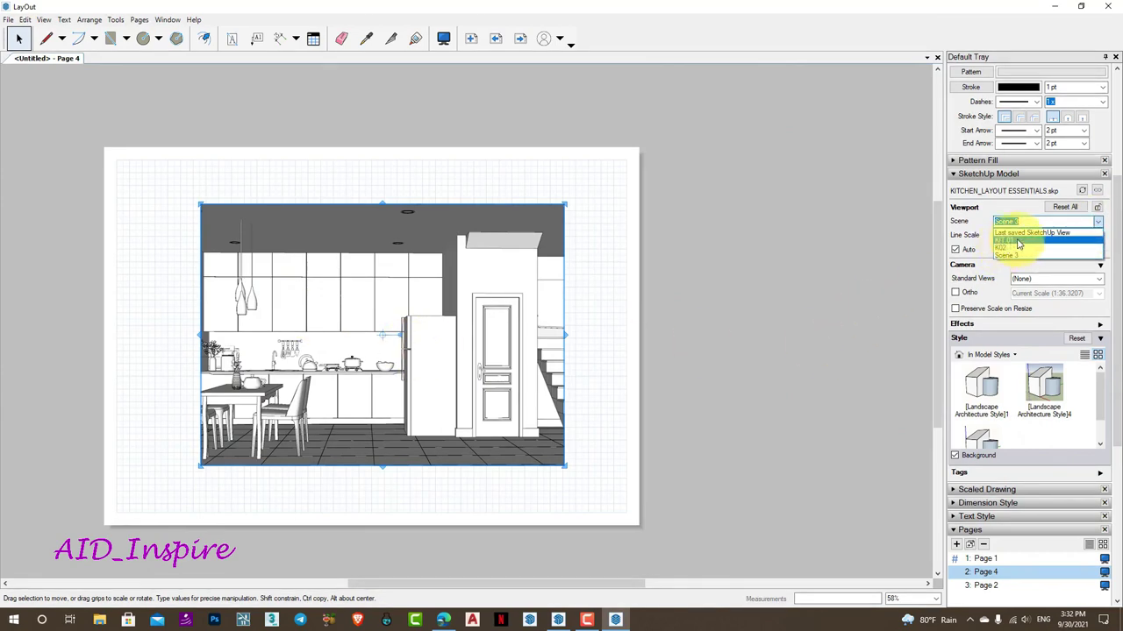
left_click(1018, 243)
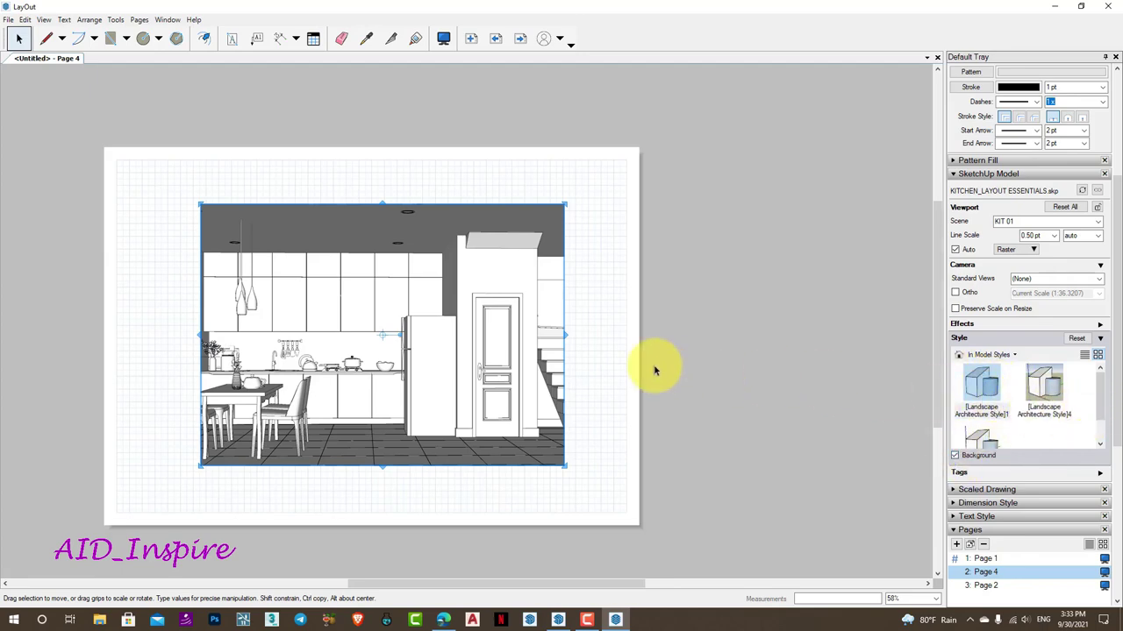
left_click(1098, 221)
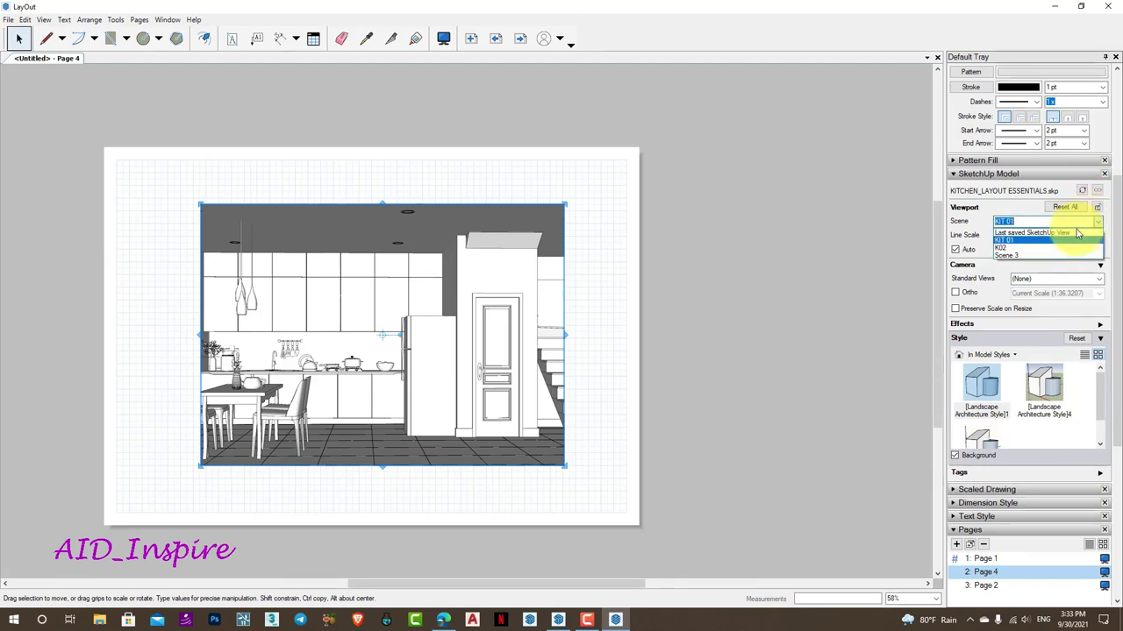
left_click(1020, 250)
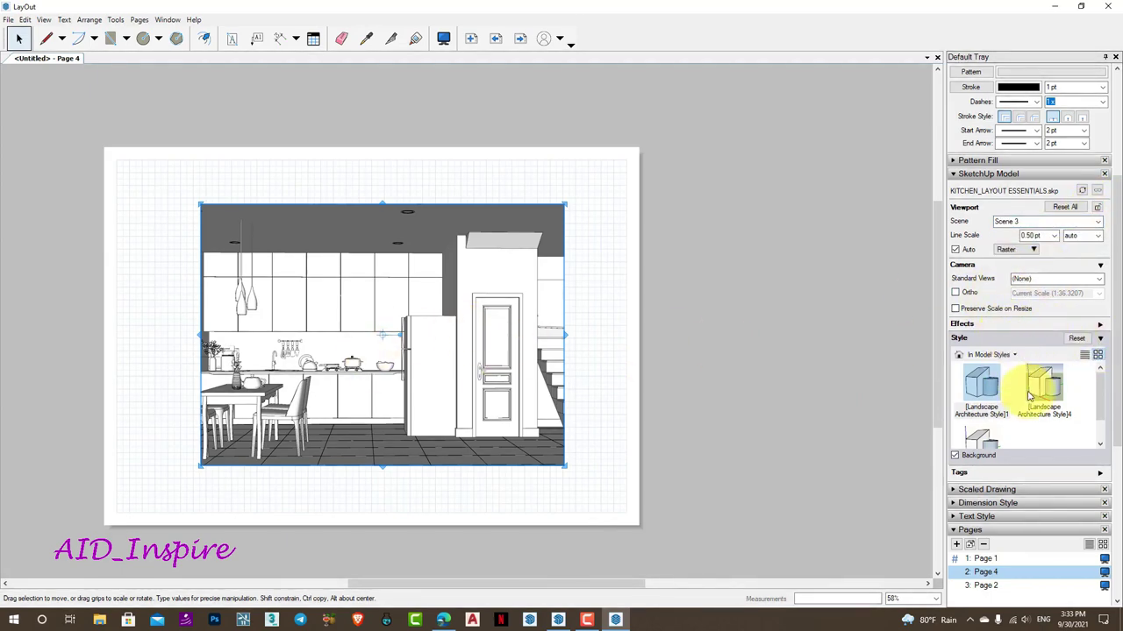
Go to Page 1 and give the kitchen elevation the Landscape Architecture Style1 line-drawing look
left_click(495, 38)
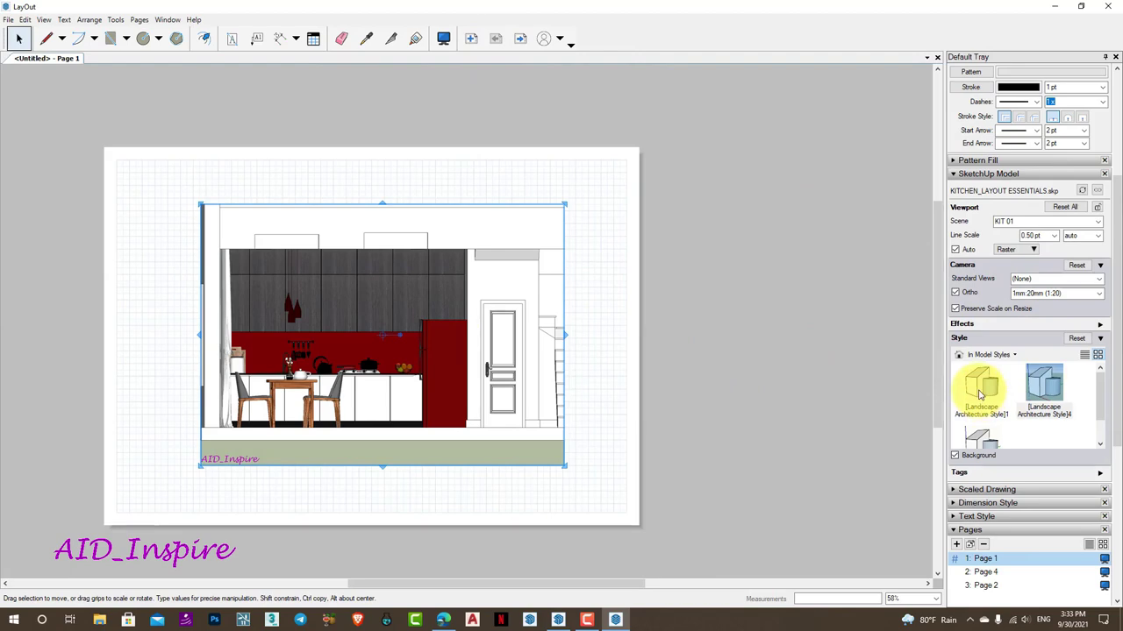
left_click(980, 395)
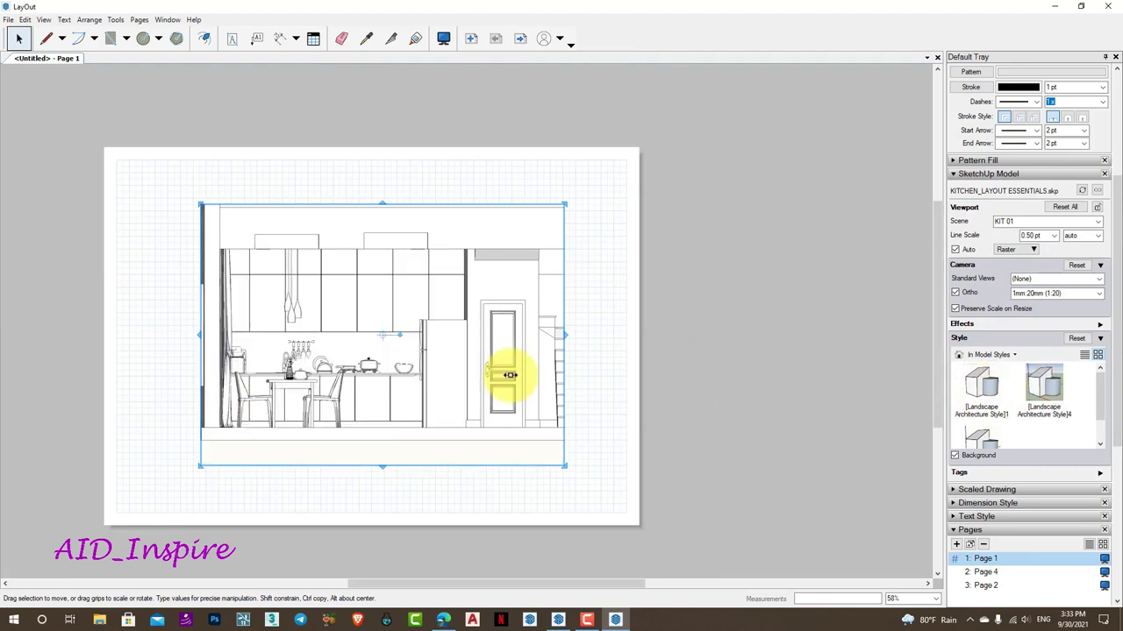
left_click(672, 334)
scroll(421, 339, "up", 2)
scroll(421, 339, "up", 1)
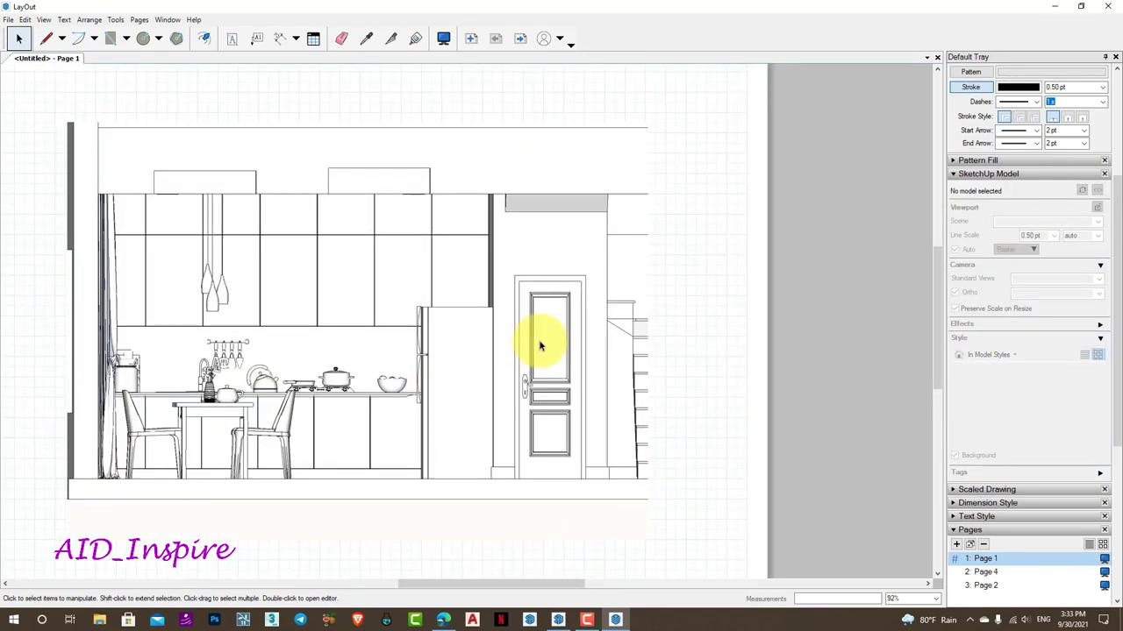
left_click(389, 321)
left_click(750, 389)
scroll(557, 366, "down", 1)
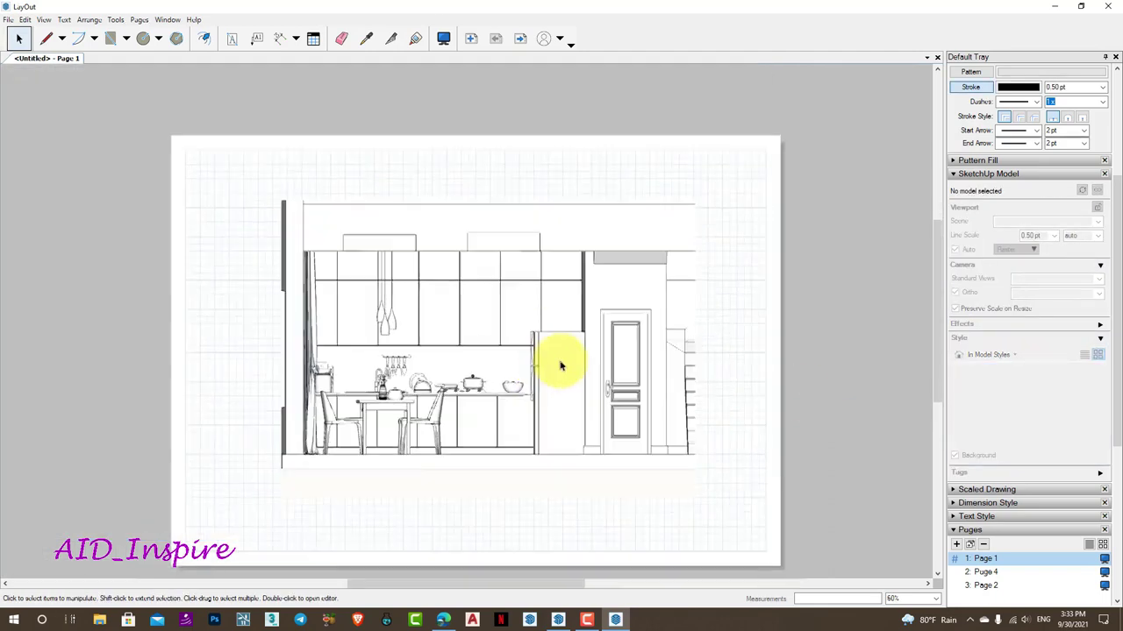
scroll(601, 371, "down", 1)
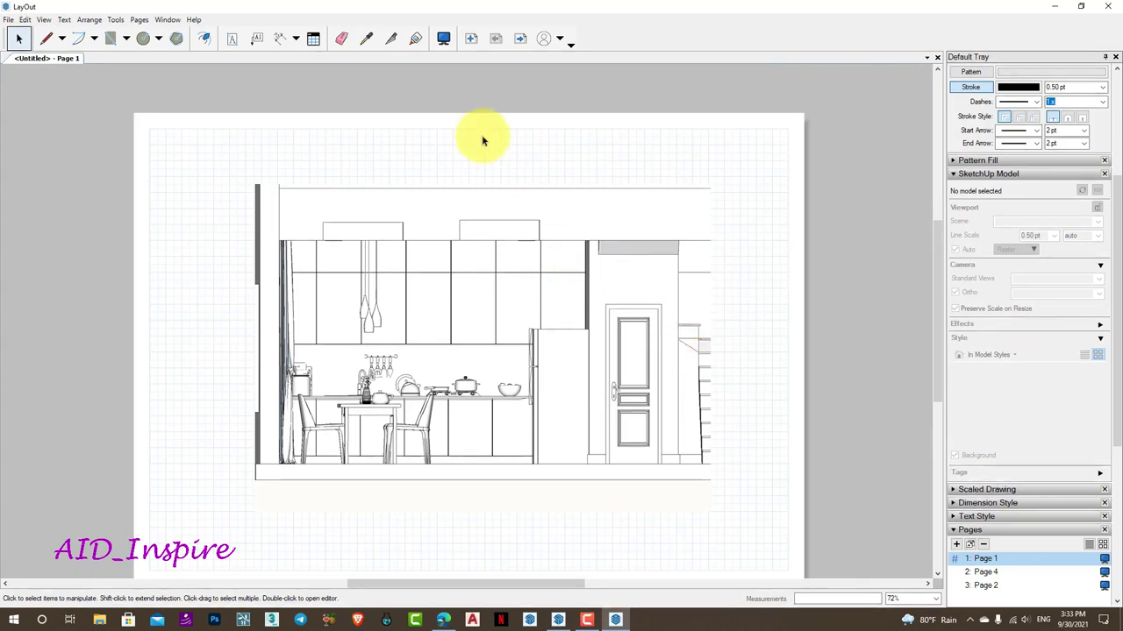
Set Page 4's viewport to the K02 counter close-up in coloured Style4, then return to Page 1
left_click(520, 40)
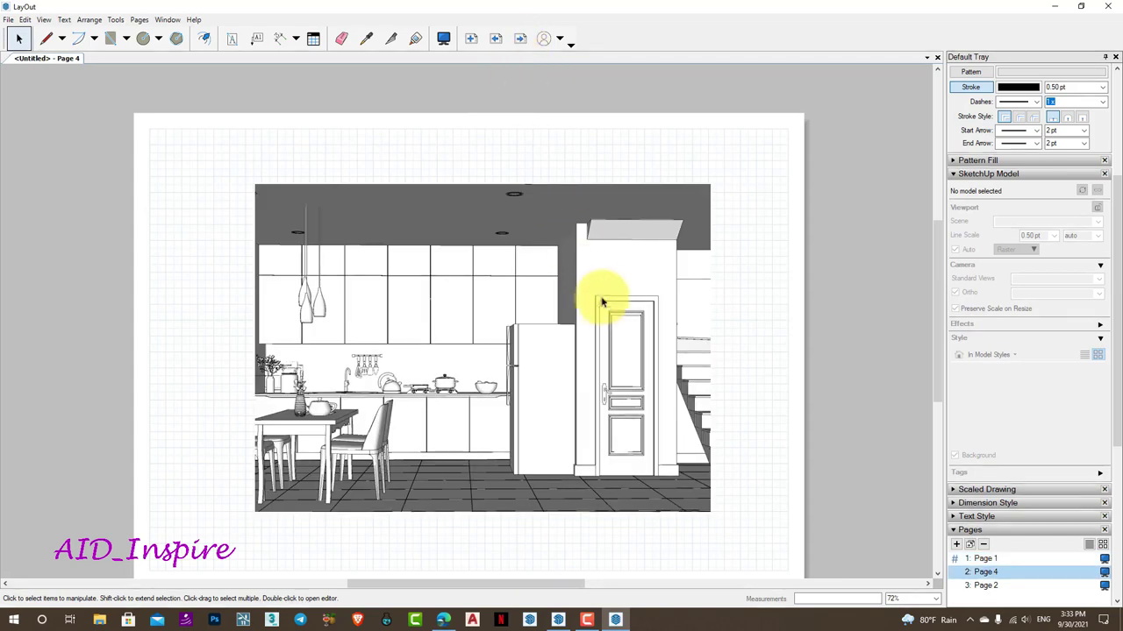
left_click(540, 281)
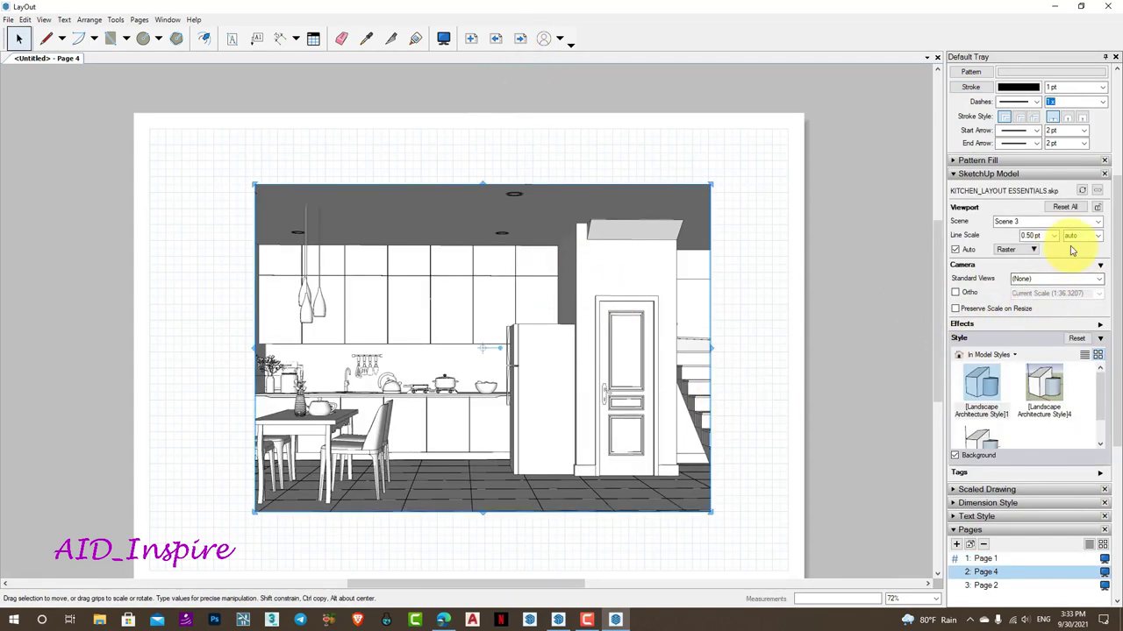
left_click(1098, 223)
left_click(1007, 243)
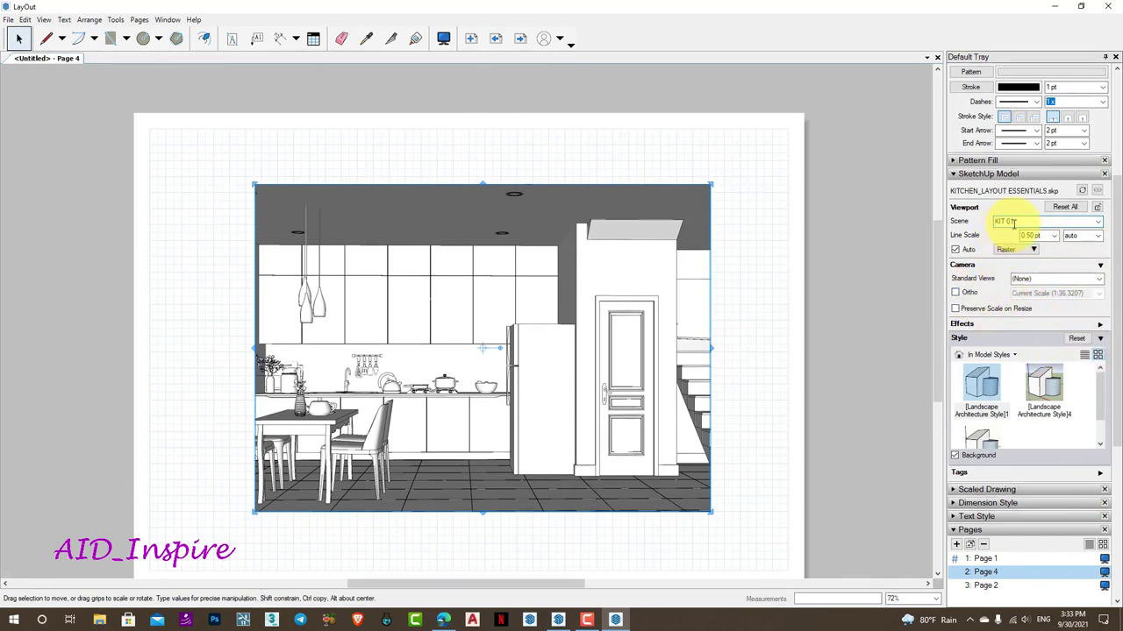
left_click(1099, 223)
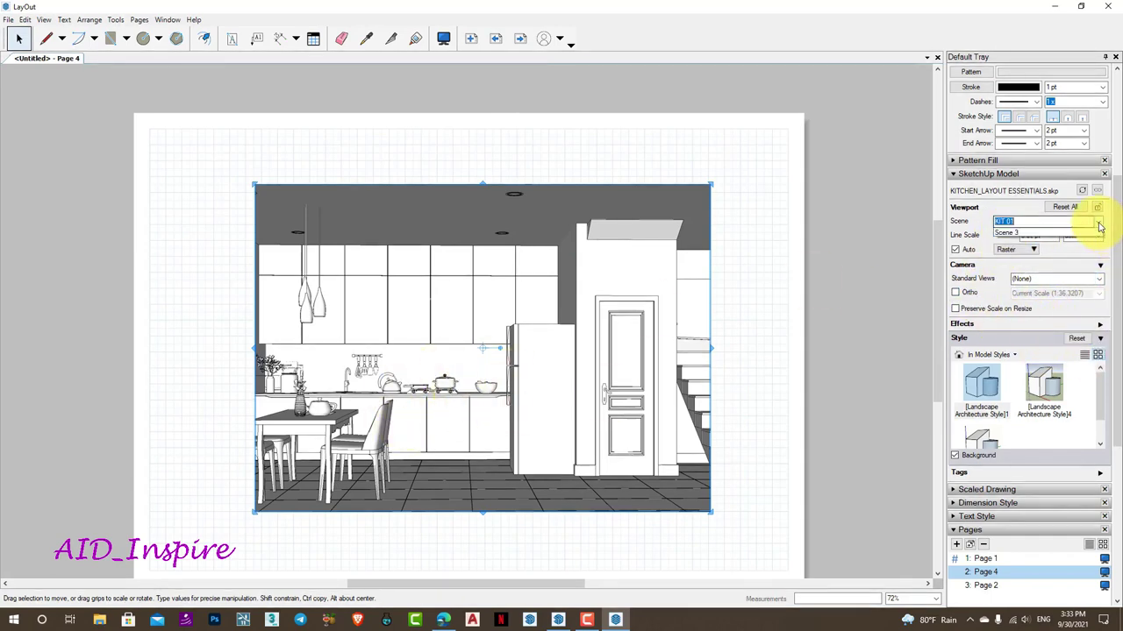
left_click(1035, 244)
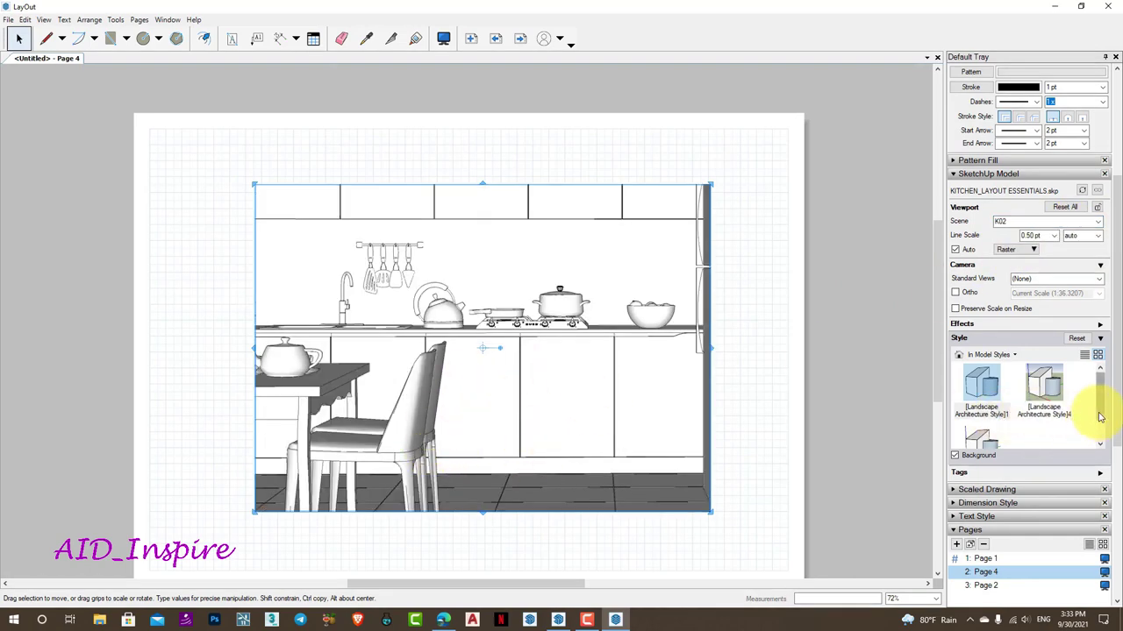
left_click(1044, 393)
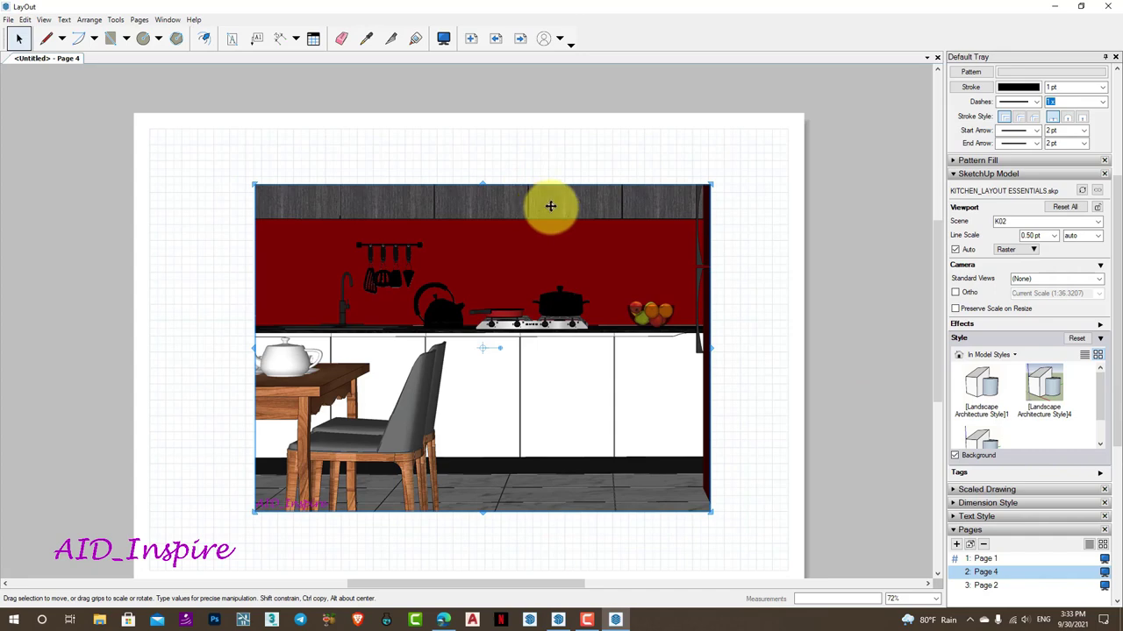
left_click(984, 559)
Place a bent leader label anchored on the dining table and open its model attribute text choices
scroll(474, 401, "up", 2)
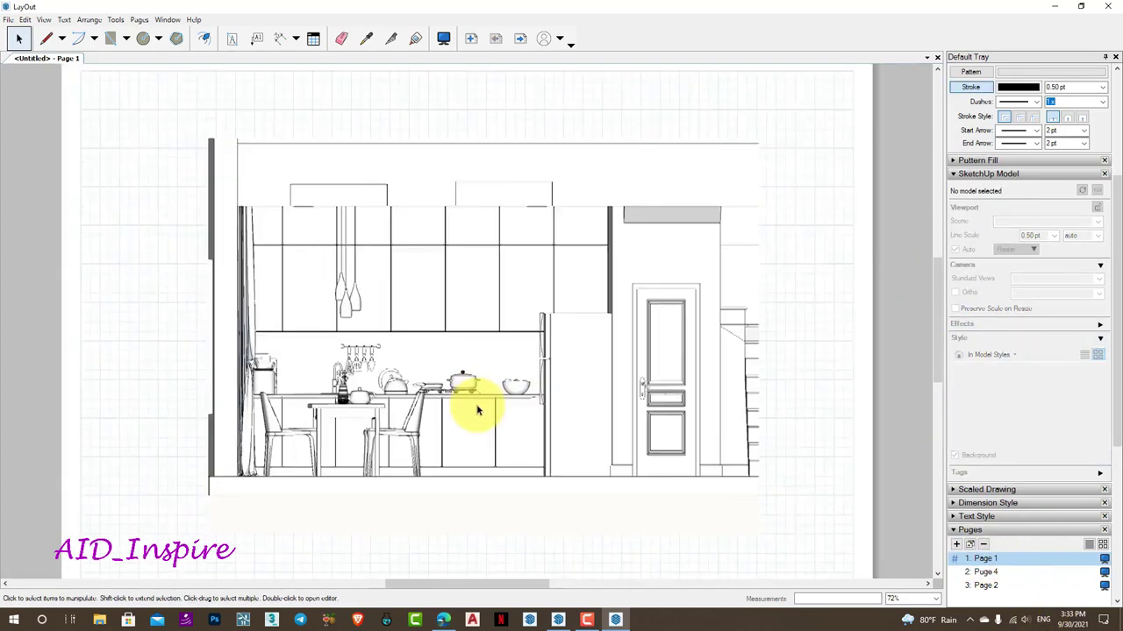
scroll(471, 401, "up", 1)
scroll(496, 401, "up", 1)
scroll(496, 402, "down", 2)
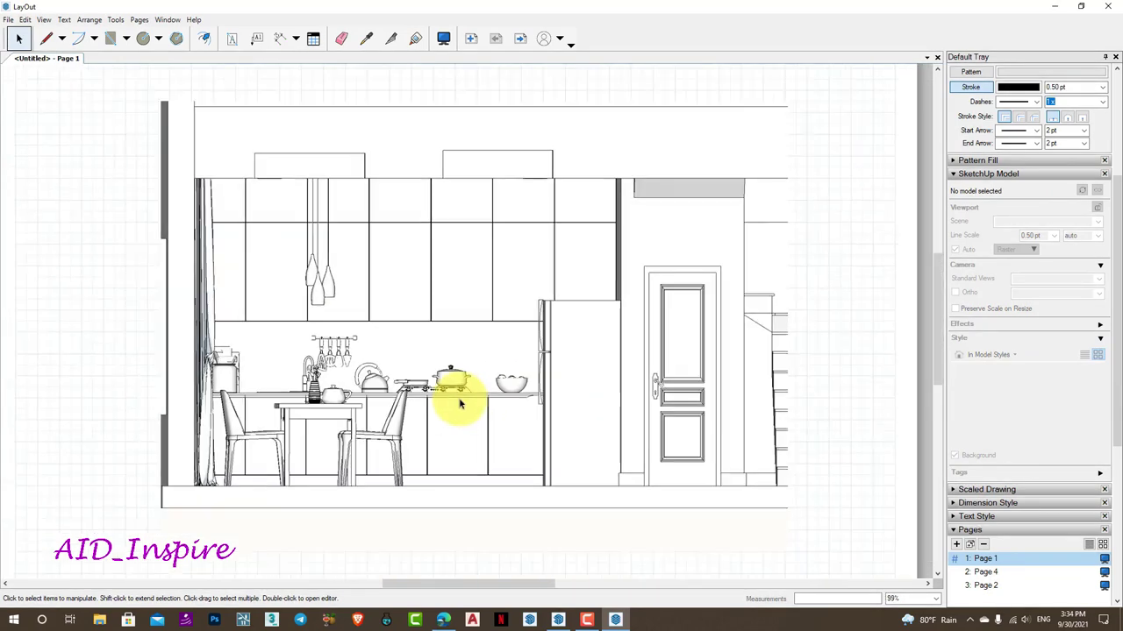
scroll(457, 301, "up", 1)
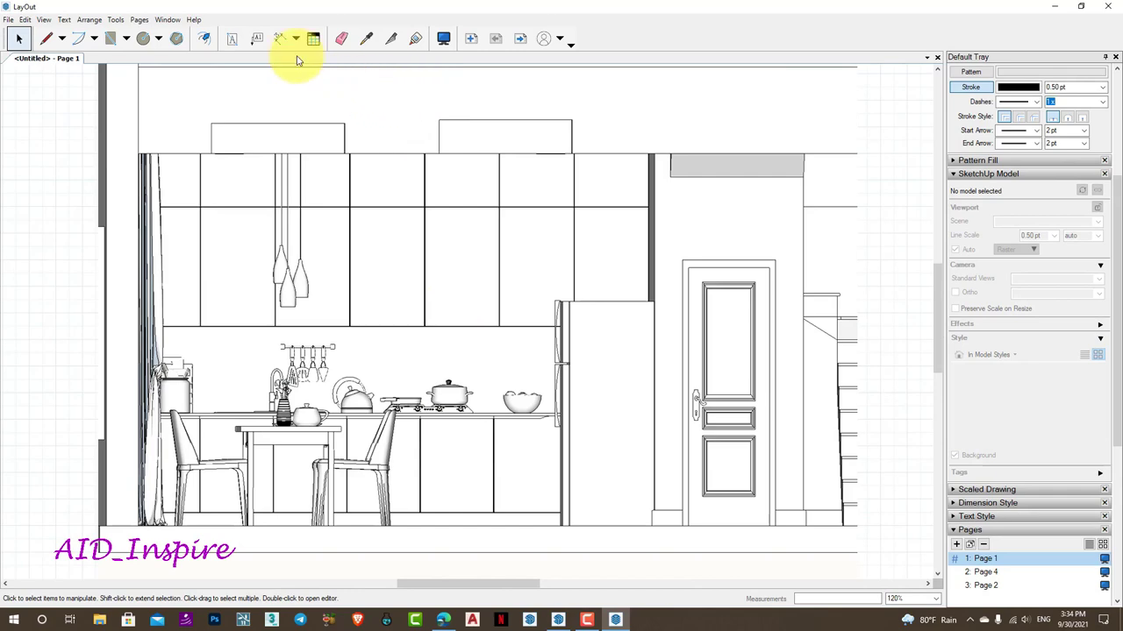
left_click(254, 44)
scroll(351, 456, "down", 2)
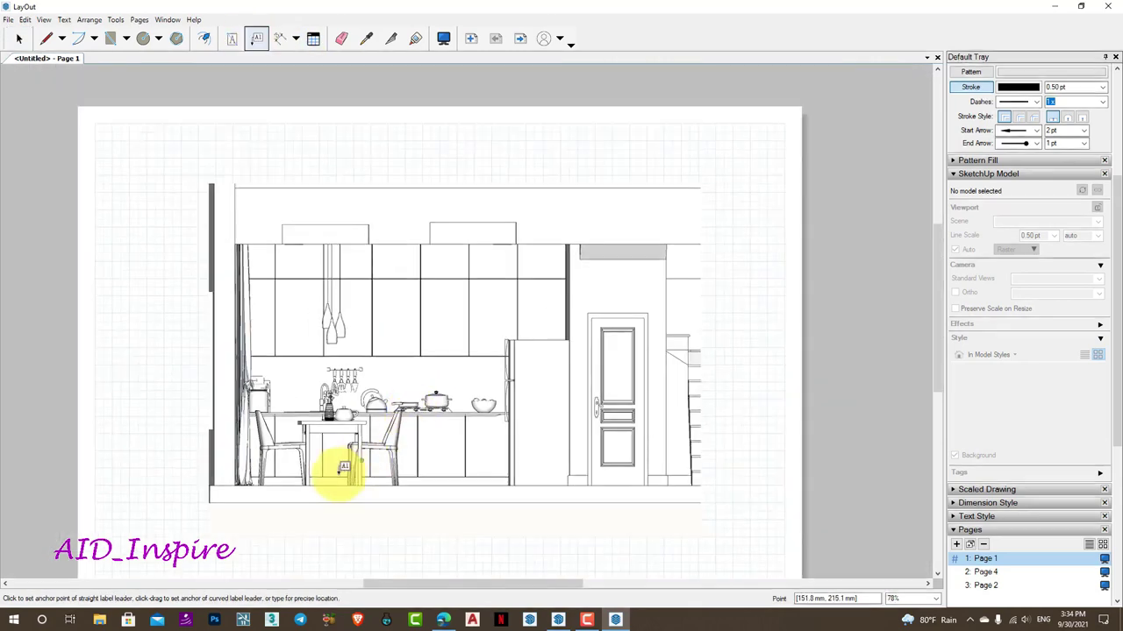
scroll(347, 465, "up", 3)
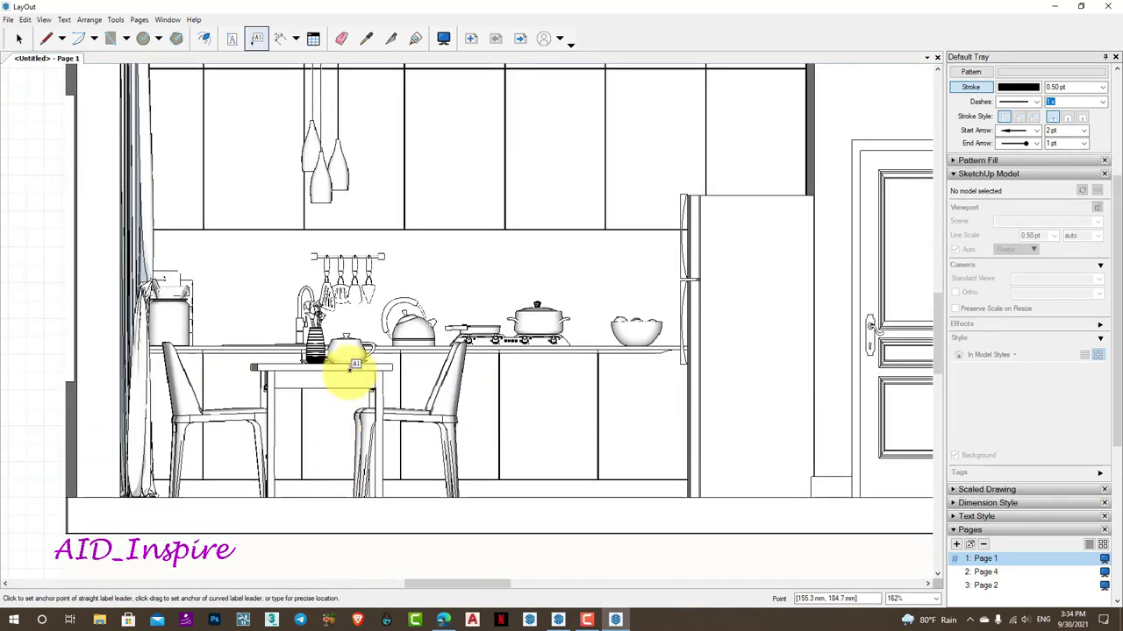
left_click(352, 367)
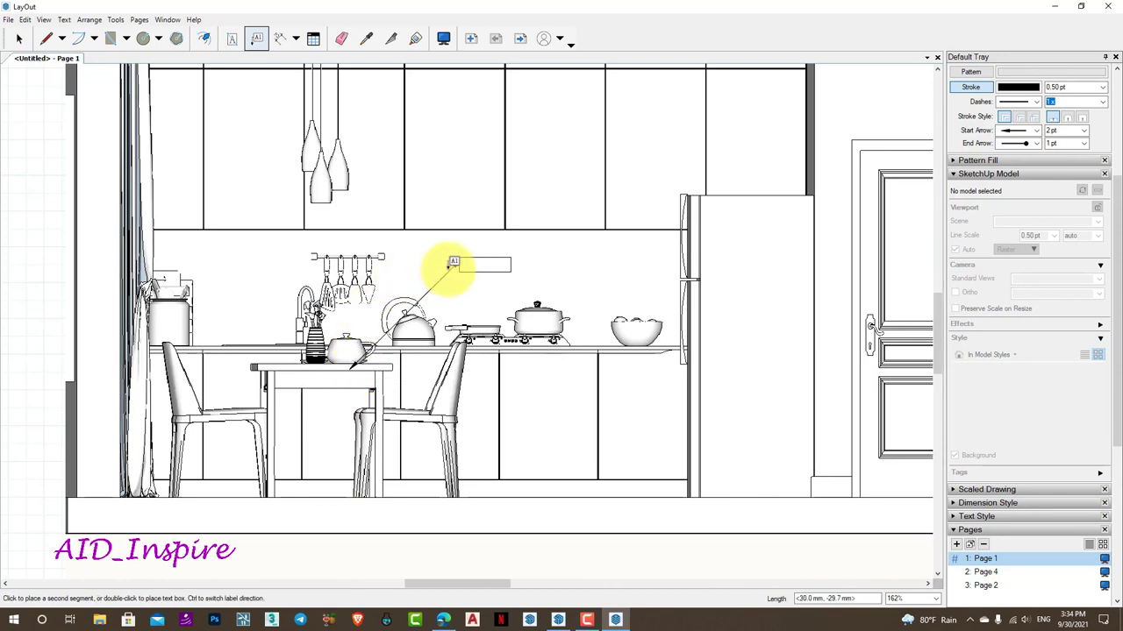
left_click(453, 263)
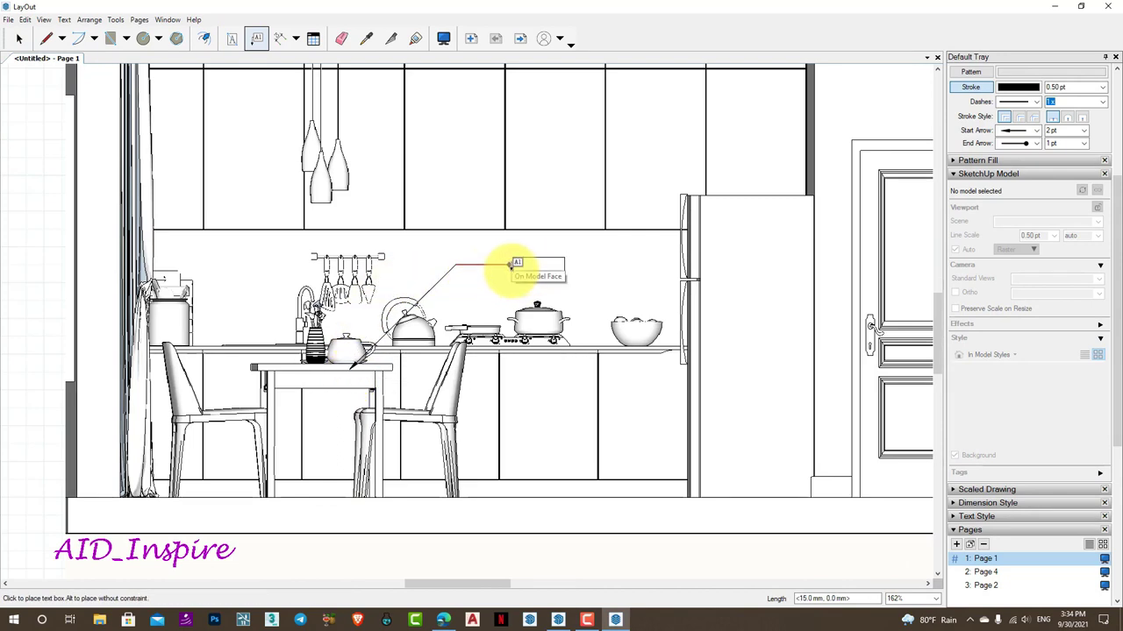
left_click(512, 264)
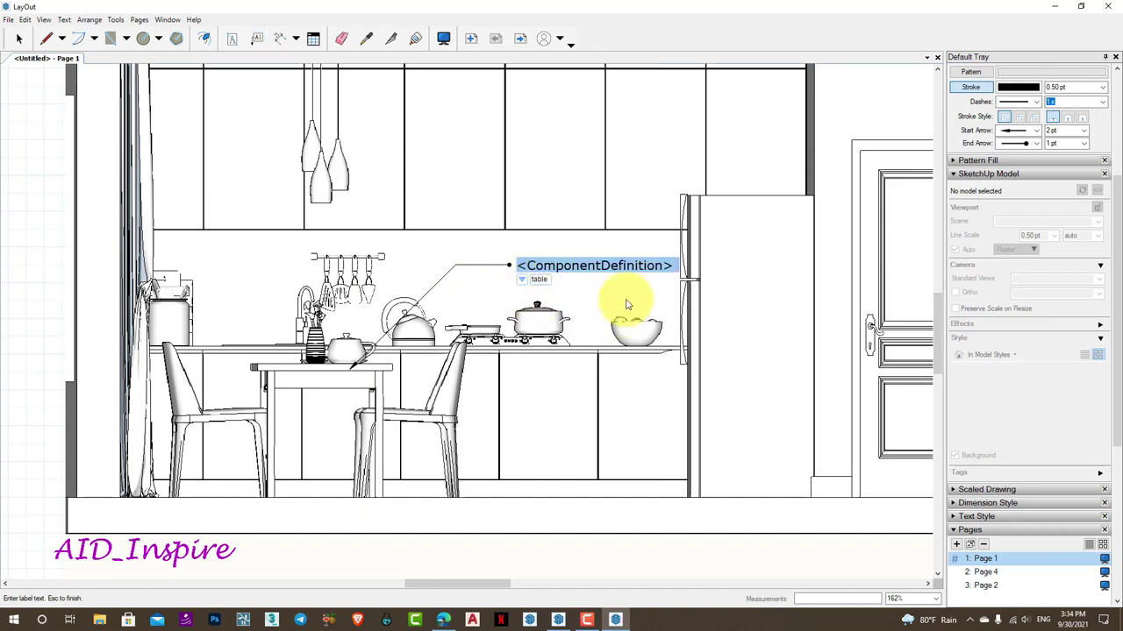
left_click(524, 281)
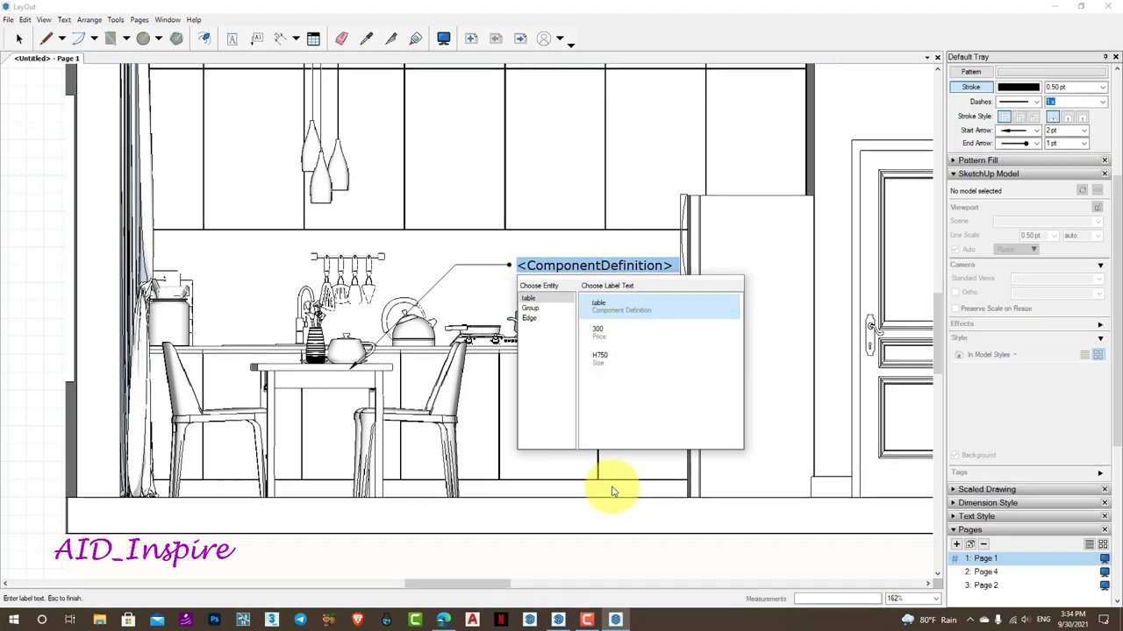
In SketchUp's Entity Info, name the dining table's definition 'table' with size H750, then return to LayOut
left_click(558, 620)
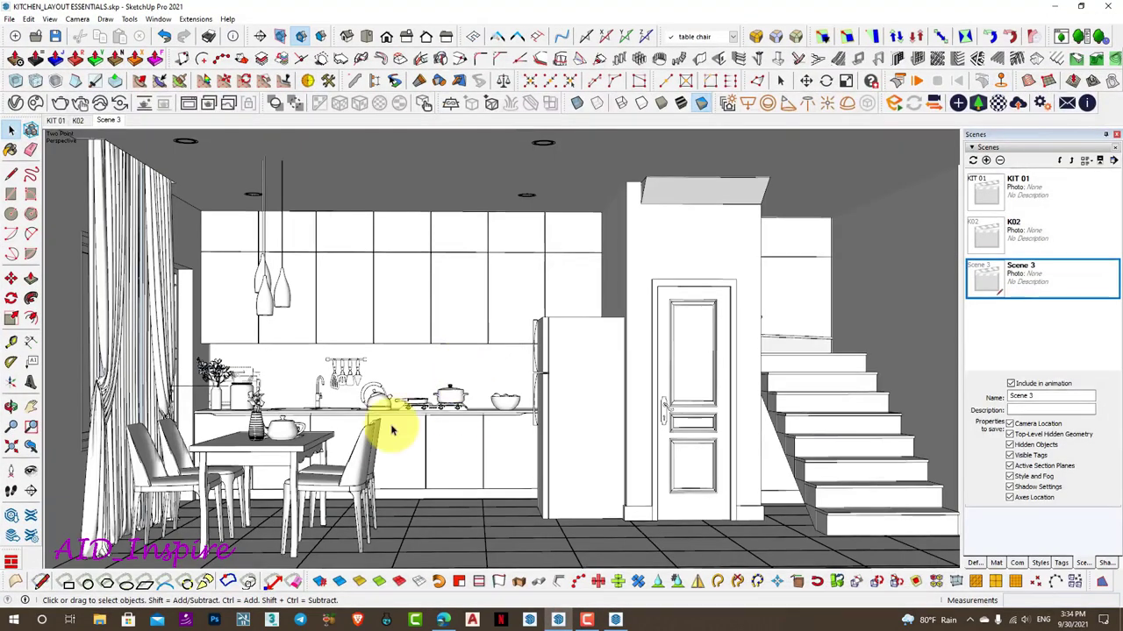
left_click(256, 464)
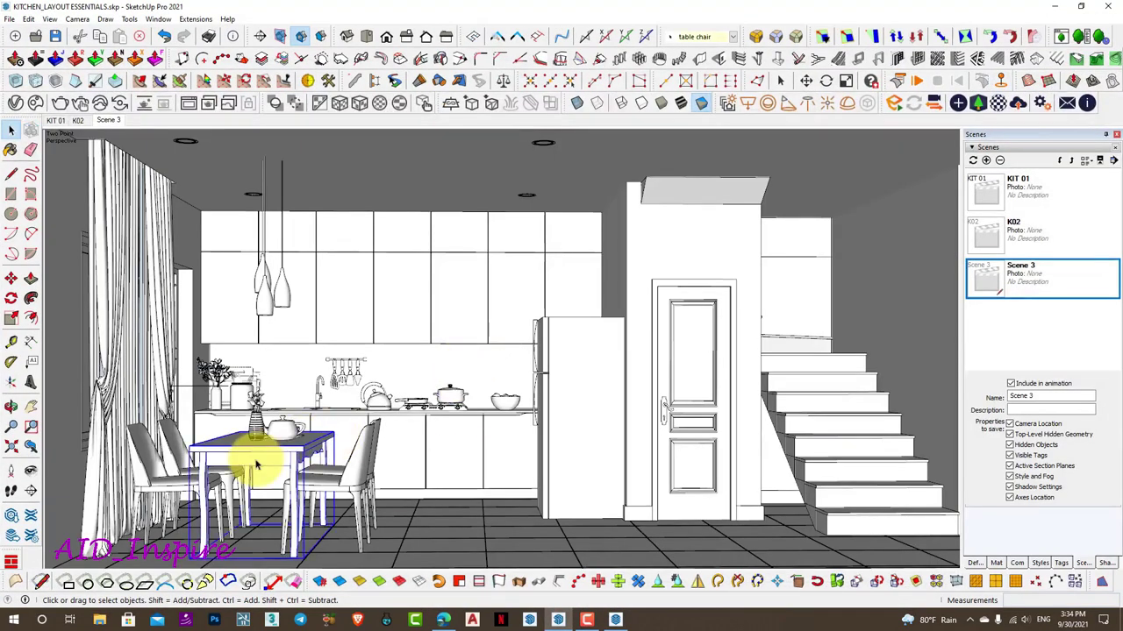
left_click(976, 562)
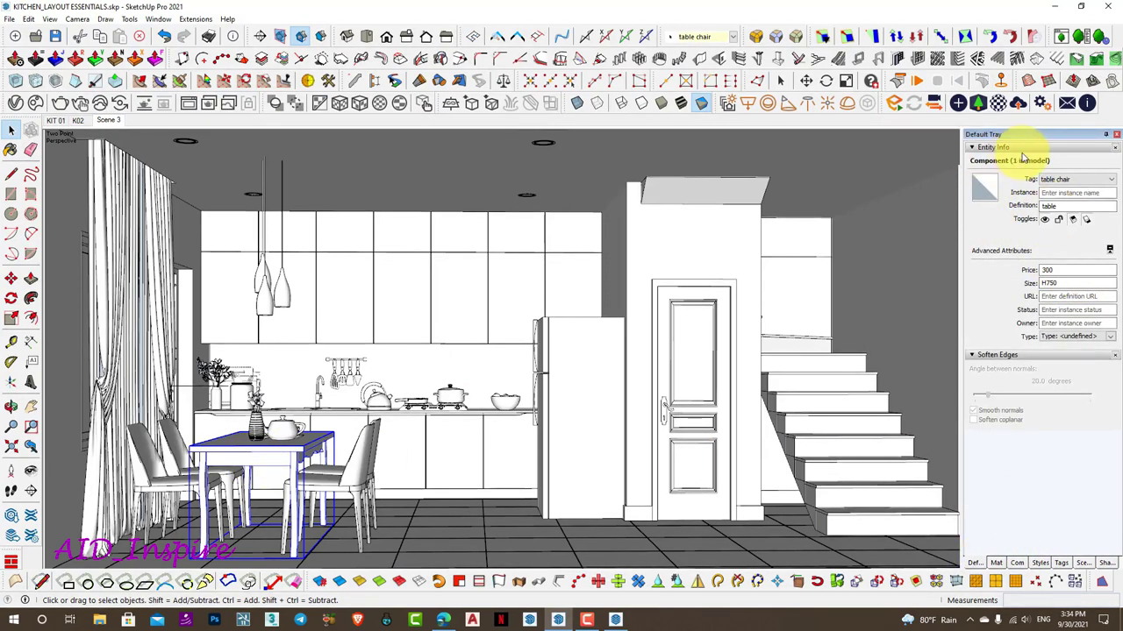
left_click(1068, 206)
double_click(1069, 206)
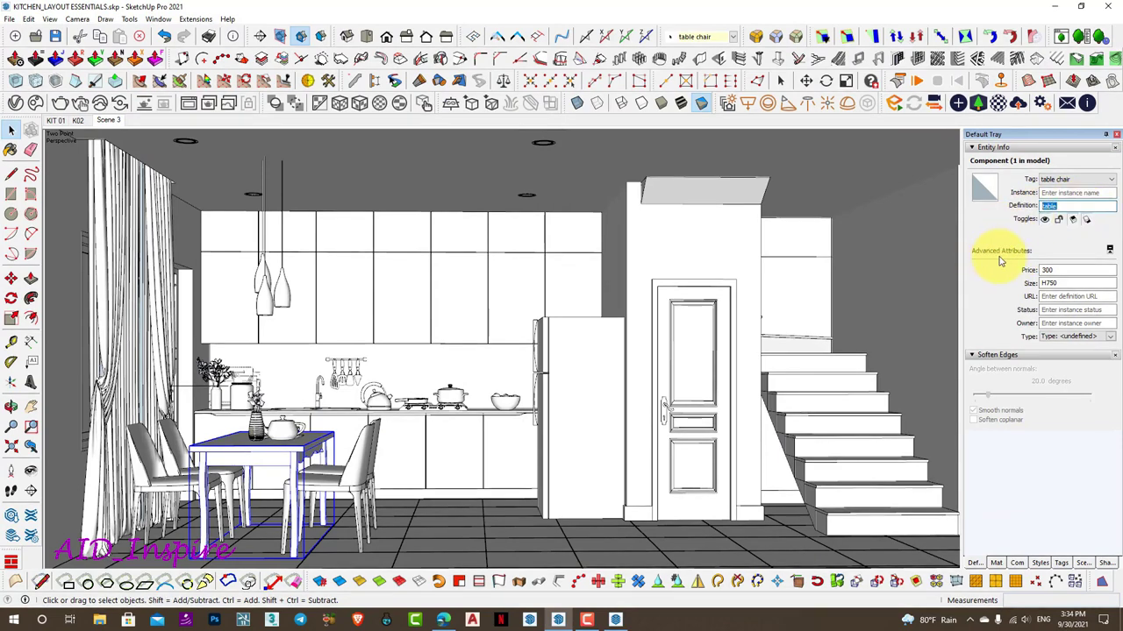
left_click(1057, 282)
type("H750")
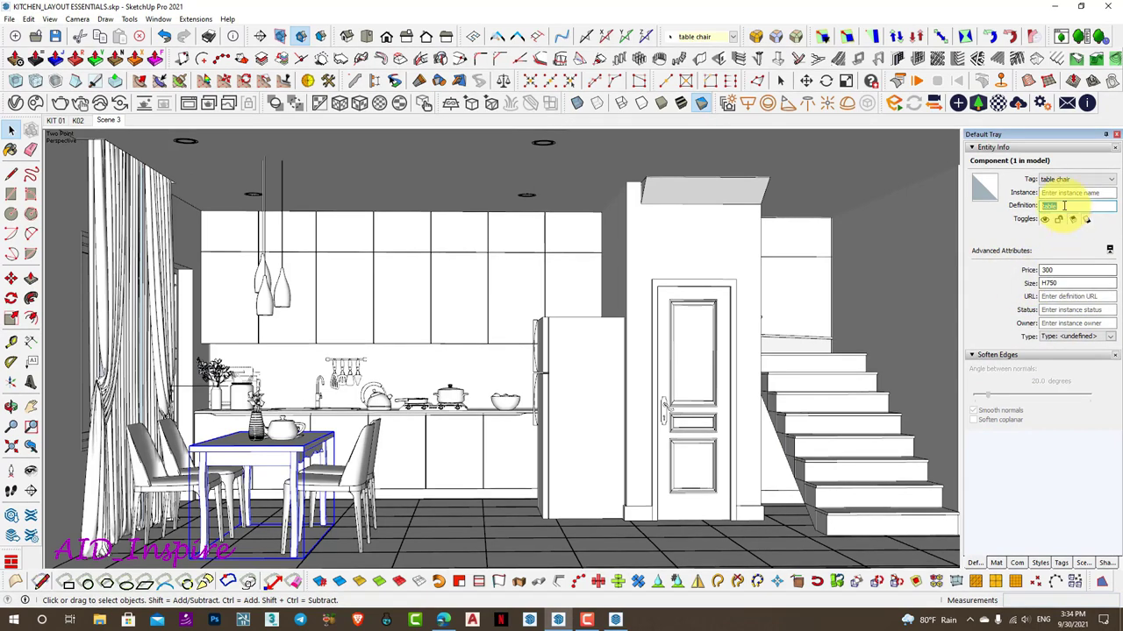
left_click(618, 621)
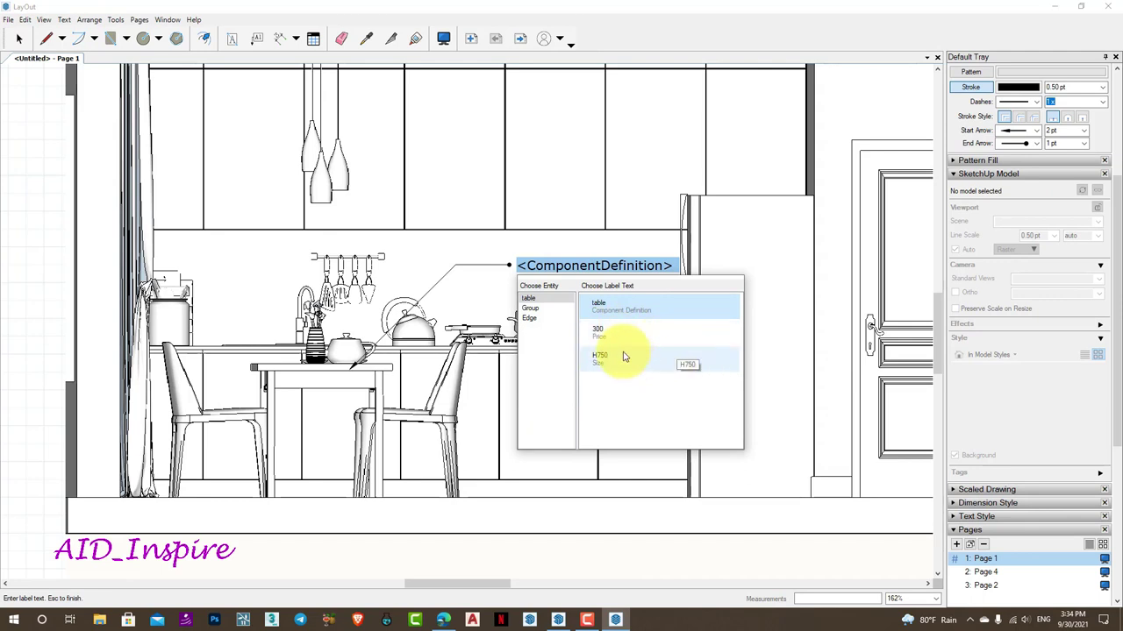
Use the 'table' definition name as label text and move the leader tip onto the right-hand chair
left_click(587, 247)
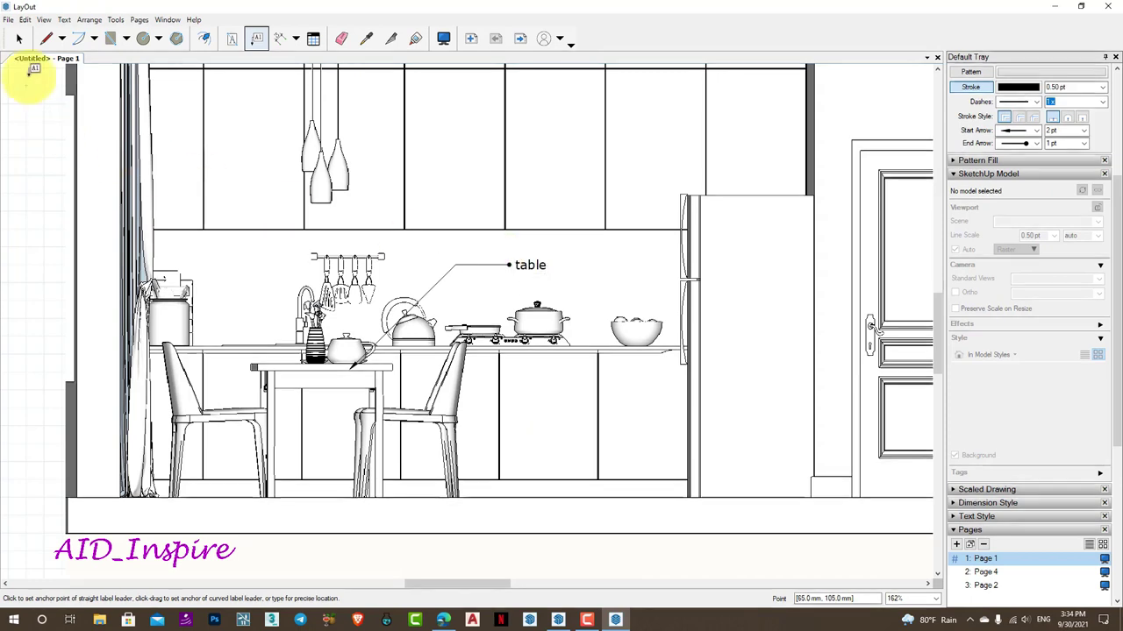
left_click(18, 38)
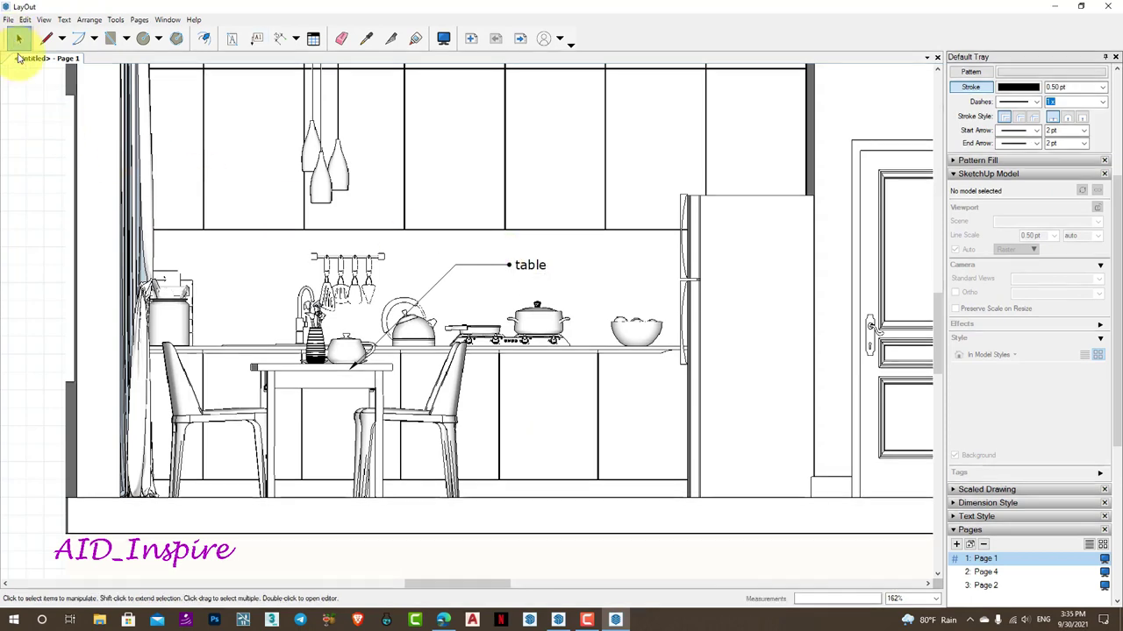
left_click(468, 269)
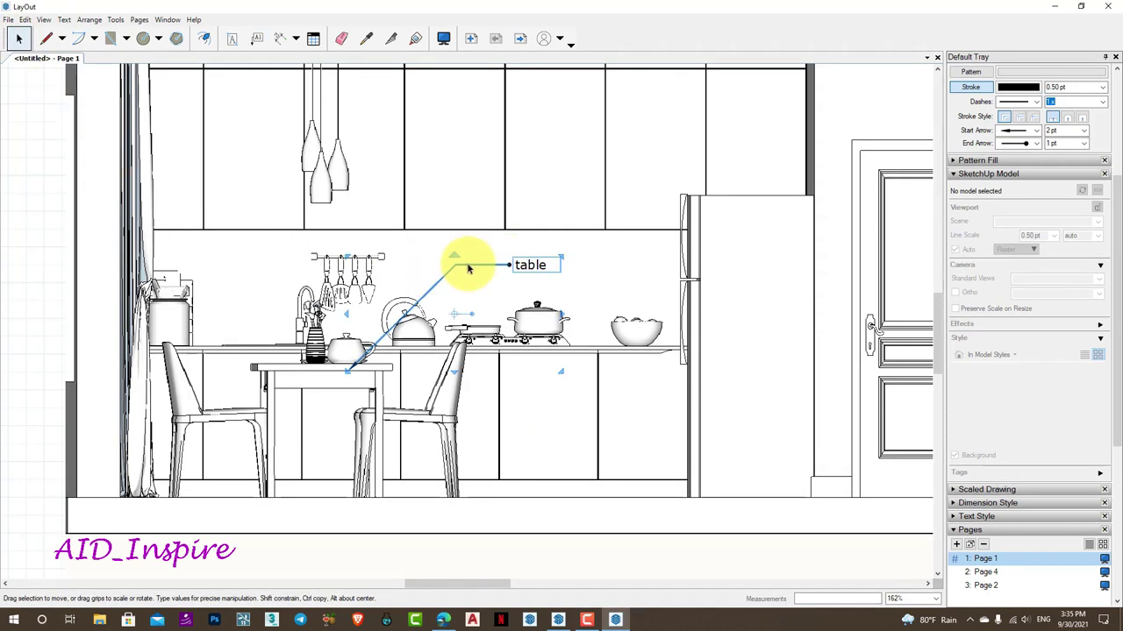
double_click(478, 263)
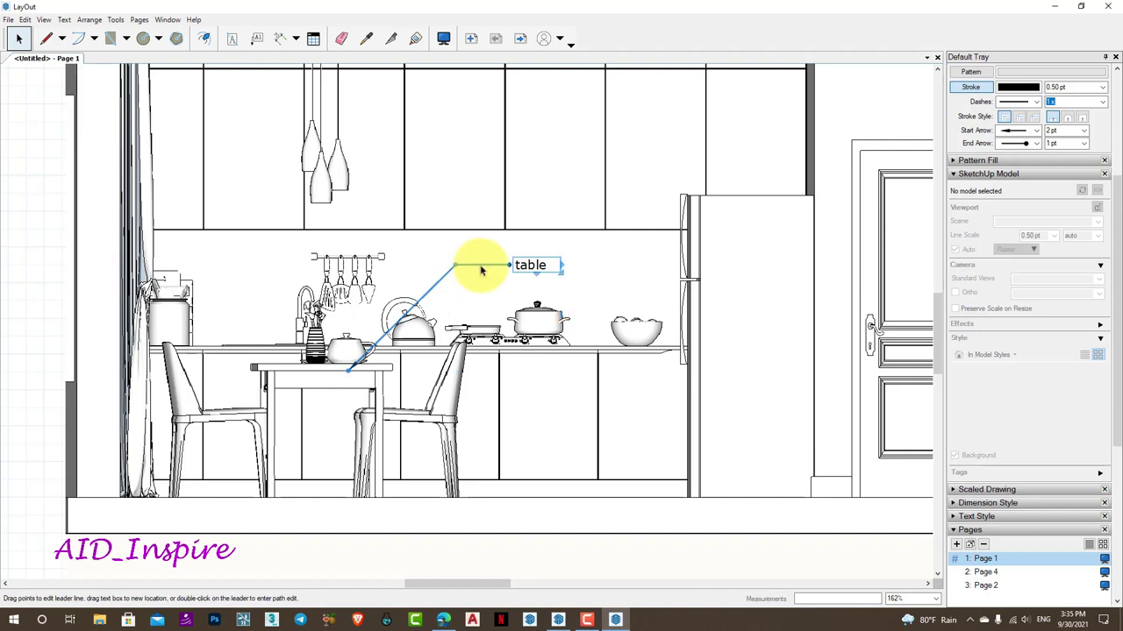
left_click_drag(347, 372, 422, 416)
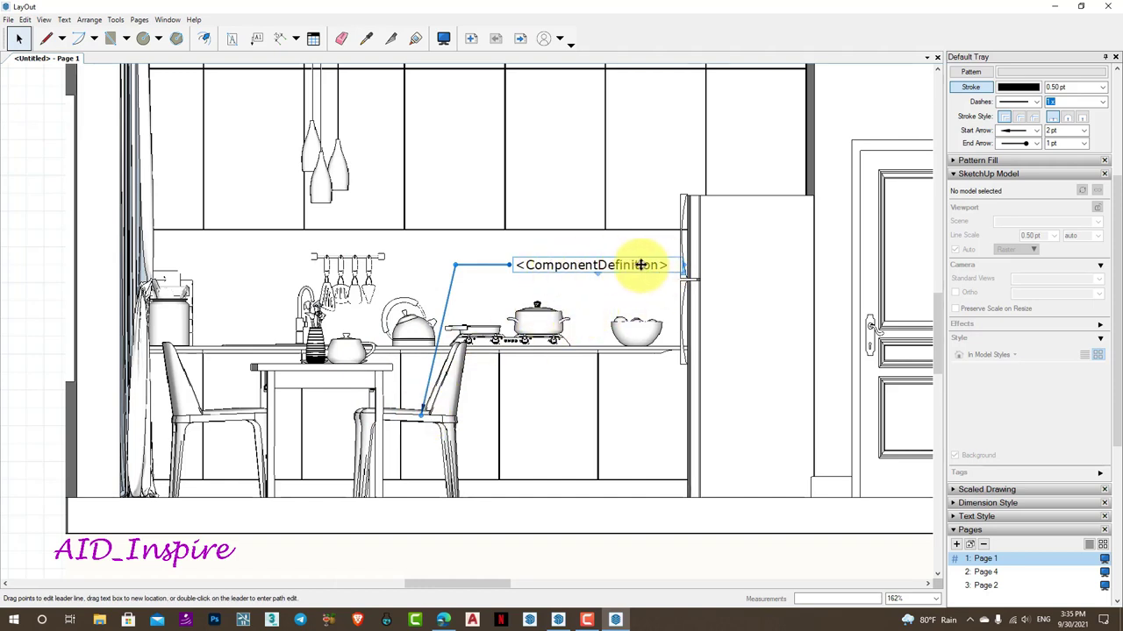
Replace the label text with the chair definition name, clearing out the stray typed letters
double_click(634, 265)
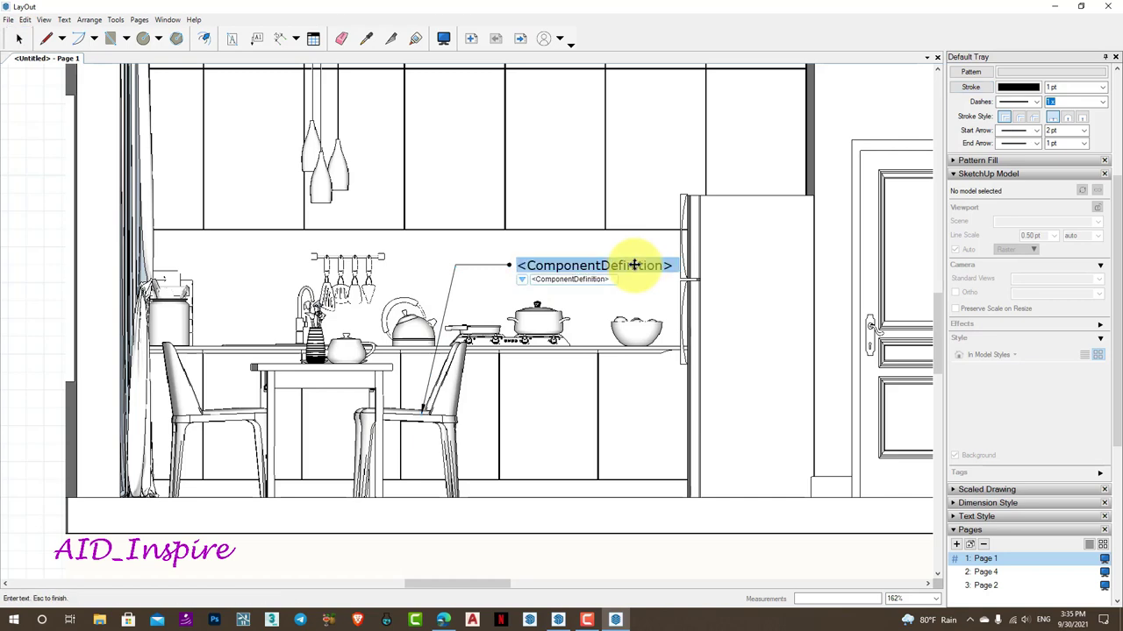
left_click_drag(521, 265, 674, 267)
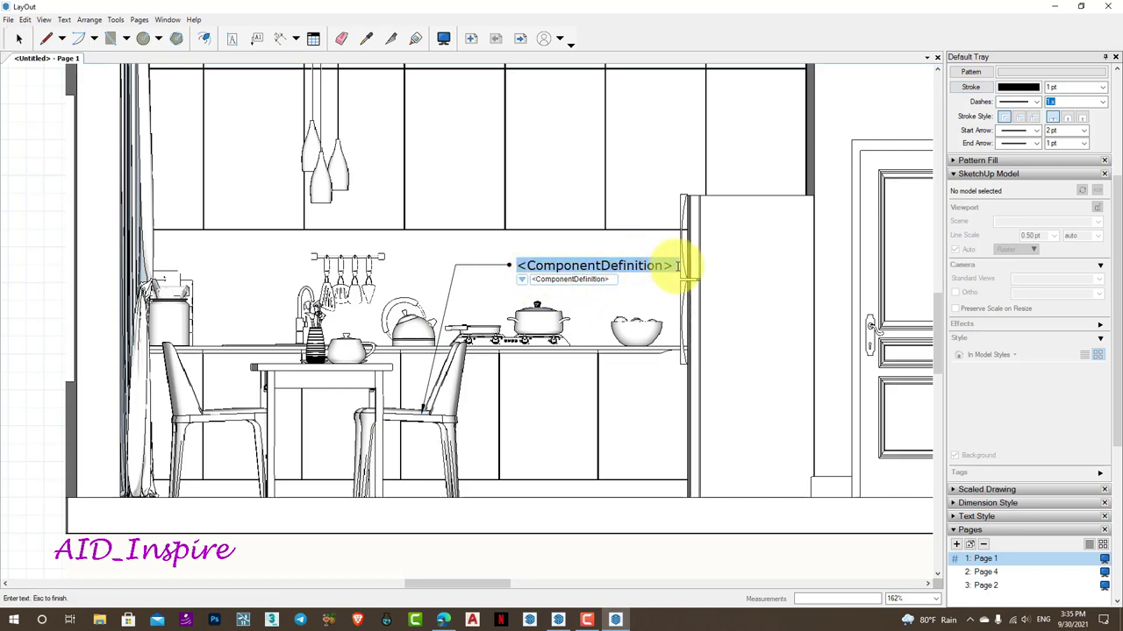
type("xc")
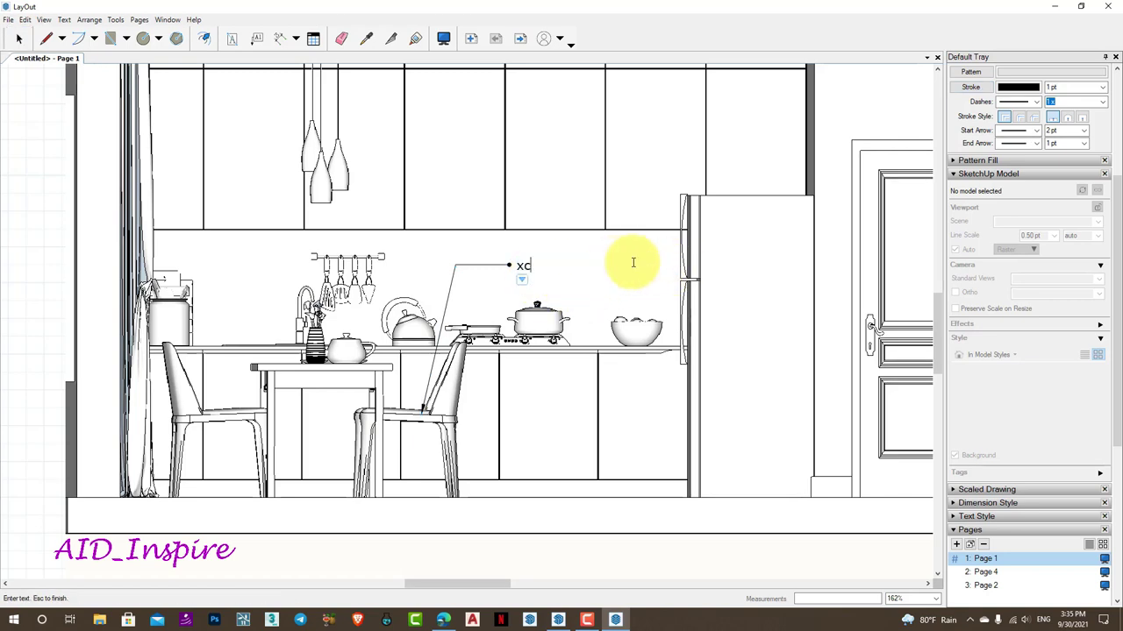
type("xcc")
left_click(522, 282)
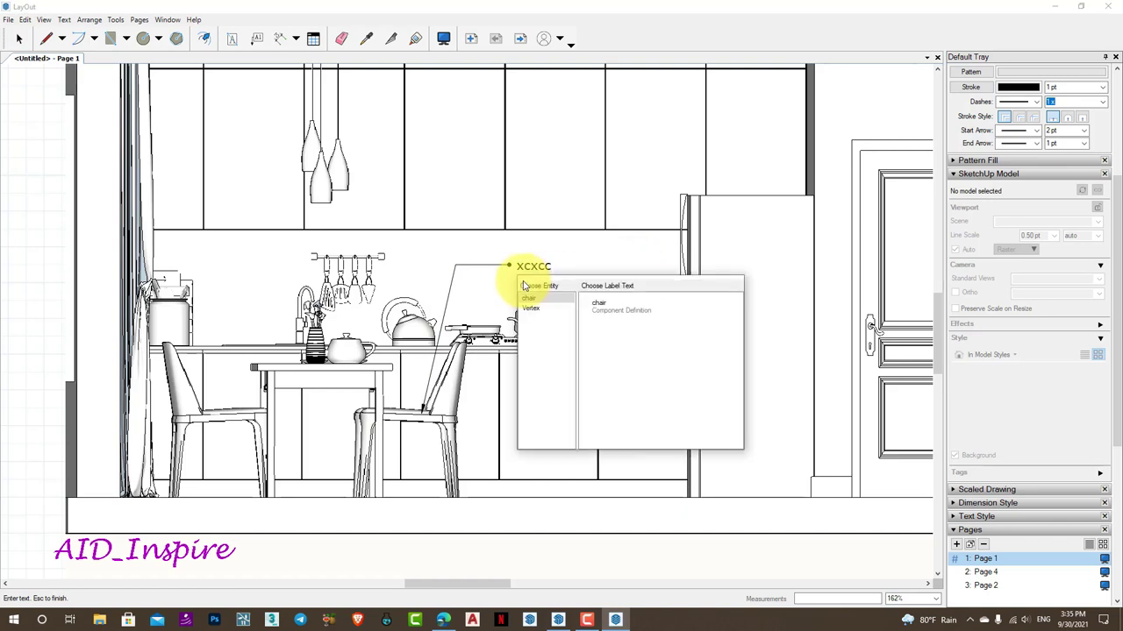
left_click(626, 311)
key("Escape")
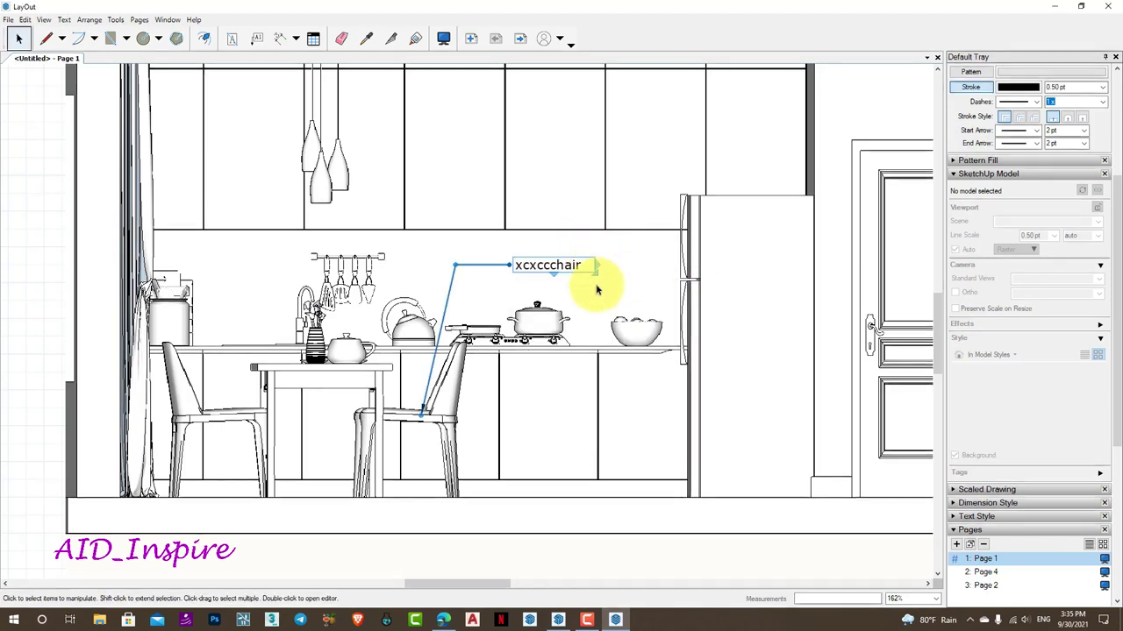
double_click(553, 265)
left_click(550, 265)
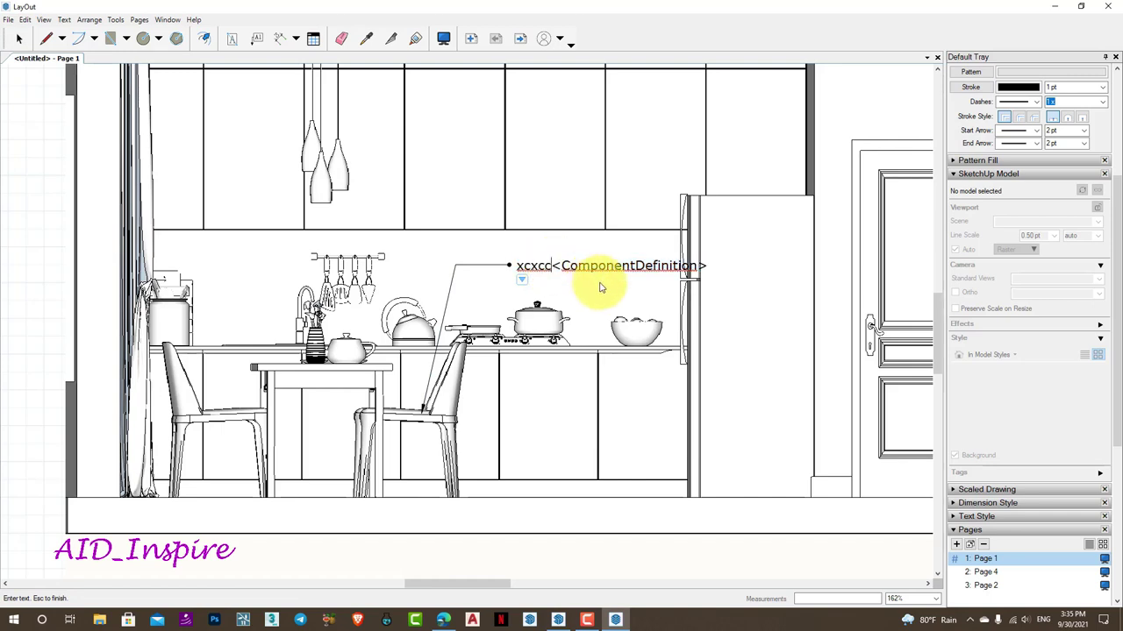
key("BackSpace")
key("BackSpace")
key("BackSpace")
key("BackSpace")
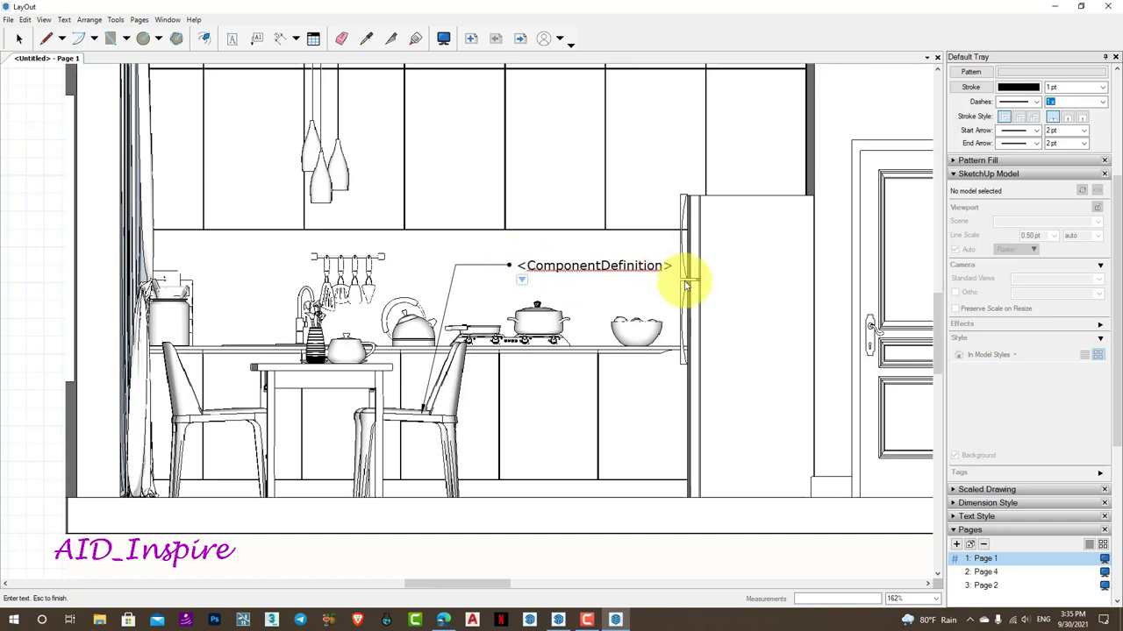
left_click(521, 279)
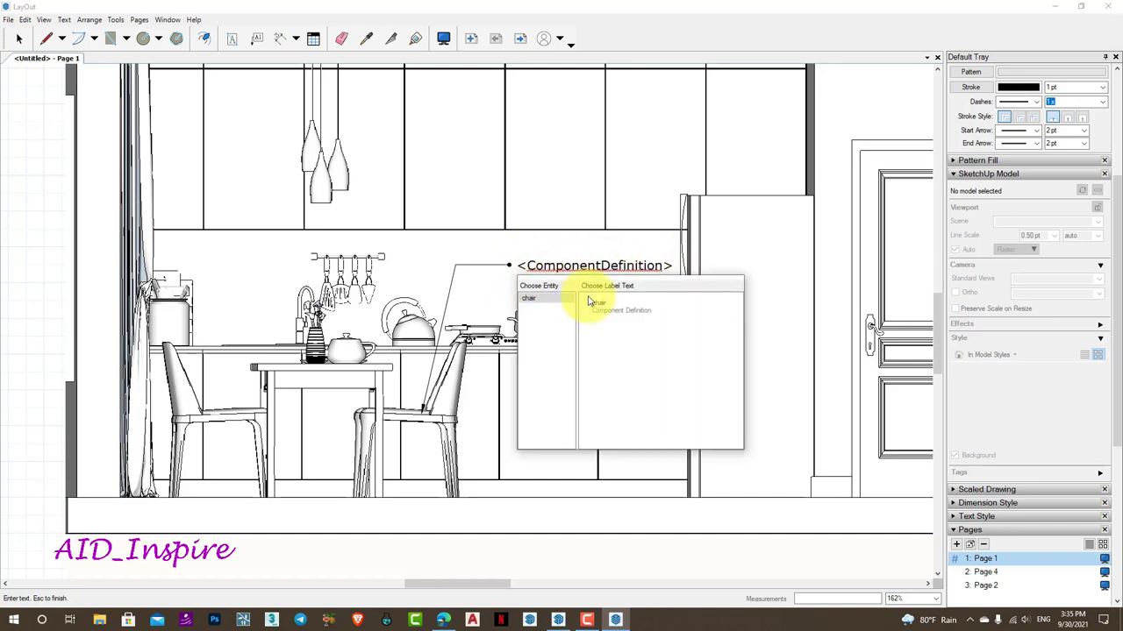
left_click(611, 247)
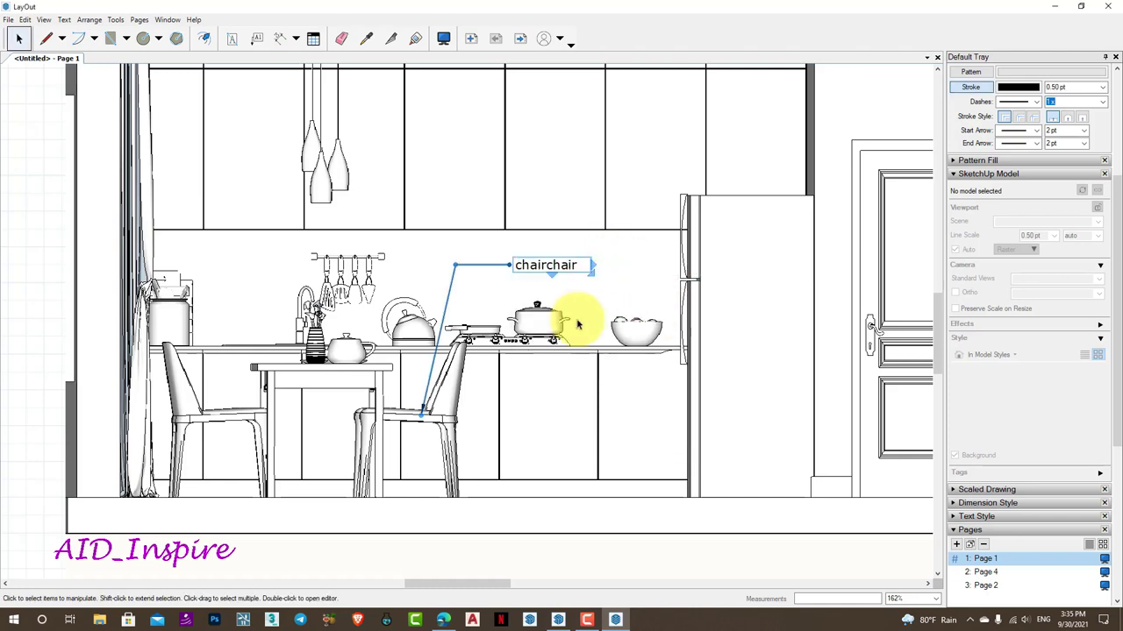
Delete the duplicate definition field so the label reads just 'chair'
left_click(570, 265)
double_click(572, 265)
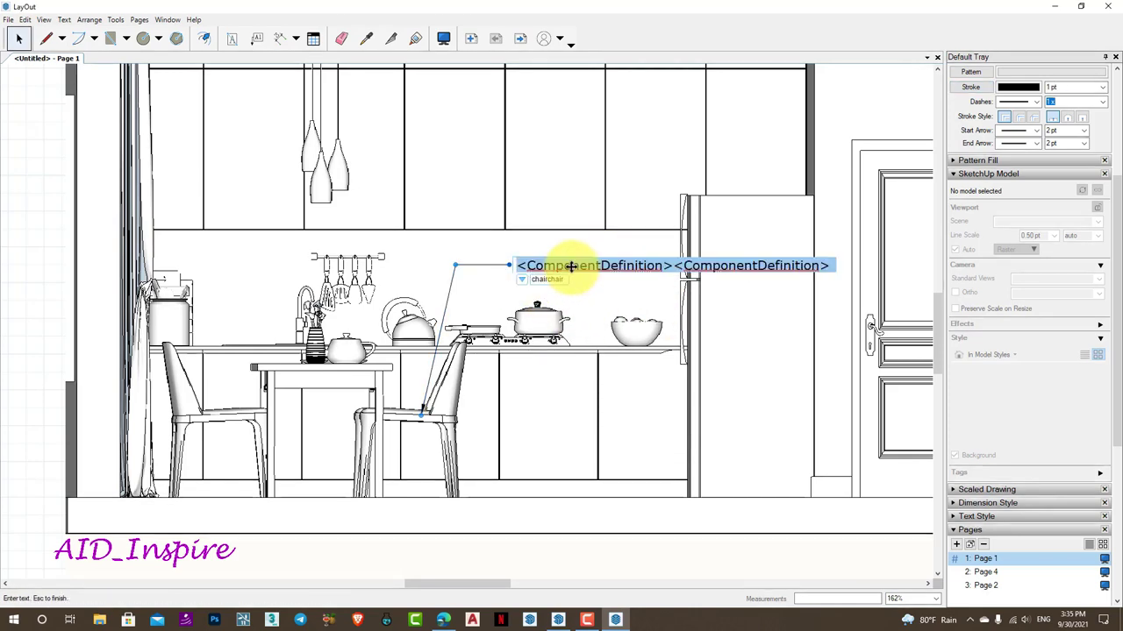
left_click(673, 267)
left_click_drag(673, 267, 847, 278)
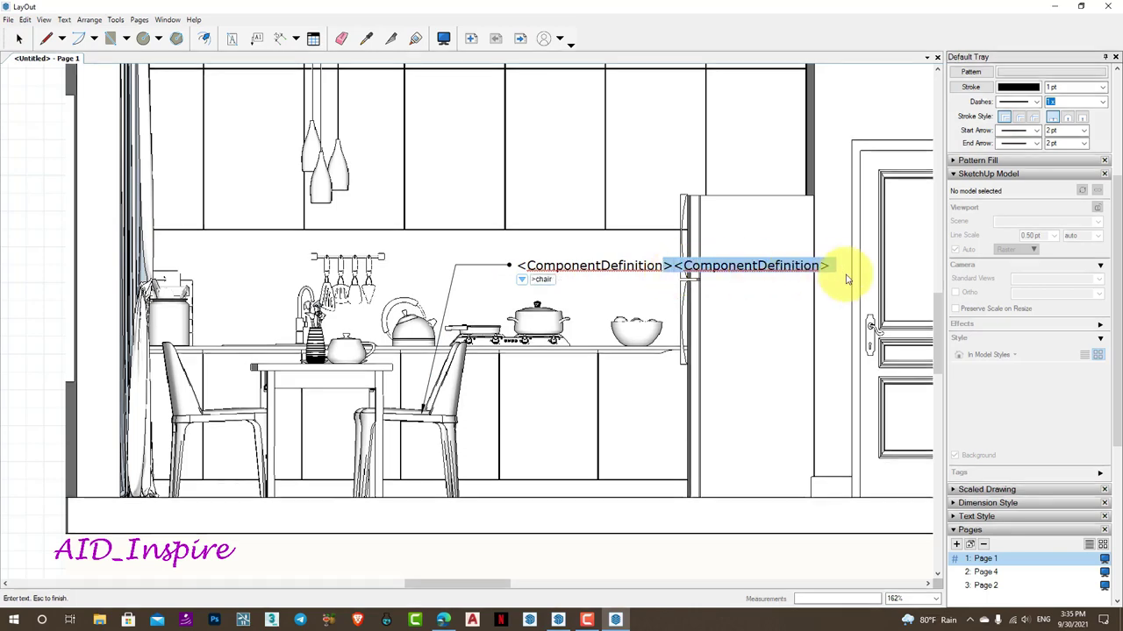
left_click(675, 267)
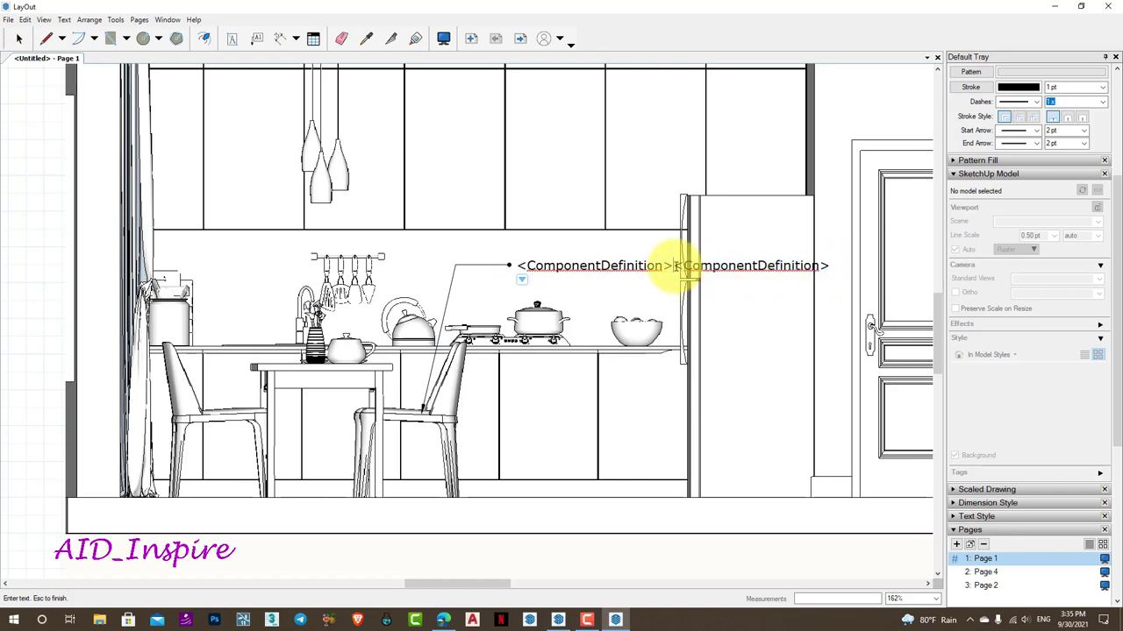
key("Delete")
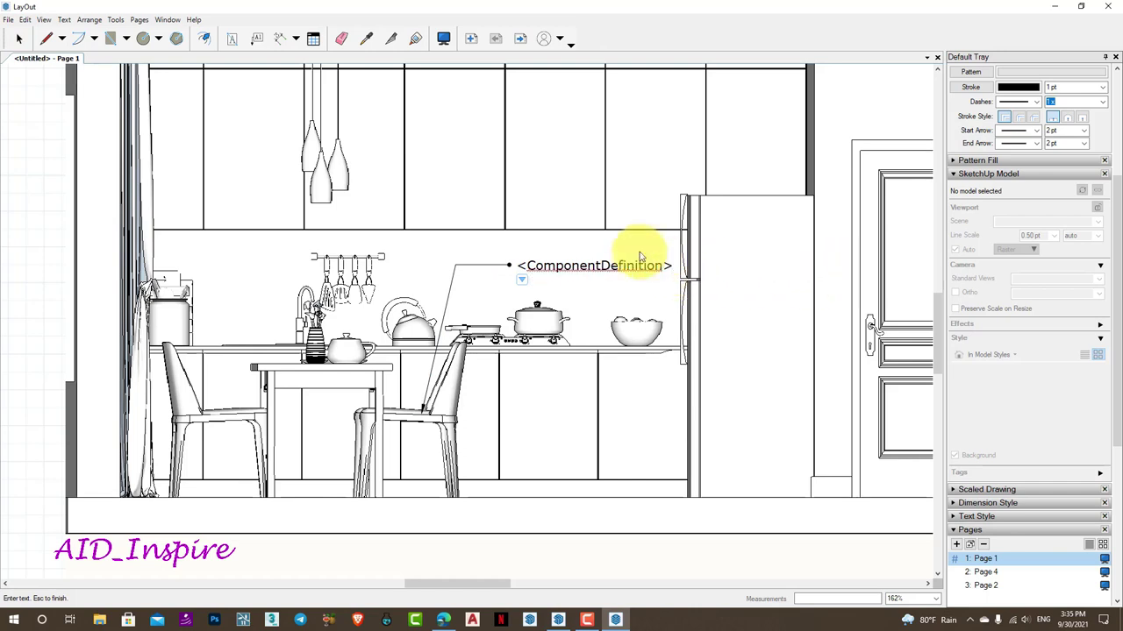
key("Escape")
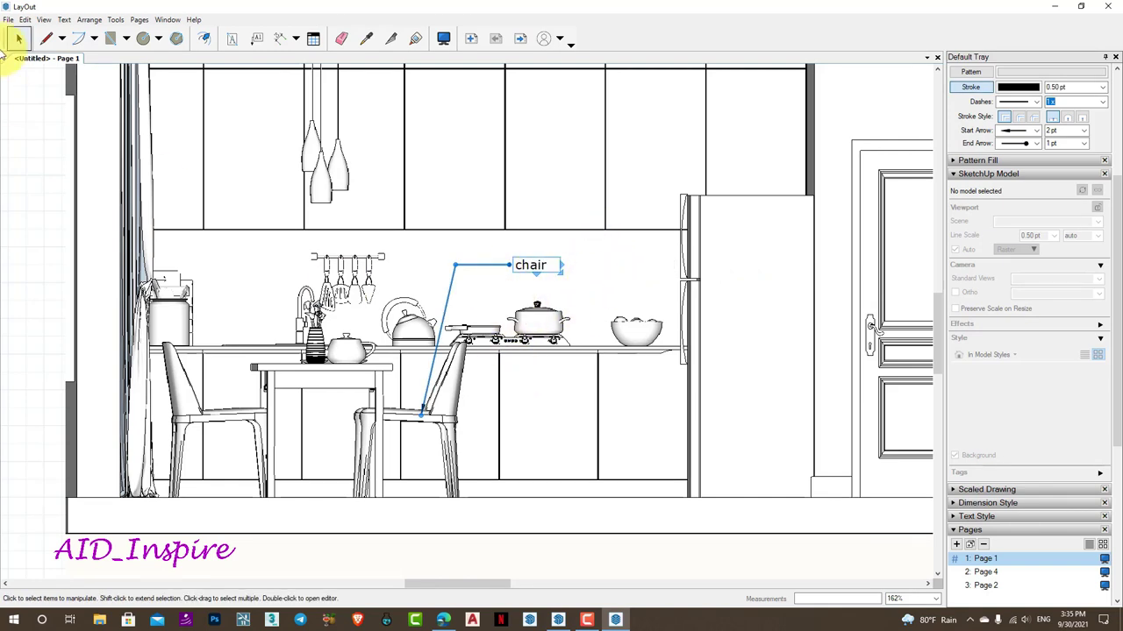
Add a second leader label reading 'table', anchored on the table top with text placed to the left
left_click(18, 42)
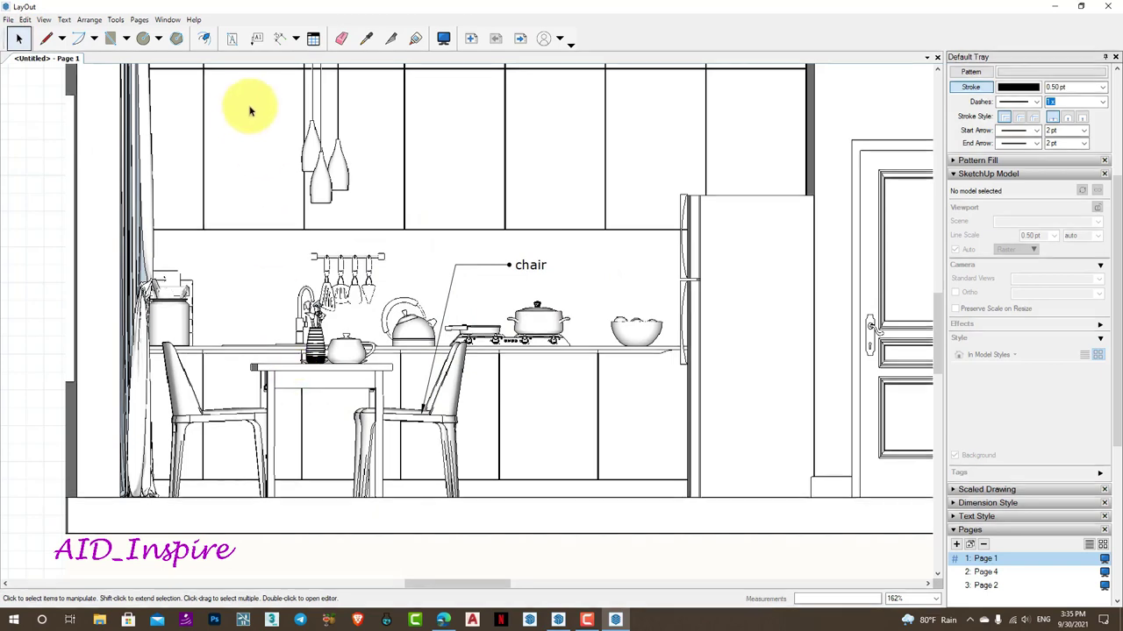
left_click(257, 38)
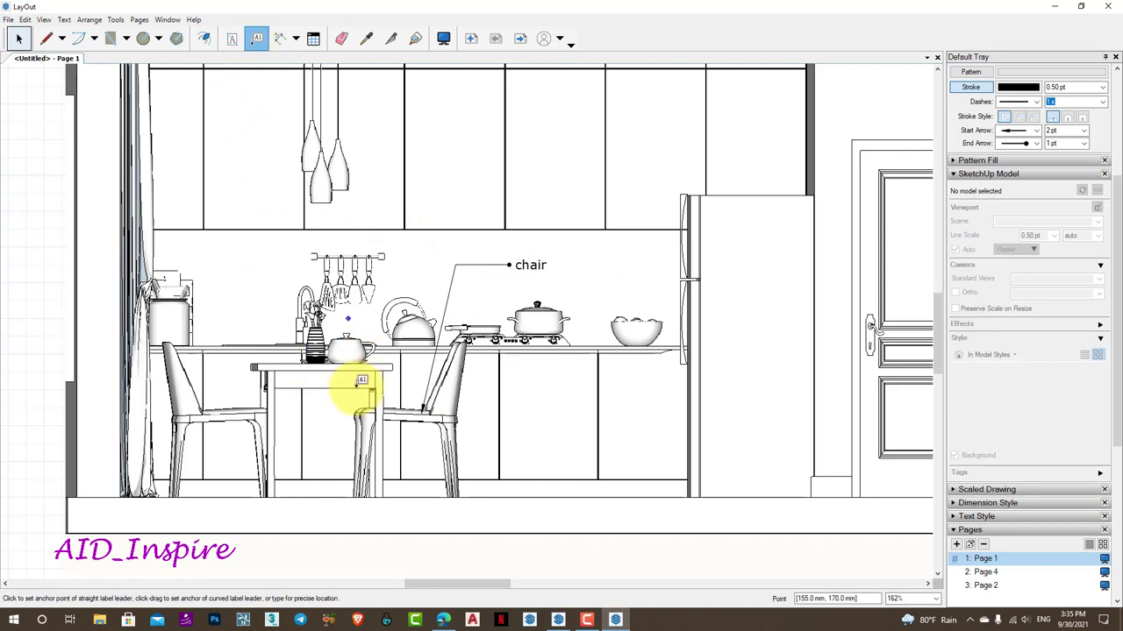
left_click(294, 366)
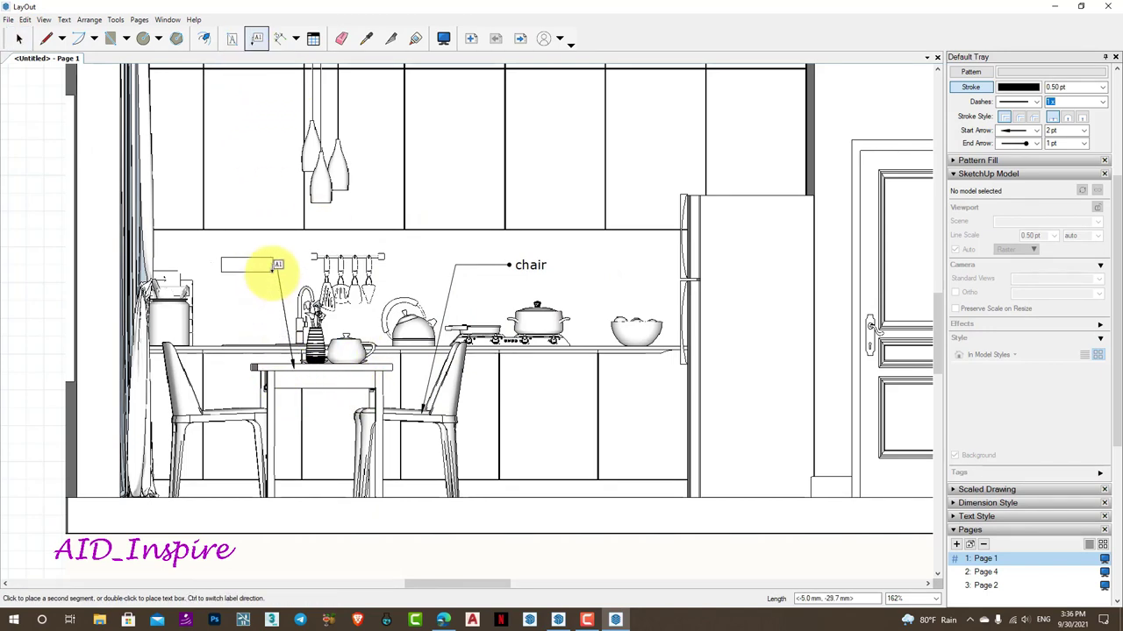
left_click(233, 265)
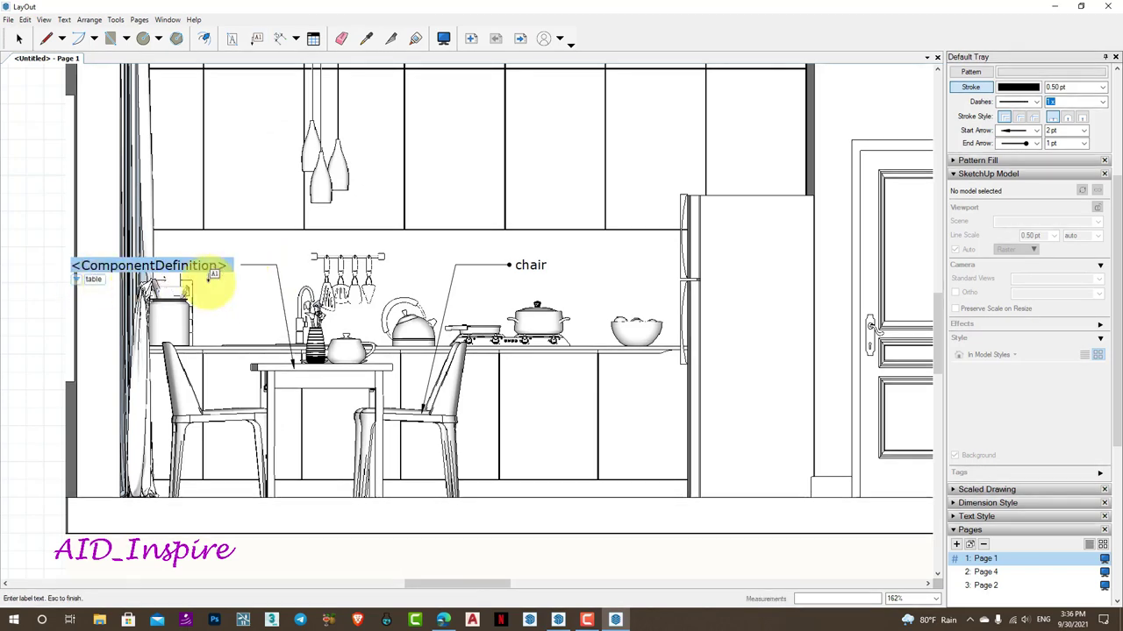
type("table")
key("Escape")
left_click(18, 38)
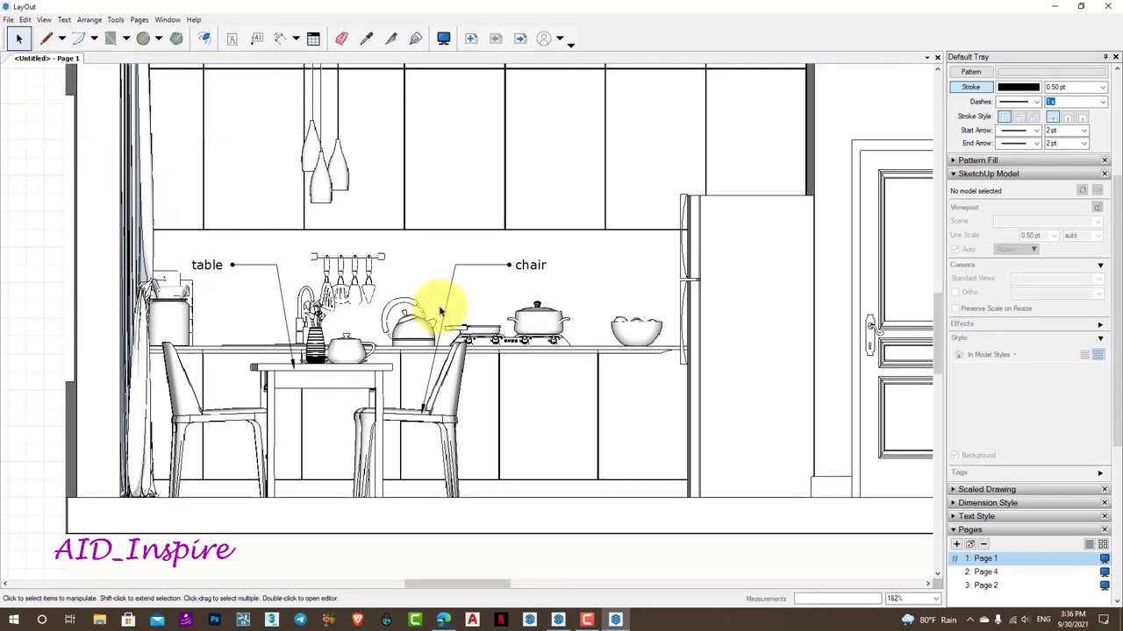
scroll(438, 306, "down", 2)
Bring up the toolbar's dimension type choices to find the Linear dimension tool
scroll(446, 363, "down", 2)
scroll(489, 356, "up", 1)
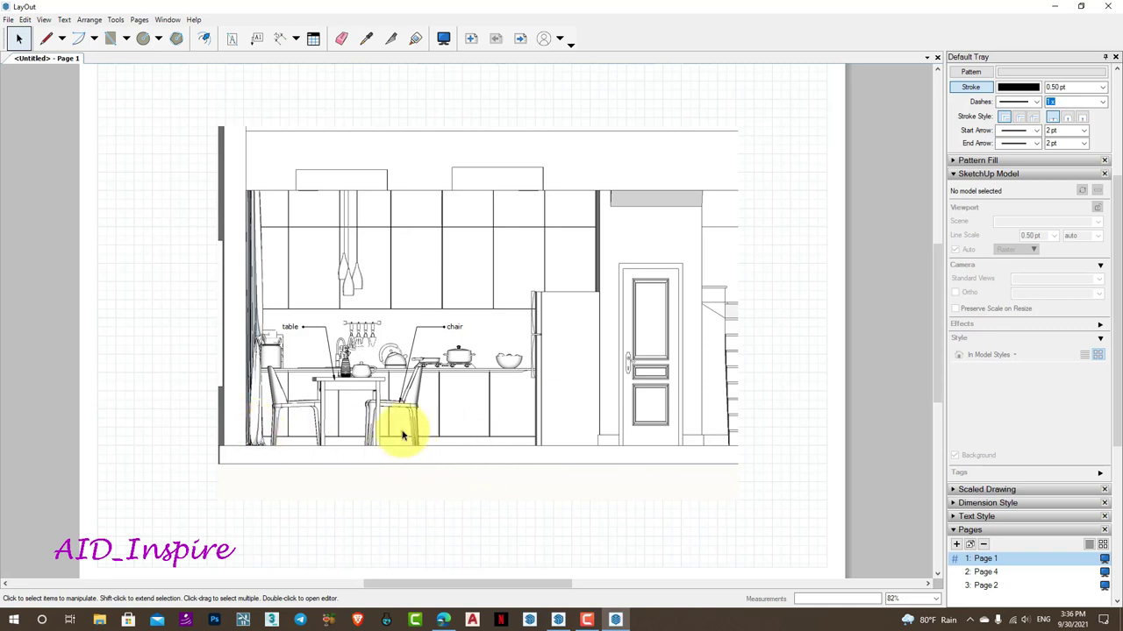
left_click(297, 38)
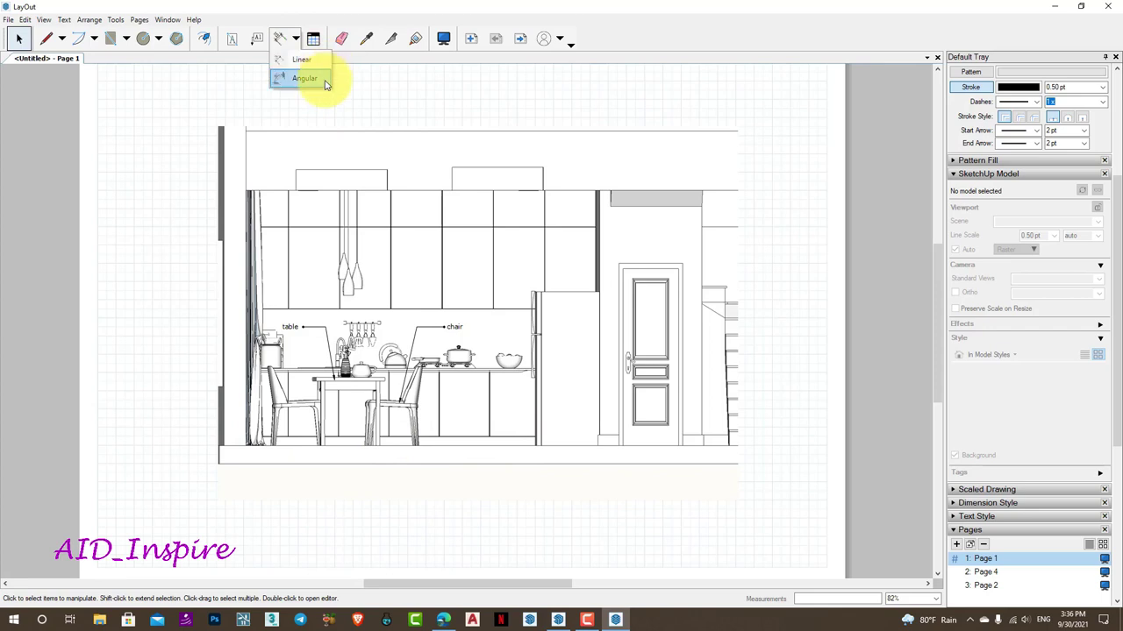
left_click(296, 38)
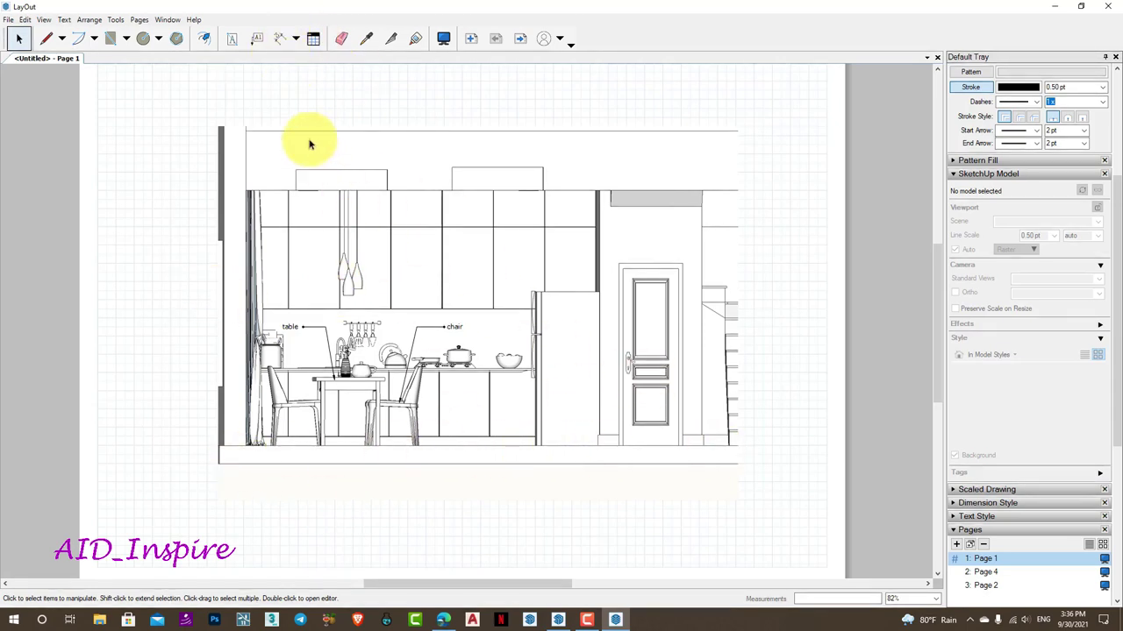
Draw the 0.24 m and 3.86 m linear dimensions below the floor line
left_click(278, 42)
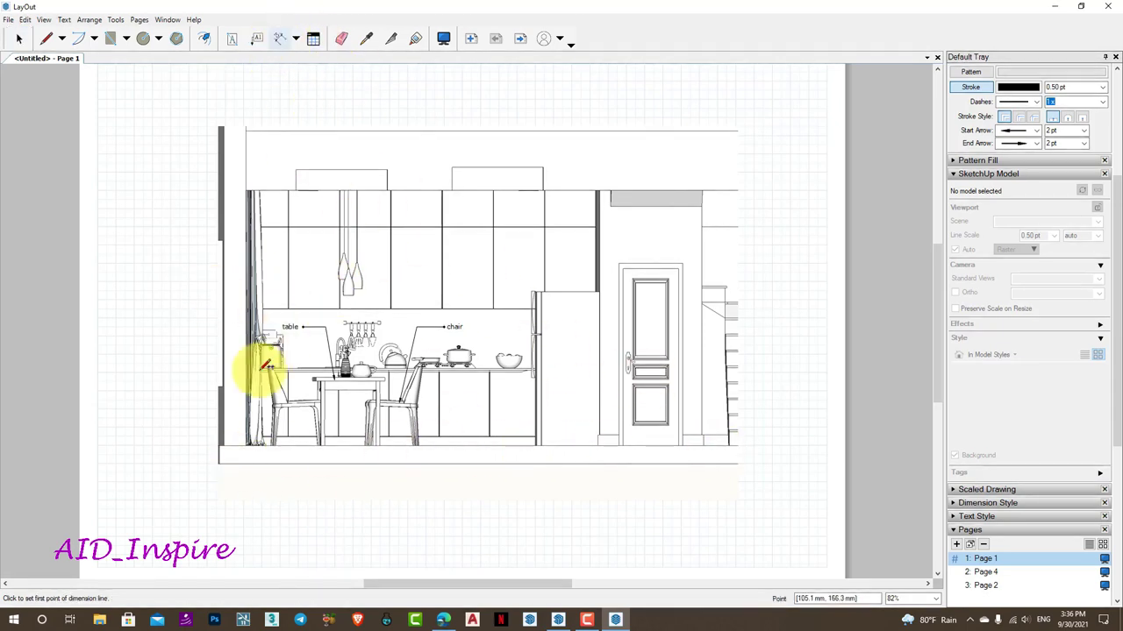
scroll(243, 453, "up", 1)
scroll(236, 452, "up", 5)
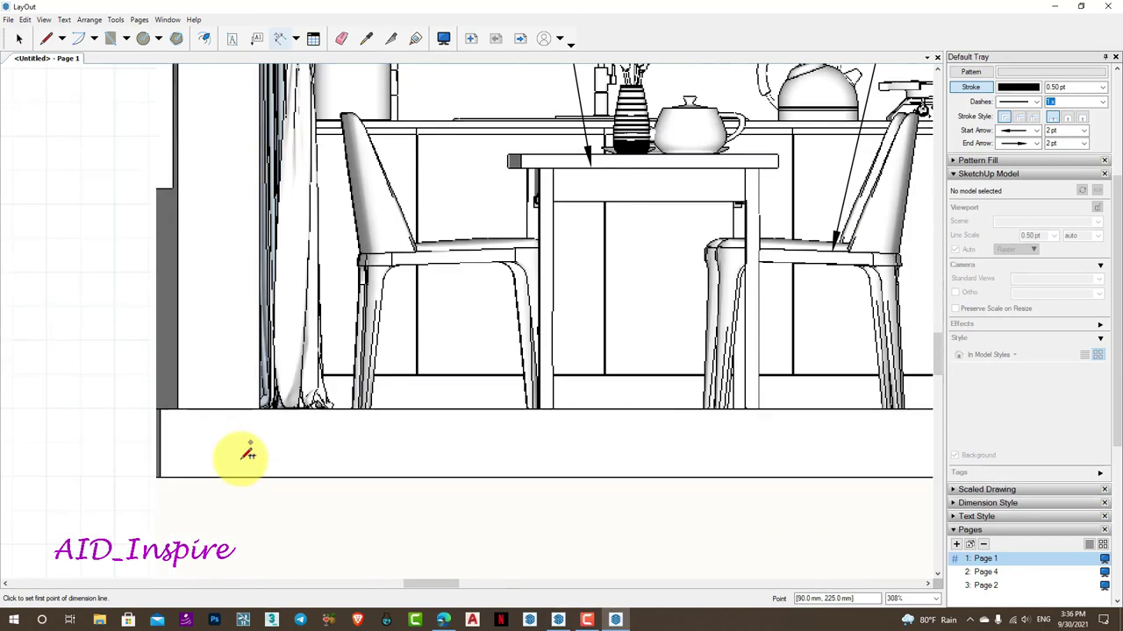
left_click(181, 408)
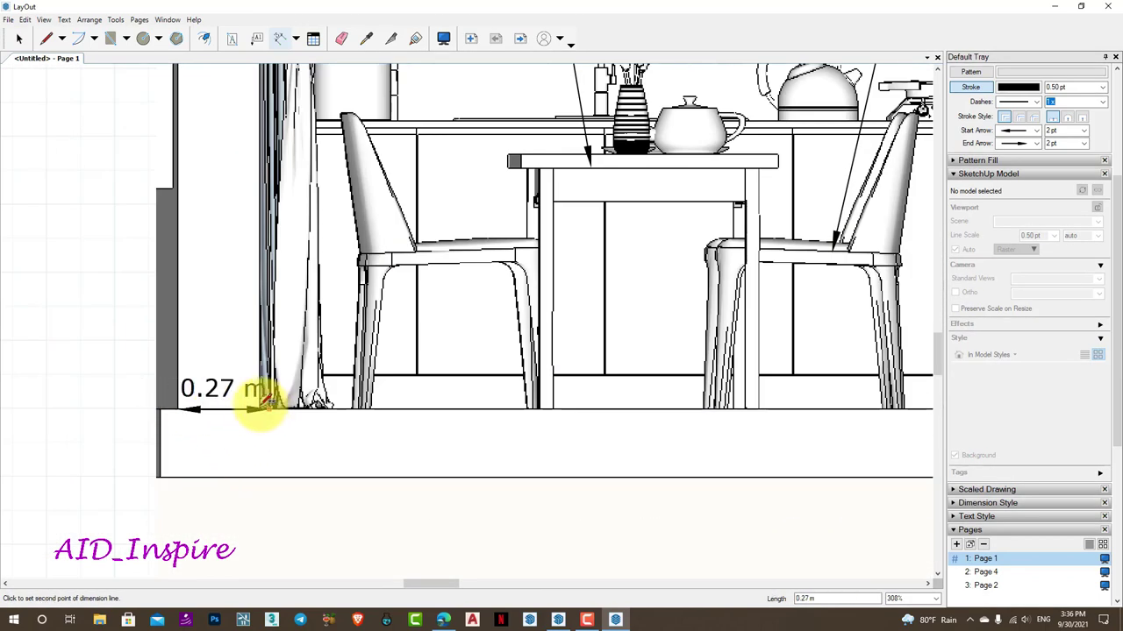
scroll(260, 405, "down", 3)
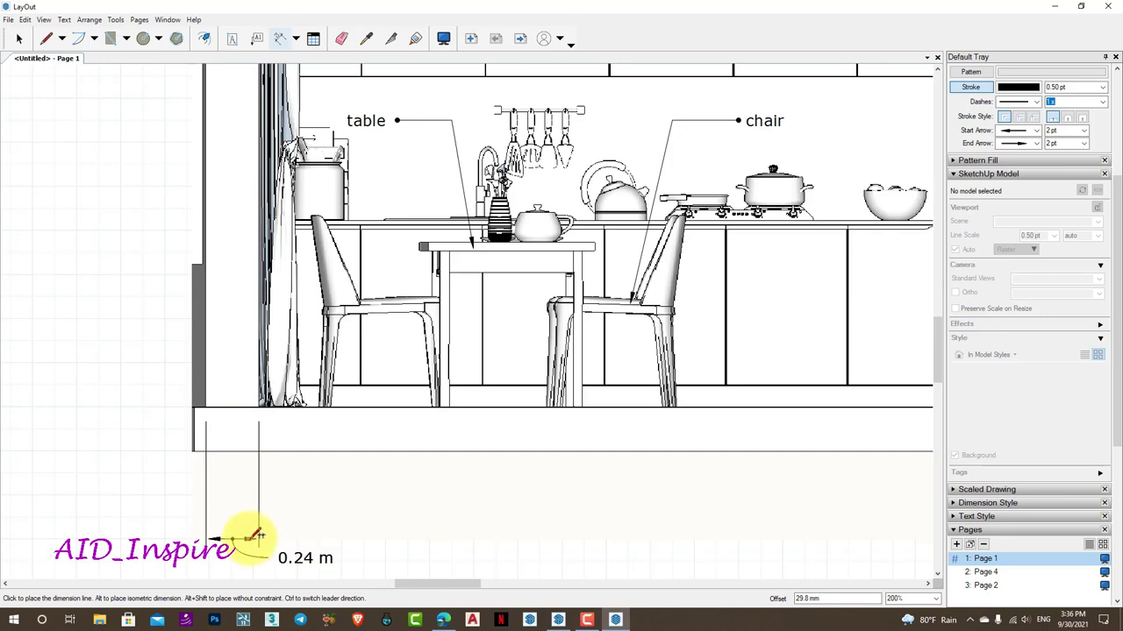
left_click(254, 537)
scroll(230, 321, "down", 3)
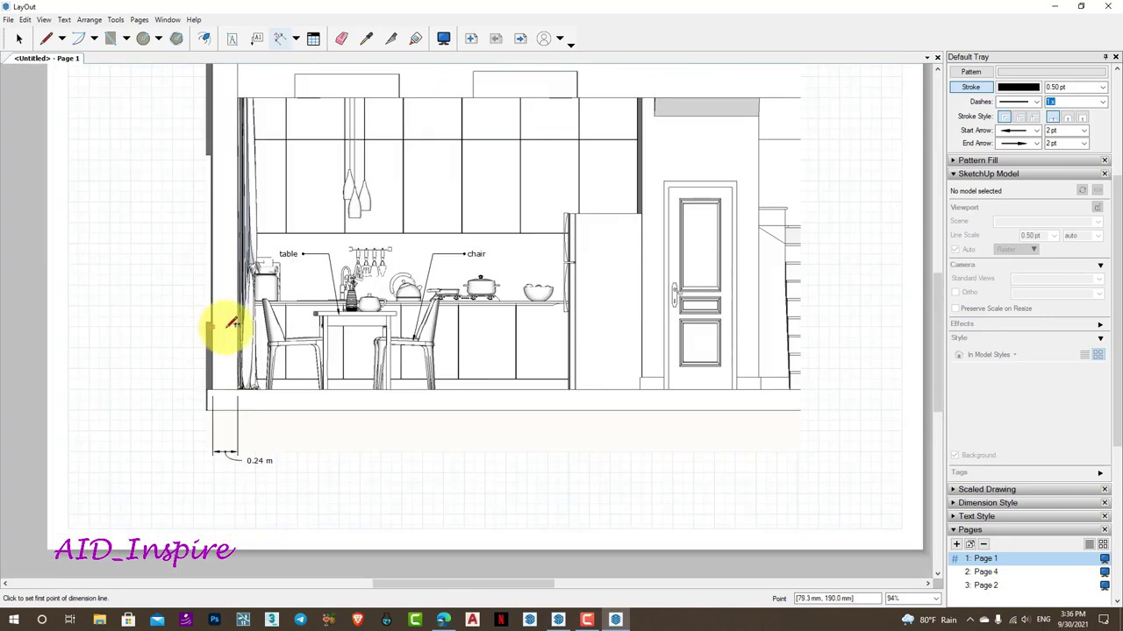
scroll(526, 464, "up", 2)
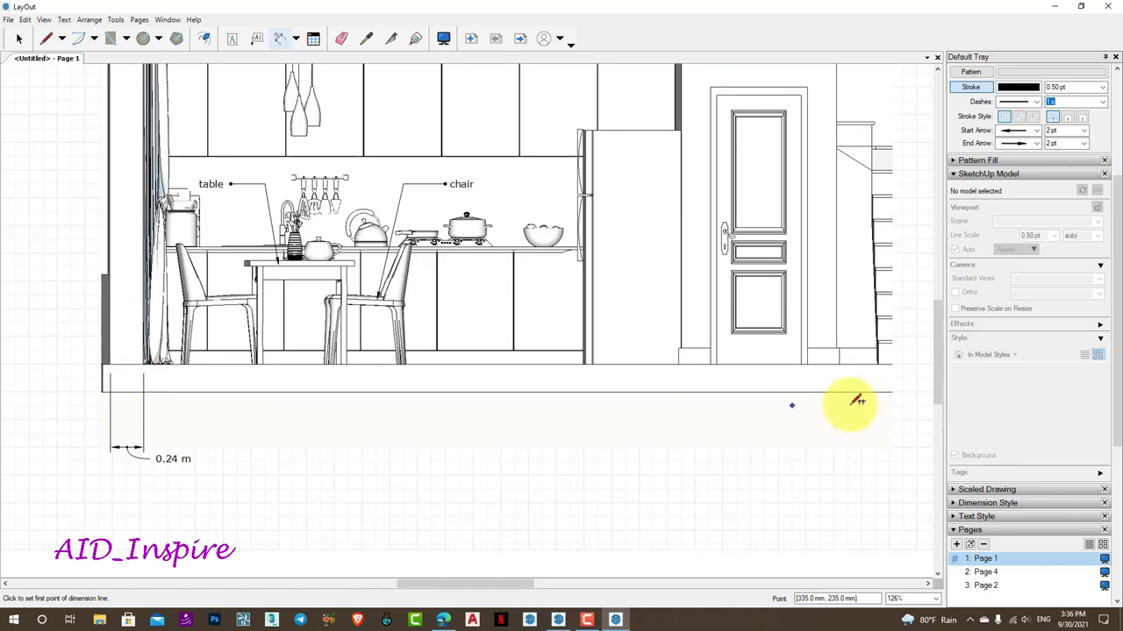
scroll(265, 427, "down", 2)
scroll(409, 429, "up", 1)
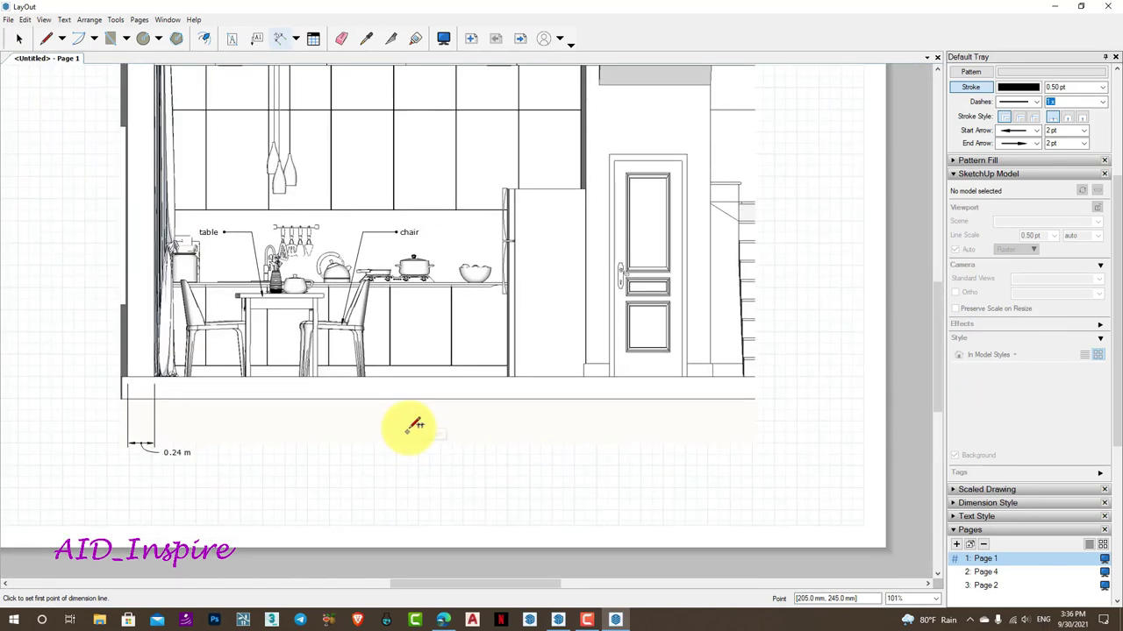
scroll(498, 375, "up", 1)
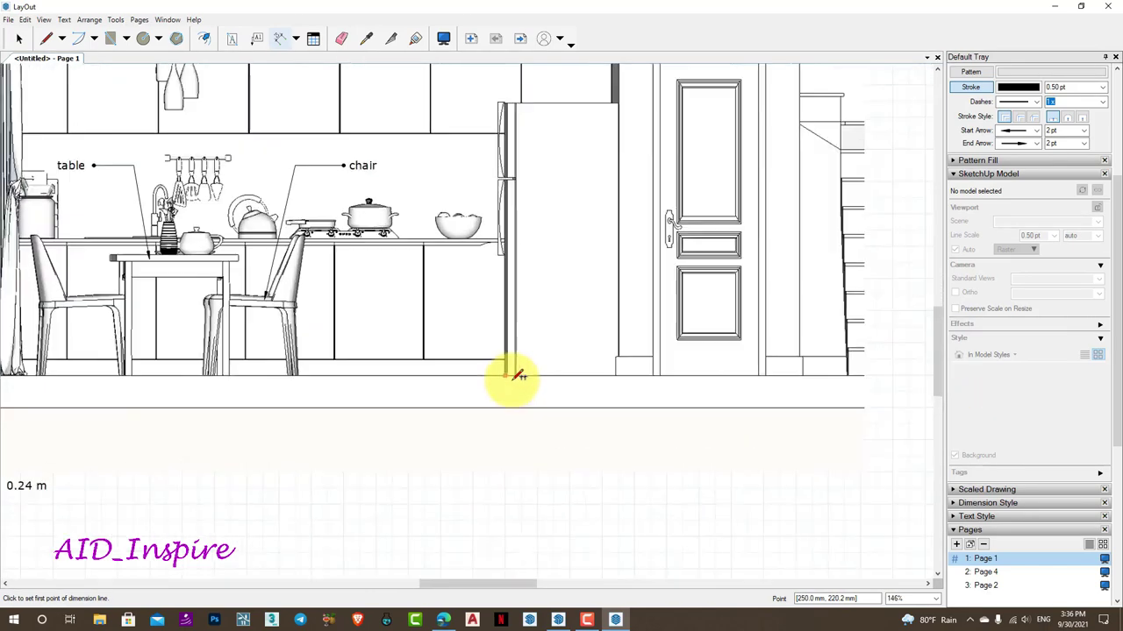
scroll(514, 377, "up", 1)
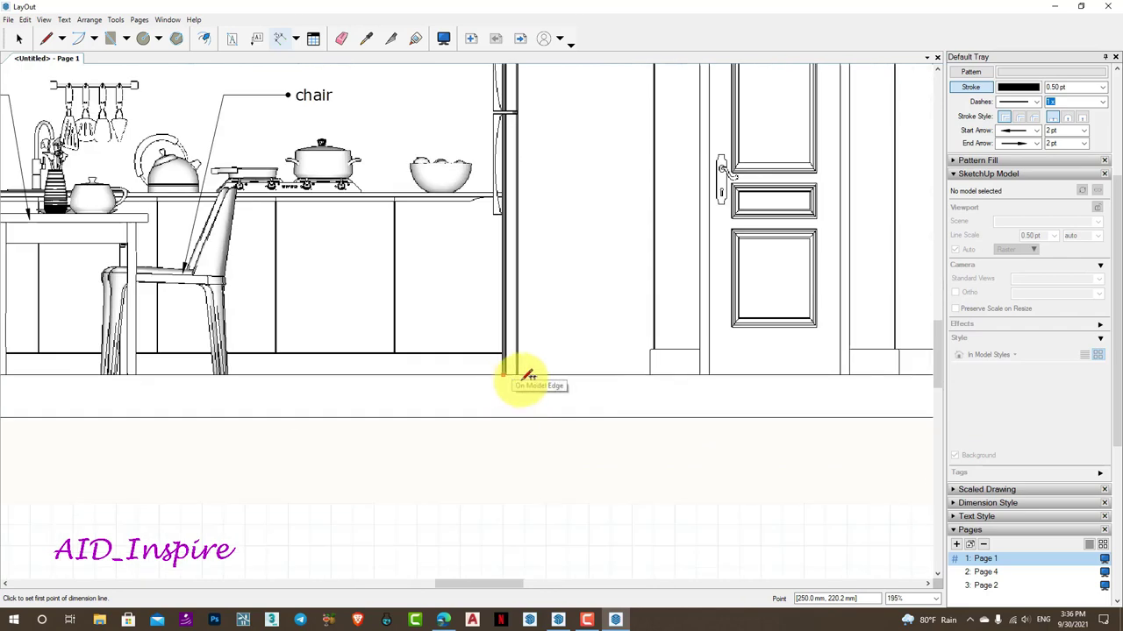
left_click(656, 371)
Continue the chain with 0.23 m, 0.70 m and 0.23 m dimensions around the door
scroll(636, 386, "down", 2)
scroll(635, 389, "down", 1)
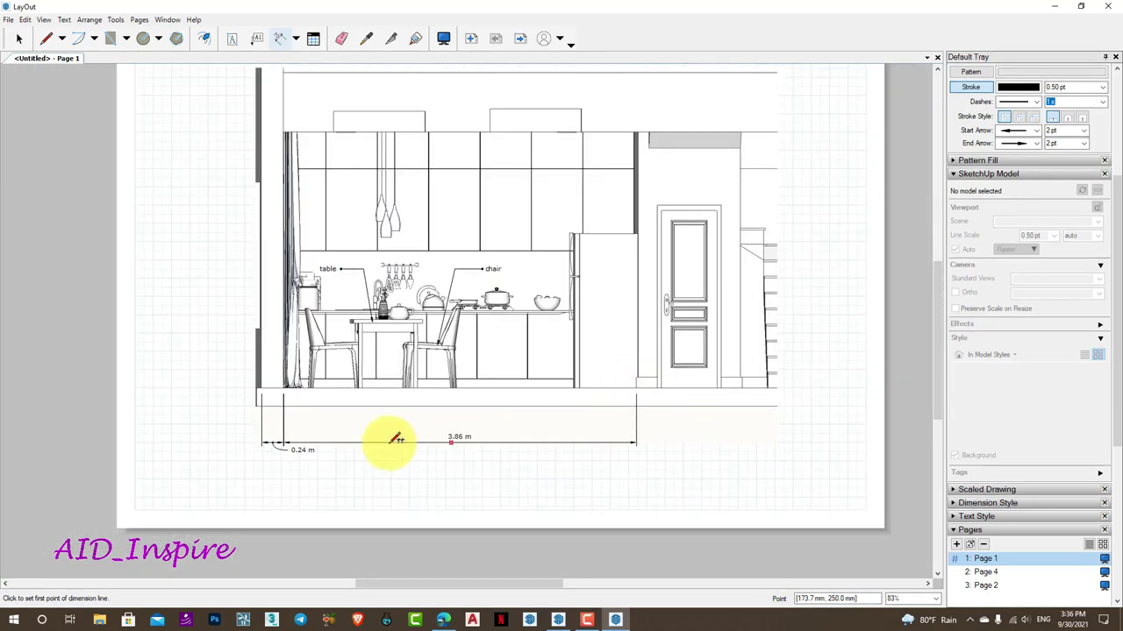
scroll(283, 451, "up", 1)
scroll(500, 430, "down", 1)
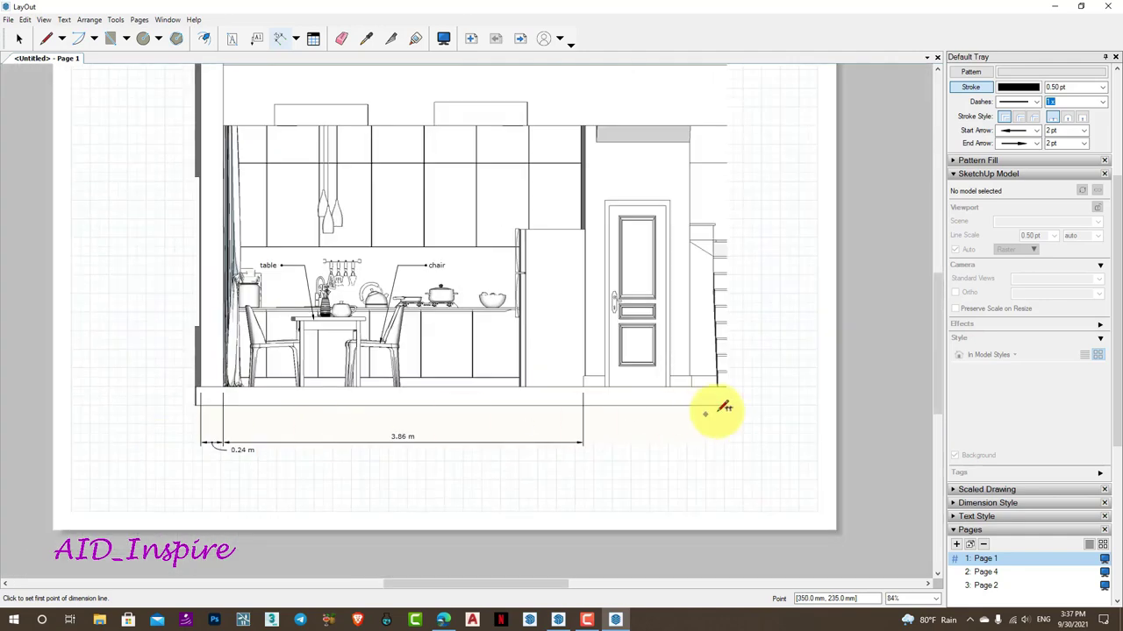
scroll(726, 401, "up", 2)
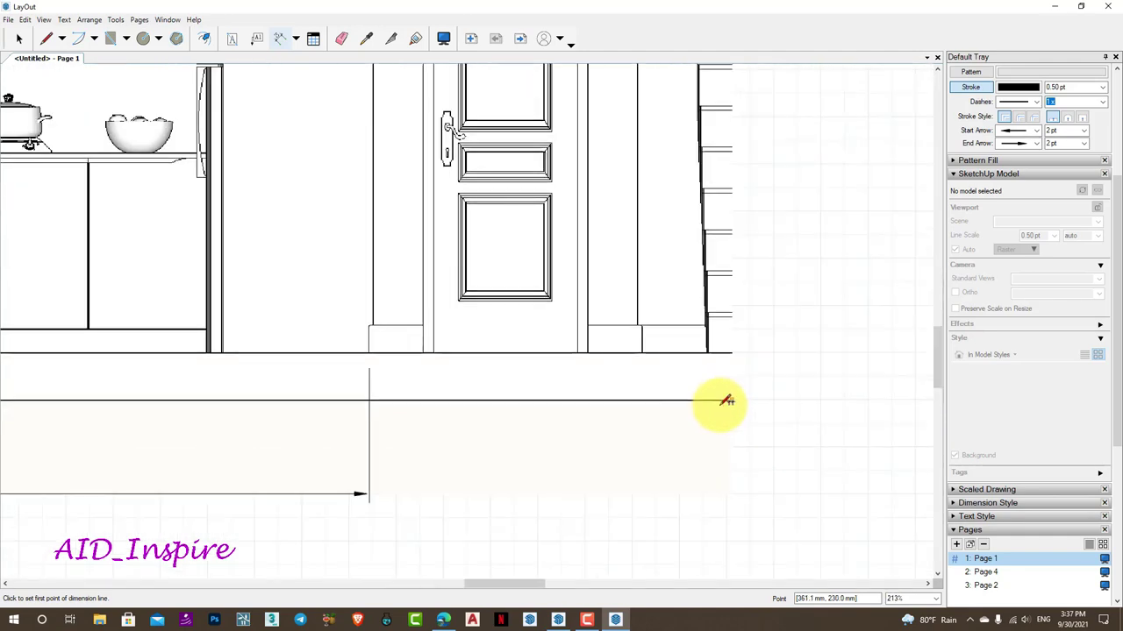
left_click(423, 349)
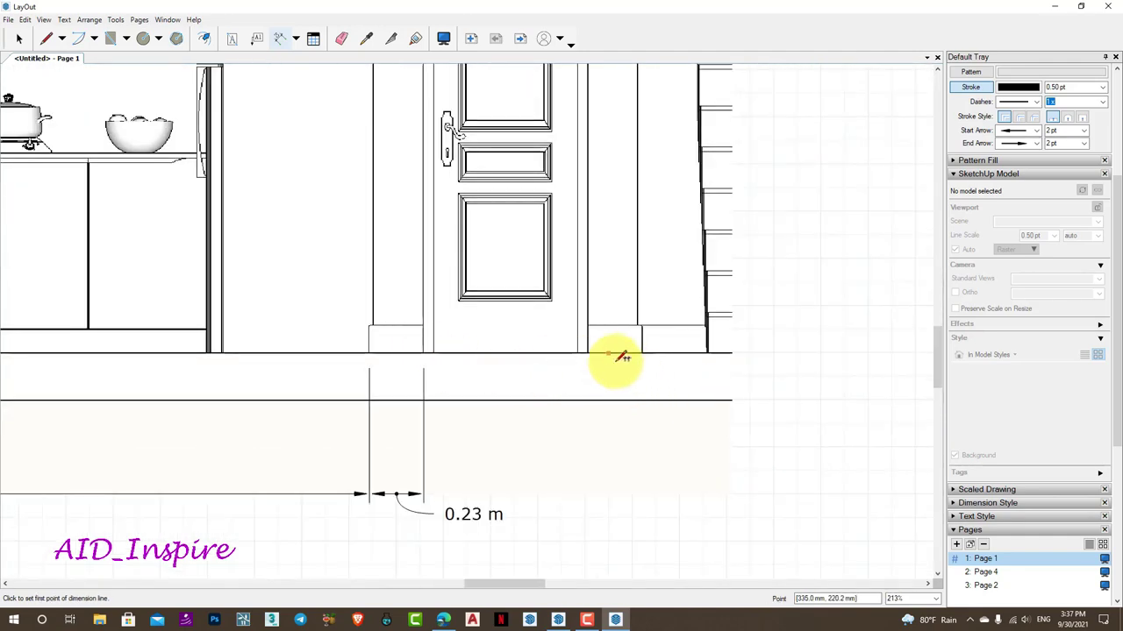
left_click(587, 351)
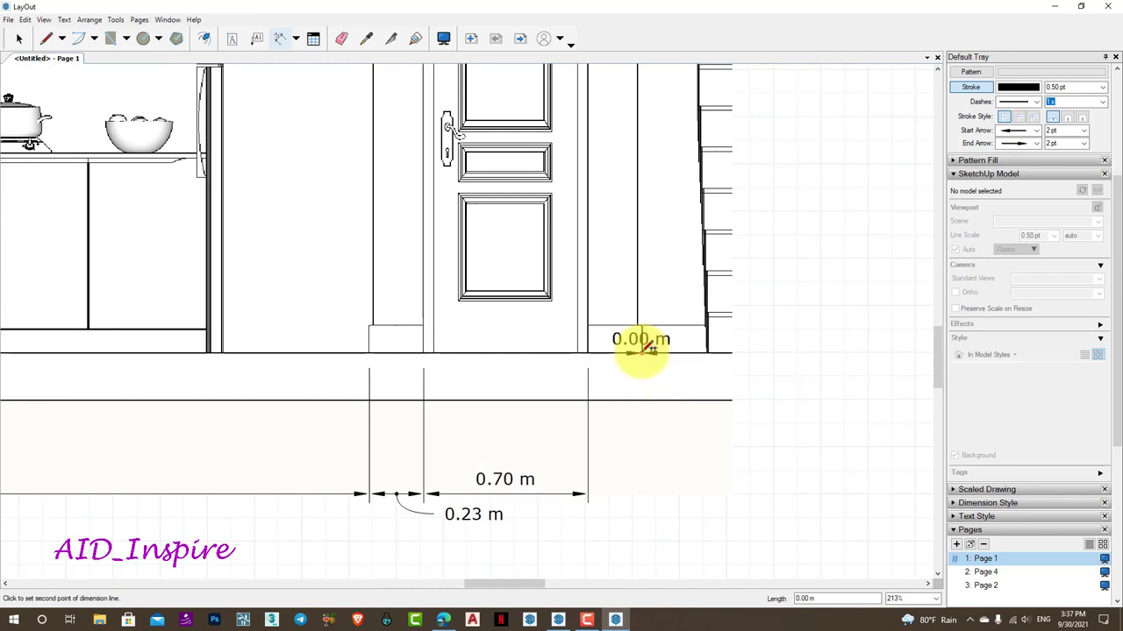
left_click(641, 352)
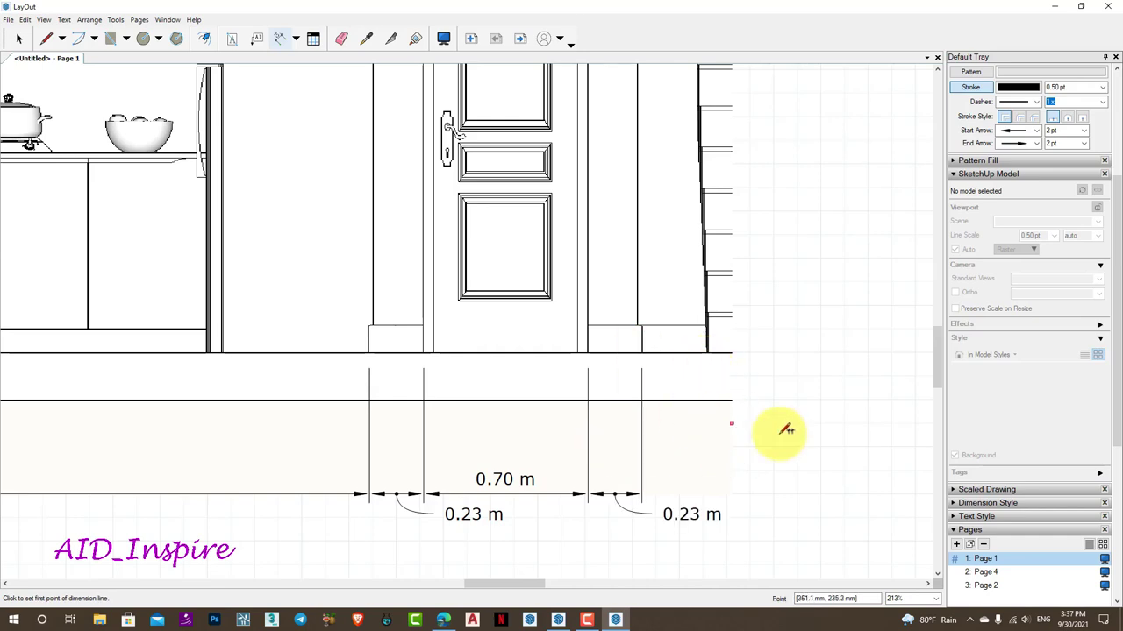
scroll(783, 430, "down", 3)
scroll(862, 436, "down", 2)
scroll(862, 441, "up", 2)
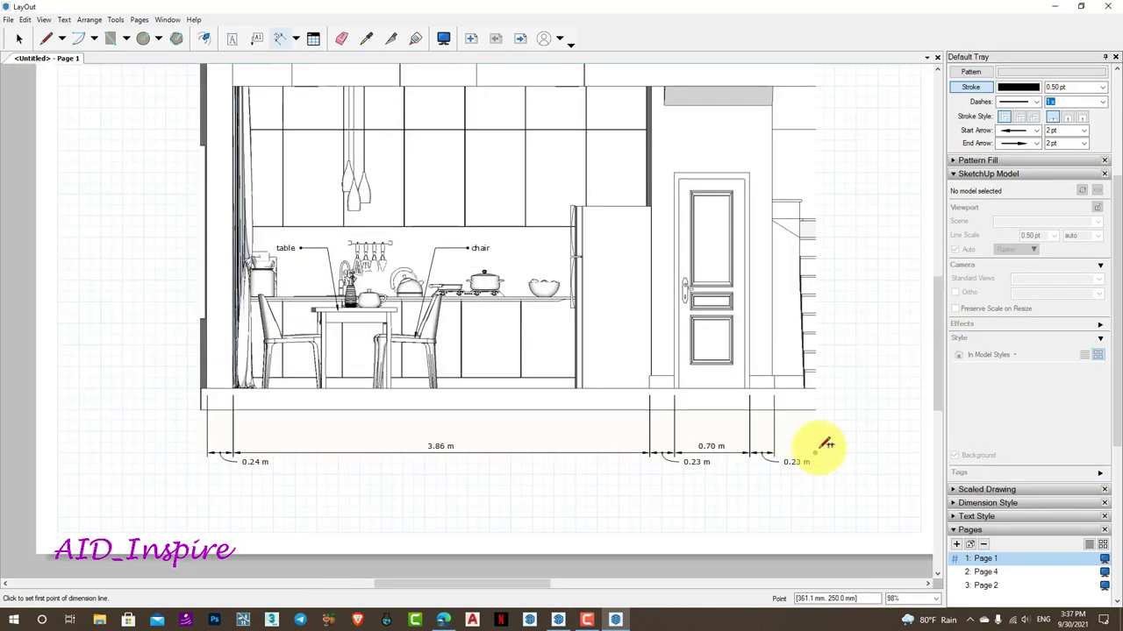
left_click(20, 41)
Select only the floor dimensions and give their lines a dashed pattern
left_click(19, 40)
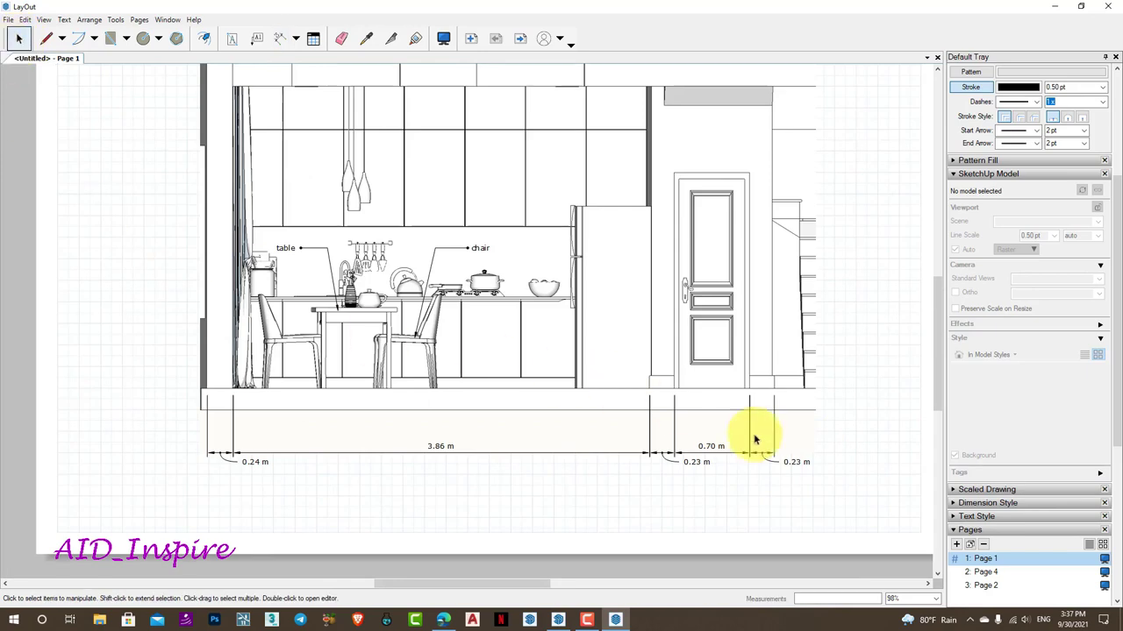
mouse_move(860, 526)
left_mouse_down()
mouse_move(255, 430)
mouse_move(176, 443)
left_mouse_up()
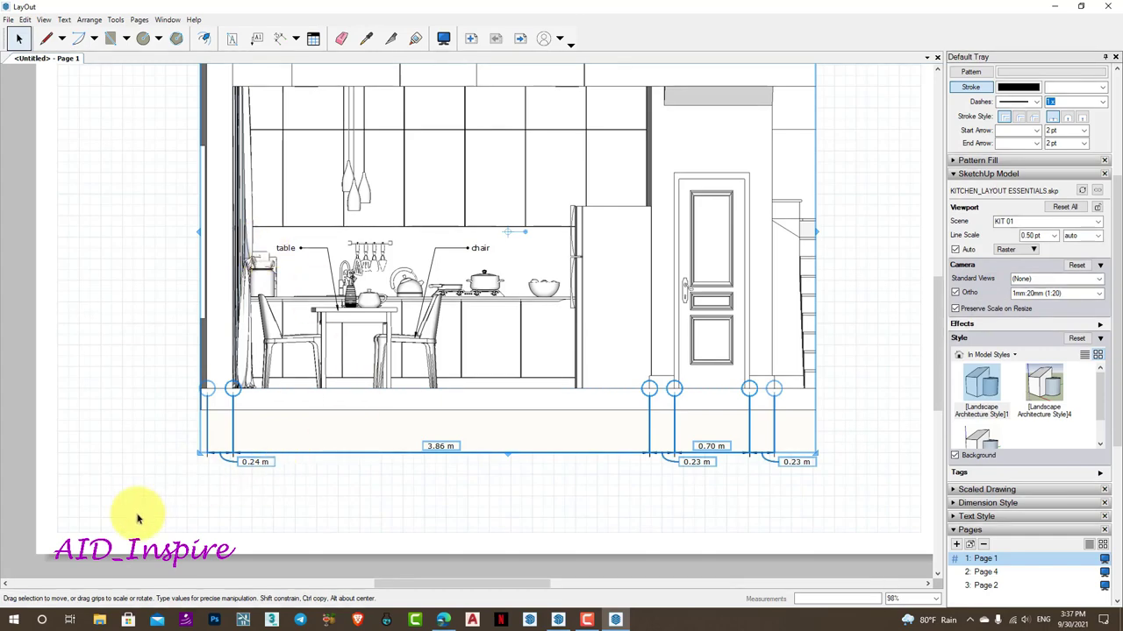
left_click_drag(138, 518, 871, 377)
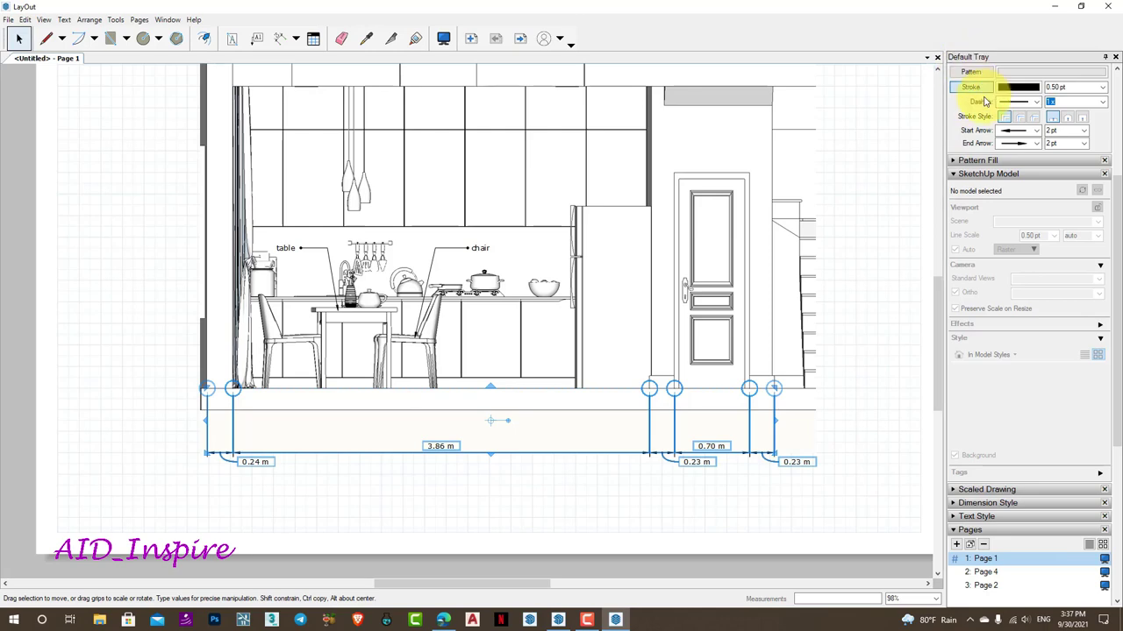
scroll(989, 95, "up", 3)
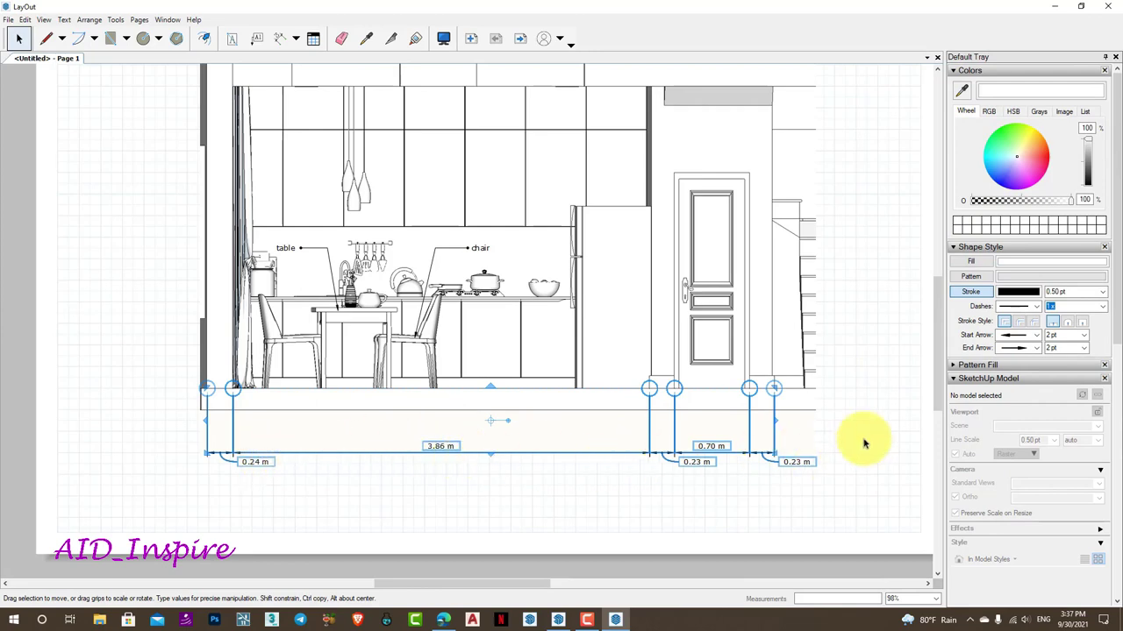
left_click(1037, 309)
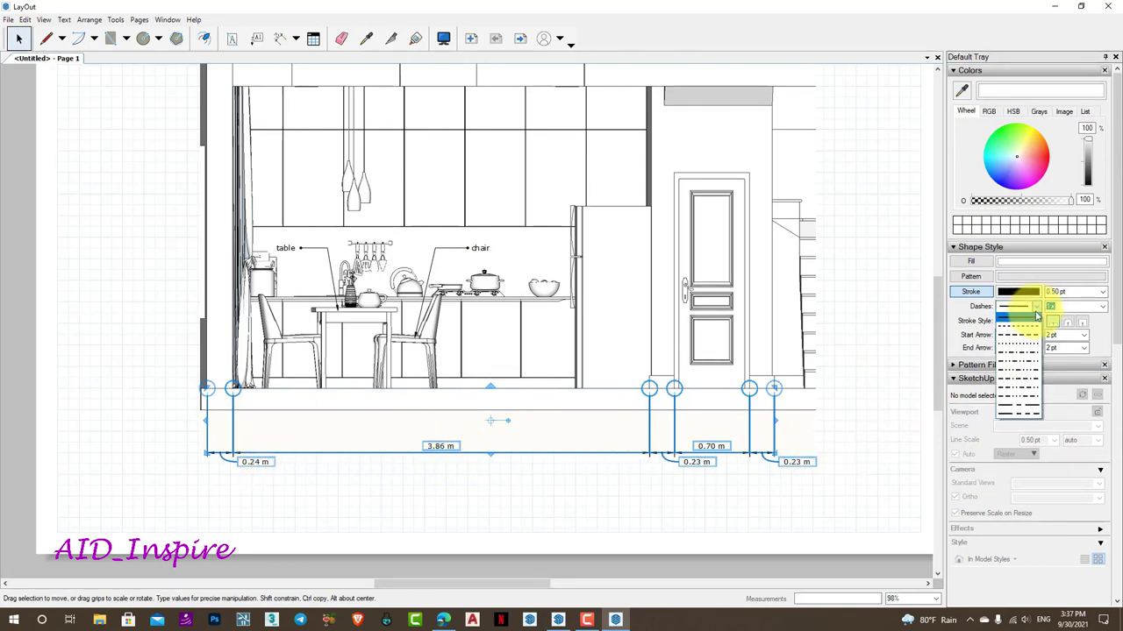
left_click(1016, 331)
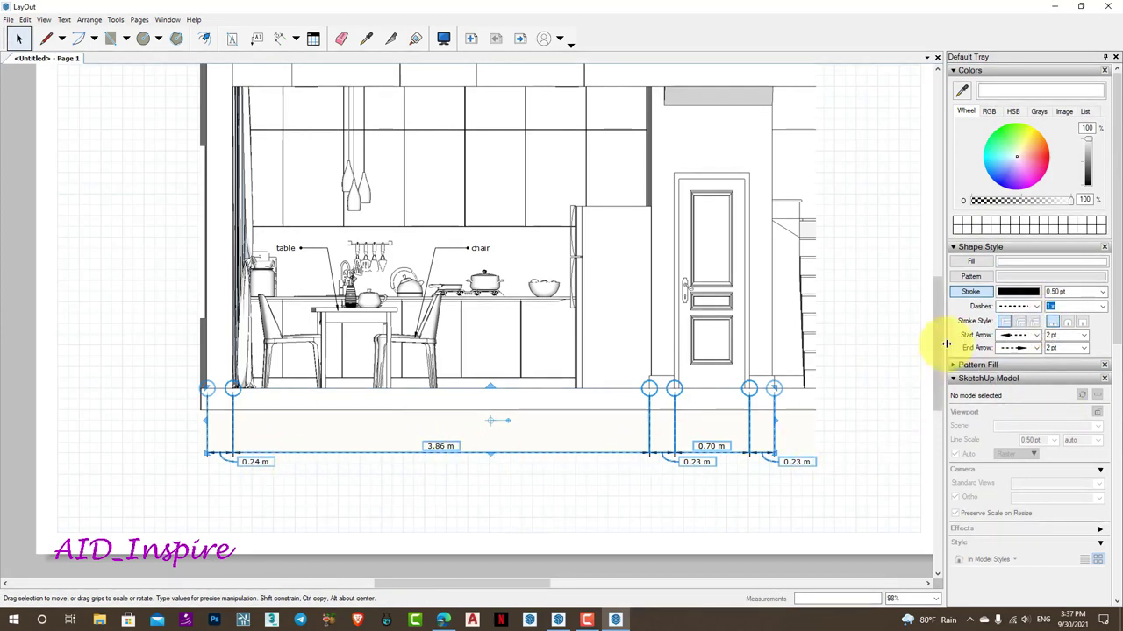
left_click(1037, 309)
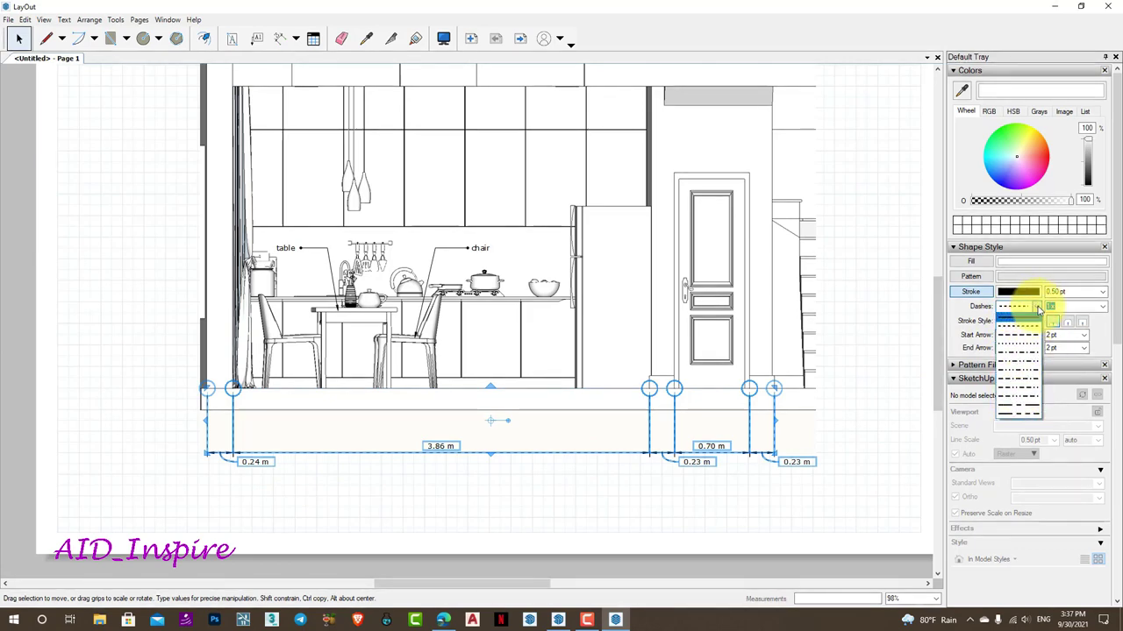
left_click(1015, 350)
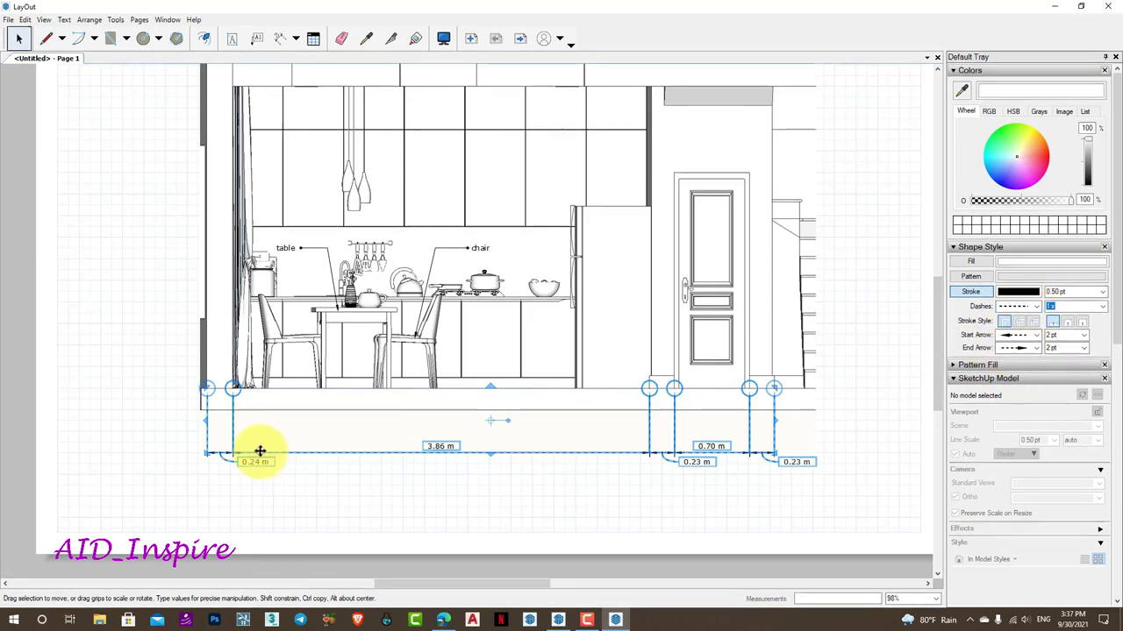
Set both the start and end arrows of the dimensions to cross tick marks
left_click(1035, 336)
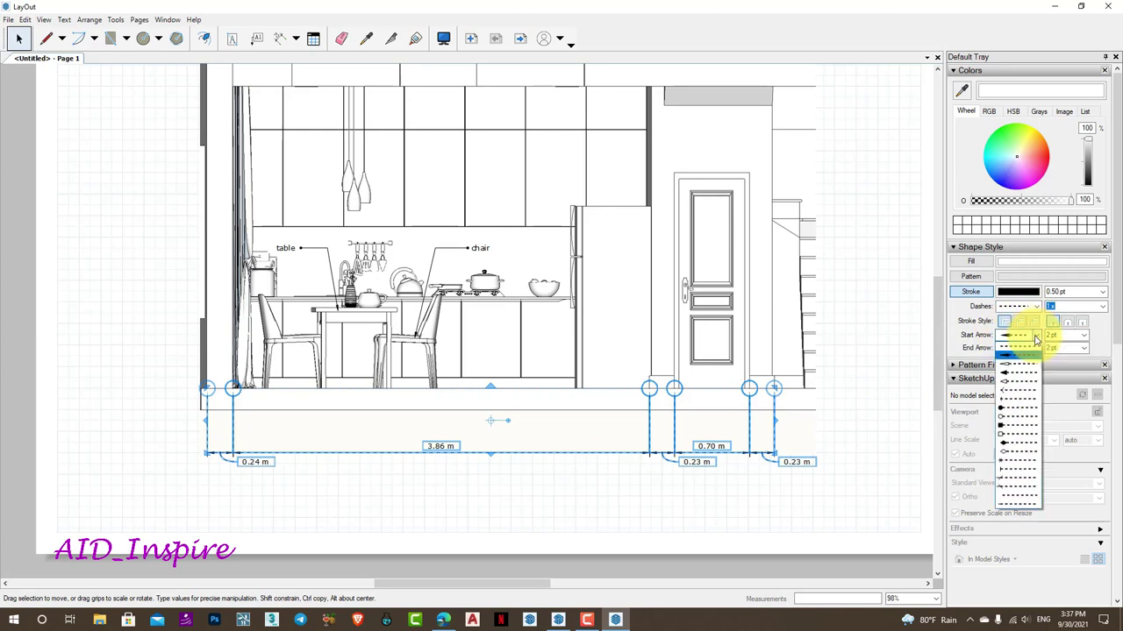
left_click(1024, 482)
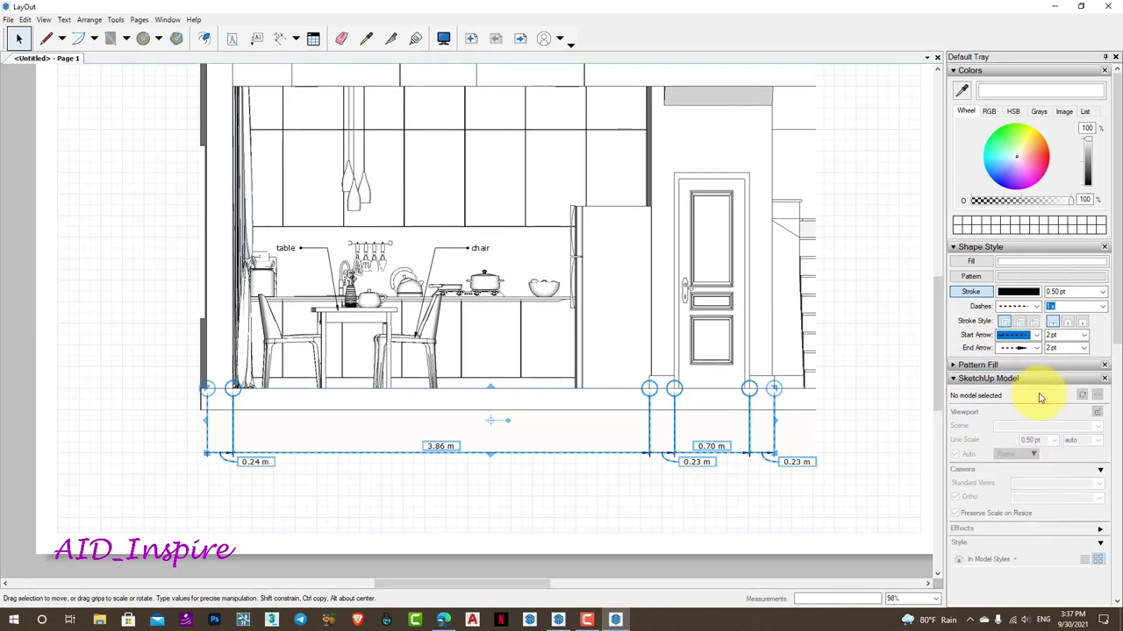
left_click(1038, 349)
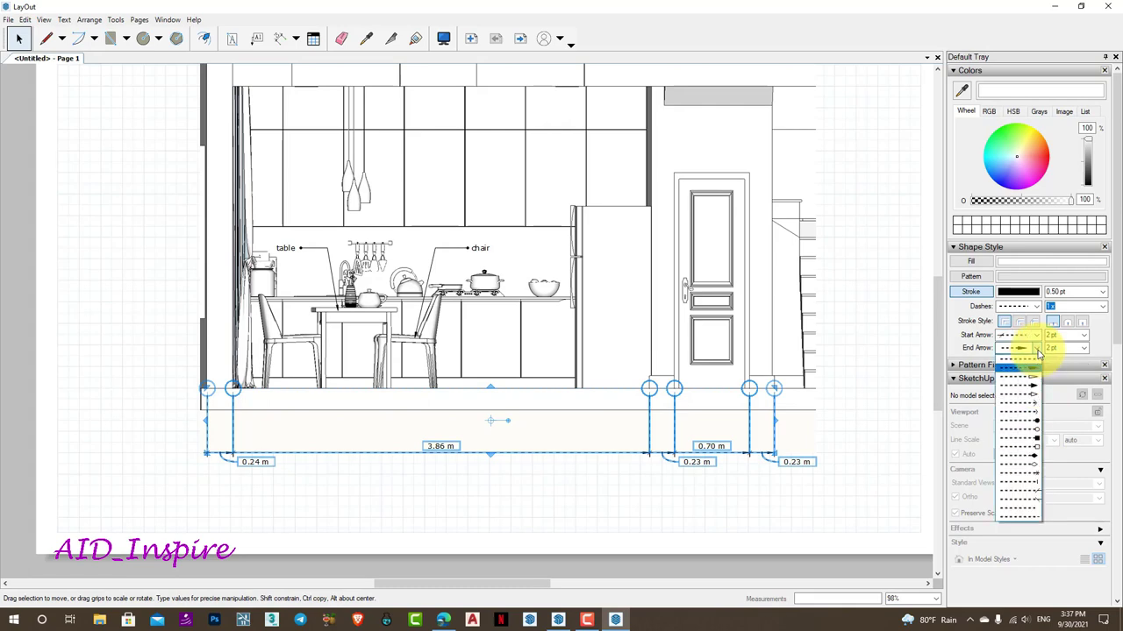
left_click(1033, 500)
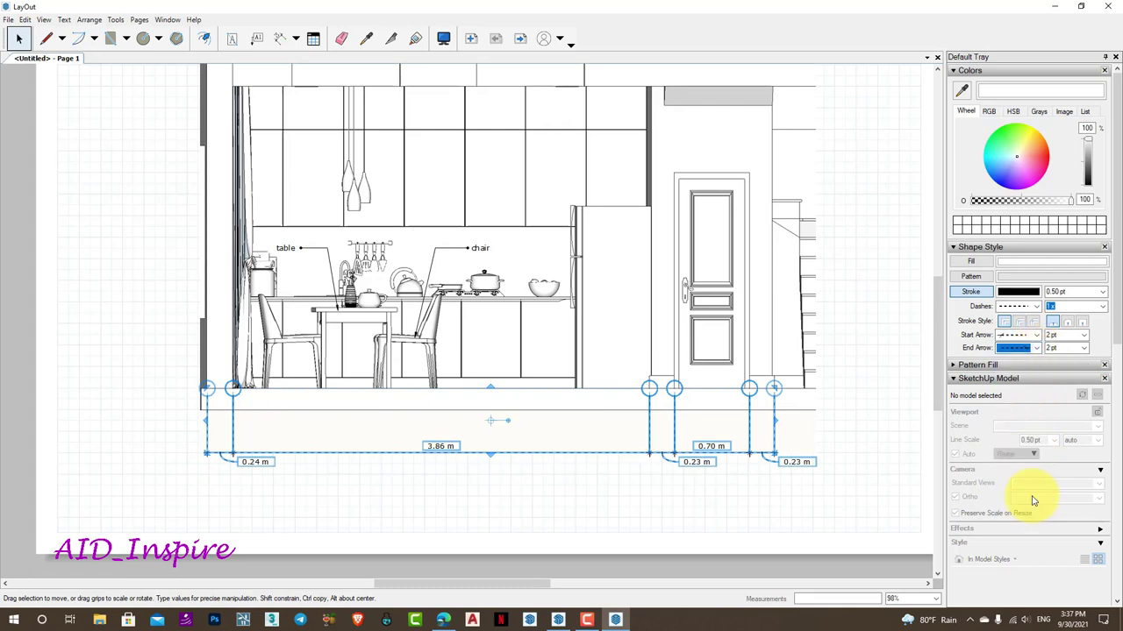
scroll(188, 454, "up", 3)
scroll(220, 447, "up", 3)
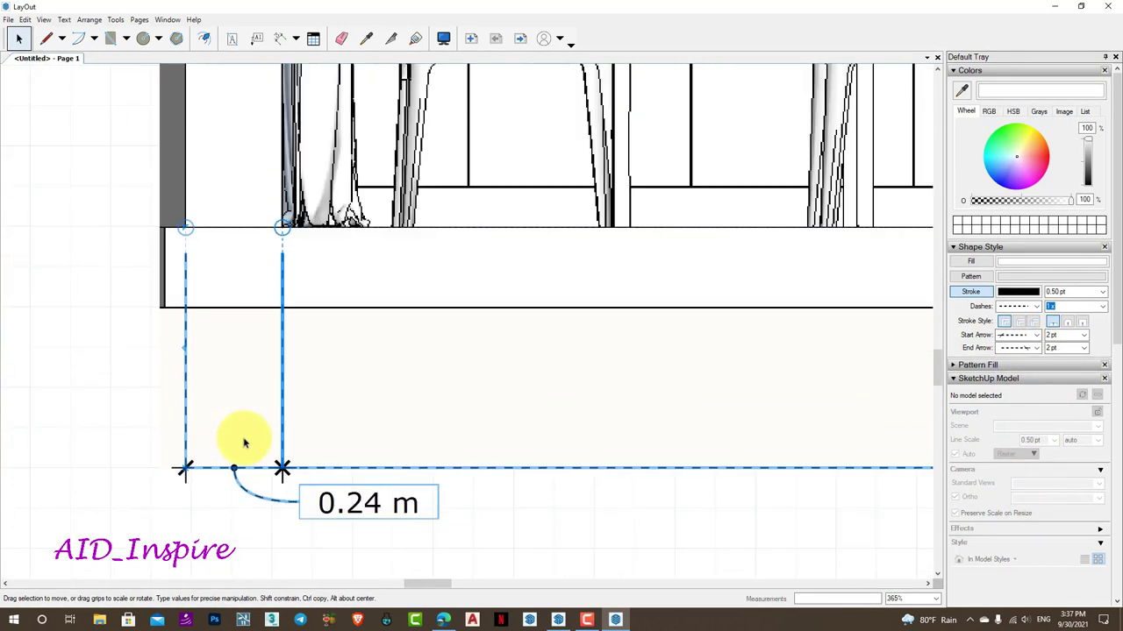
scroll(244, 443, "up", 1)
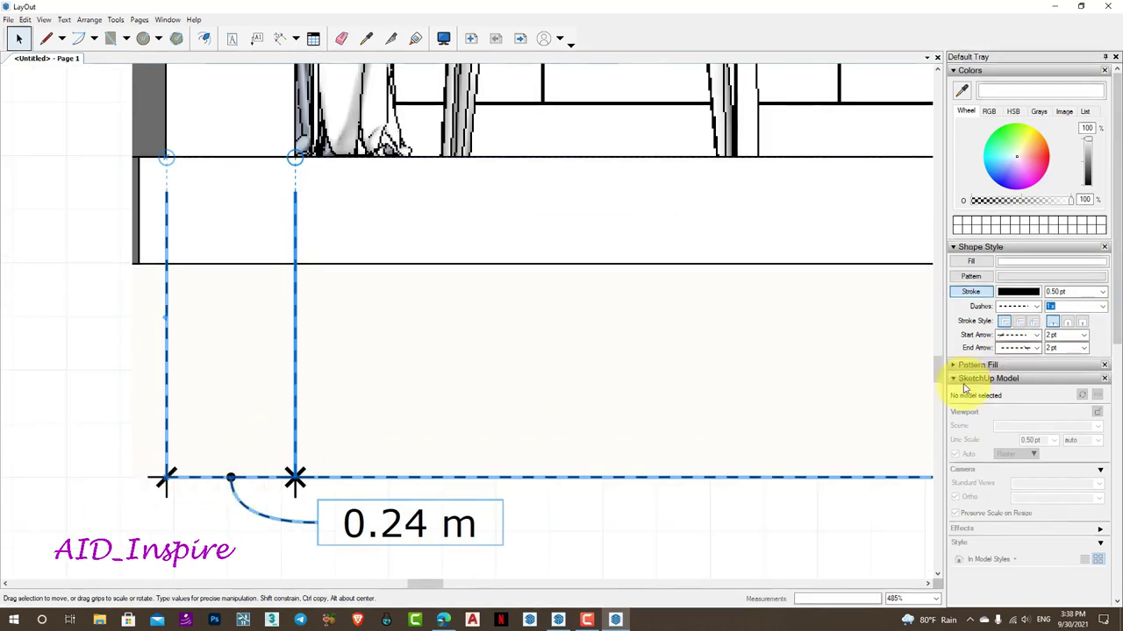
left_click(1037, 341)
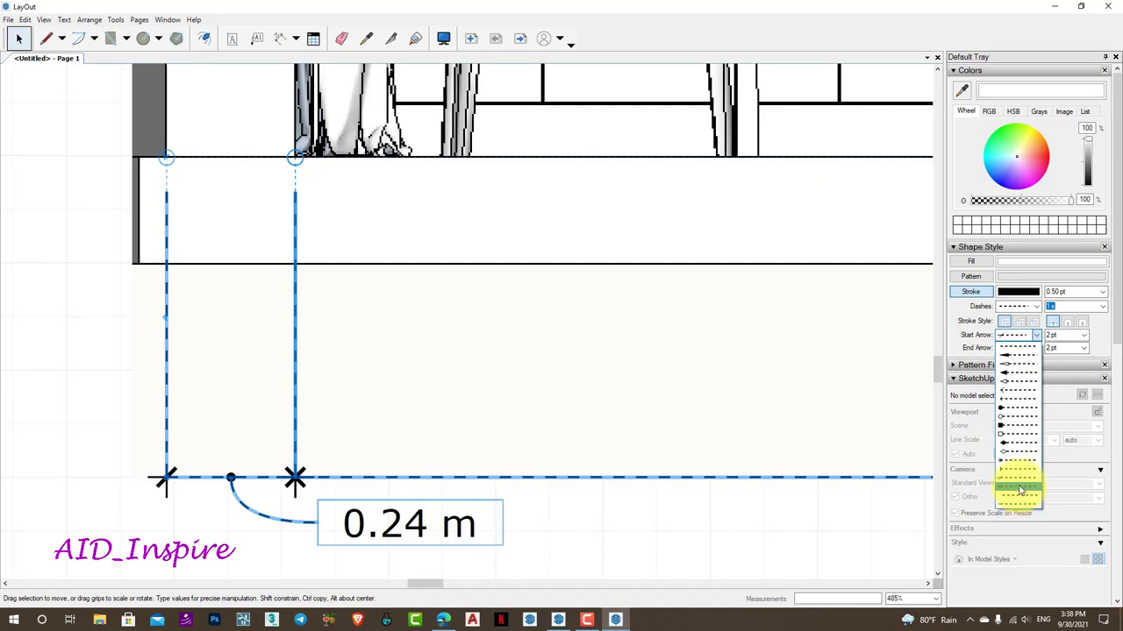
left_click(1020, 491)
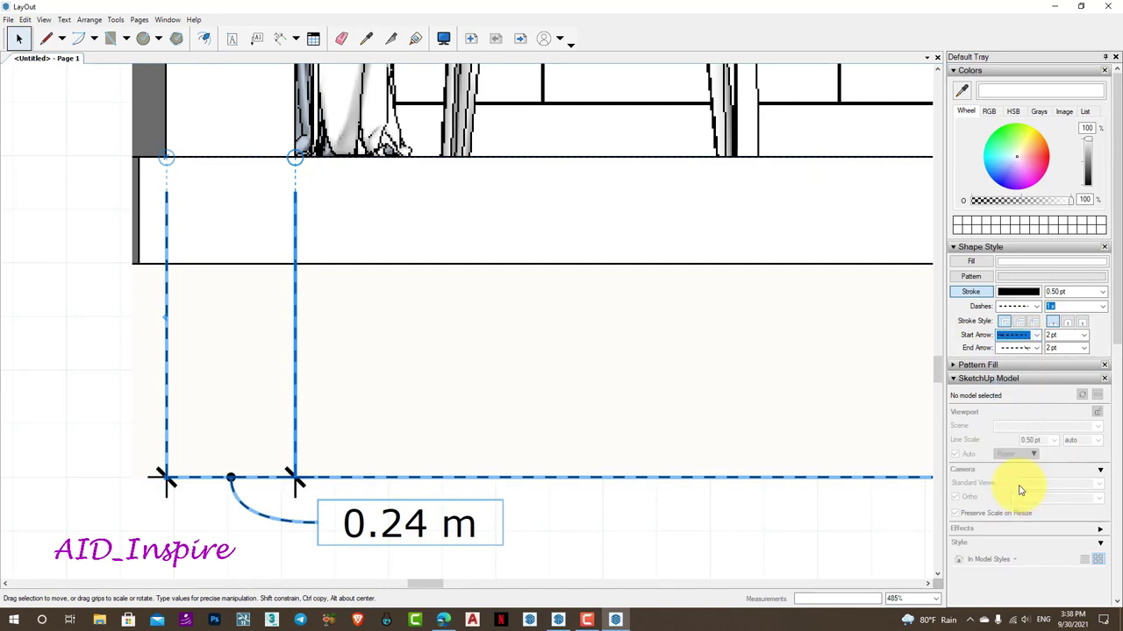
left_click(1037, 348)
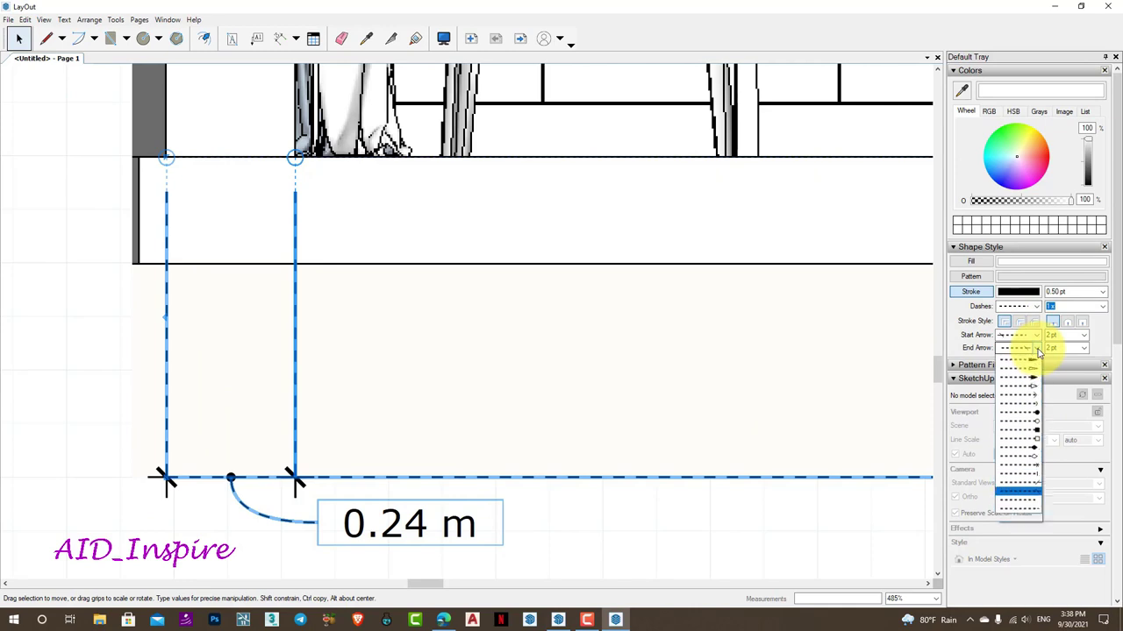
left_click(1031, 496)
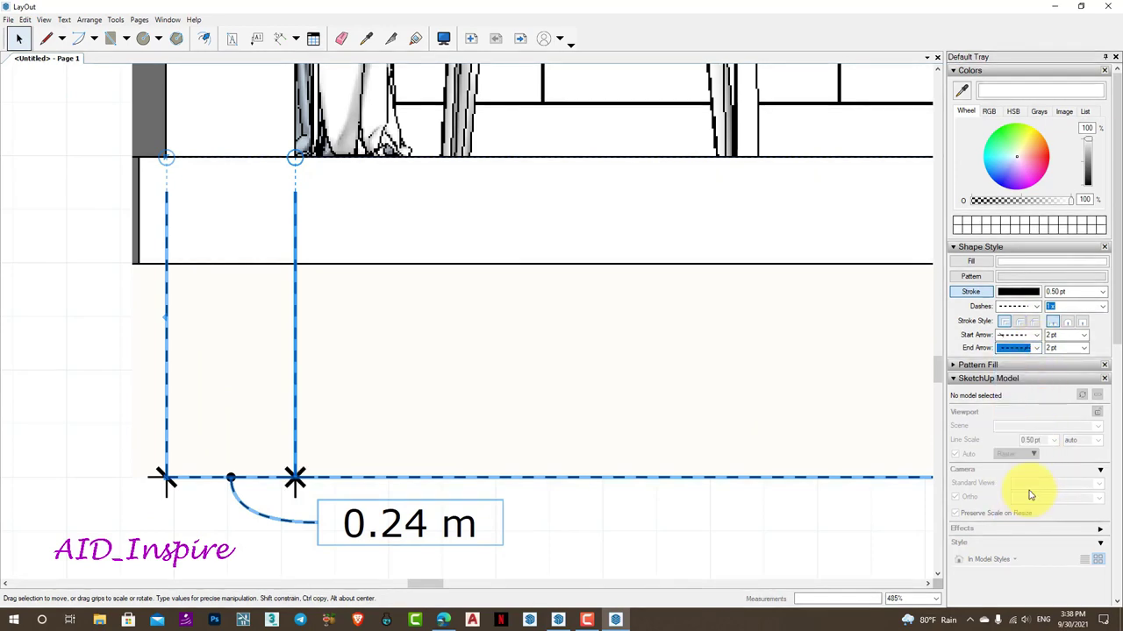
scroll(108, 413, "down", 1)
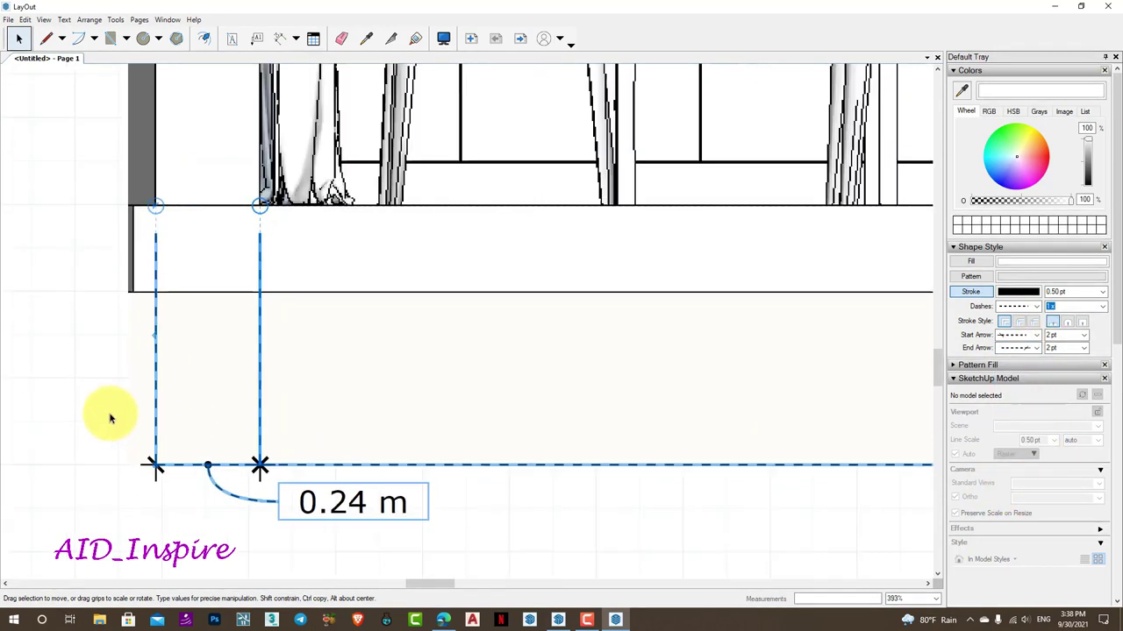
scroll(108, 413, "down", 2)
scroll(108, 413, "down", 2)
scroll(110, 417, "down", 2)
Set the start tick mark size to 4 pt
scroll(110, 417, "down", 2)
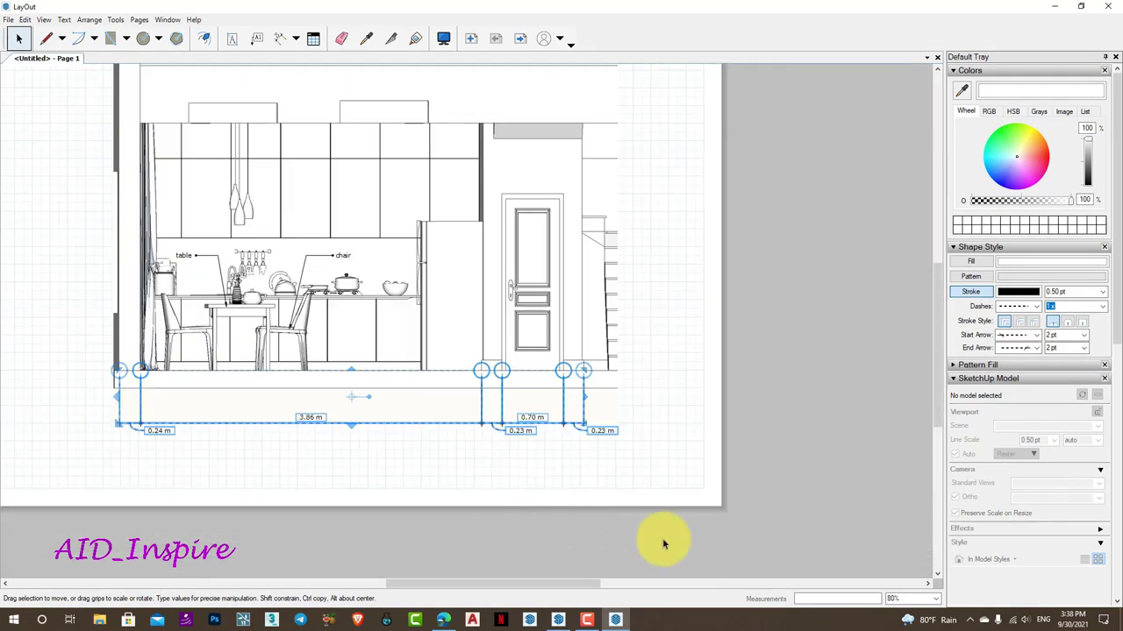
left_click(752, 540)
scroll(74, 417, "up", 1)
scroll(97, 426, "up", 3)
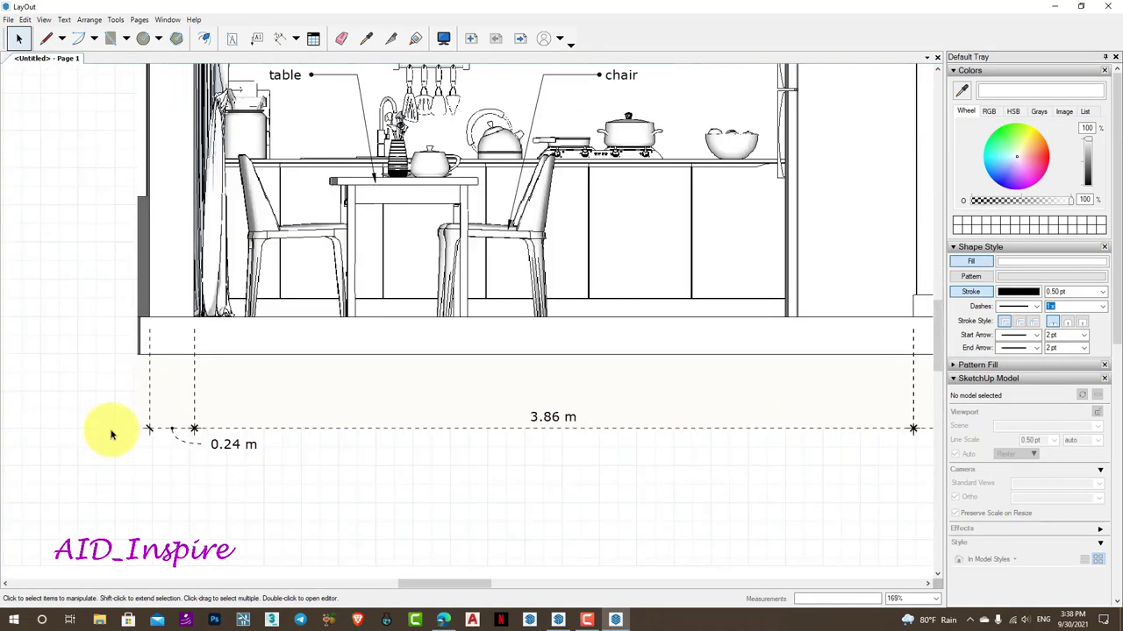
scroll(111, 431, "up", 5)
scroll(112, 431, "up", 1)
scroll(114, 434, "down", 4)
scroll(199, 406, "up", 2)
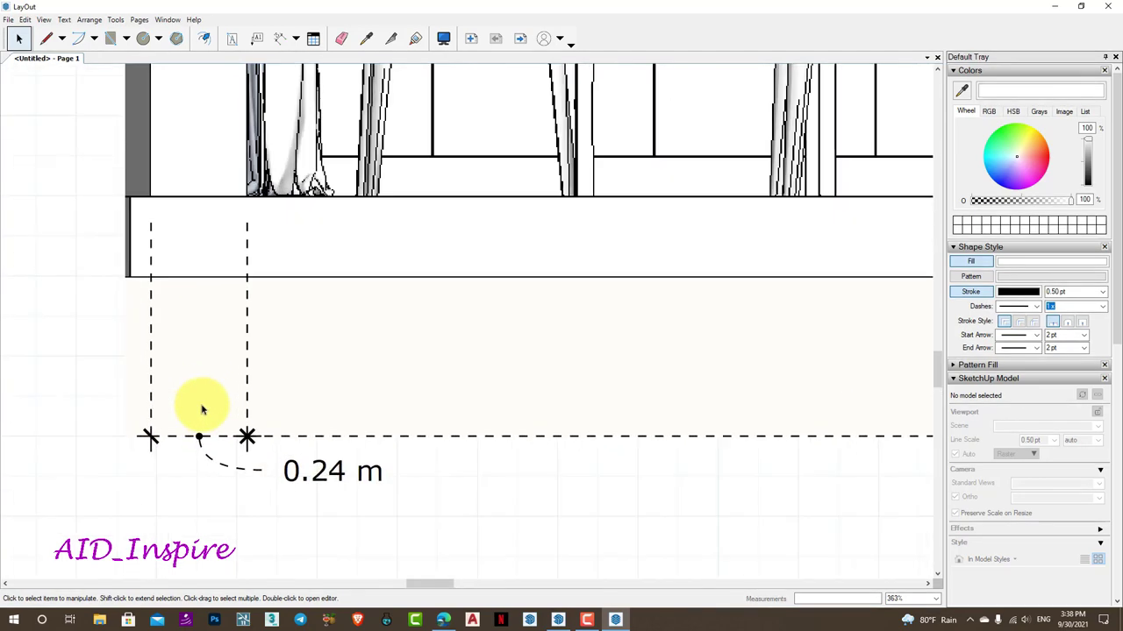
scroll(201, 400, "up", 2)
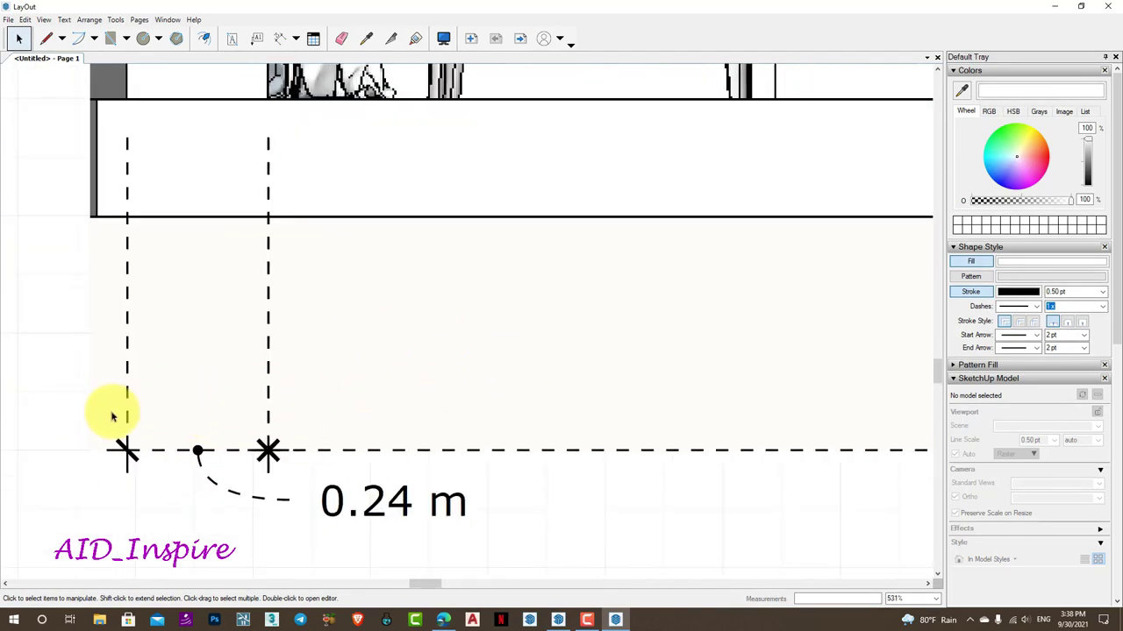
left_click(1086, 340)
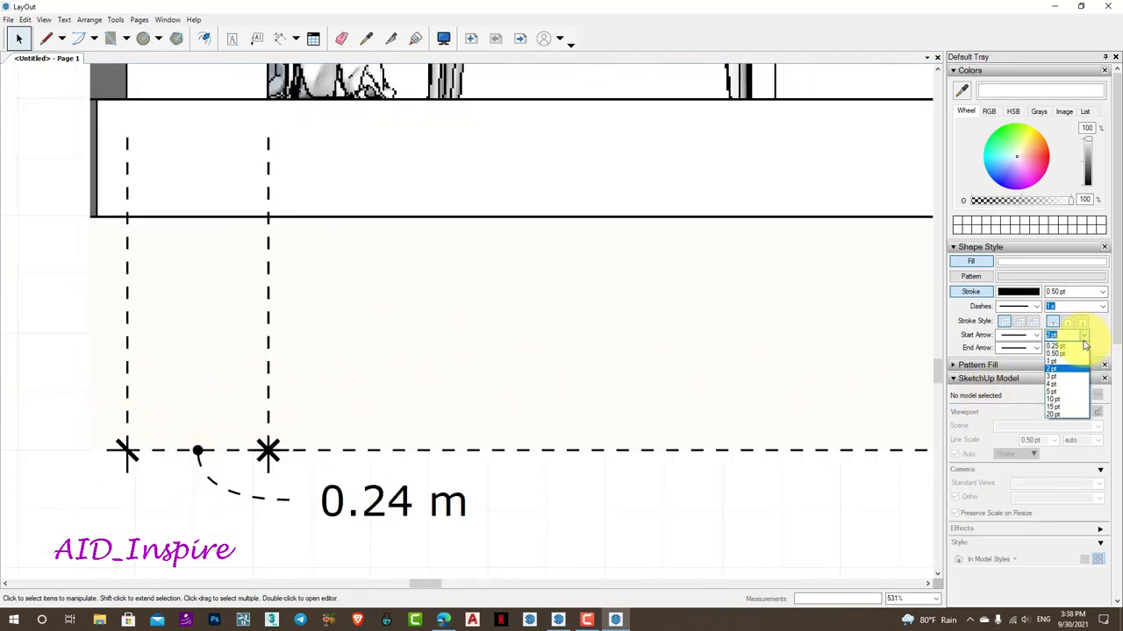
left_click(1063, 378)
Select all the floor dimensions and set both start and end ticks to 5 pt
scroll(167, 386, "down", 3)
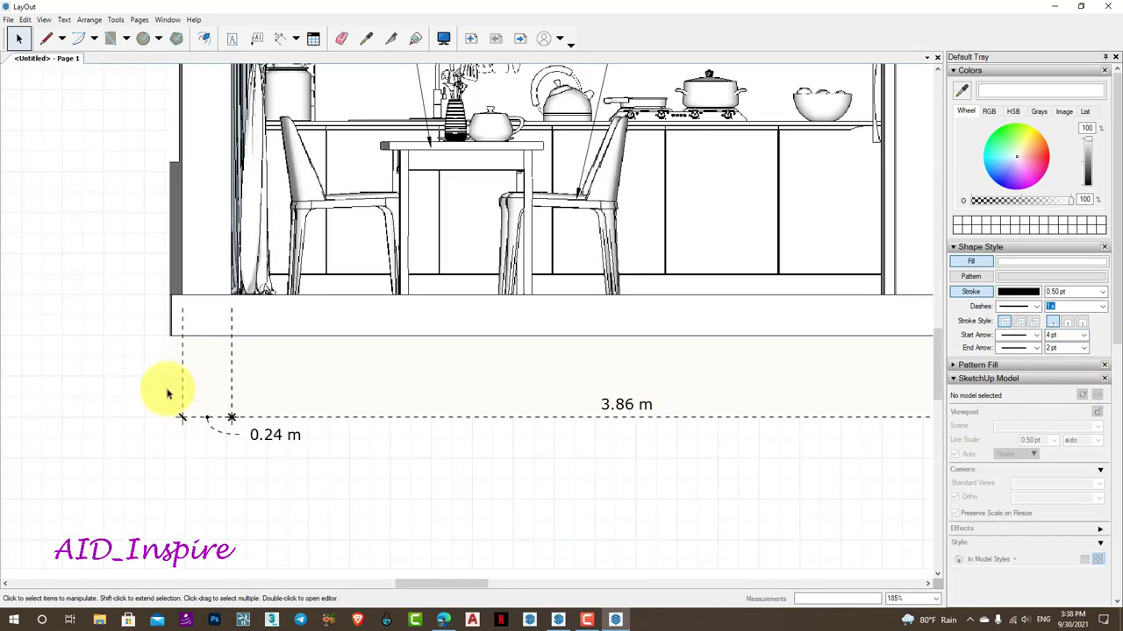
scroll(130, 391, "down", 3)
left_click_drag(61, 451, 871, 305)
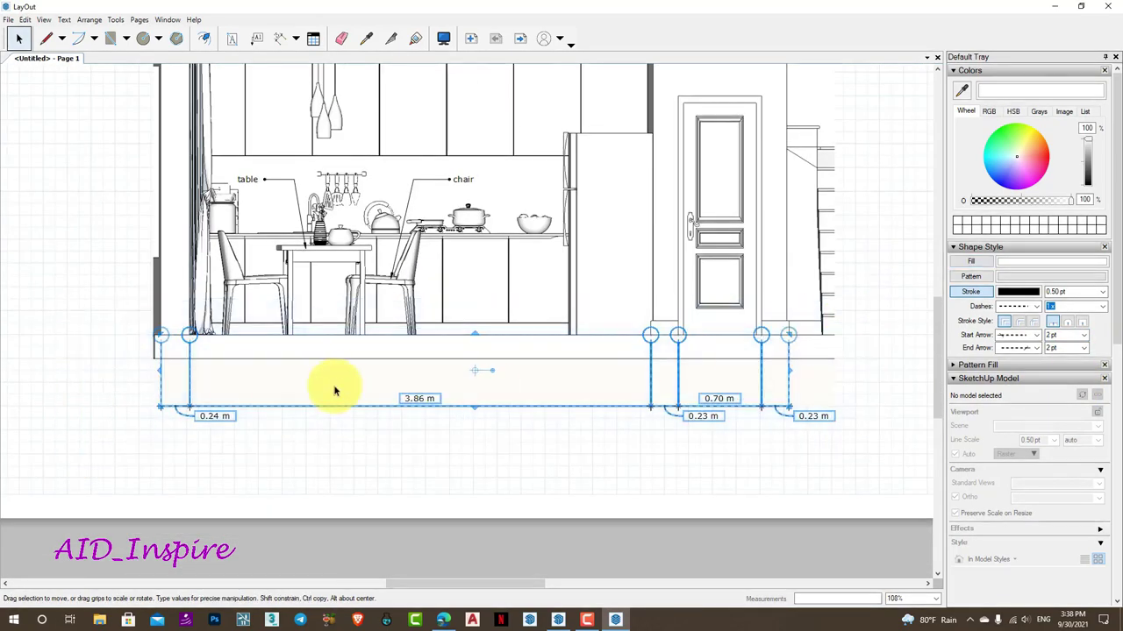
scroll(157, 394, "up", 3)
scroll(158, 394, "up", 2)
left_click(1088, 337)
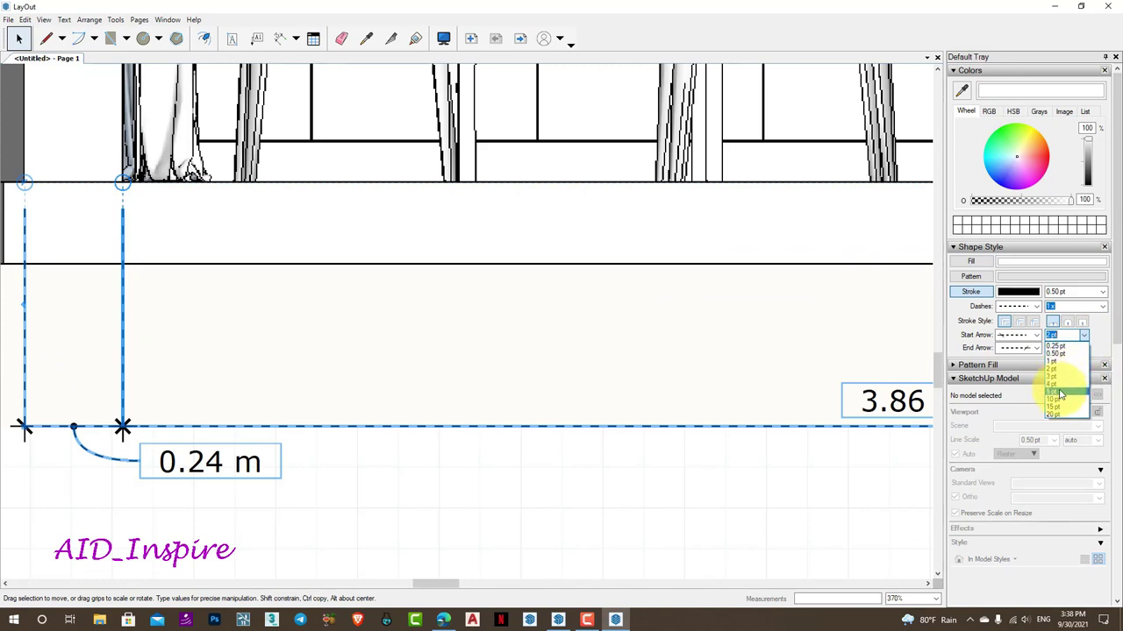
left_click(1060, 394)
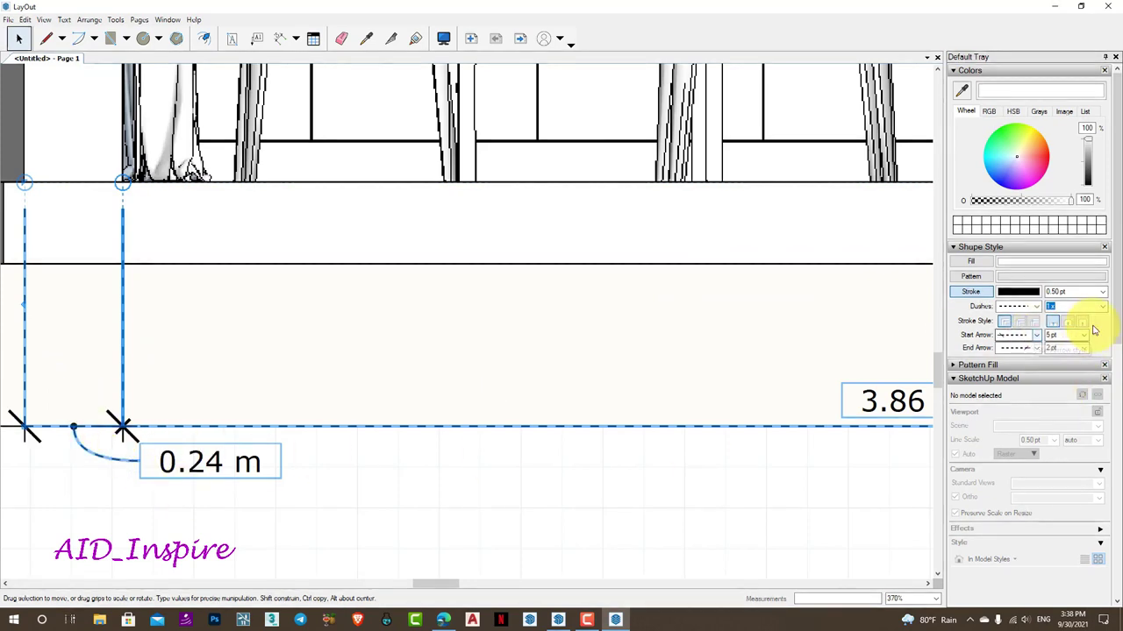
left_click(1084, 349)
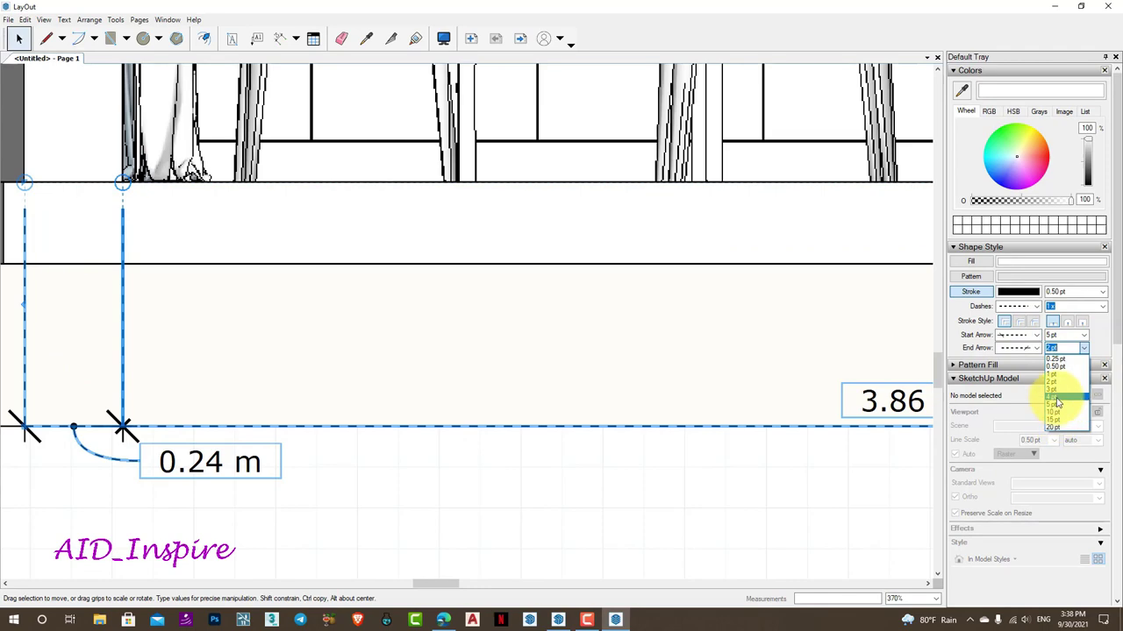
left_click(263, 456)
left_click(271, 493)
scroll(100, 416, "down", 5)
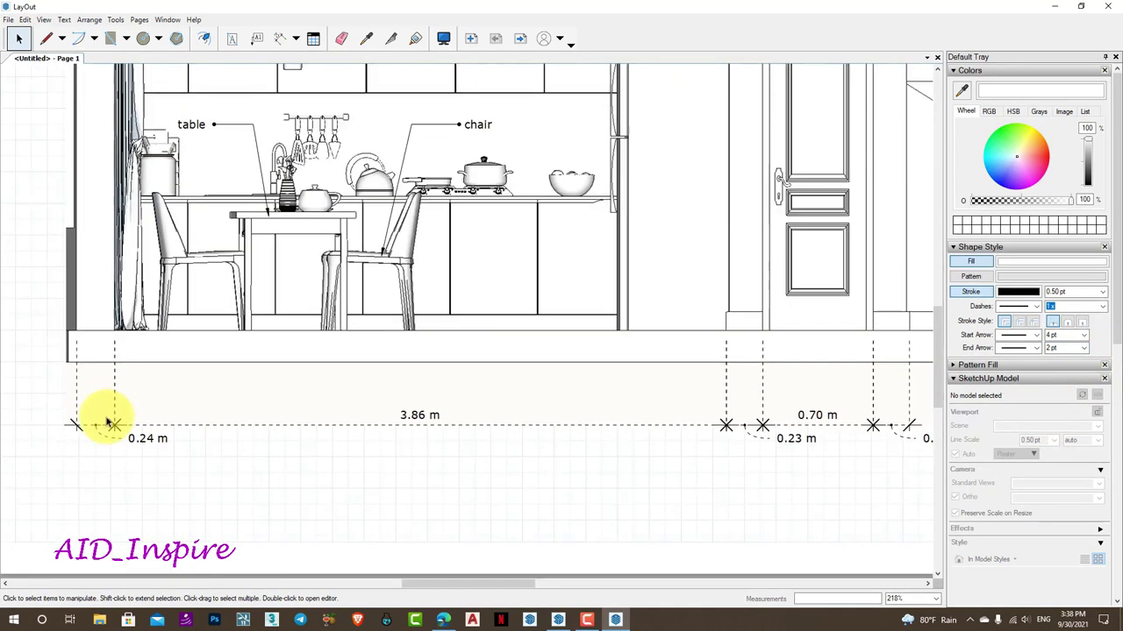
left_click_drag(26, 484, 895, 342)
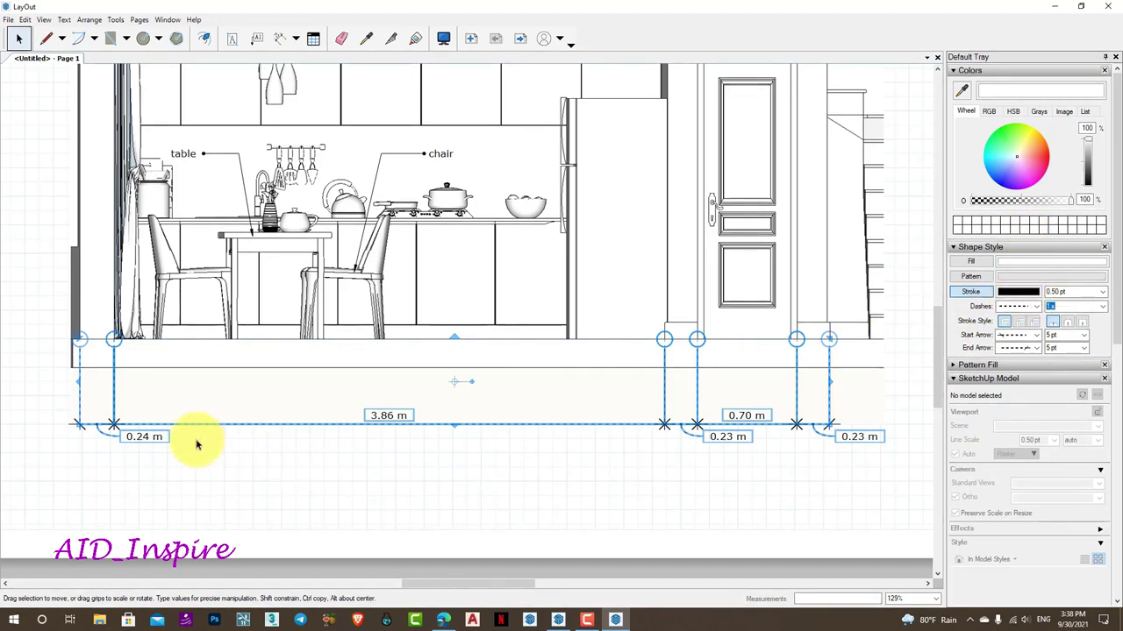
Set the dimension stroke to RGB green 123 with a 1.50 pt line width
left_click(1034, 293)
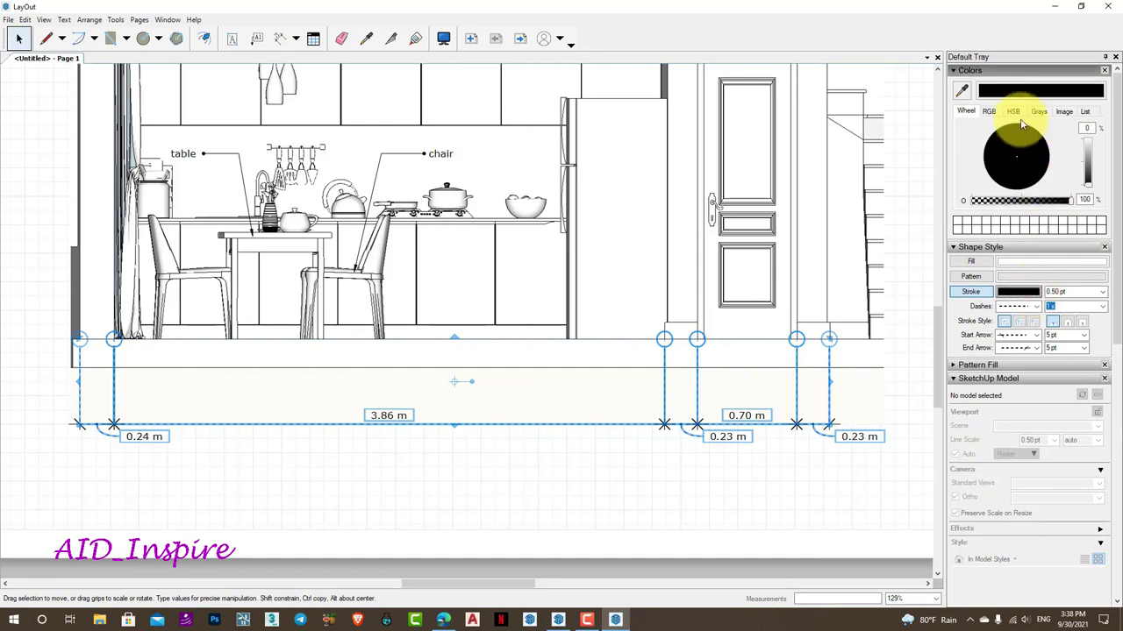
left_click(991, 112)
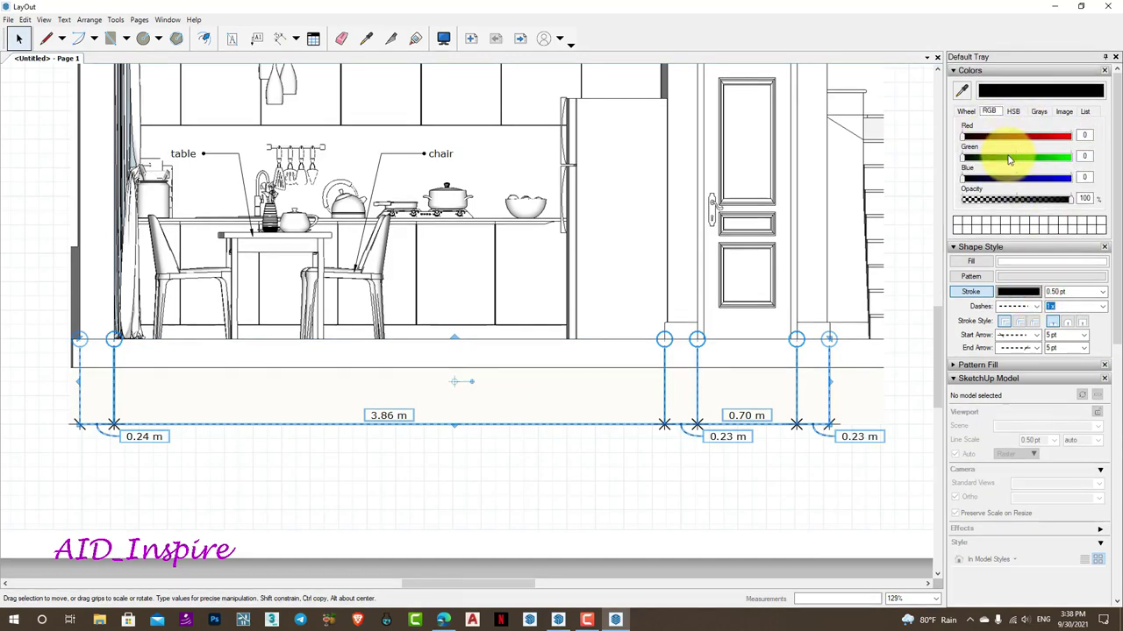
left_click_drag(1003, 158, 1016, 161)
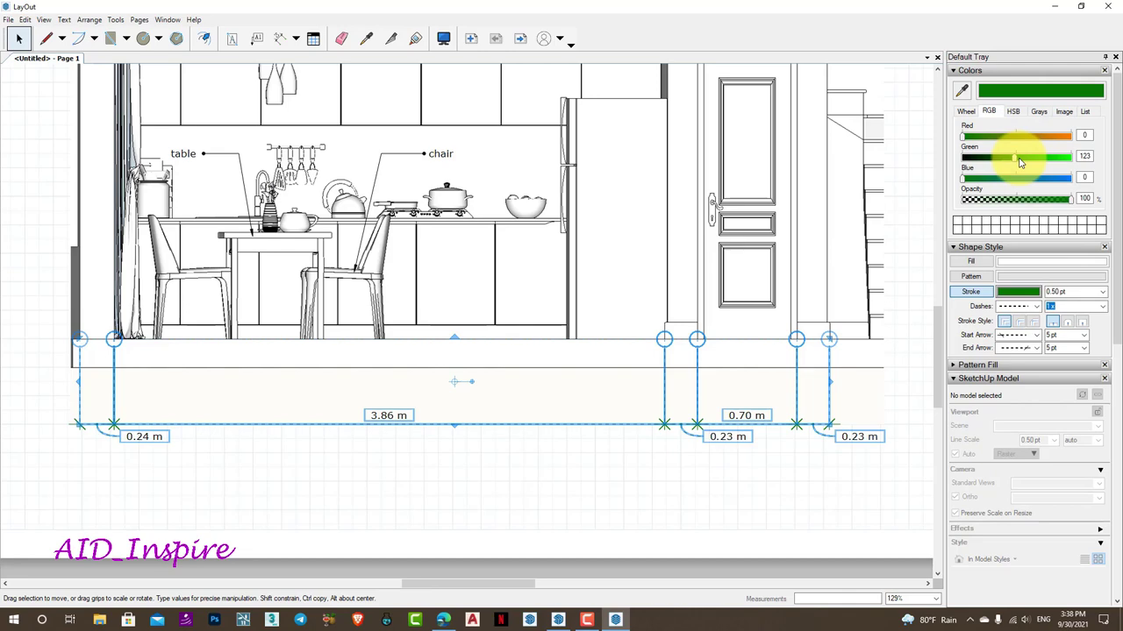
left_click(1095, 293)
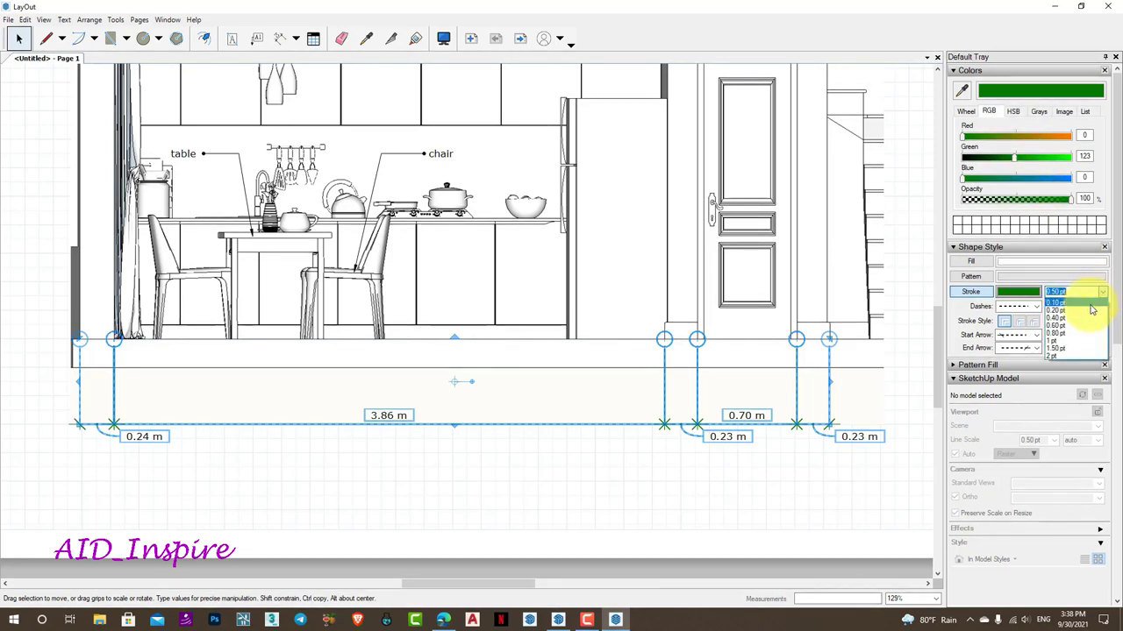
left_click(1077, 352)
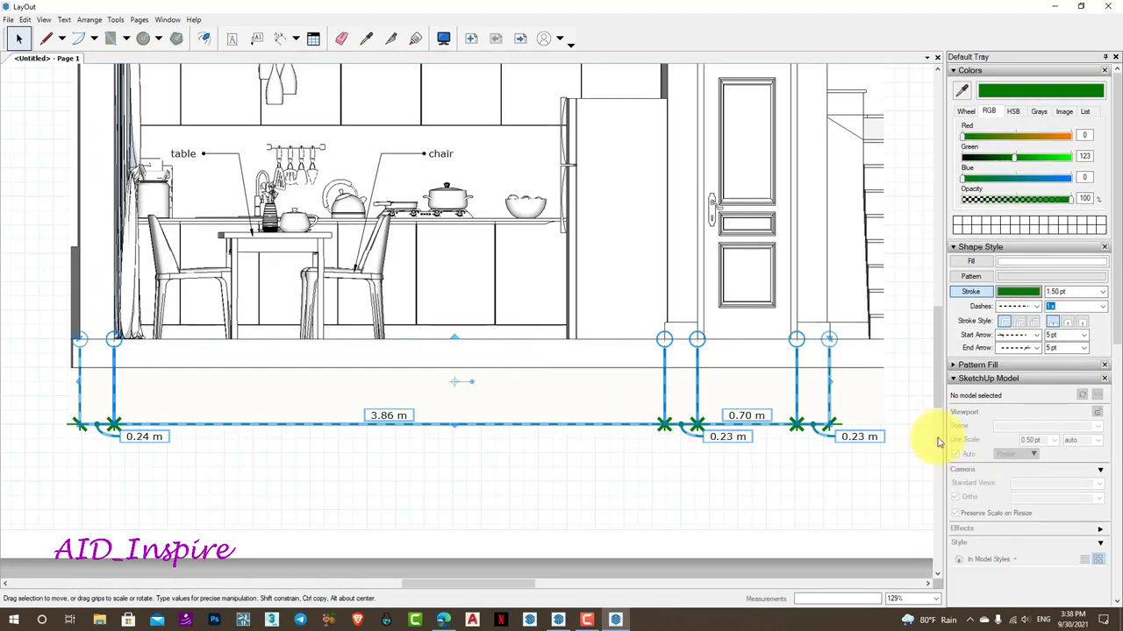
Collapse the Shape Style and SketchUp Model panels
left_click(980, 248)
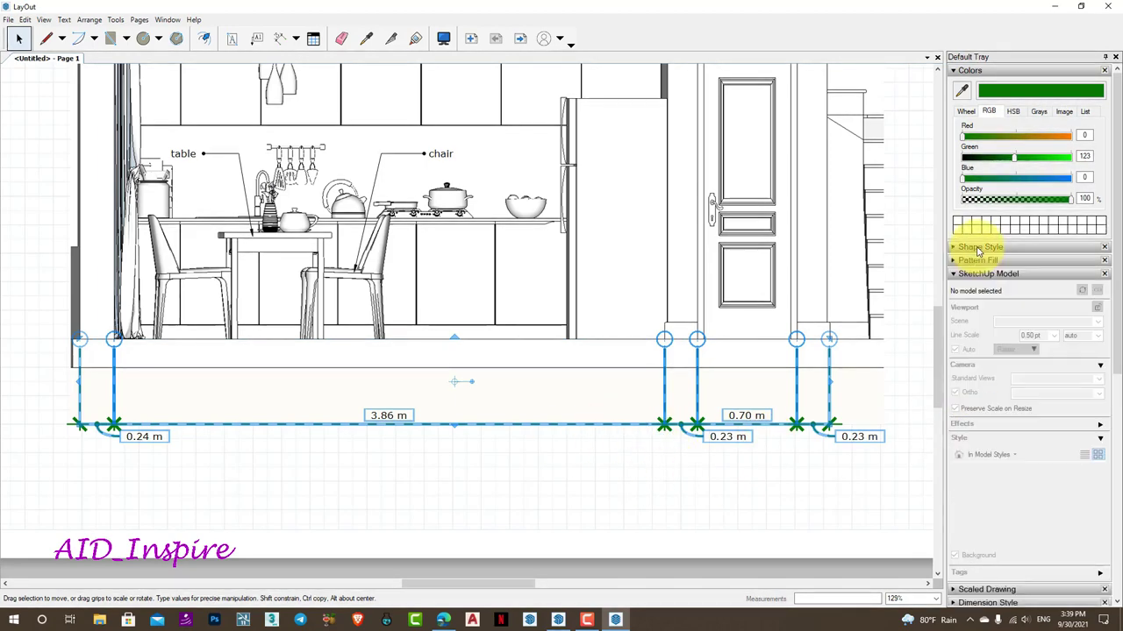
scroll(145, 456, "down", 5)
scroll(83, 450, "up", 2)
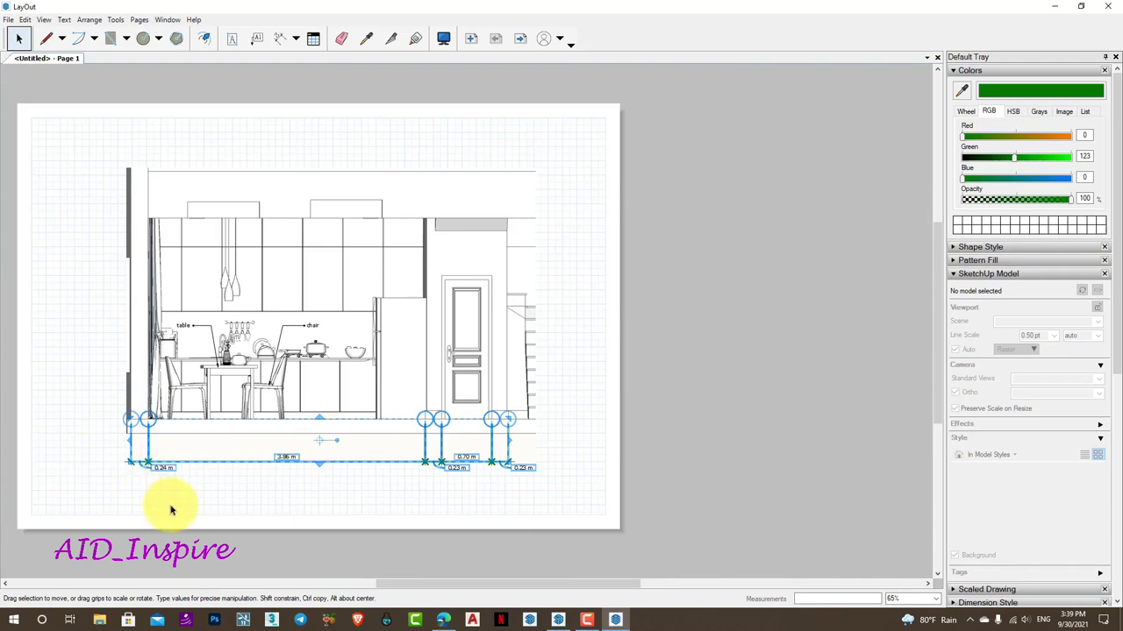
left_click(956, 274)
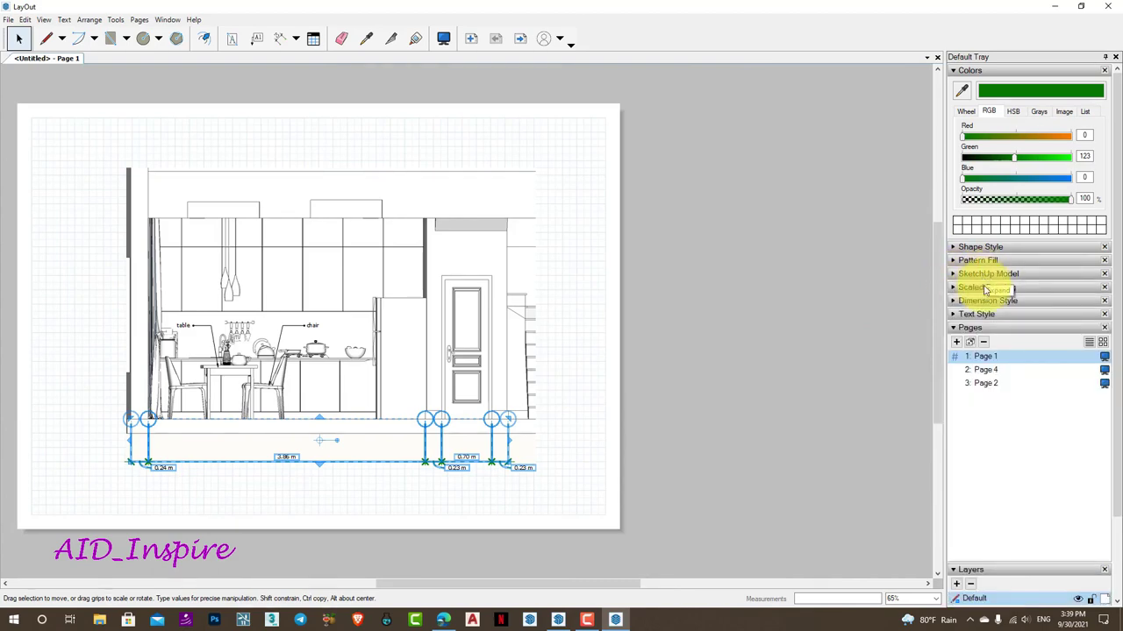
Select only the 3.86 m dimension and give its label Aligned text alignment in Dimension Style
left_click(955, 302)
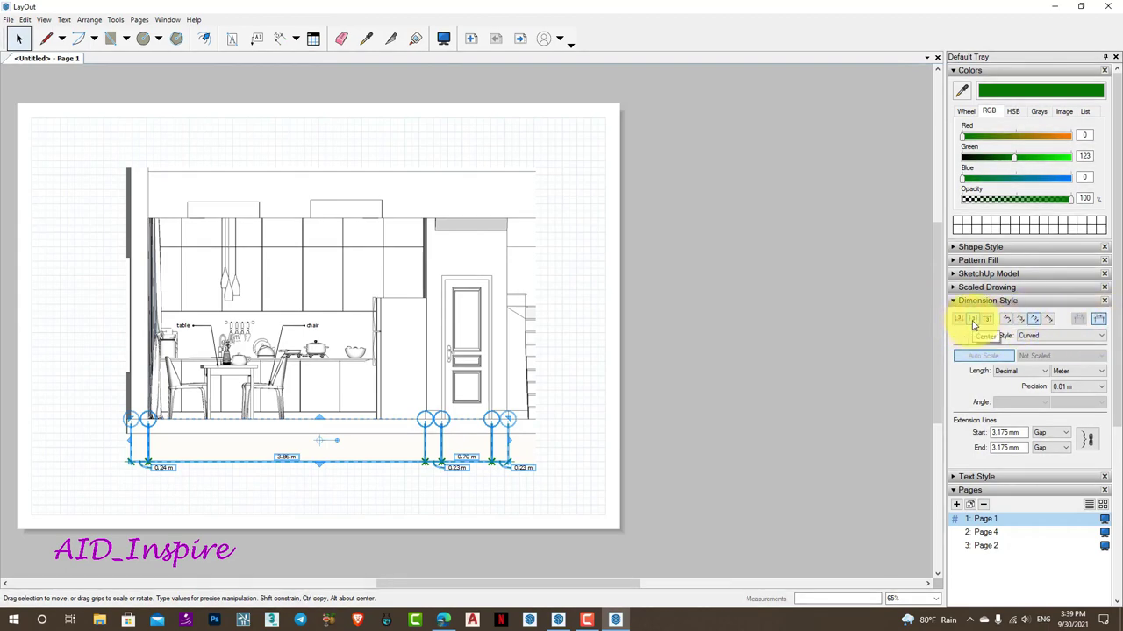
left_click(566, 503)
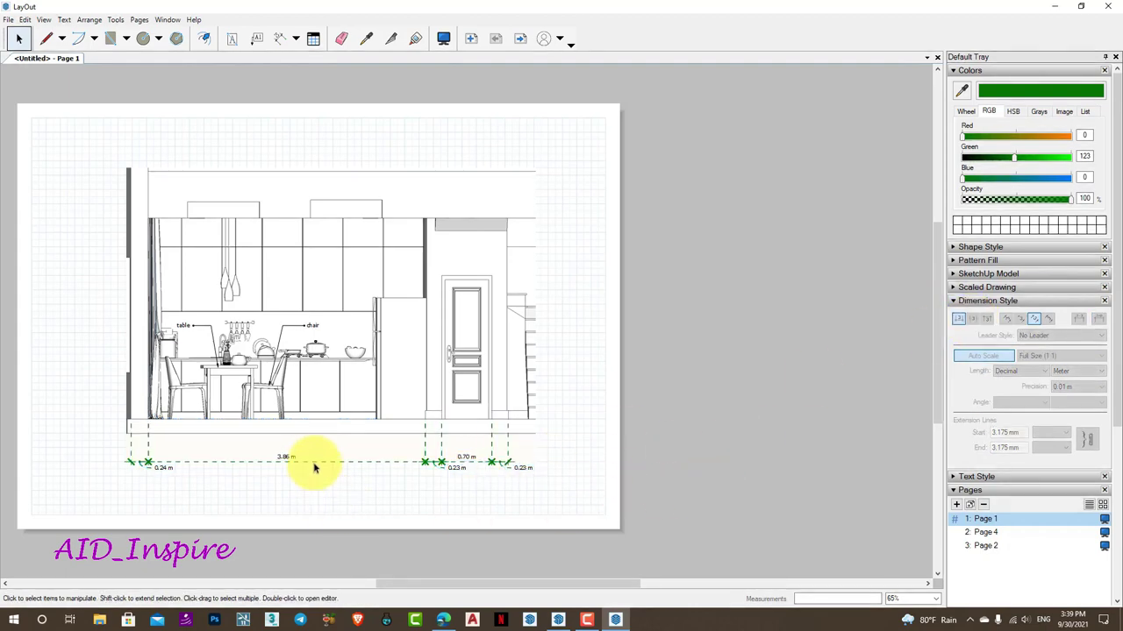
left_click(316, 465)
scroll(294, 472, "up", 3)
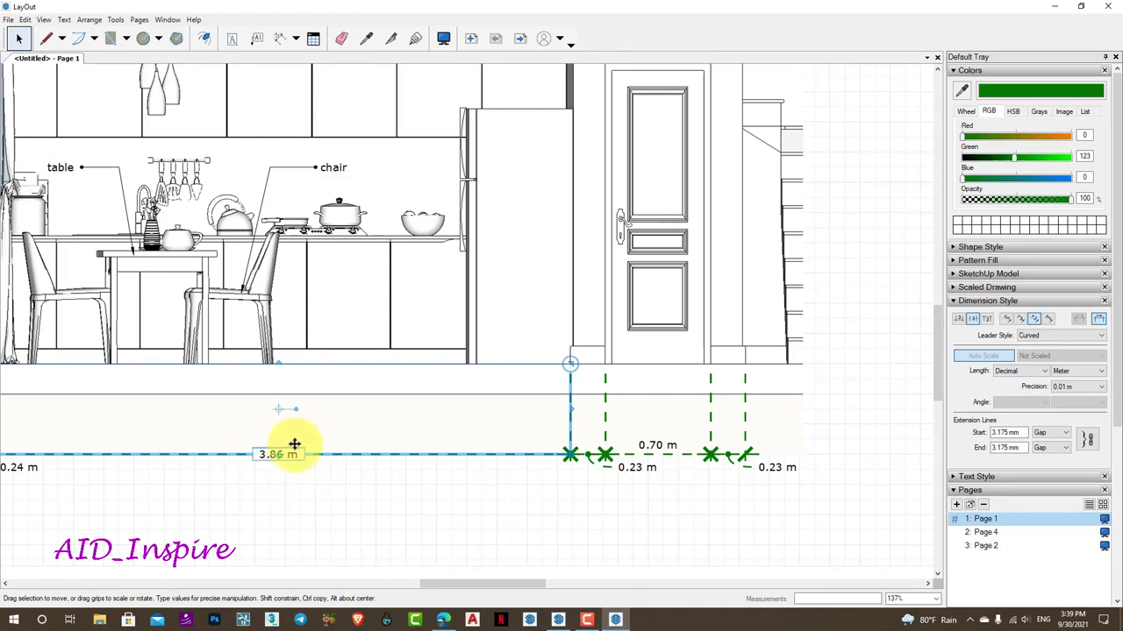
left_click(1007, 320)
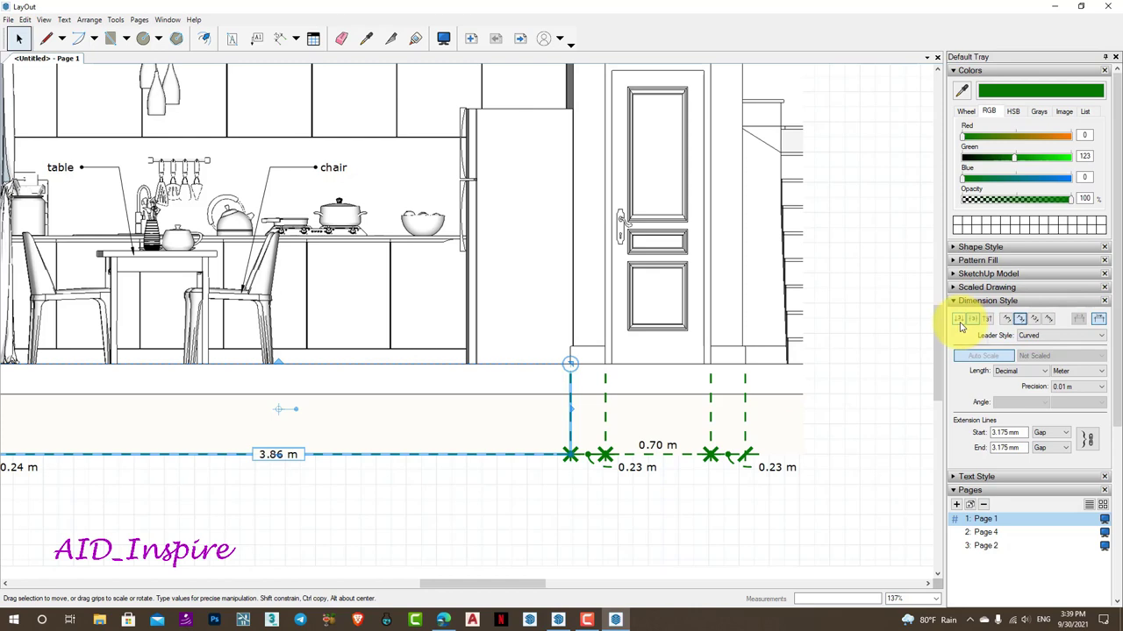
left_click(1020, 319)
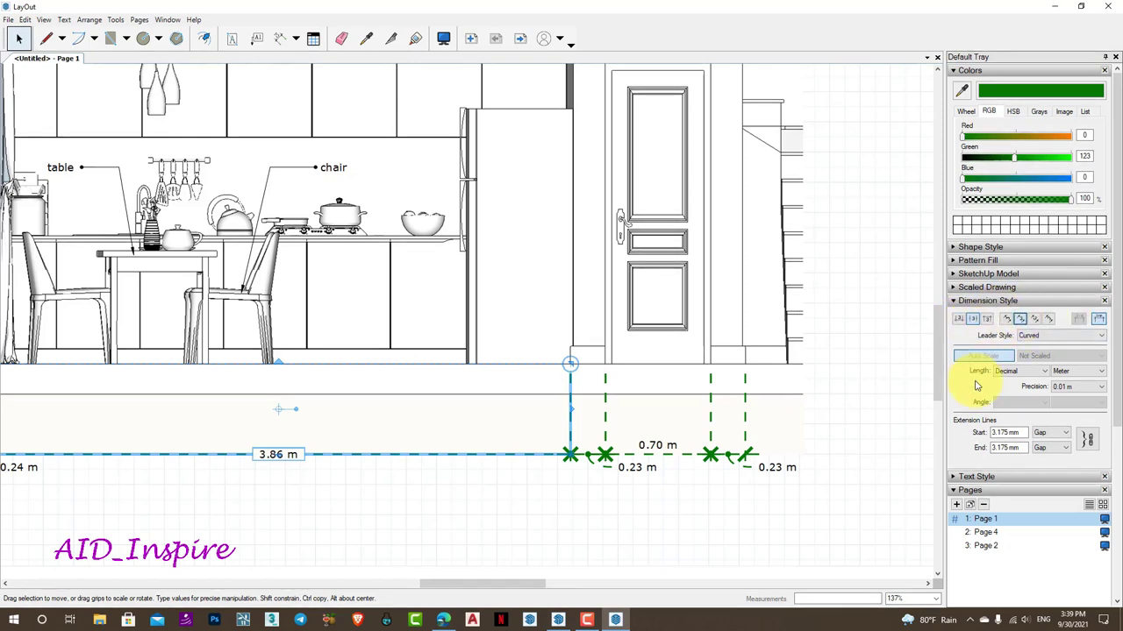
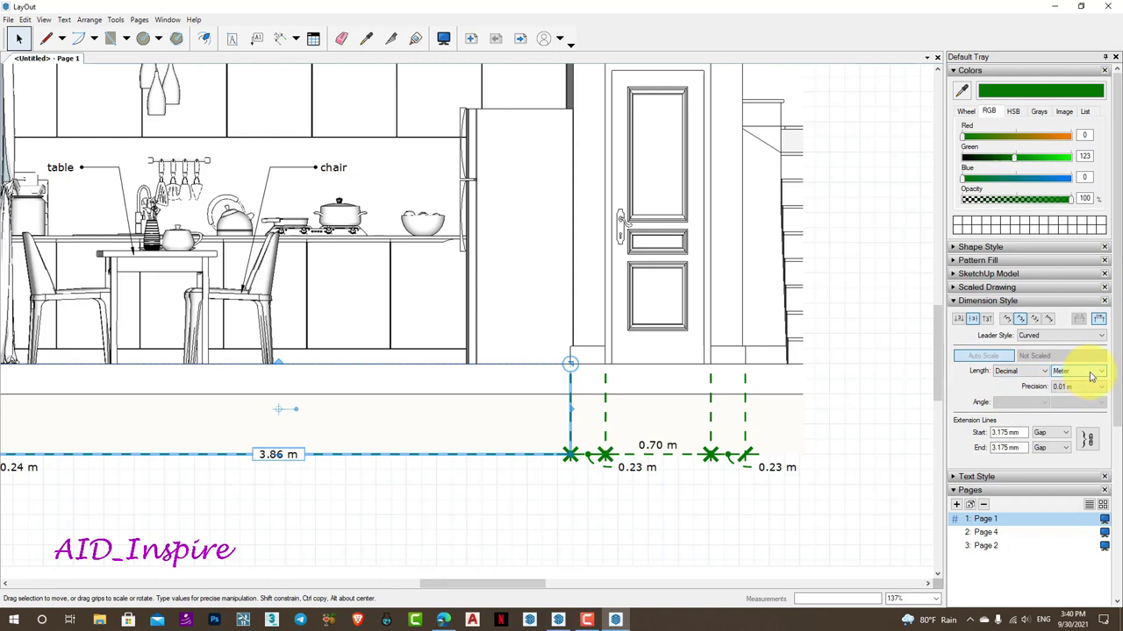
Set the dimension units back to metres with 0.01 m precision
left_click(1079, 387)
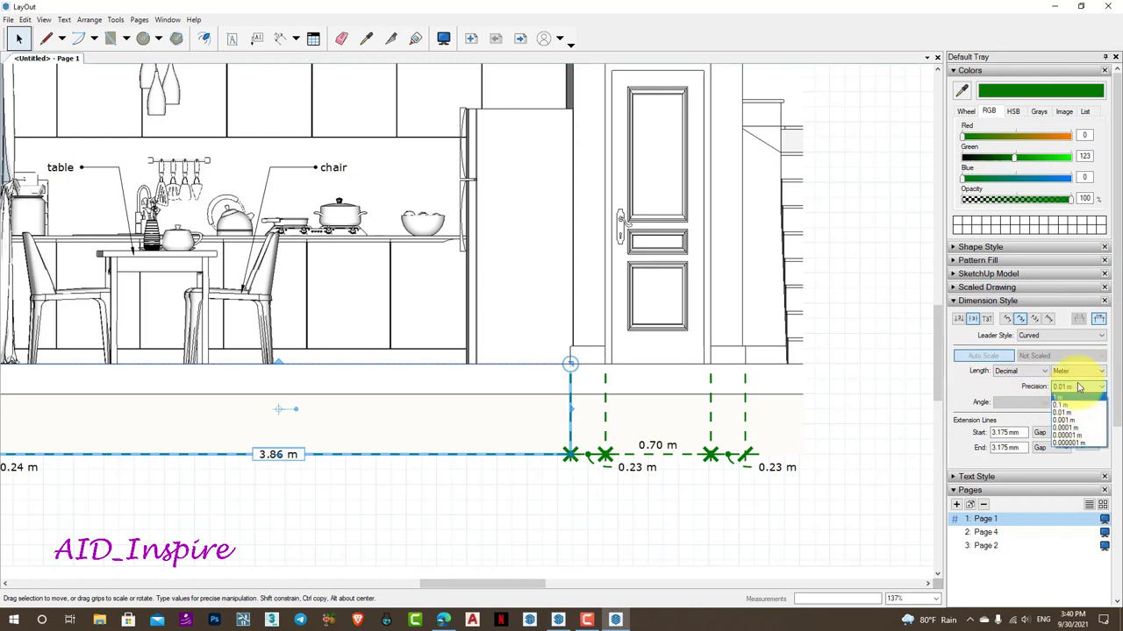
left_click(1078, 375)
left_click(1079, 372)
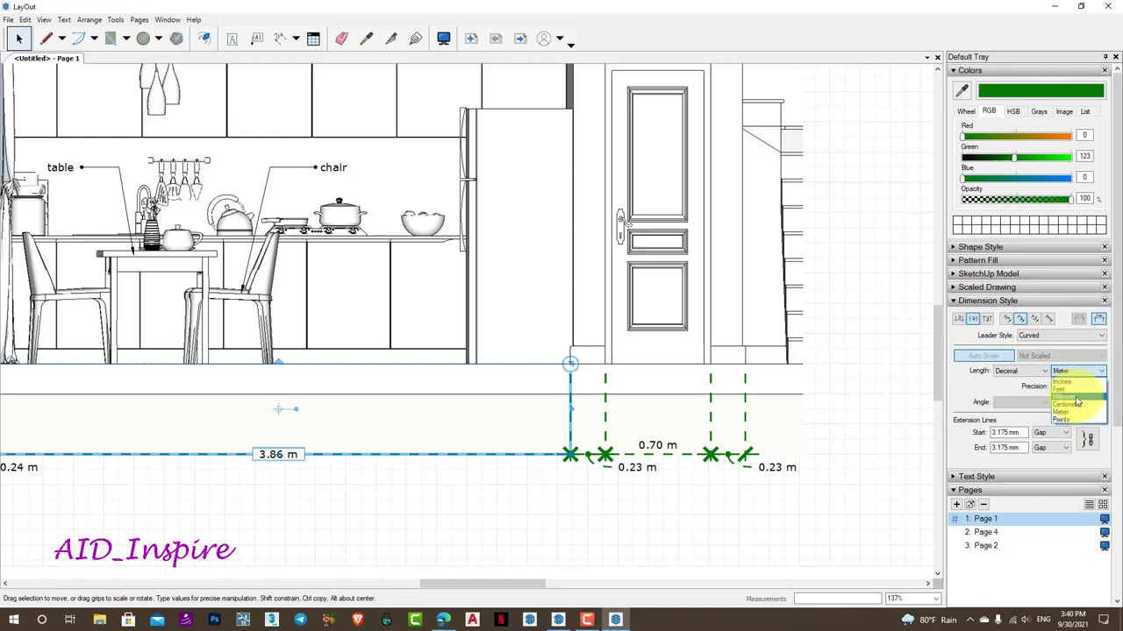
left_click(1066, 397)
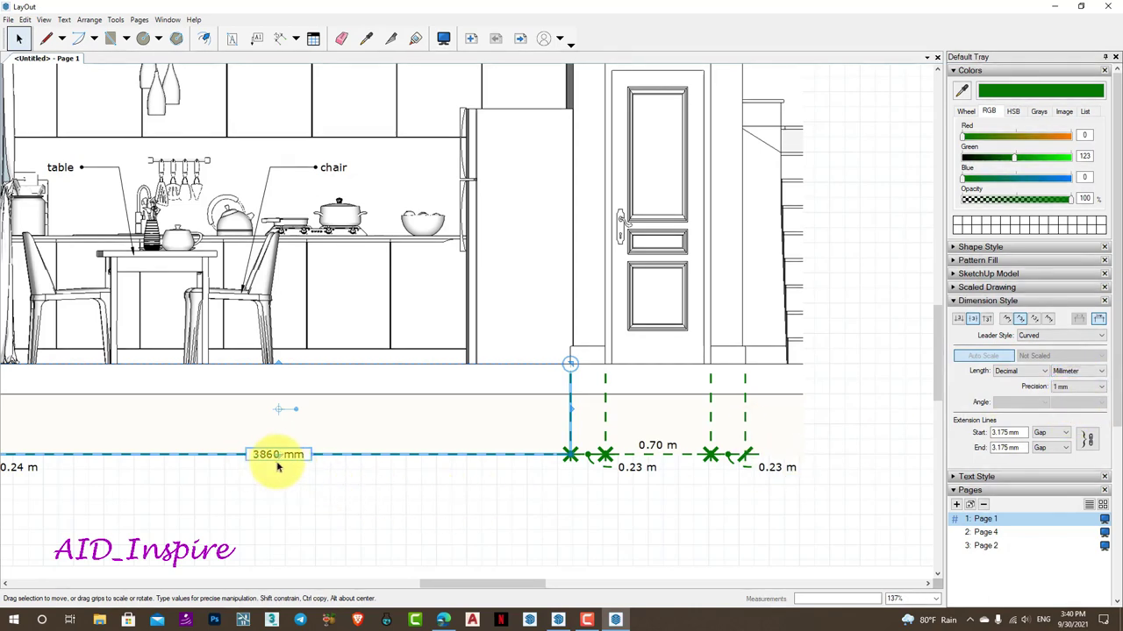
left_click(1083, 390)
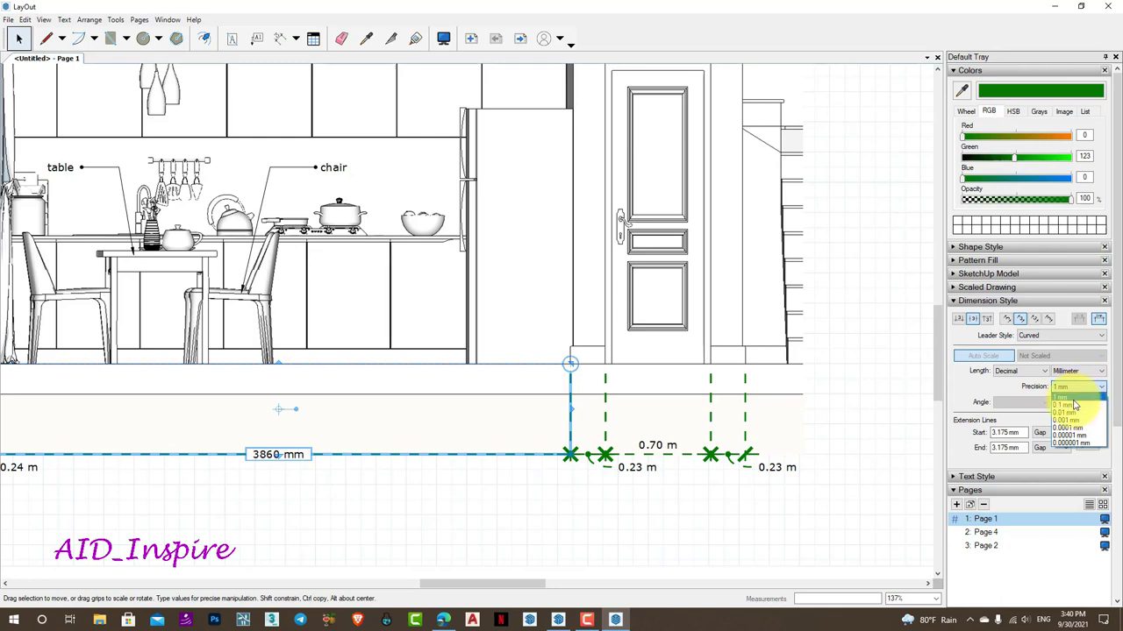
left_click(1074, 404)
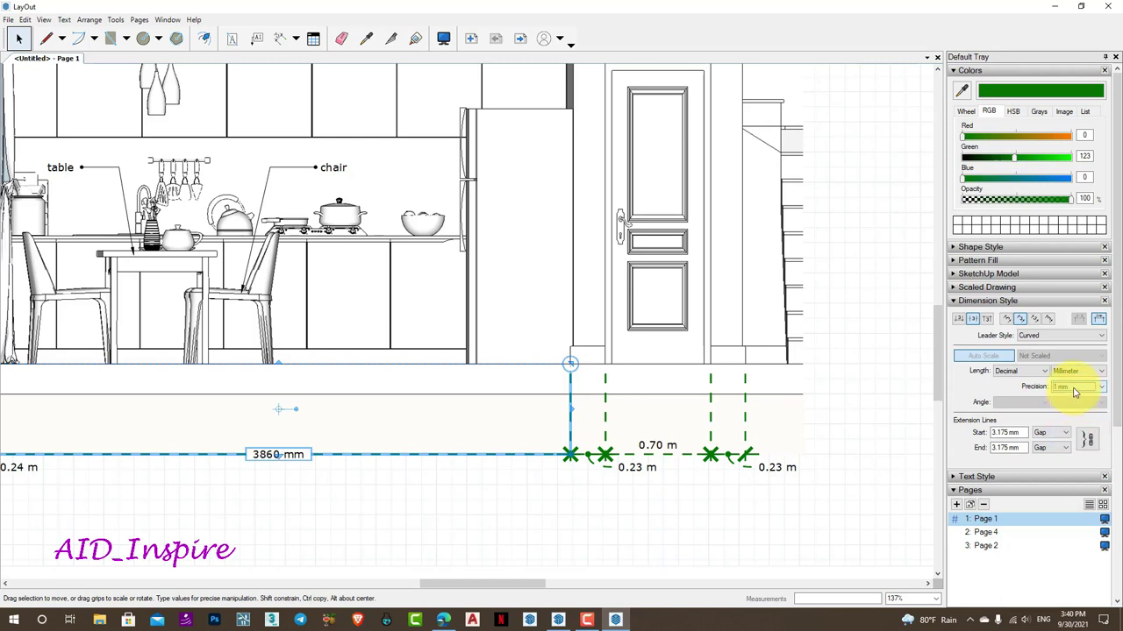
left_click(1079, 379)
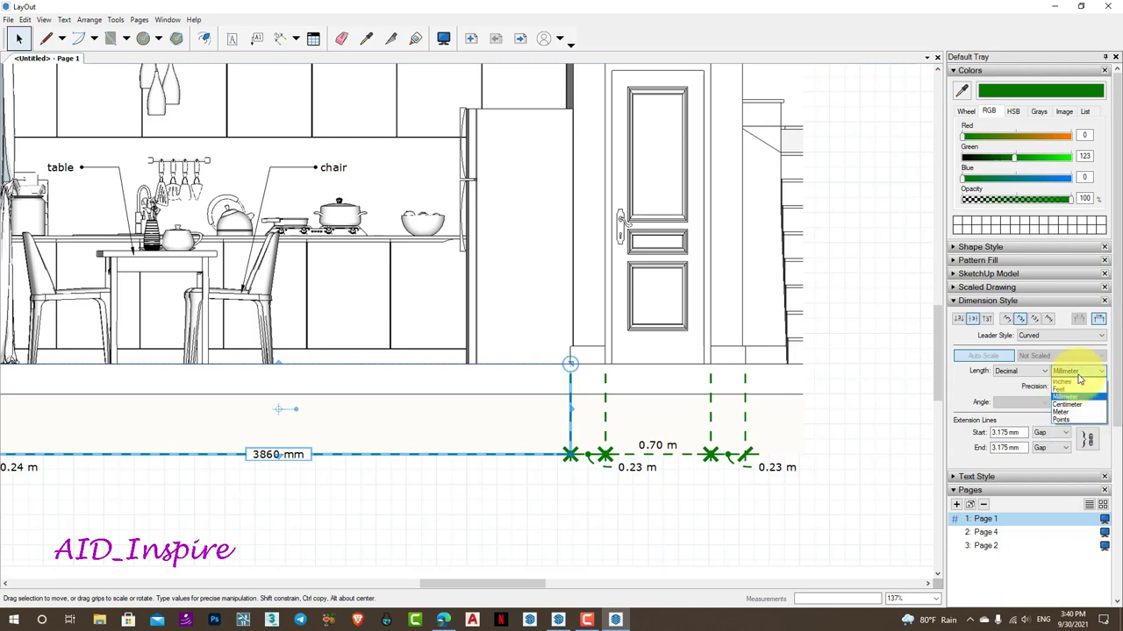
left_click(1070, 420)
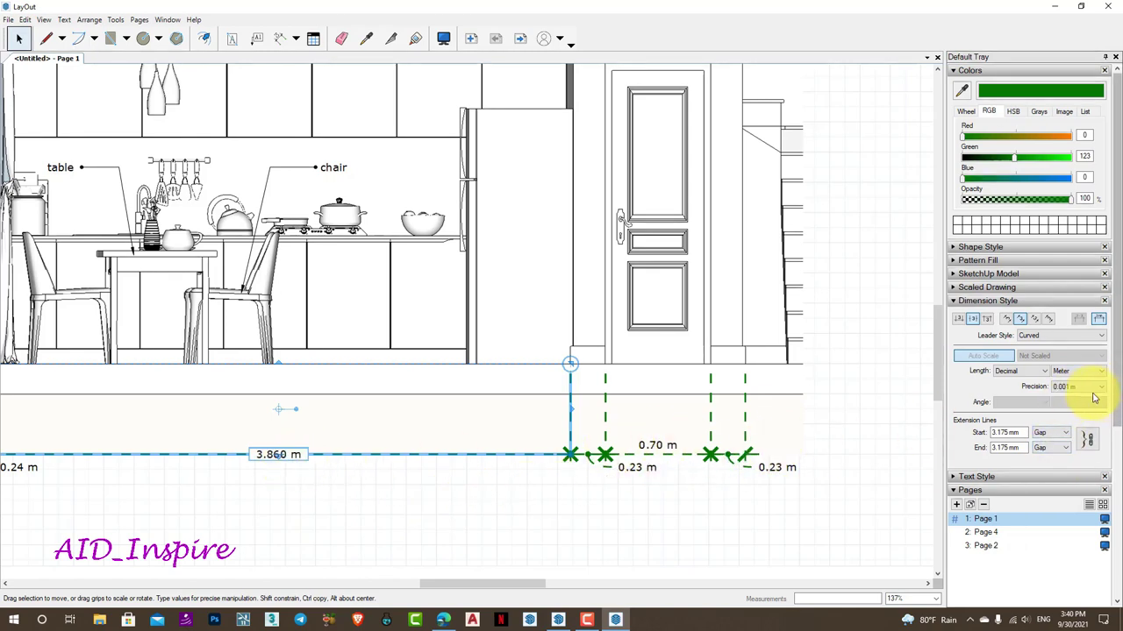
left_click(1086, 388)
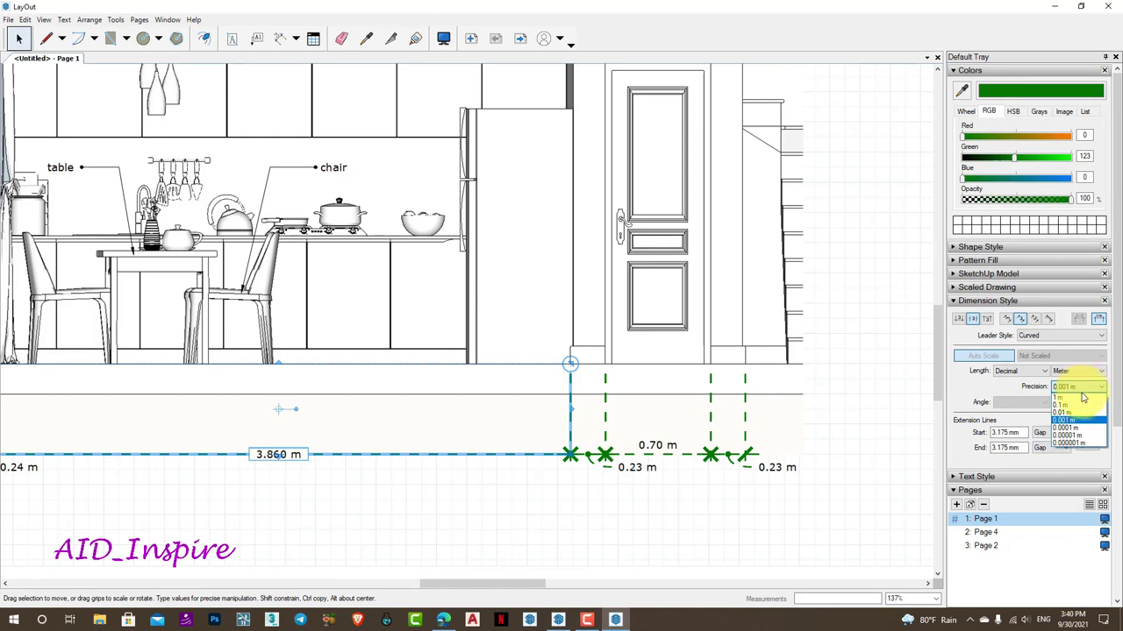
left_click(1083, 414)
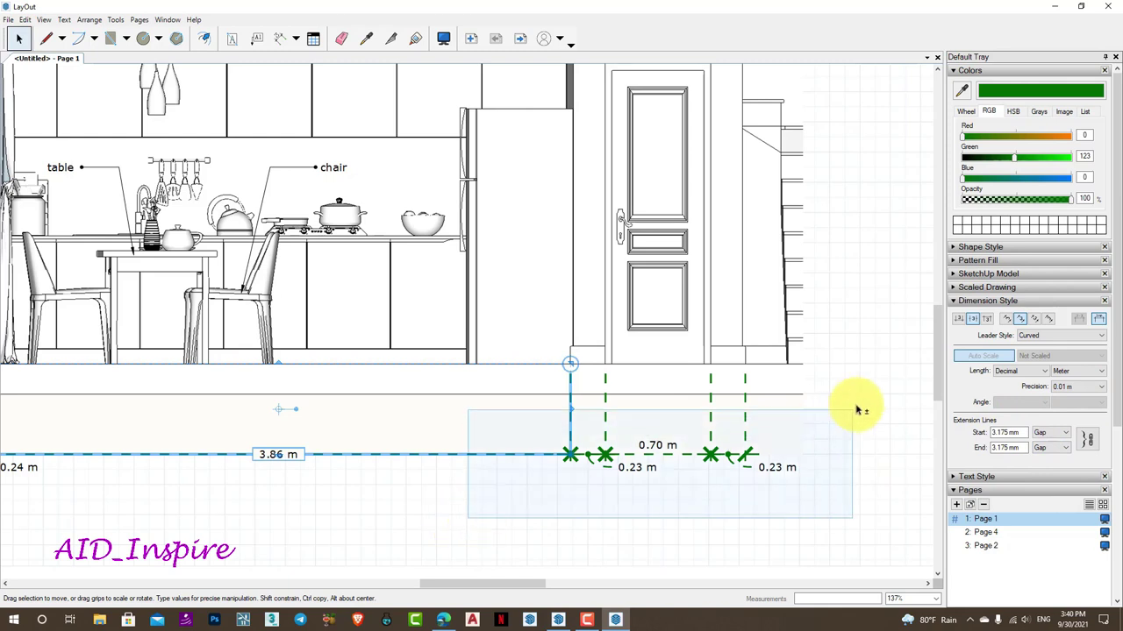
Select the floor dimensions and set extension line start and end to an 8 mm gap
mouse_move(475, 524)
left_mouse_down()
mouse_move(518, 524)
mouse_move(859, 344)
left_mouse_up()
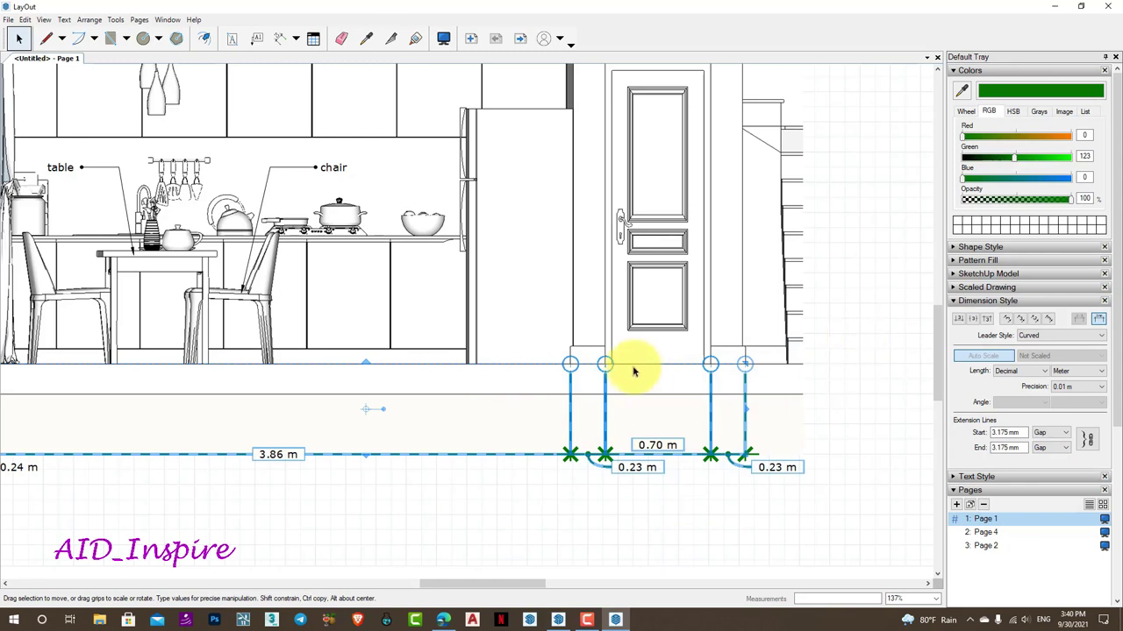
left_click(1007, 433)
type("8.000")
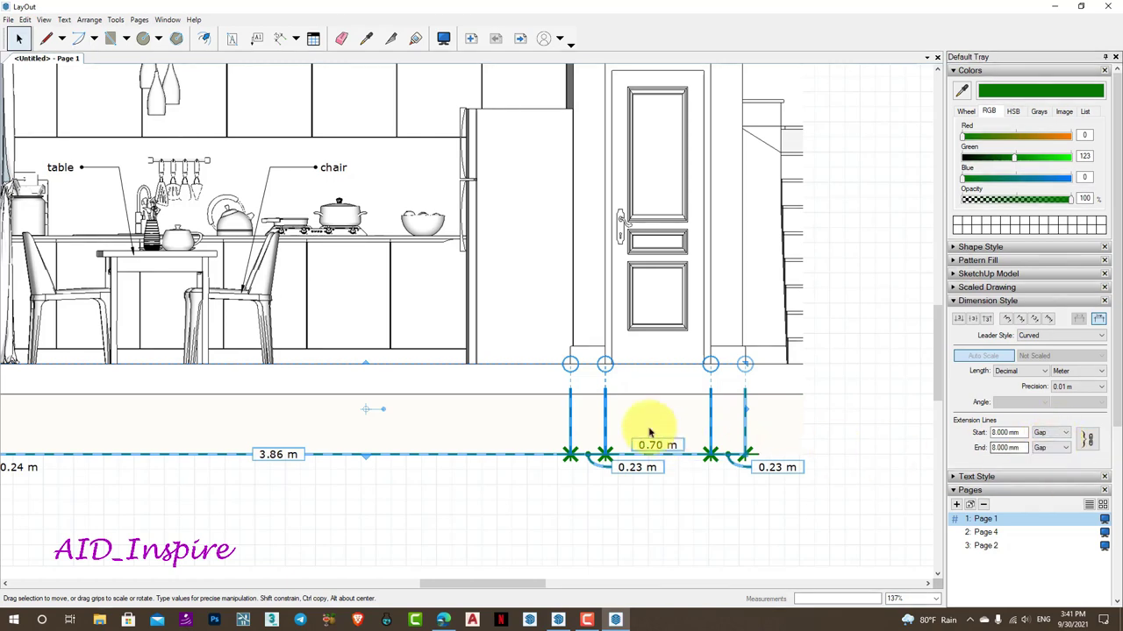
left_click(1040, 444)
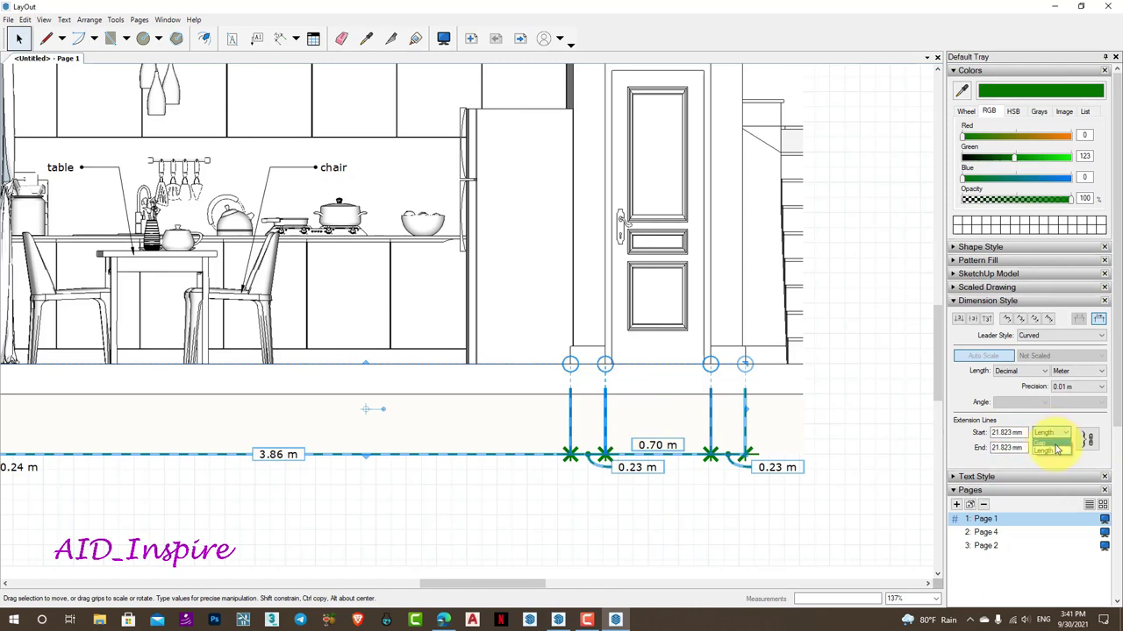
left_click(1057, 449)
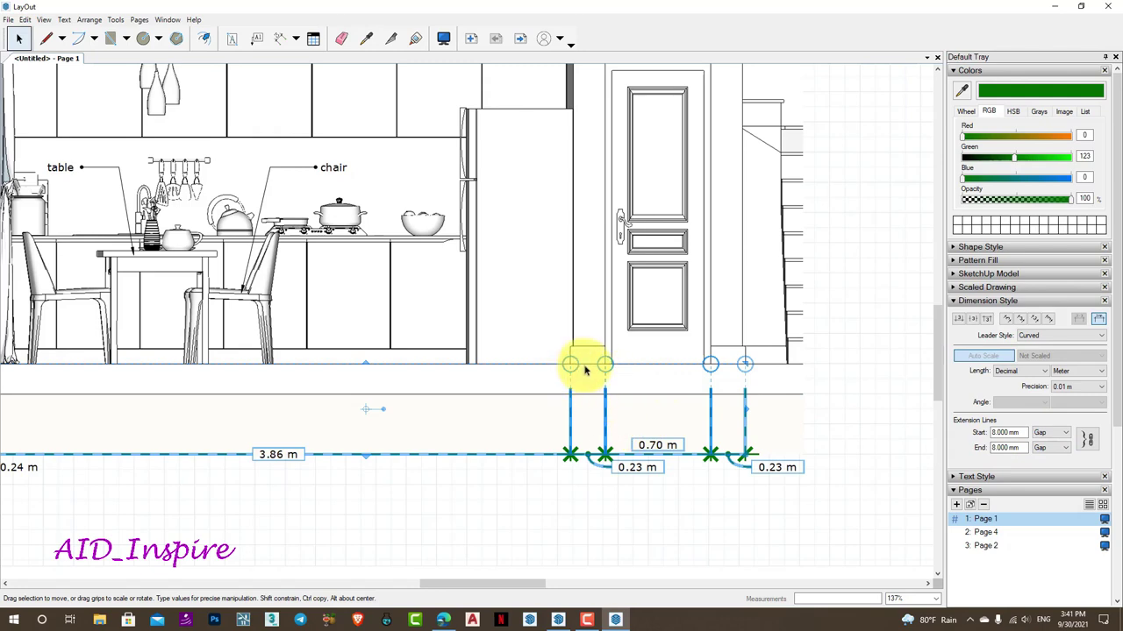
left_click(858, 424)
scroll(864, 421, "down", 5)
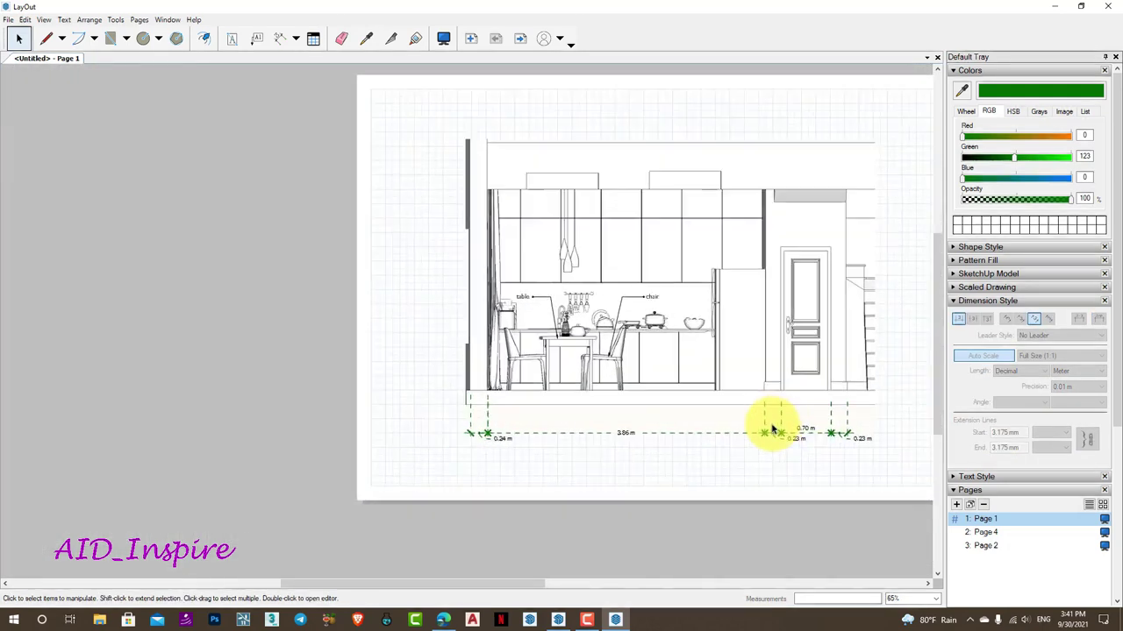
scroll(772, 428, "up", 2)
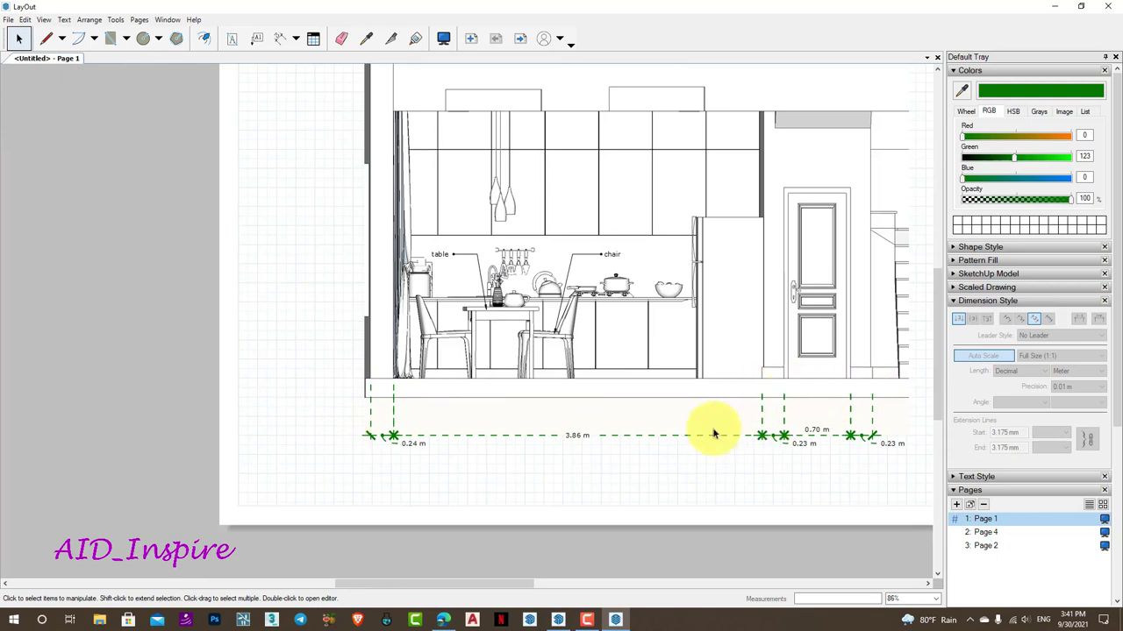
scroll(707, 413, "down", 2)
scroll(534, 431, "down", 2)
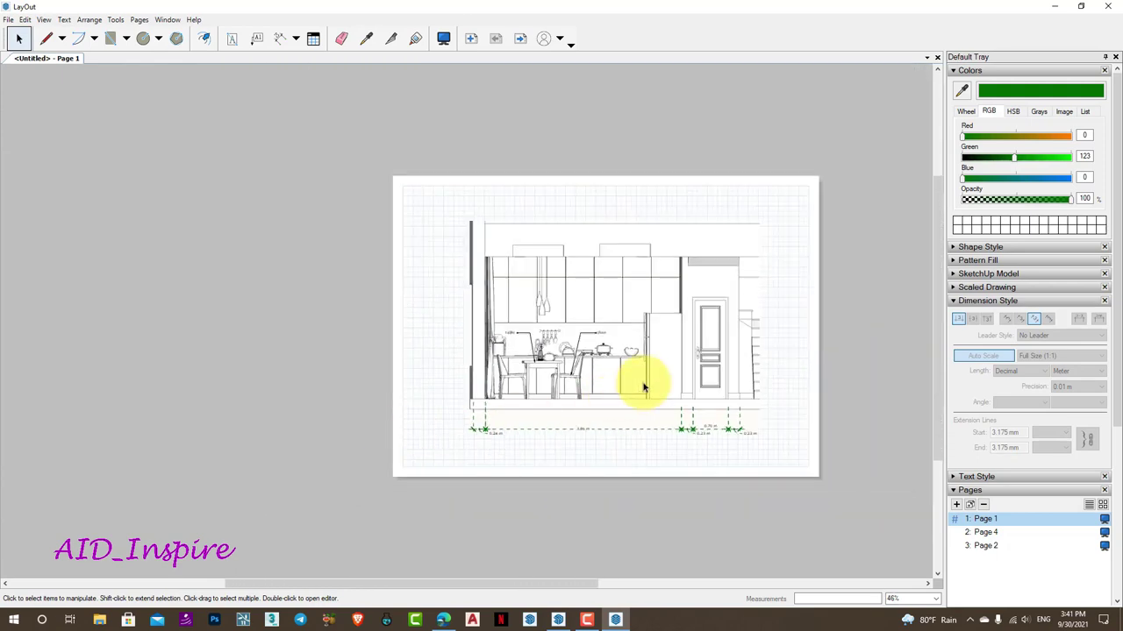
scroll(643, 387, "up", 1)
scroll(329, 465, "up", 1)
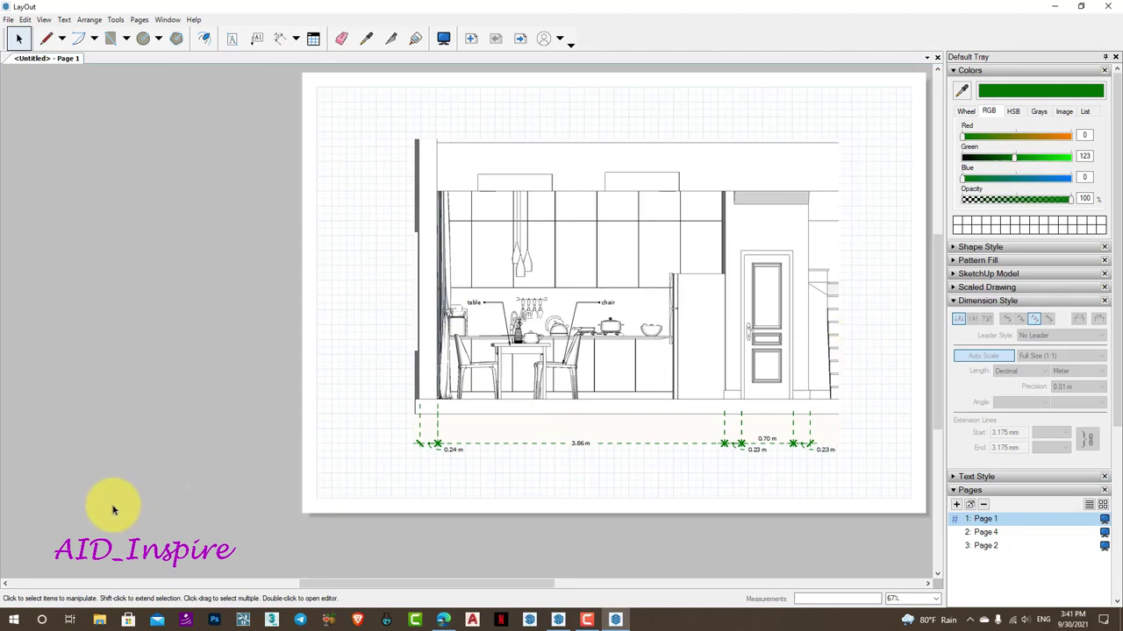
scroll(401, 420, "down", 3)
scroll(408, 394, "up", 2)
scroll(364, 407, "up", 3)
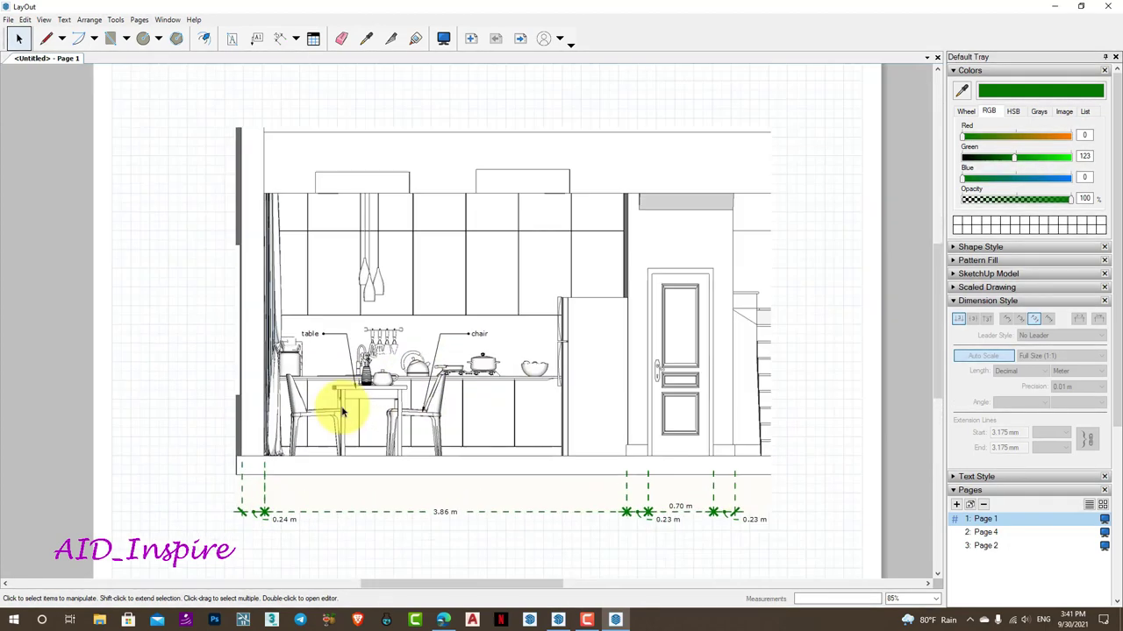
scroll(342, 412, "up", 2)
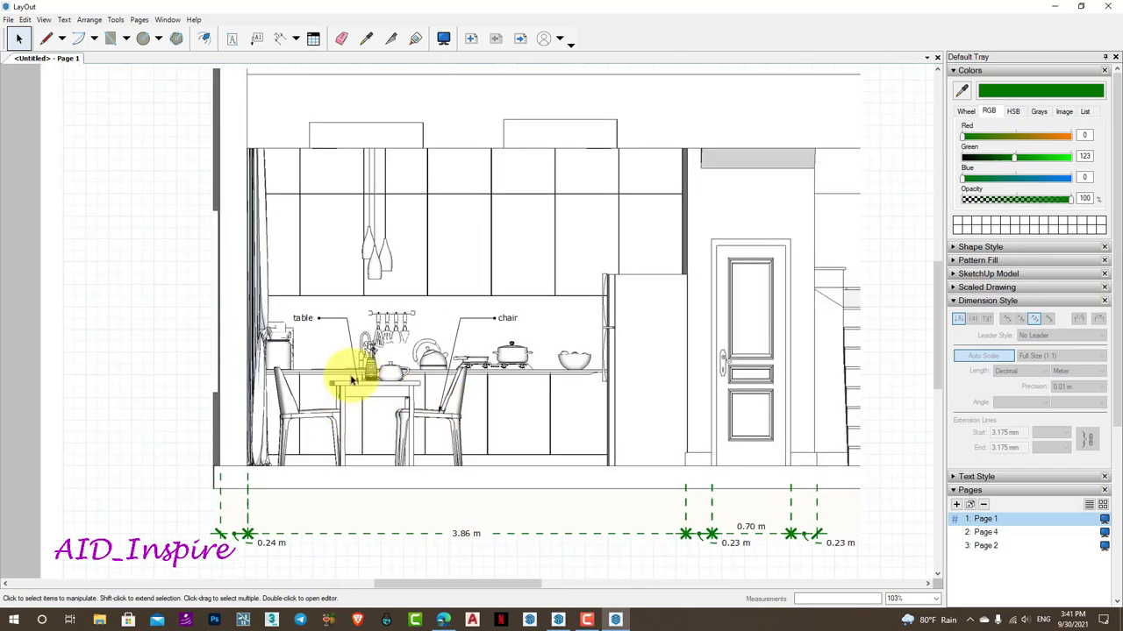
scroll(436, 419, "up", 2)
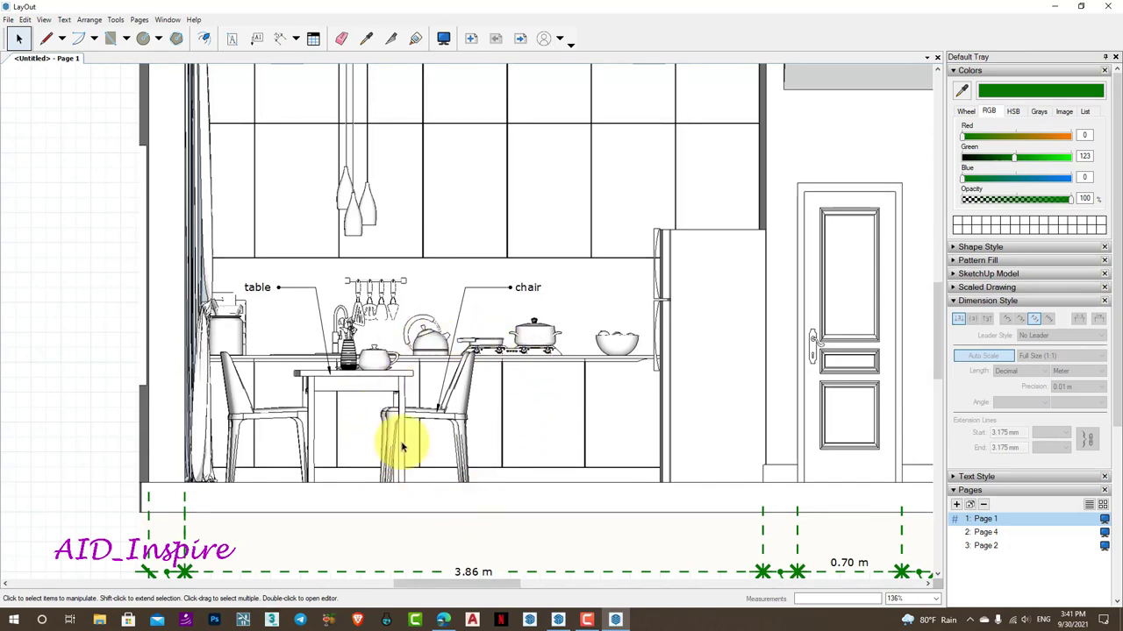
scroll(351, 426, "down", 3)
scroll(281, 377, "down", 2)
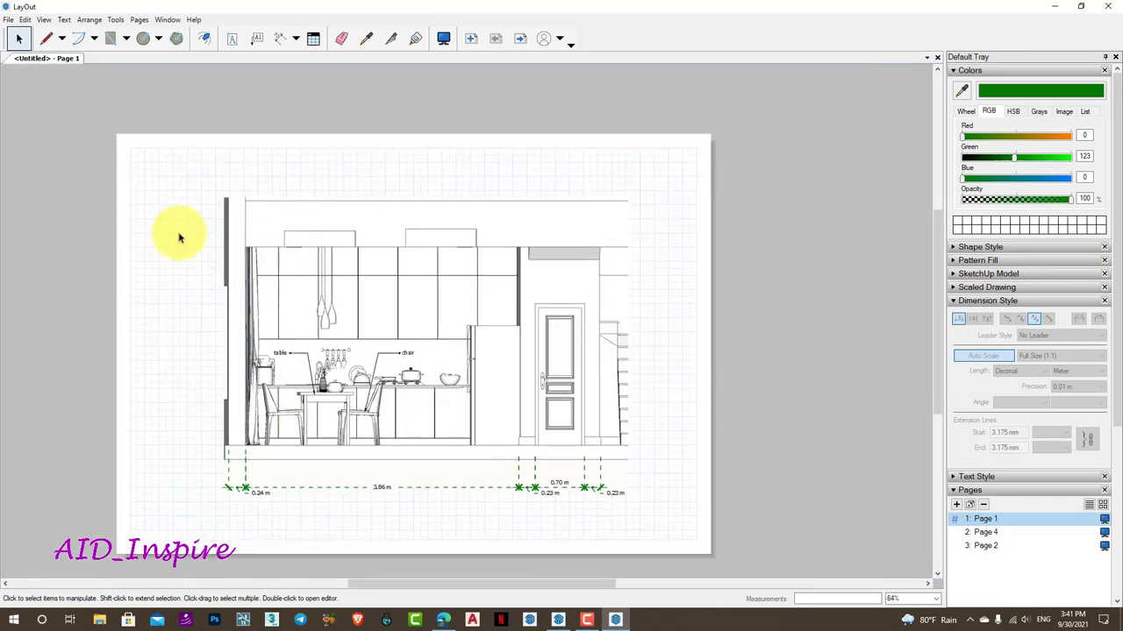
Insert the final.png render and move it above the elevation drawing
left_click(8, 20)
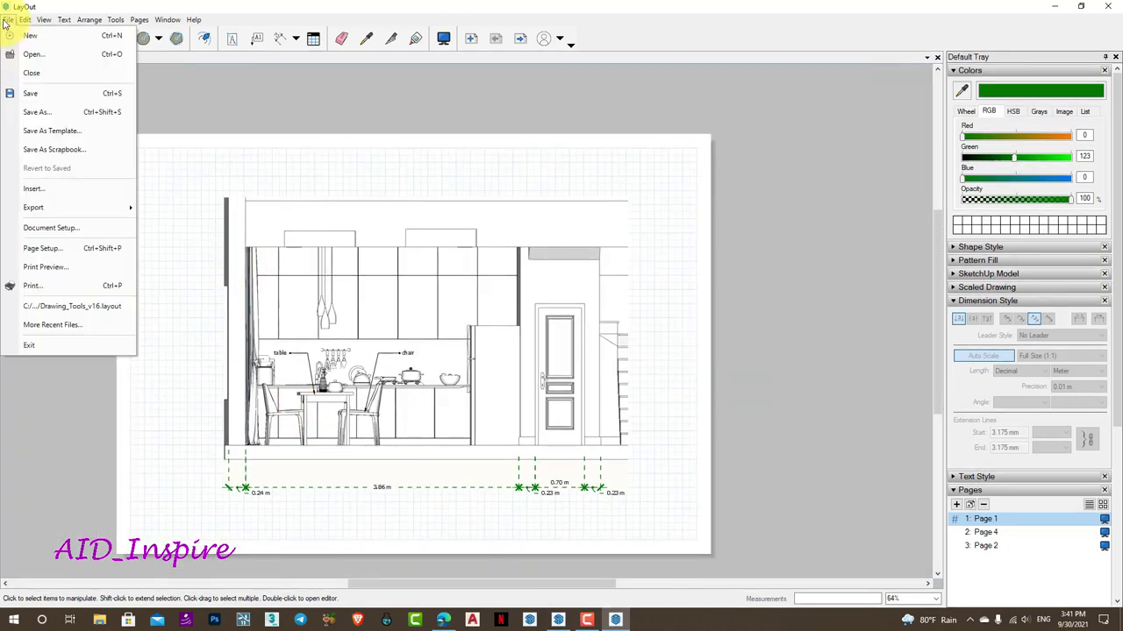
left_click(51, 192)
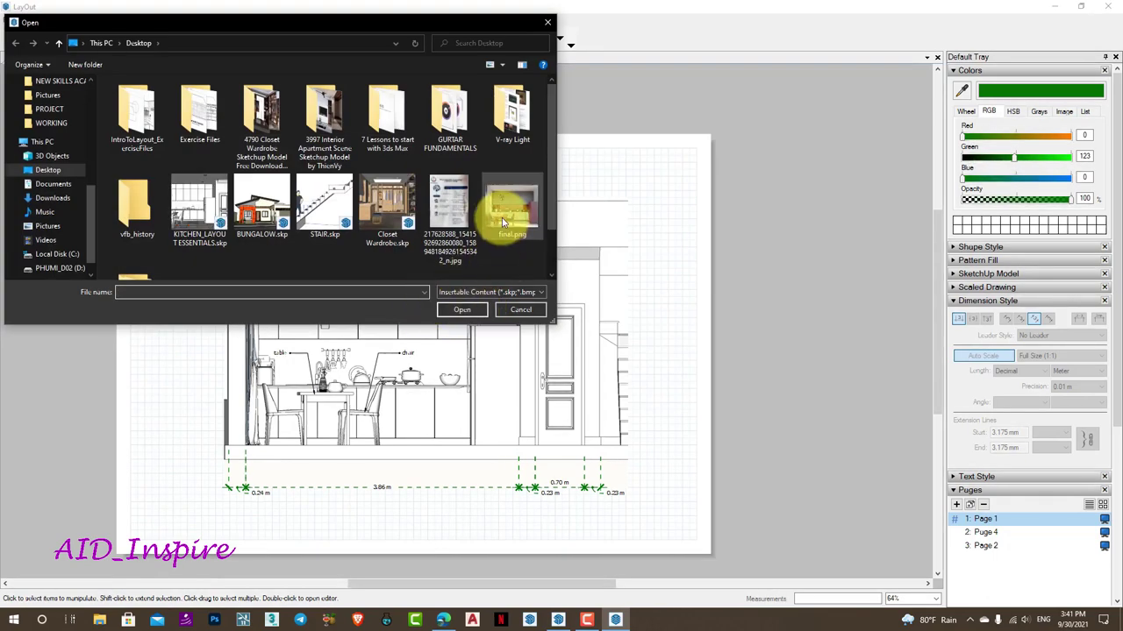
left_click(507, 217)
left_click(460, 309)
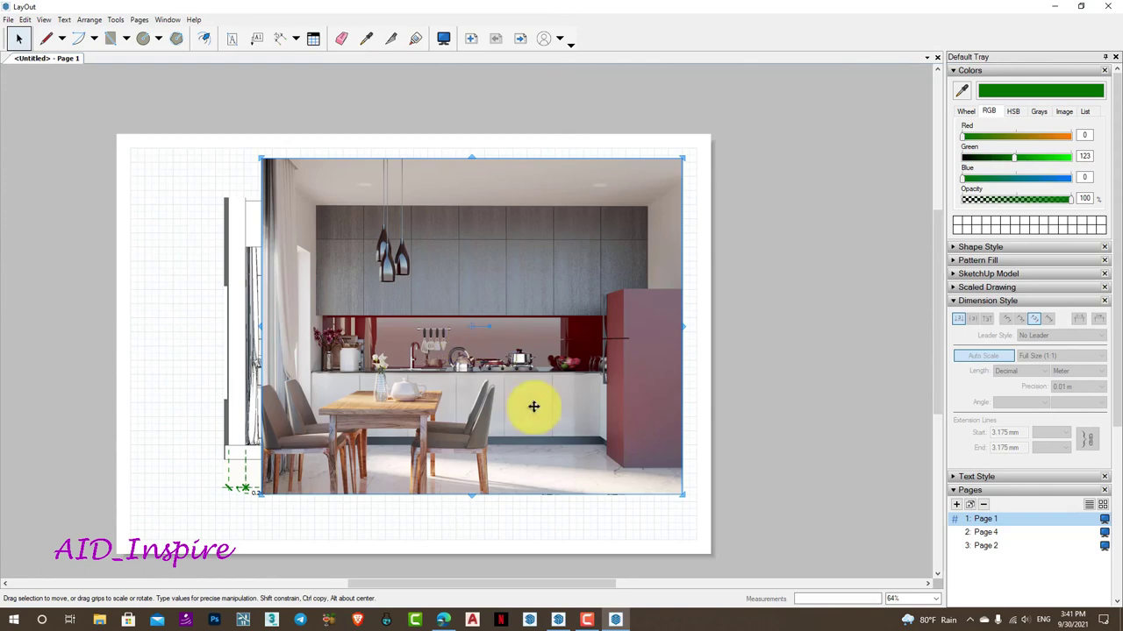
mouse_move(505, 401)
left_mouse_down()
mouse_move(512, 345)
mouse_move(768, 273)
left_mouse_up()
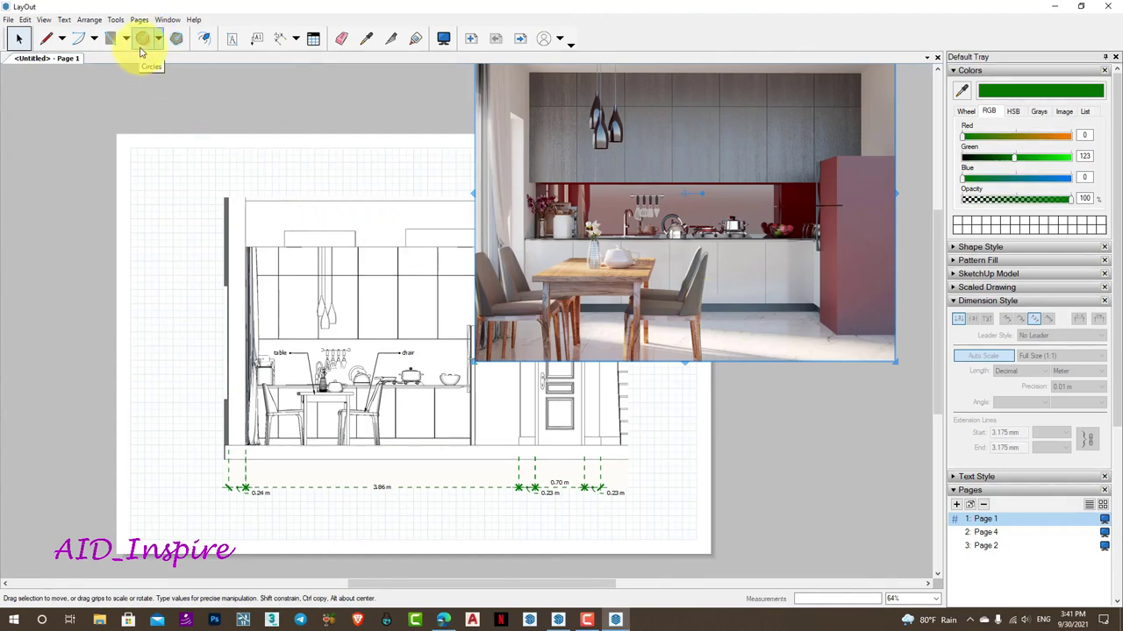
Draw a circle over the render's right-hand chair and select it
left_click(143, 41)
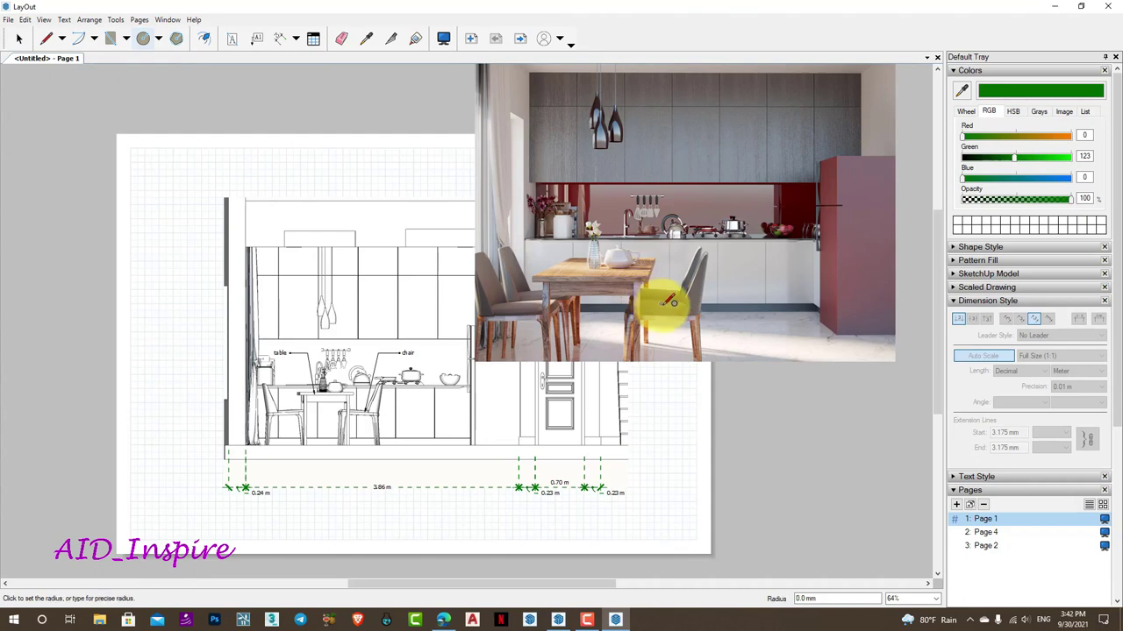
left_click_drag(665, 300, 718, 306)
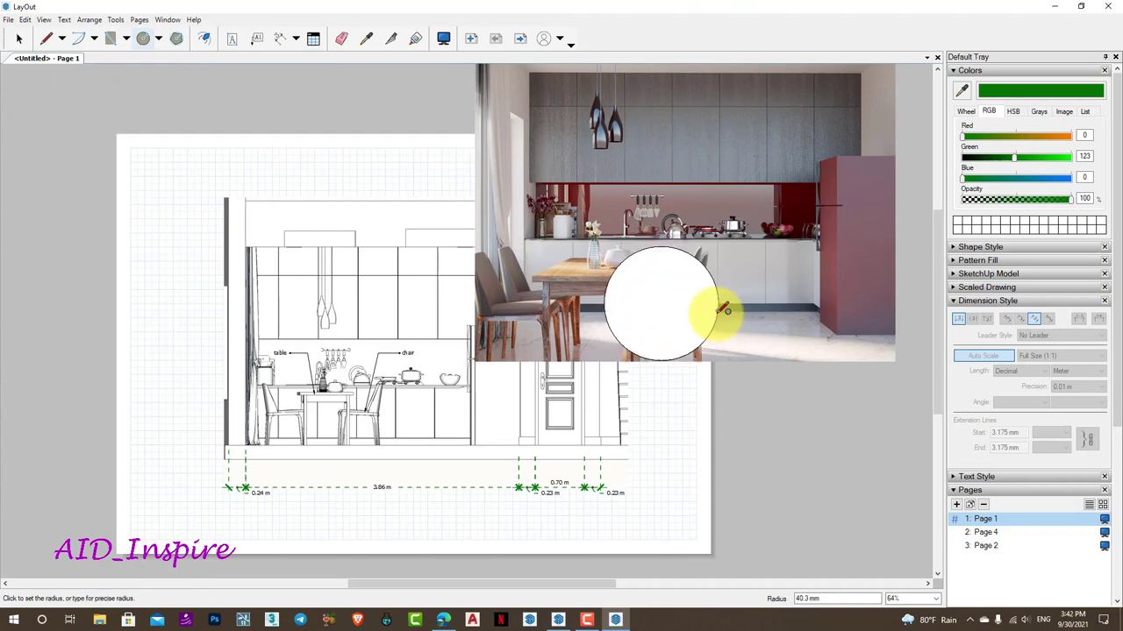
key("space")
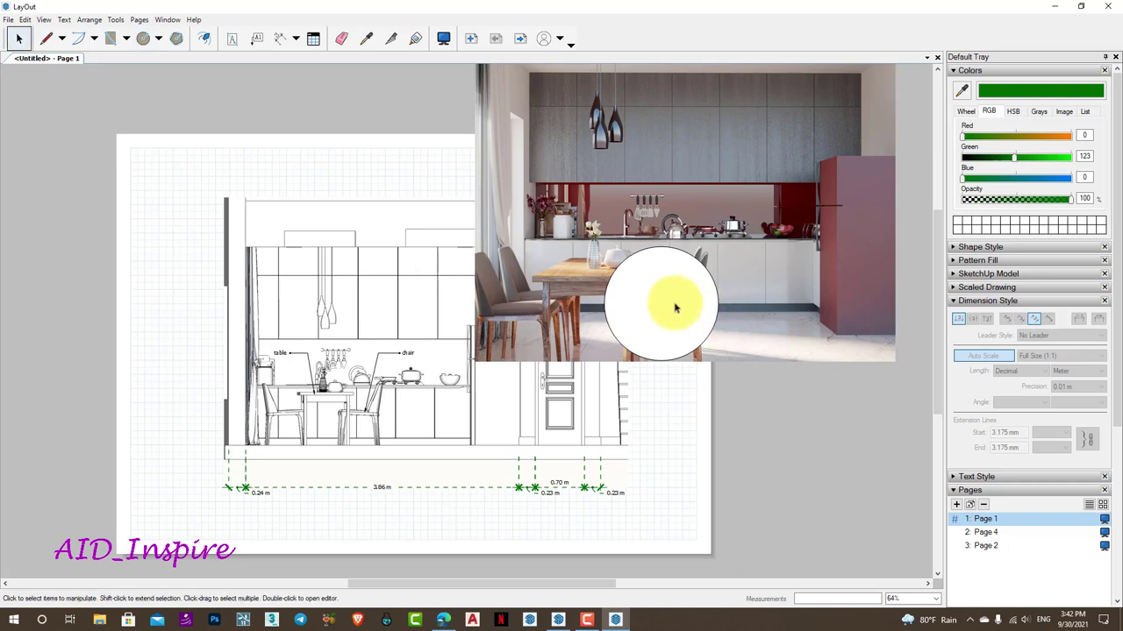
left_click(673, 306)
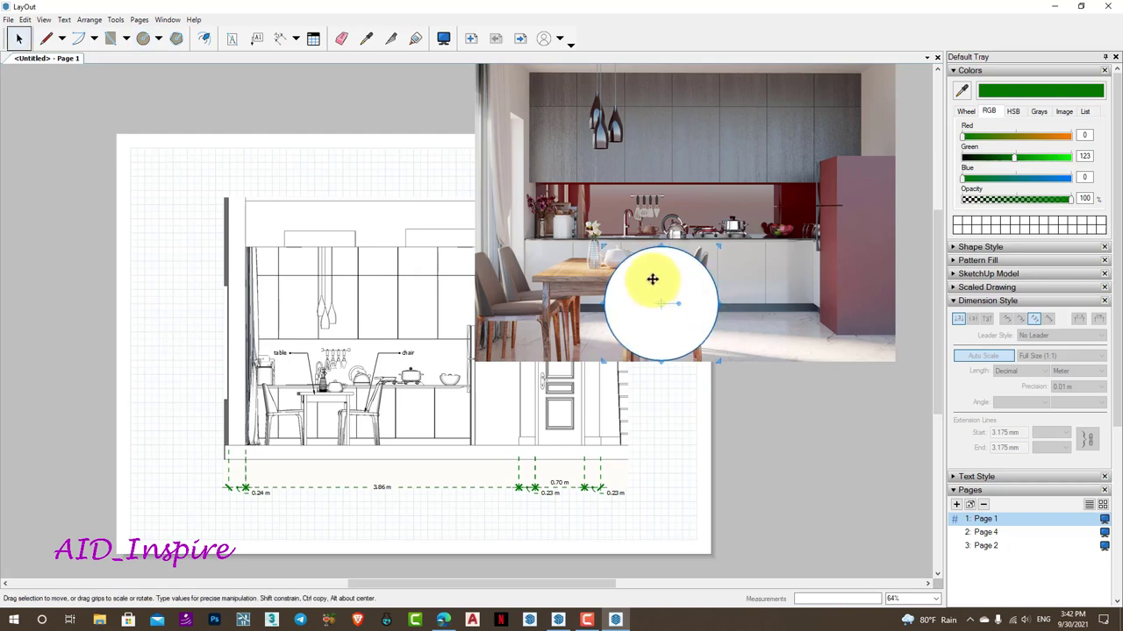
Turn off the circle's fill and set its stroke width to 1 pt
left_click(999, 249)
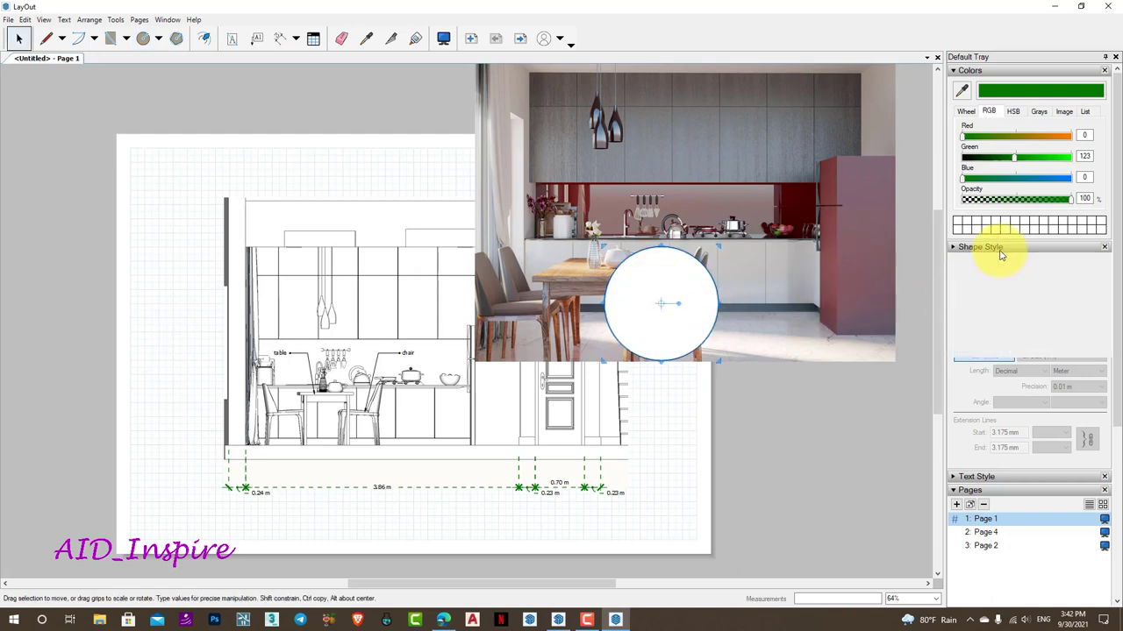
left_click(976, 264)
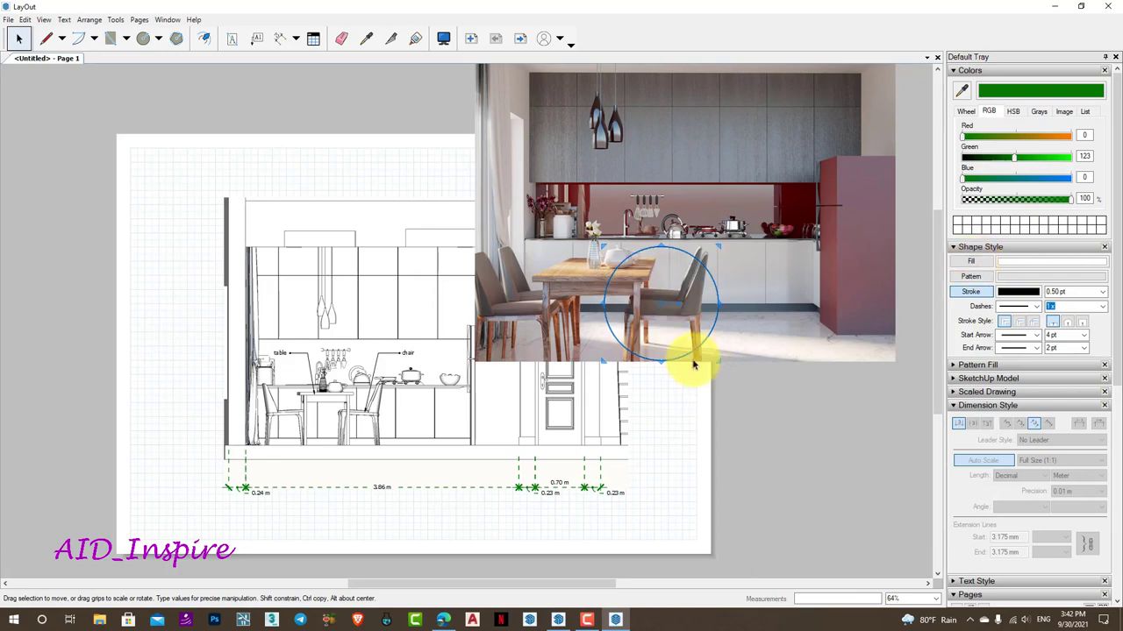
scroll(696, 318, "up", 2)
scroll(715, 323, "up", 3)
scroll(716, 322, "up", 1)
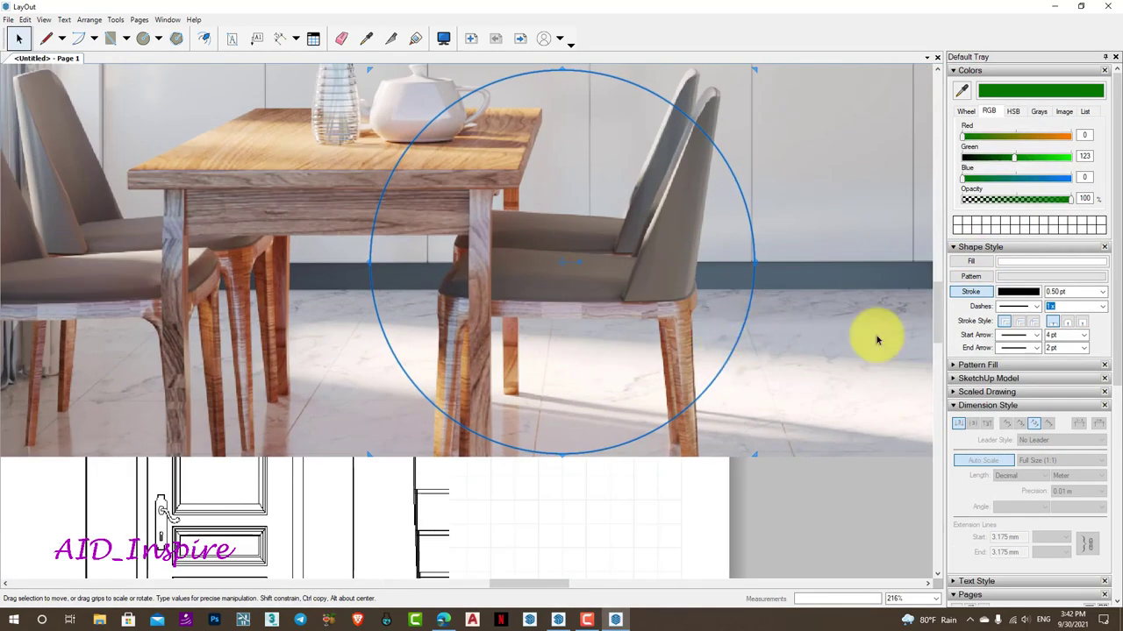
left_click(1103, 292)
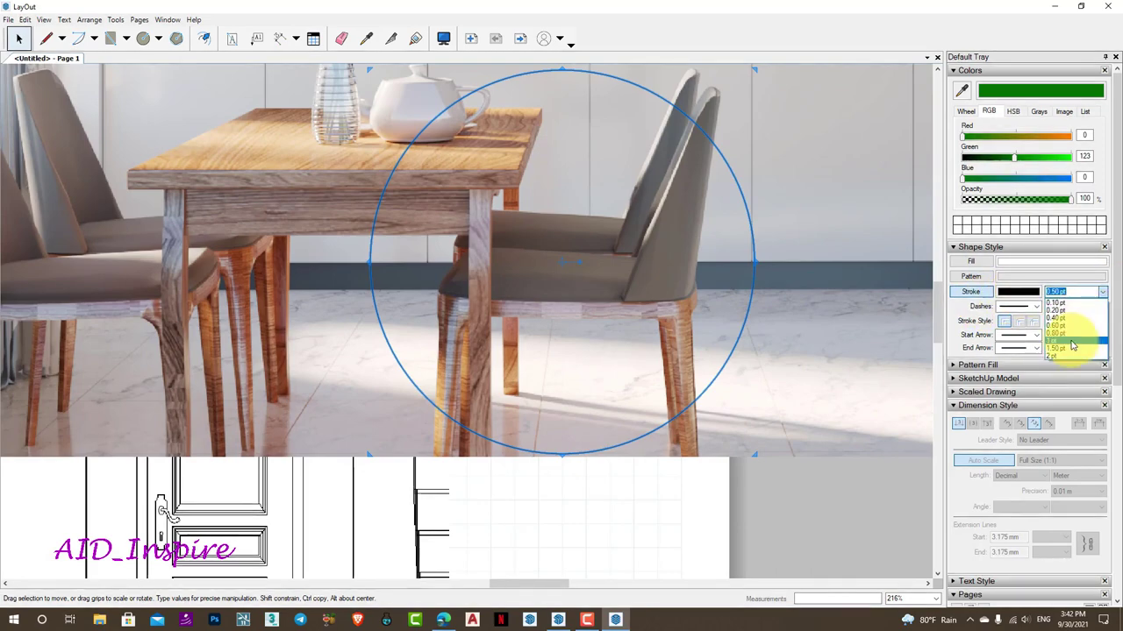
left_click(1063, 357)
Select the kitchen render and the circle together
left_click(487, 348)
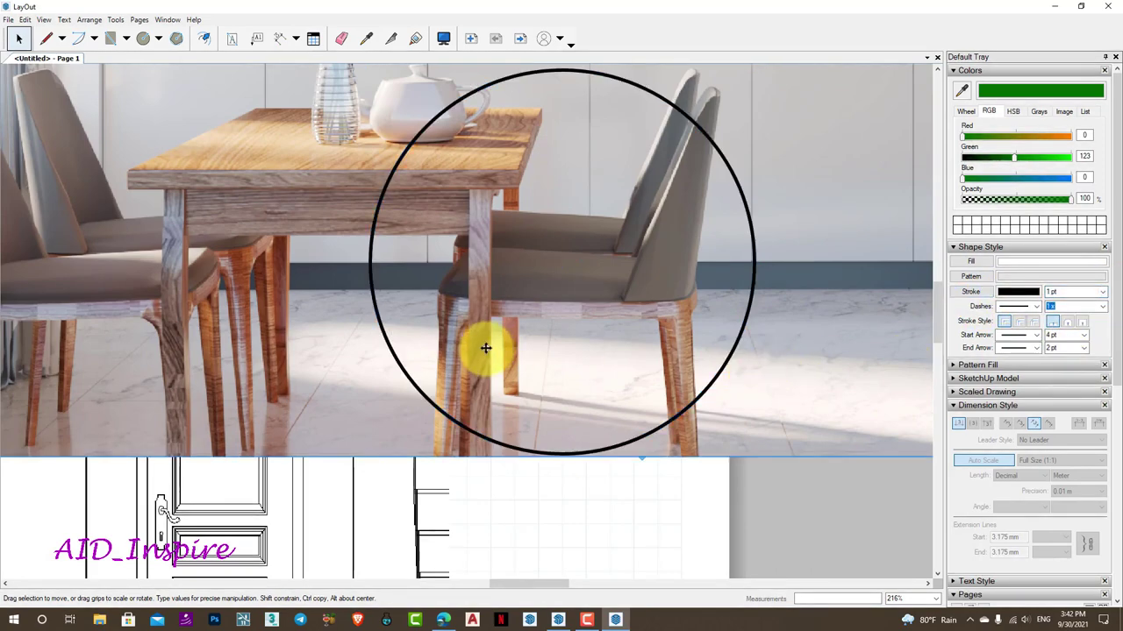
scroll(516, 348, "down", 2)
scroll(517, 349, "up", 1)
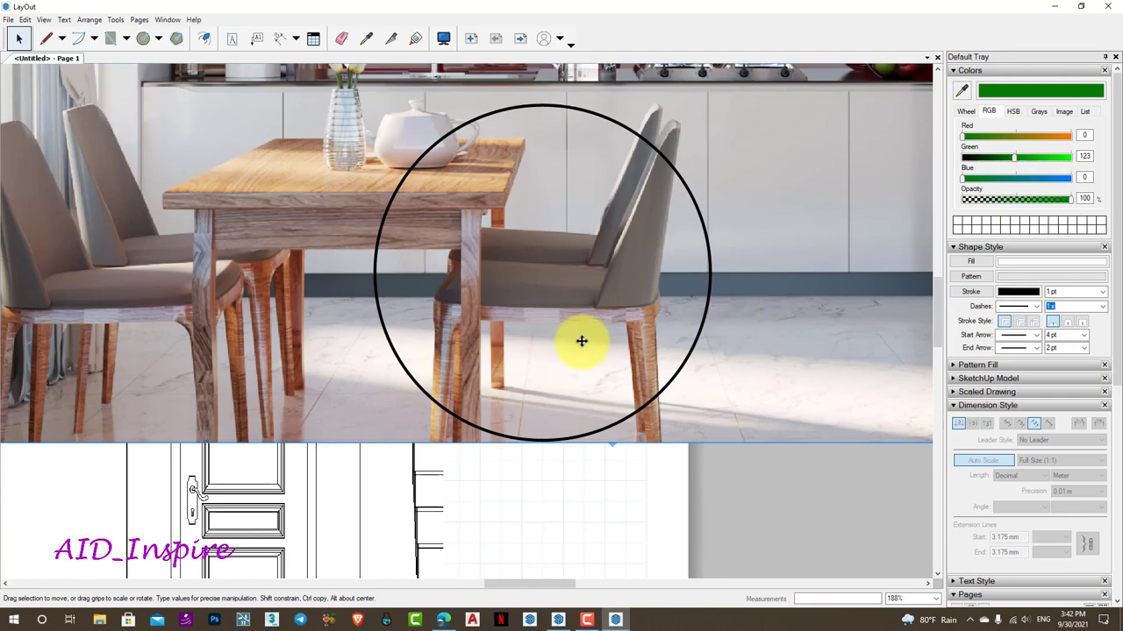
scroll(551, 357, "down", 4)
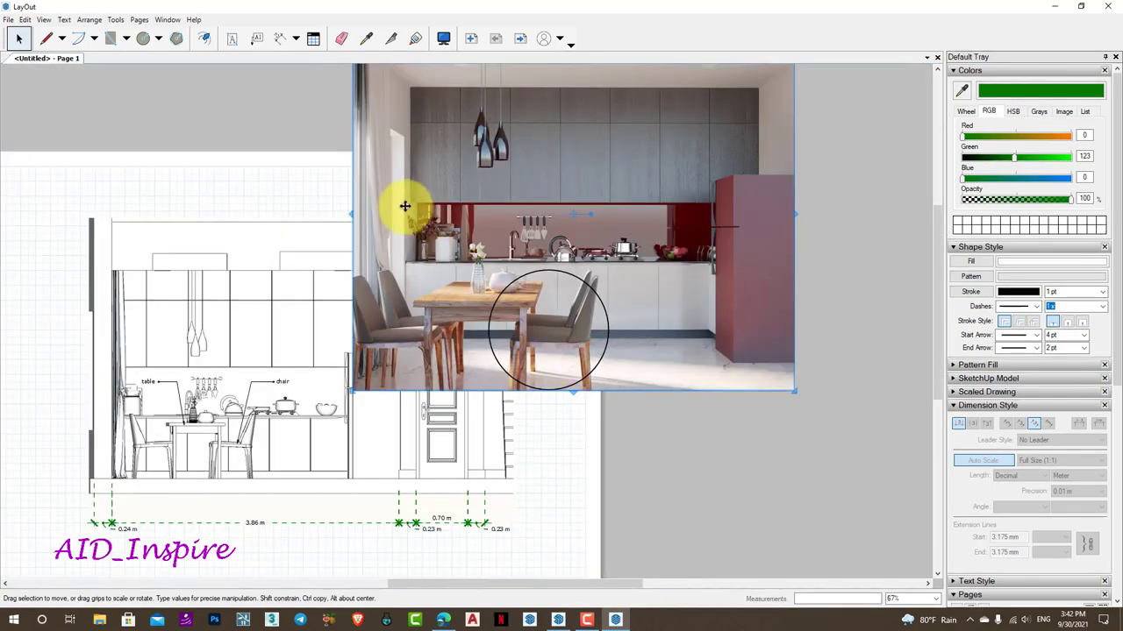
scroll(404, 205, "down", 1)
left_click_drag(361, 106, 783, 380)
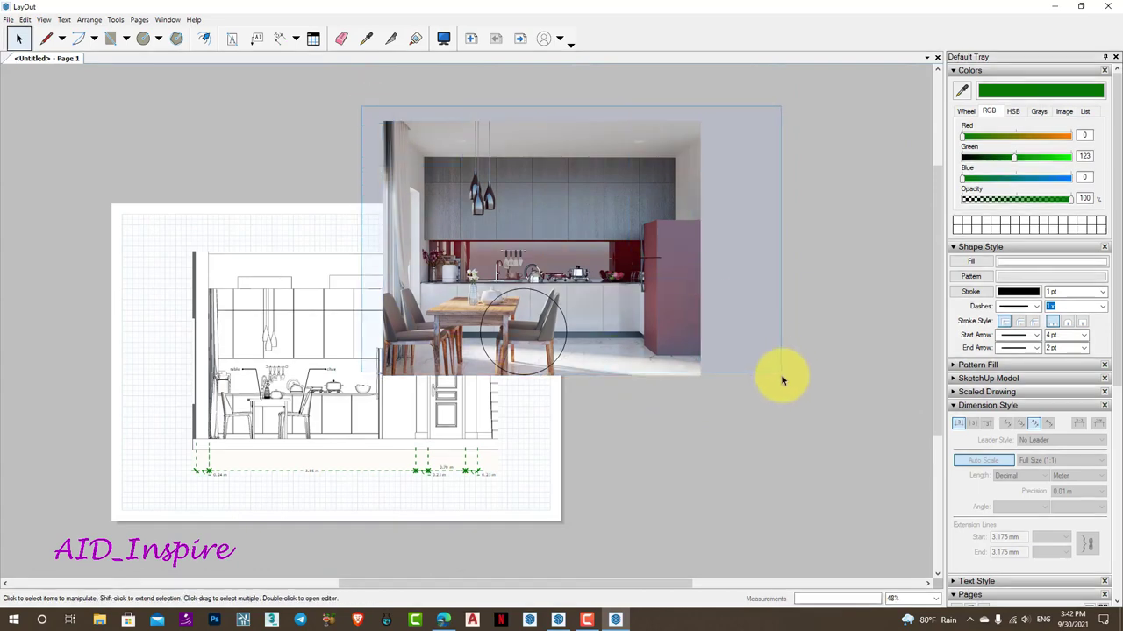
Create a clipping mask from the render and circle, then move the result onto the drawing
right_click(563, 330)
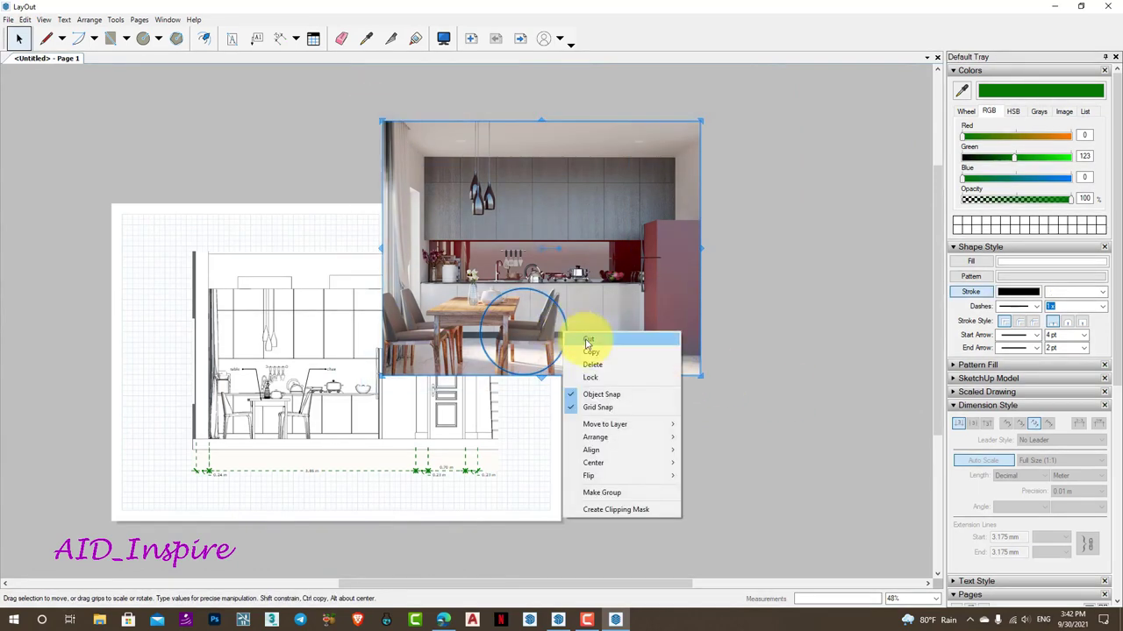
left_click(654, 509)
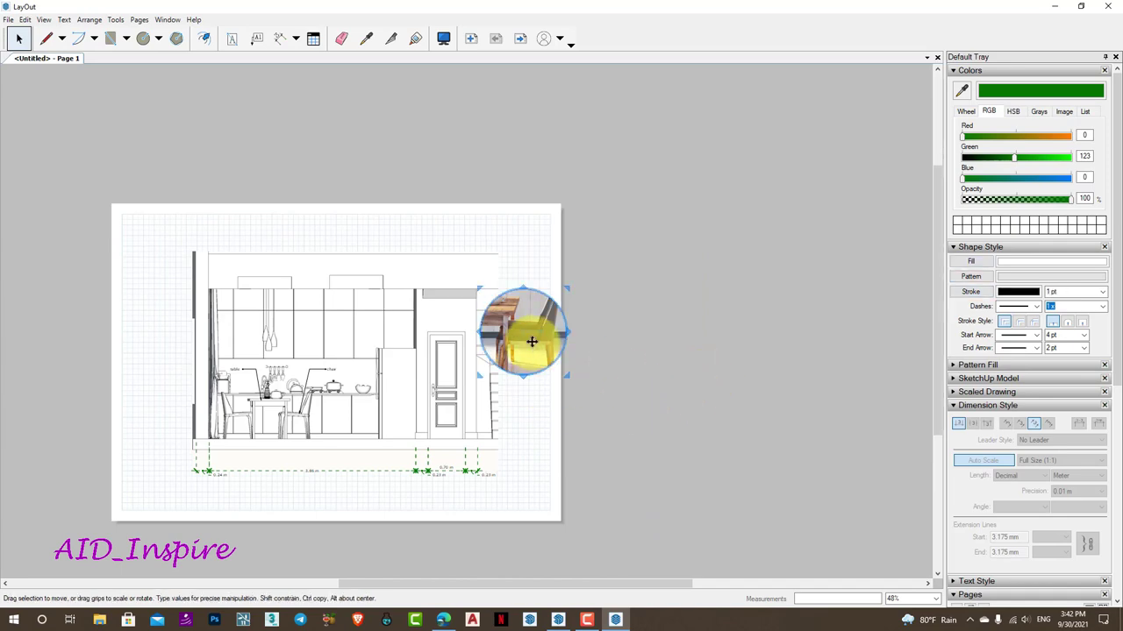
left_click_drag(528, 343, 360, 389)
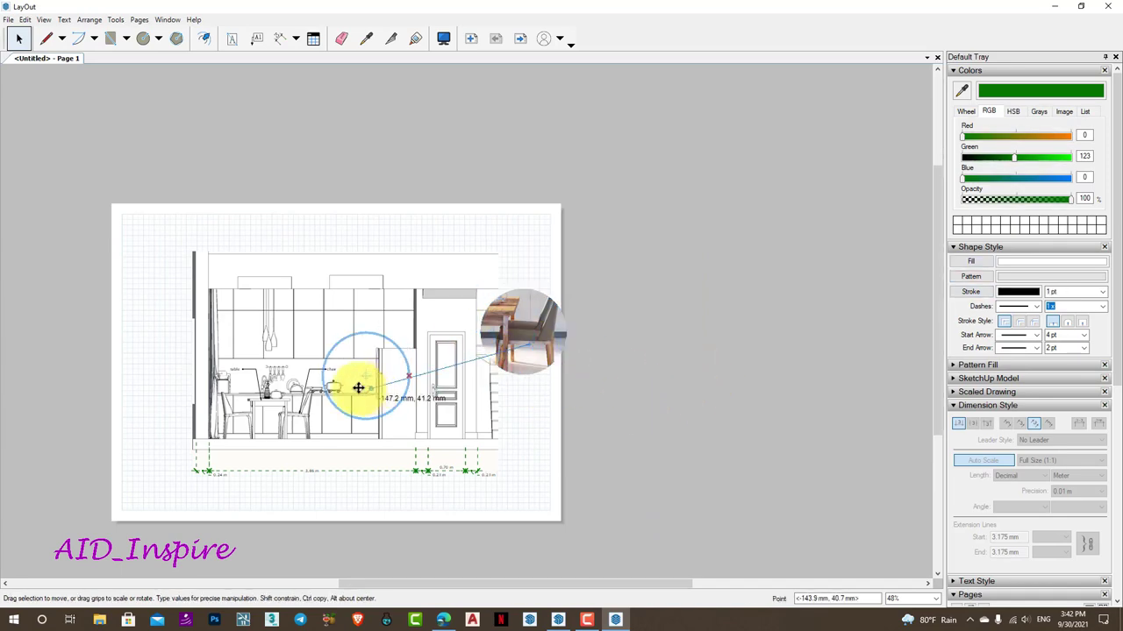
Scale the circular inset down and position it beside the chair label
scroll(356, 403, "up", 1)
scroll(356, 403, "up", 5)
scroll(356, 403, "up", 2)
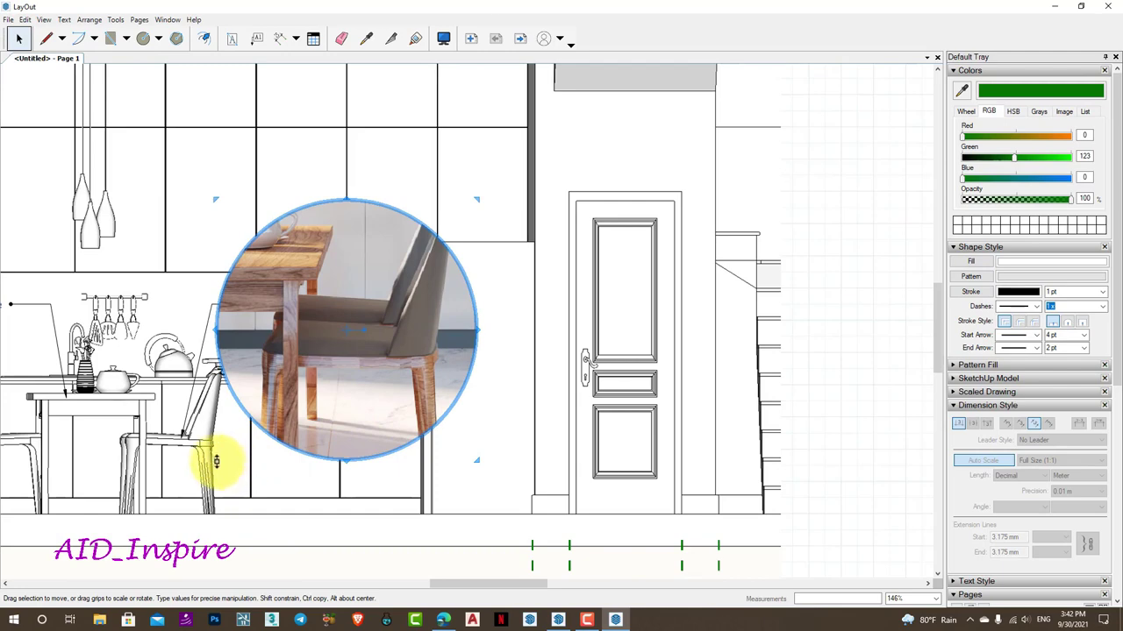
mouse_move(216, 462)
left_mouse_down()
mouse_move(291, 404)
mouse_move(296, 377)
left_mouse_up()
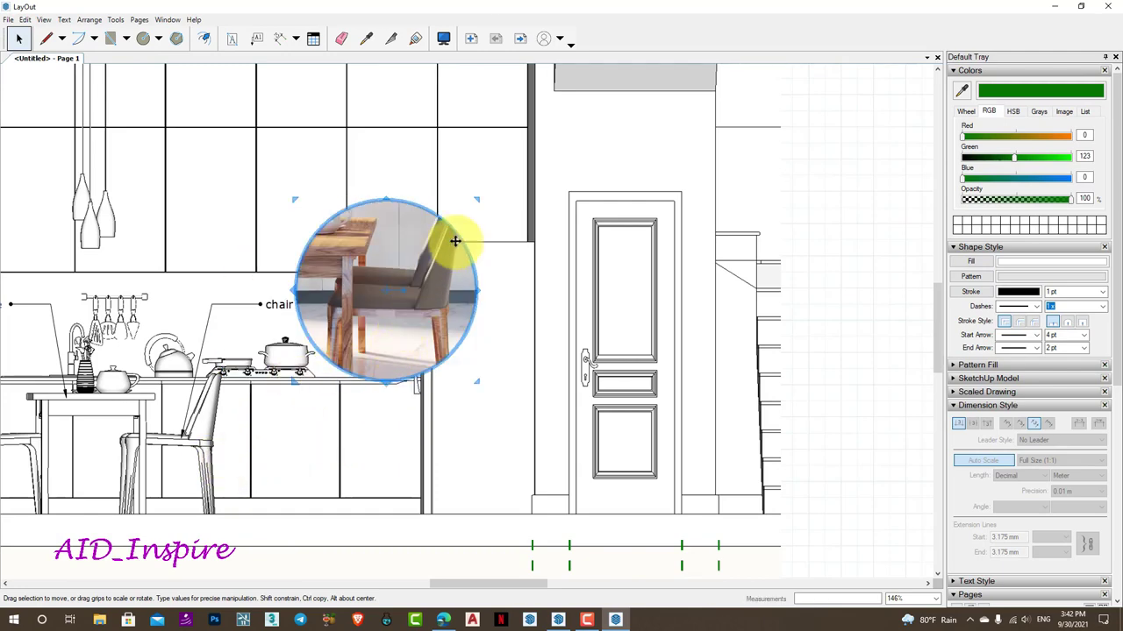
left_click_drag(476, 200, 442, 235)
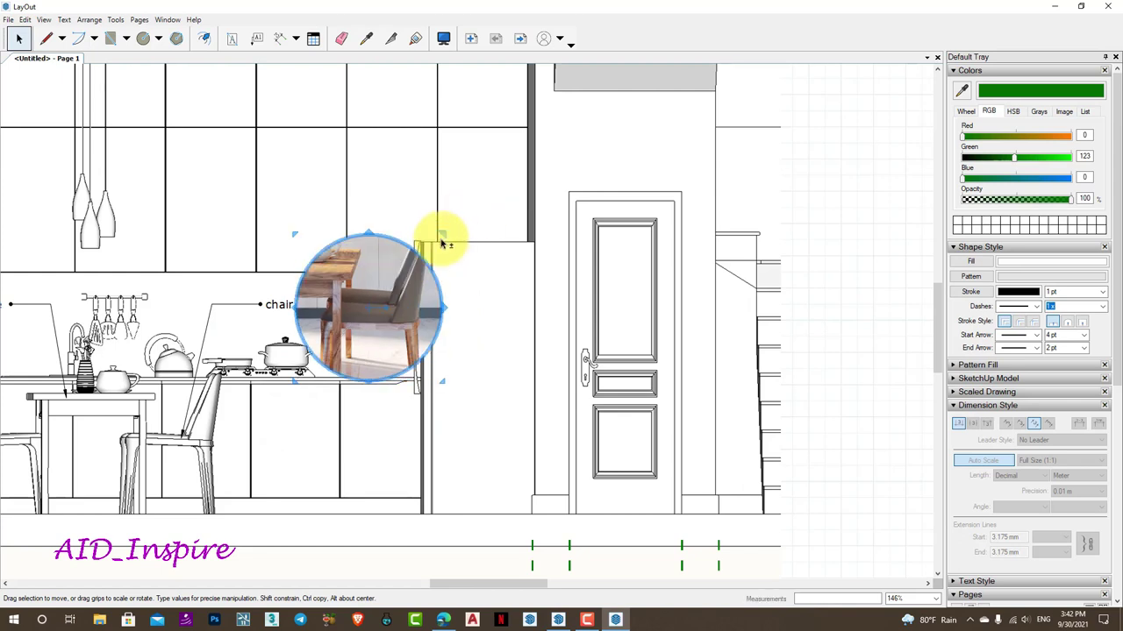
left_click_drag(293, 230, 316, 256)
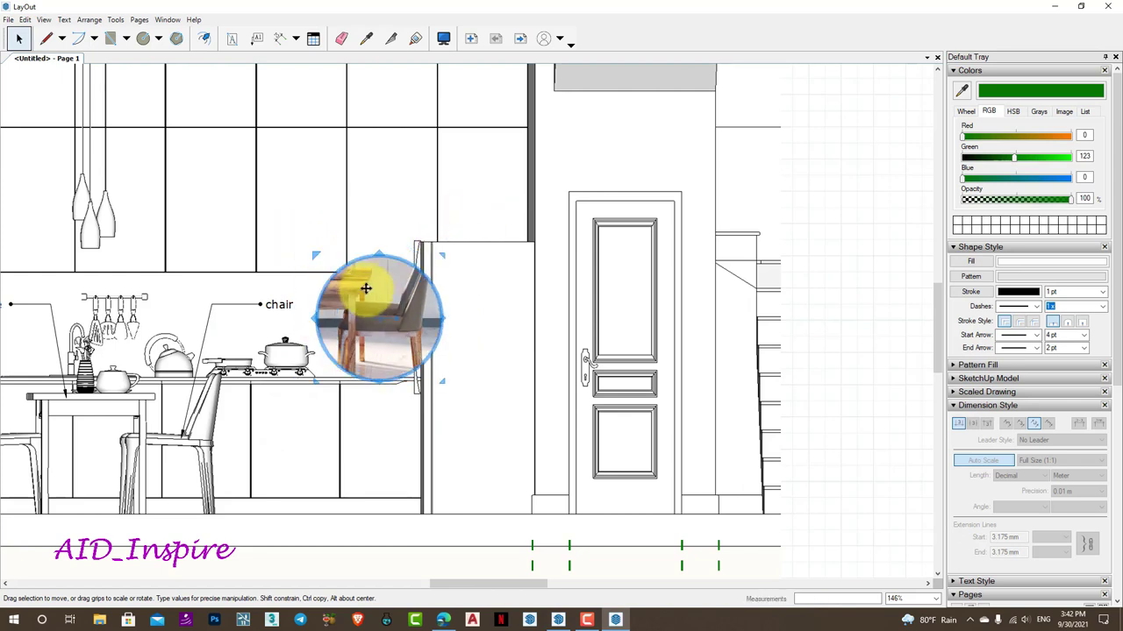
left_click_drag(366, 299, 366, 292)
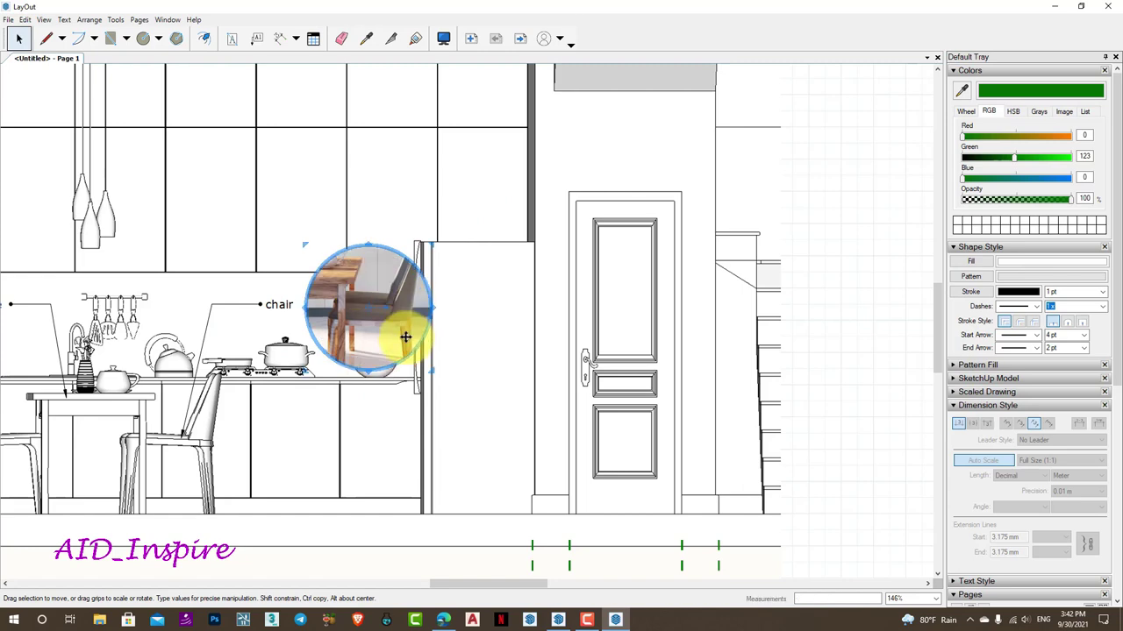
Set the circular inset's stroke colour to green (Green 139)
left_click(814, 333)
scroll(383, 301, "up", 3)
scroll(413, 263, "up", 3)
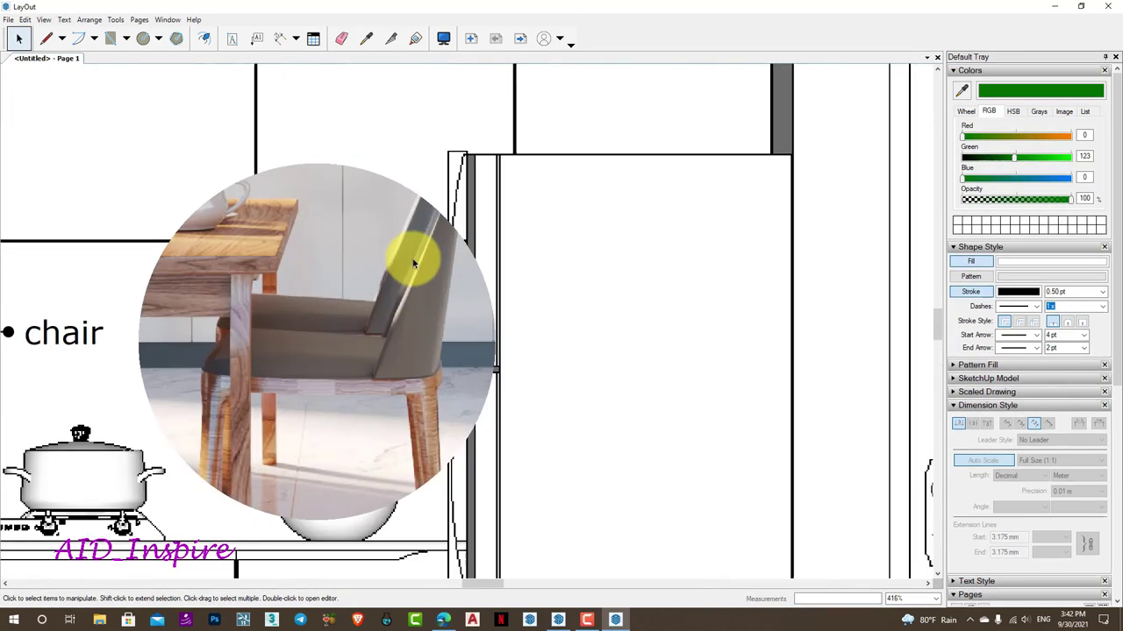
left_click(402, 190)
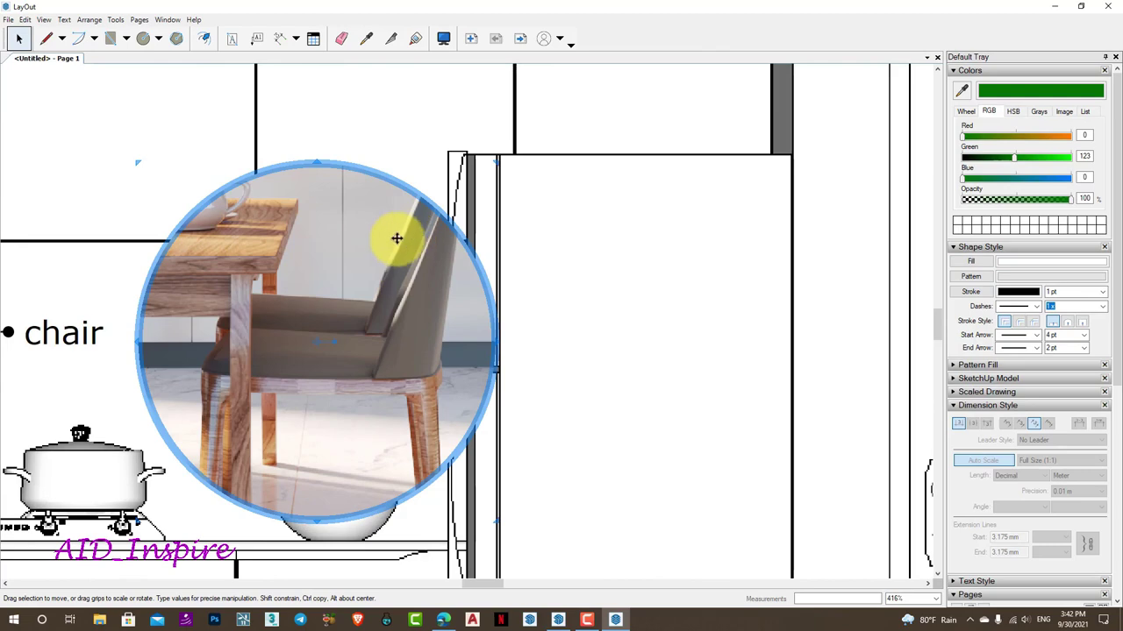
left_click(1019, 294)
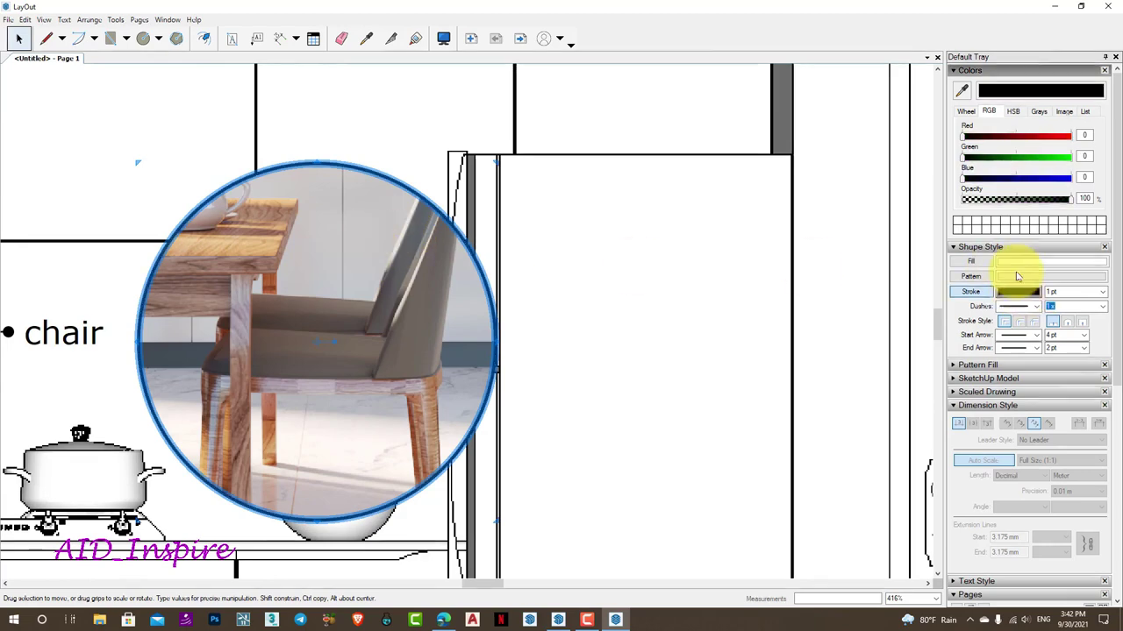
left_click_drag(1033, 155, 1021, 158)
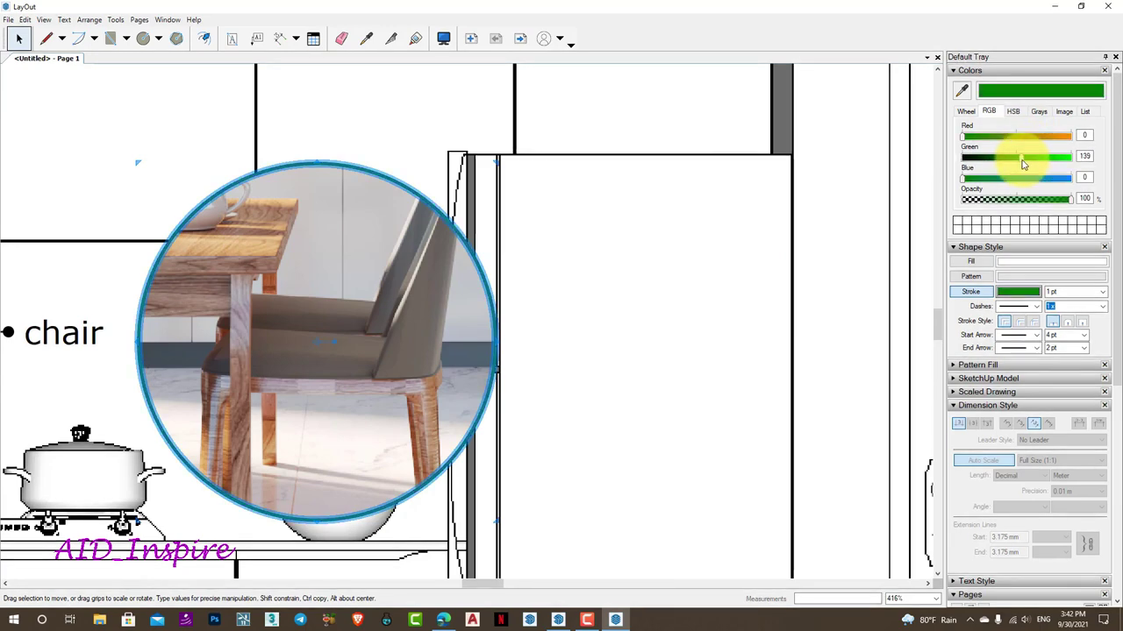
left_click(594, 322)
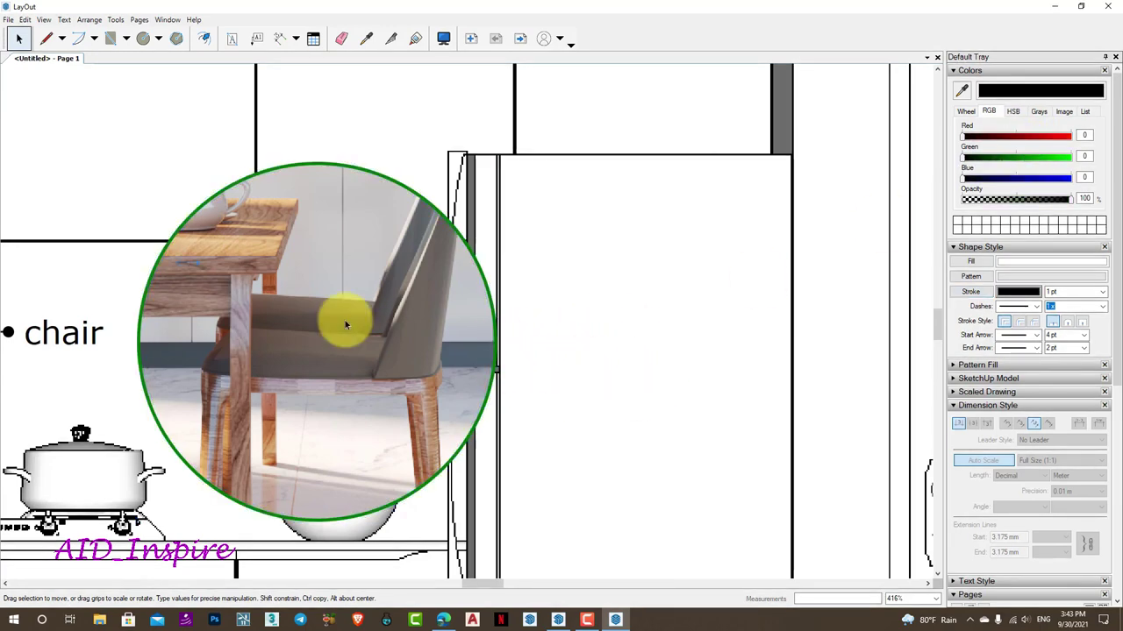
Give the inset's outline a dashed pattern
left_click(391, 201)
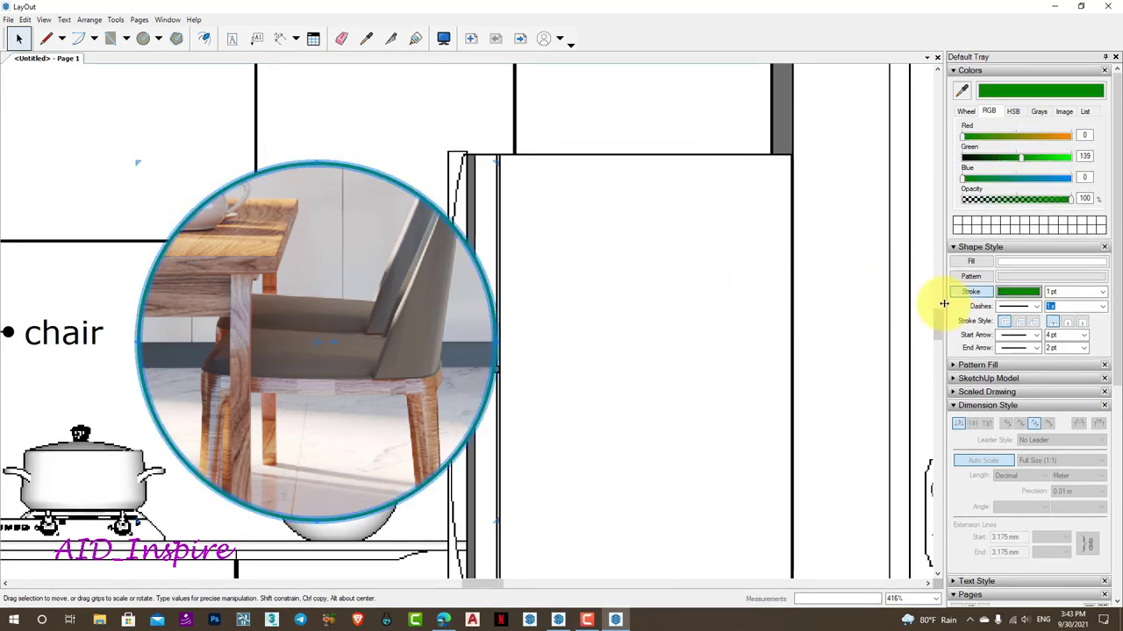
left_click(1036, 306)
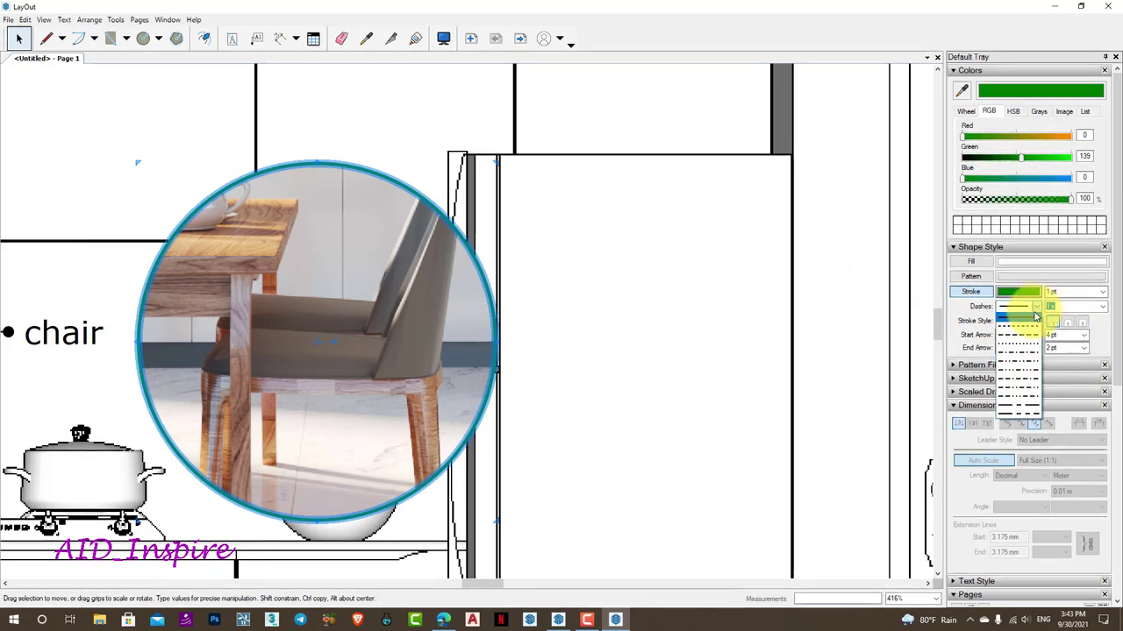
left_click(1014, 387)
left_click(635, 295)
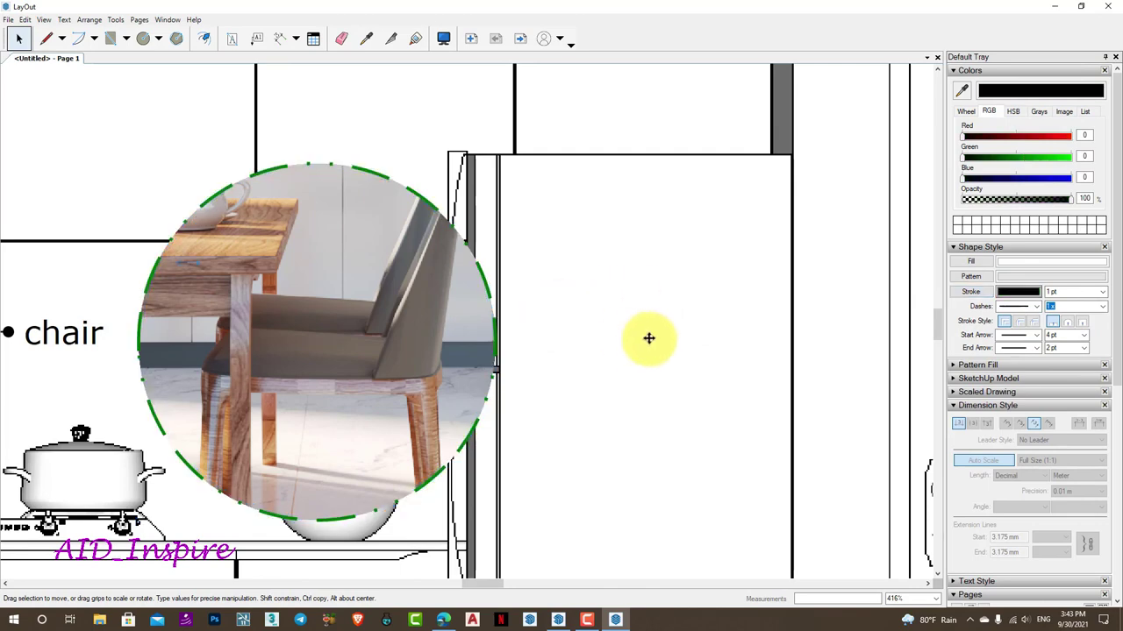
scroll(642, 335, "down", 4)
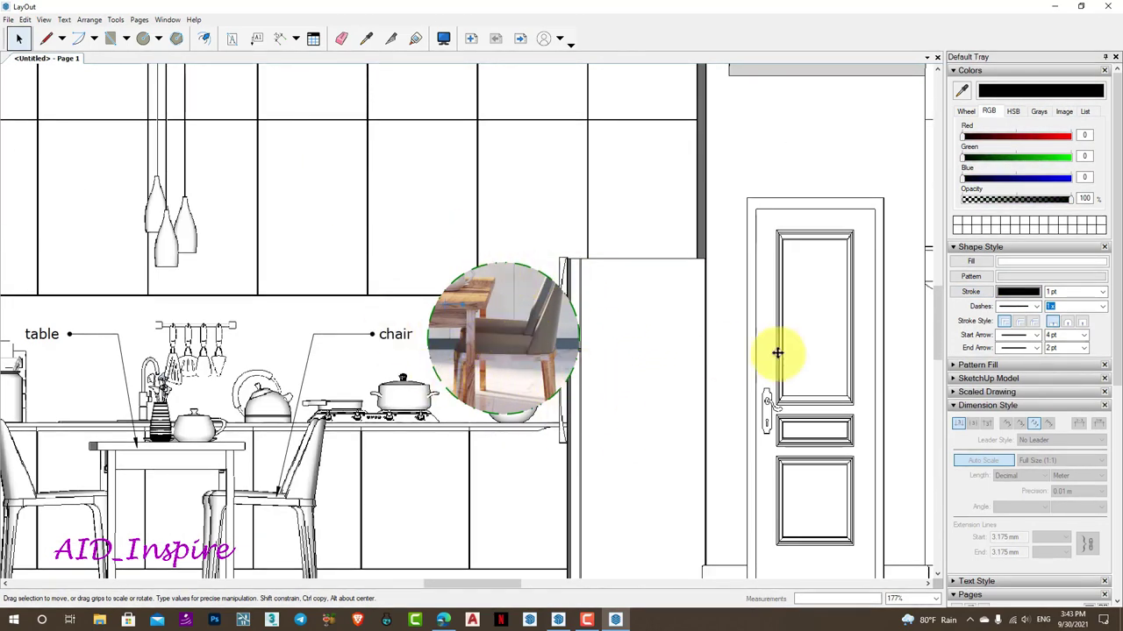
Choose a thicker stroke width for the inset's green dashed outline and review the page
left_click(1102, 293)
left_click(539, 311)
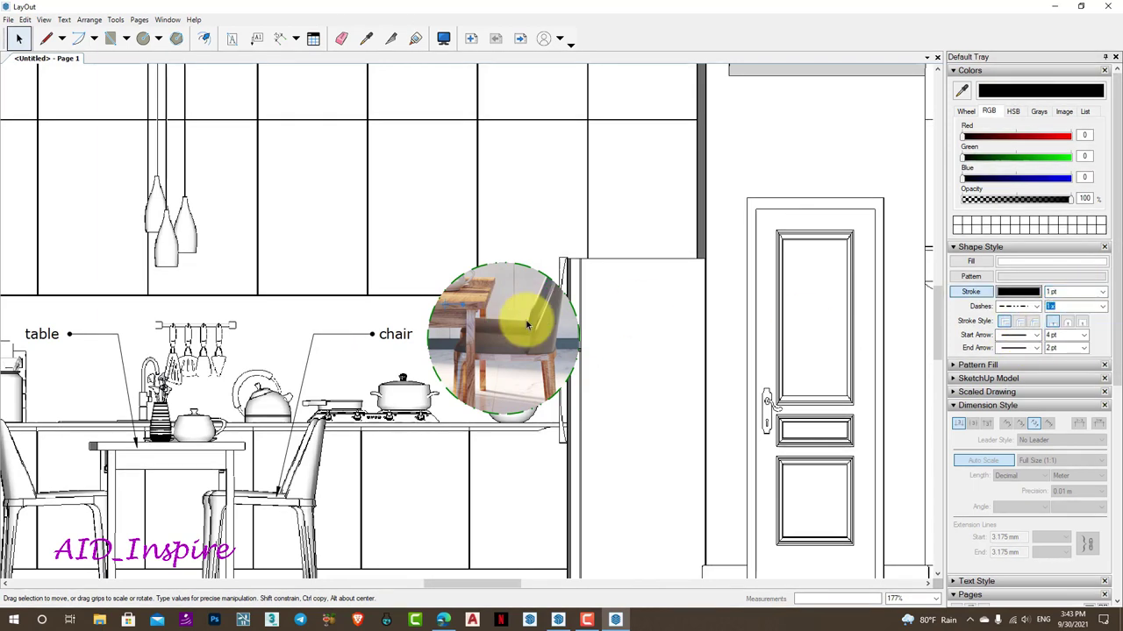
left_click(512, 316)
left_click(1103, 295)
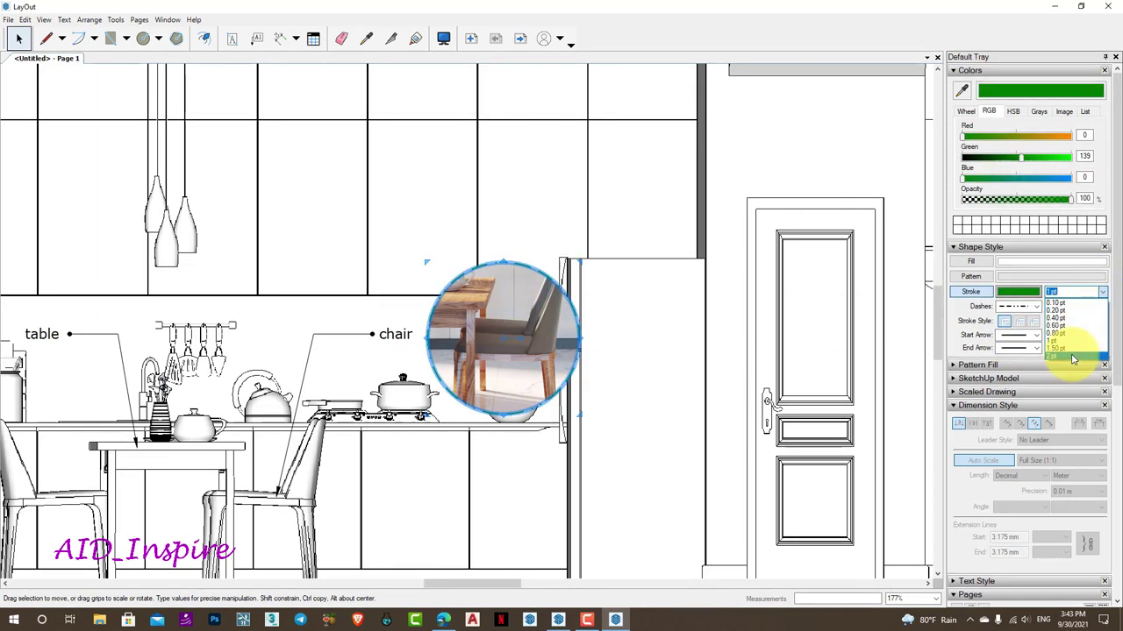
left_click(1066, 360)
left_click(631, 336)
scroll(499, 342, "down", 3)
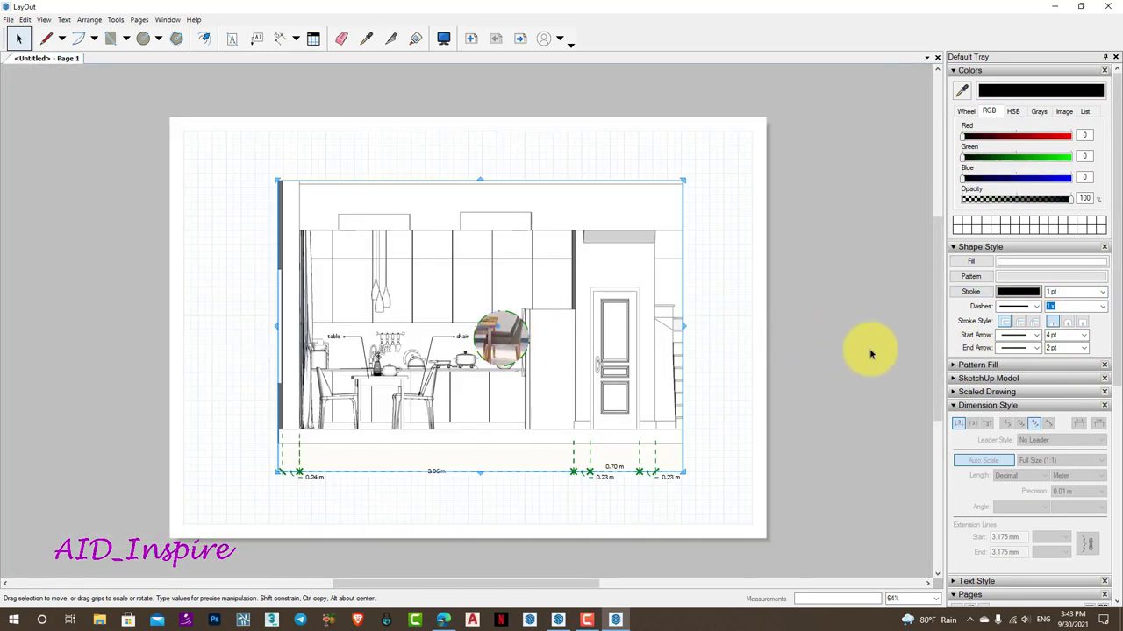
scroll(438, 314, "up", 1)
scroll(439, 313, "up", 1)
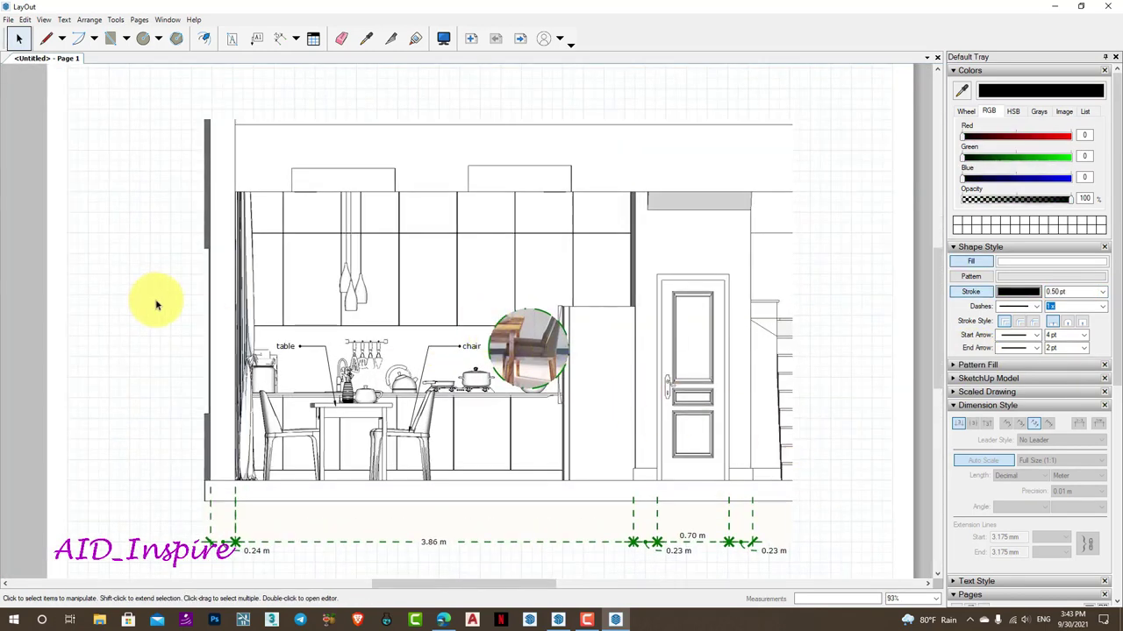